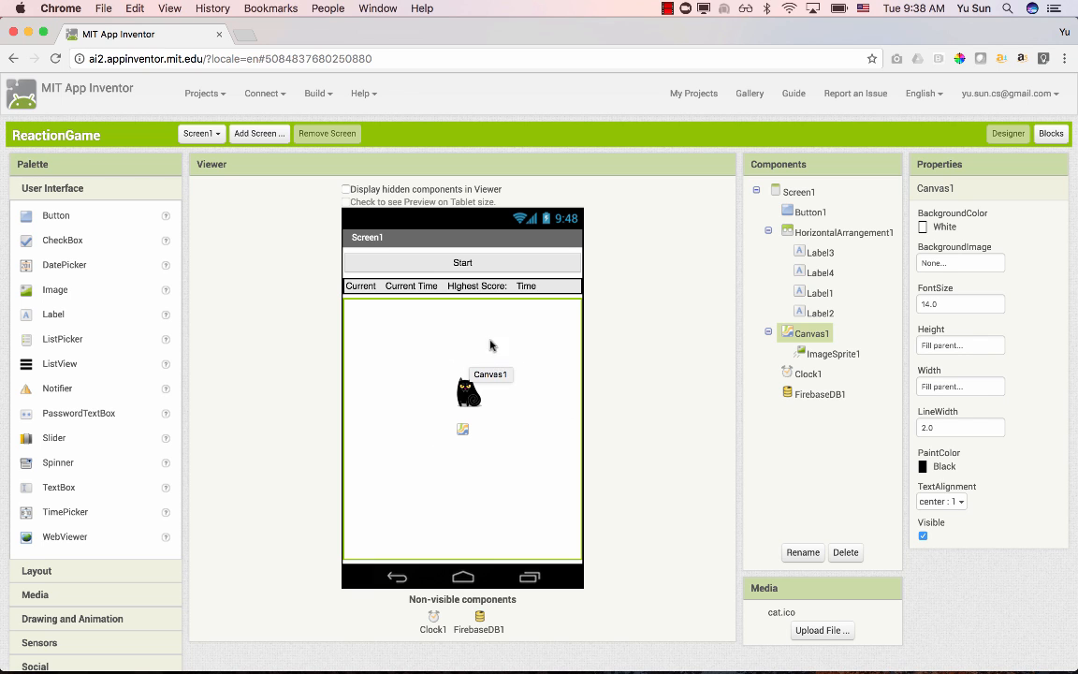
# - Start an AI Companion connection for the ReactionGame project
pyautogui.click(1049, 133)
pyautogui.click(1013, 133)
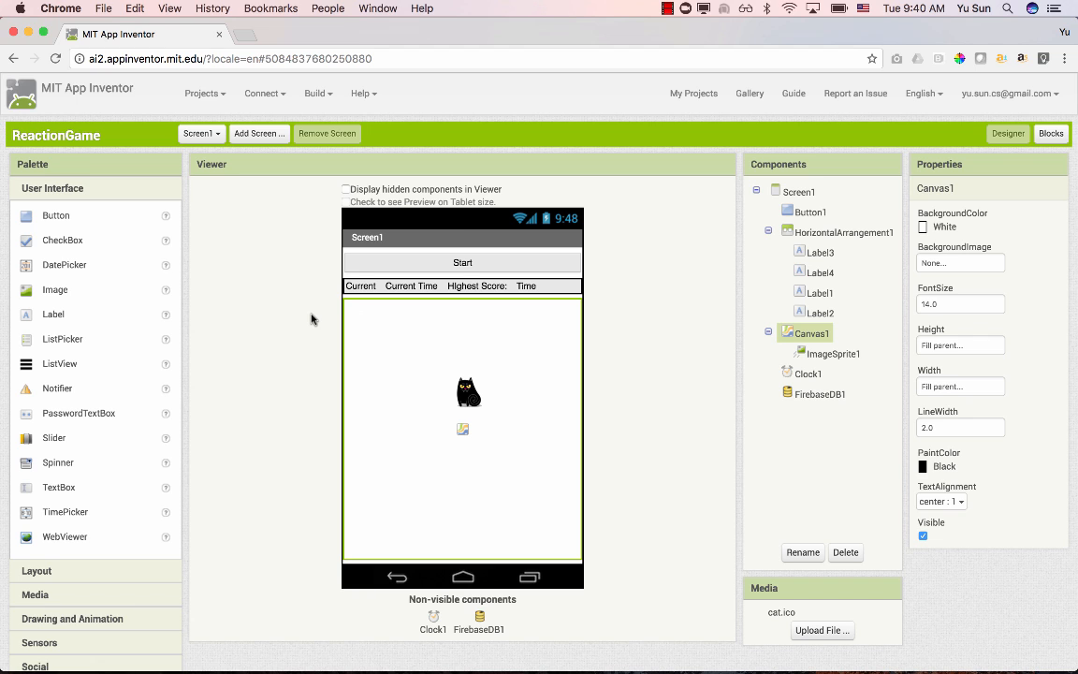
pyautogui.click(258, 94)
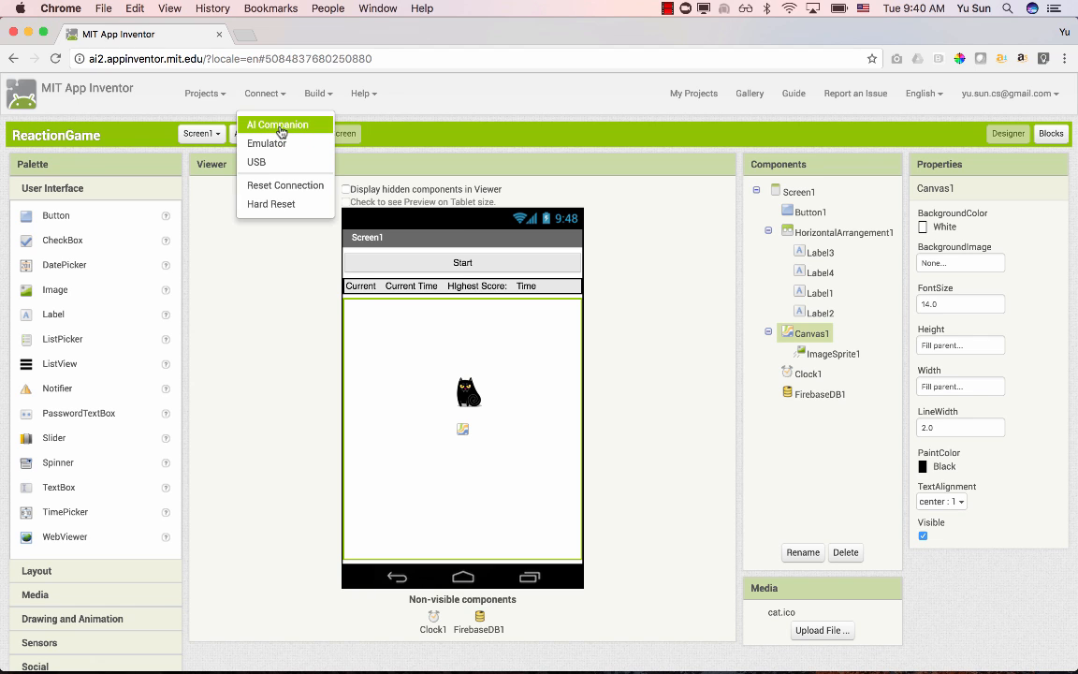
pyautogui.click(281, 132)
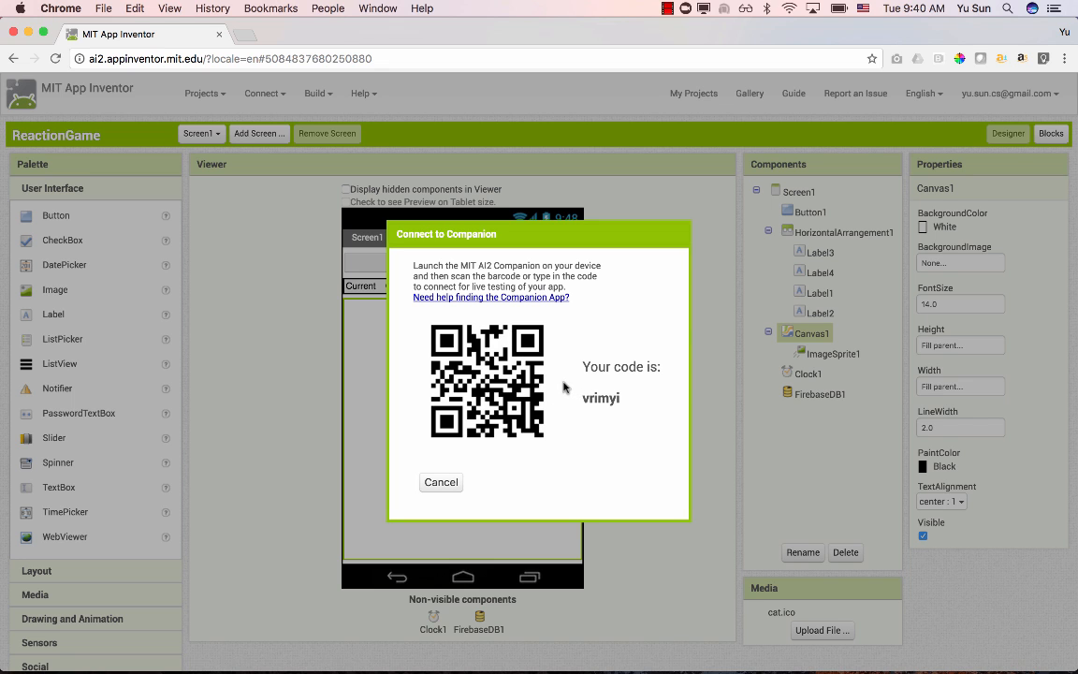
# - Switch to the mirrored Nexus 6P phone in Vysor and open the MIT AI2 Companion app
pyautogui.click(819, 655)
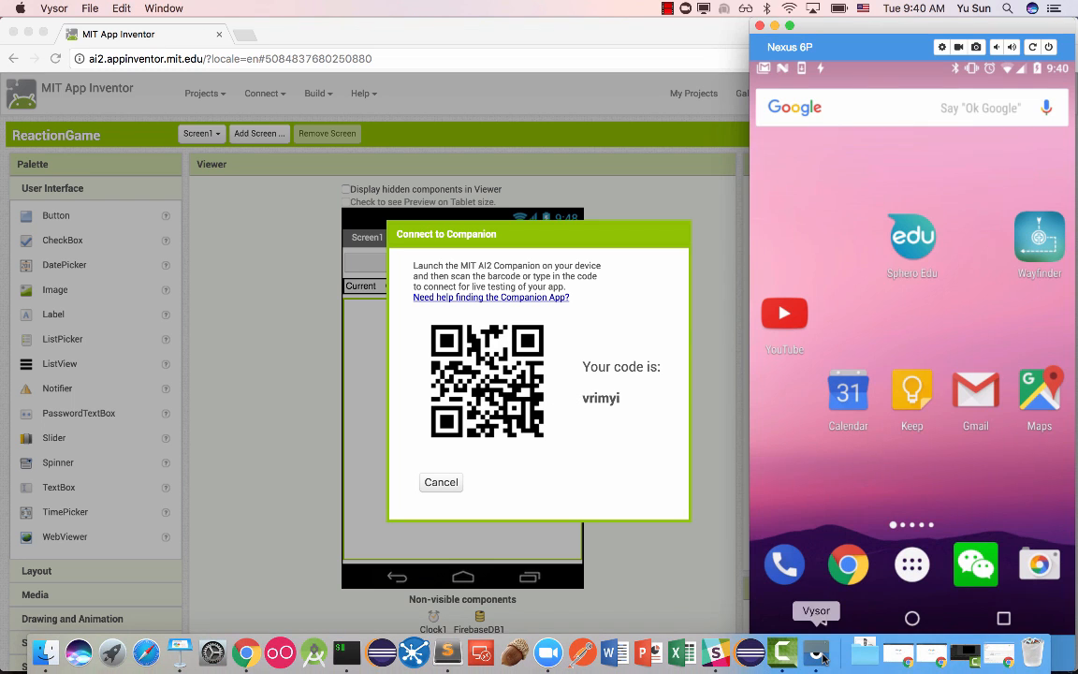
pyautogui.click(912, 564)
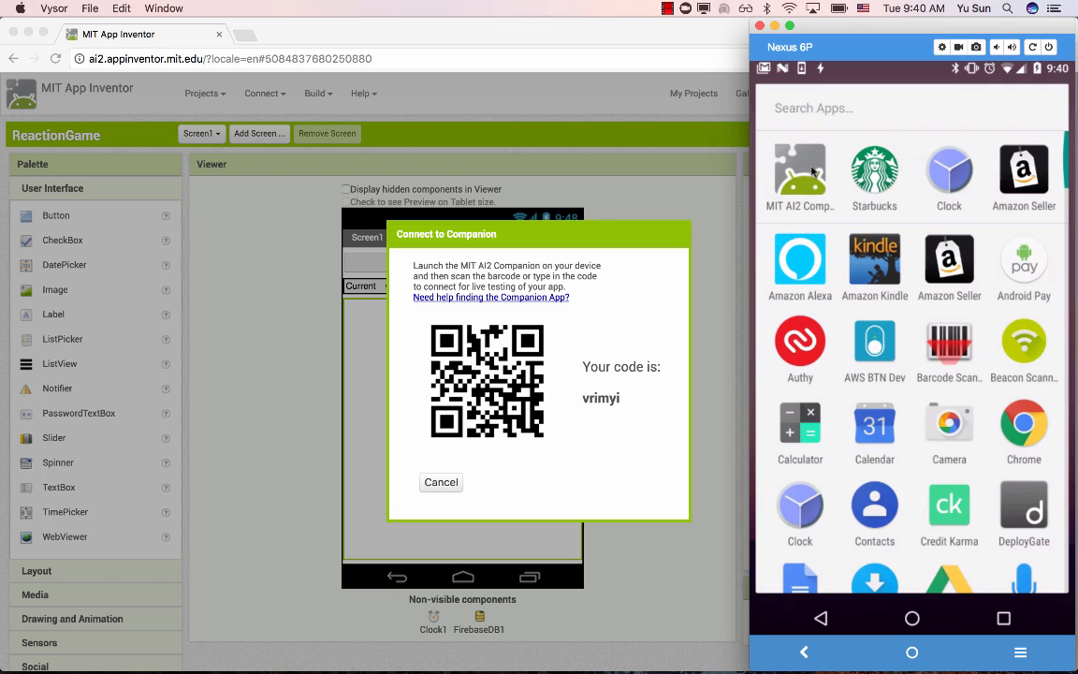
pyautogui.click(812, 170)
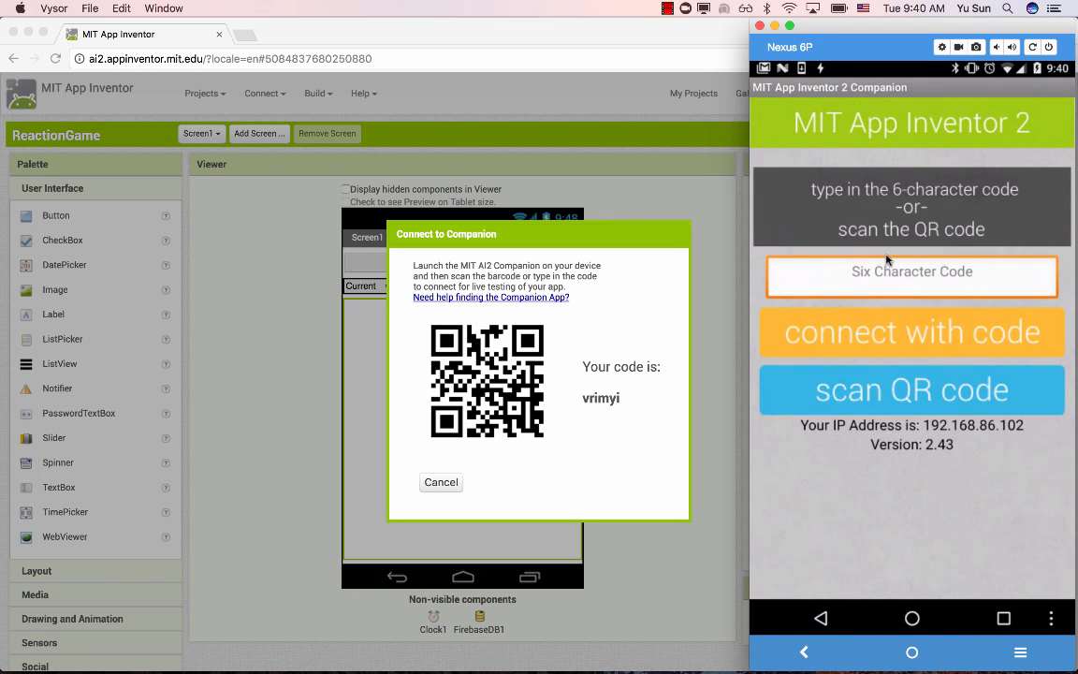
# - Enter the six-character connection code in the companion app and connect with it
pyautogui.click(887, 273)
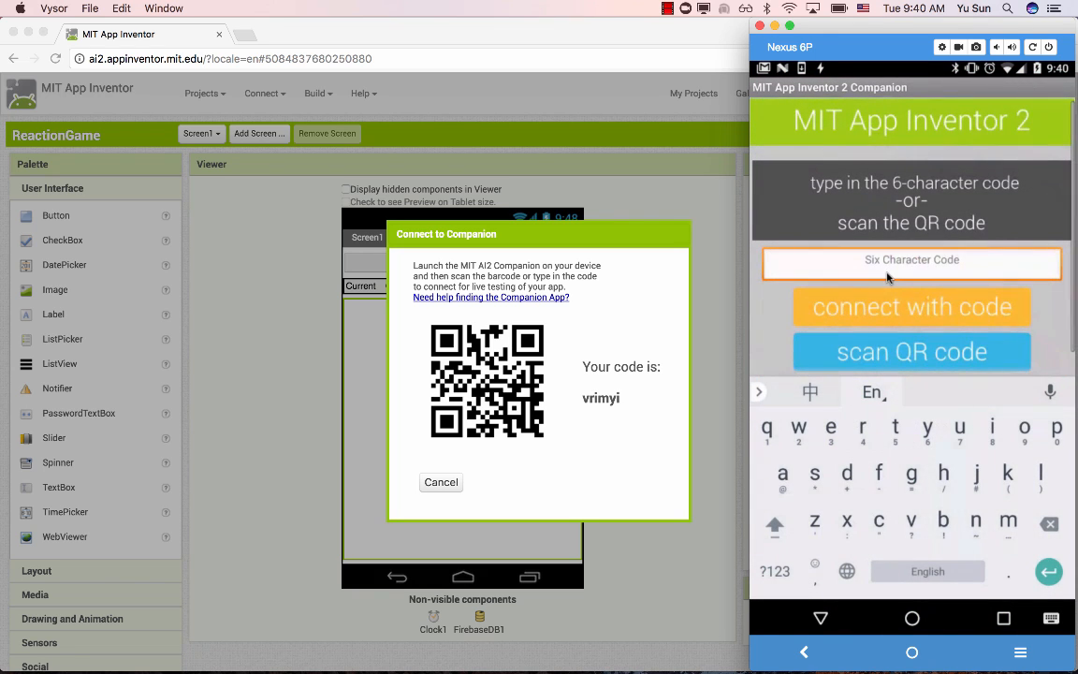
pyautogui.write('v')
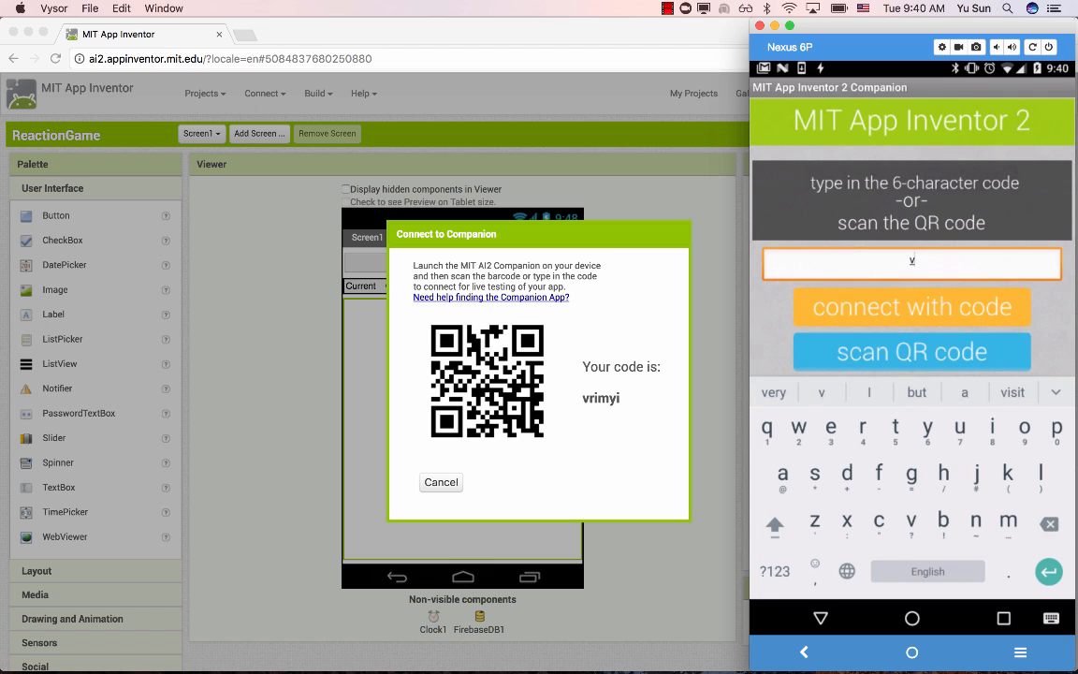
pyautogui.write('rimyi')
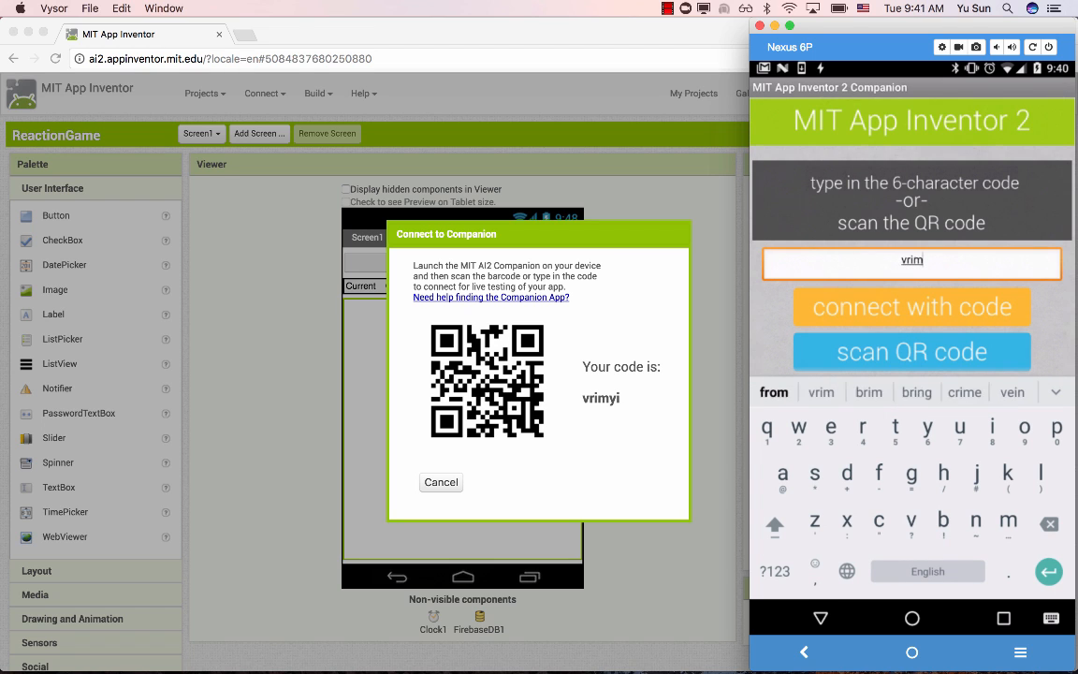
pyautogui.click(905, 304)
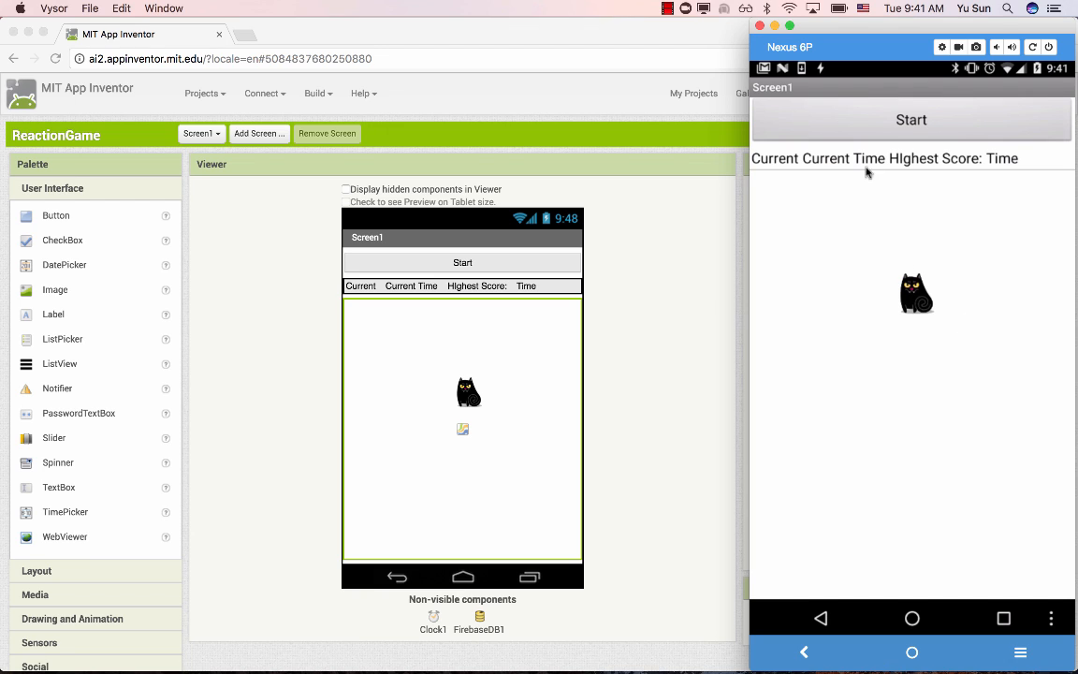
# - Test the reaction game on the phone by playing two rounds, starting each and tapping the cat
pyautogui.click(848, 119)
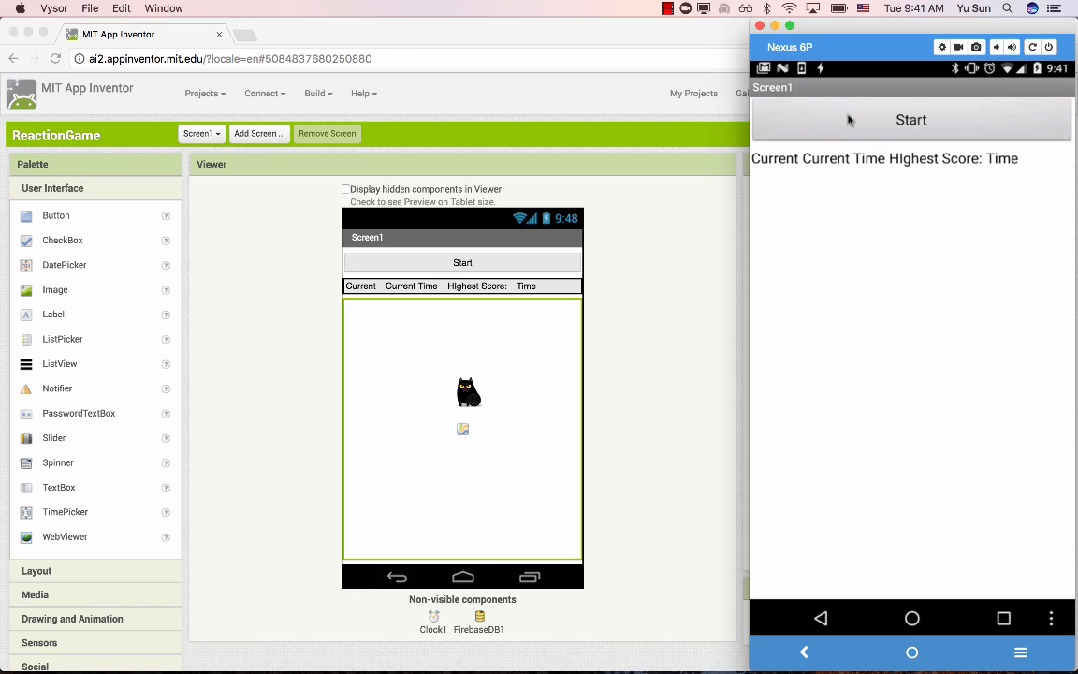
pyautogui.click(1056, 313)
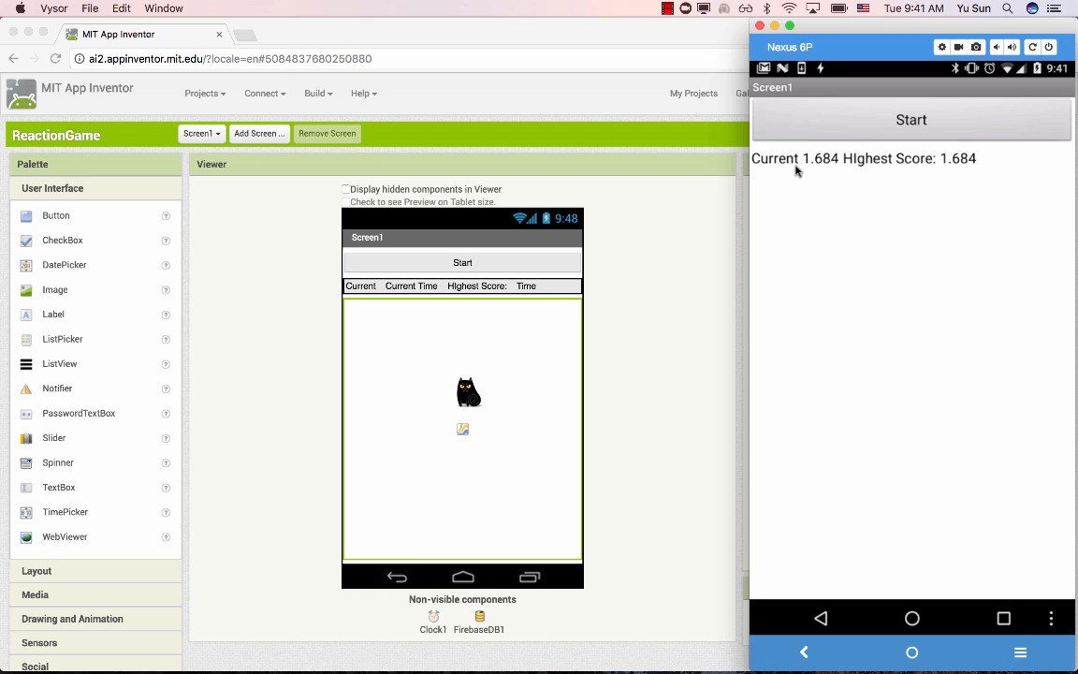
pyautogui.click(947, 127)
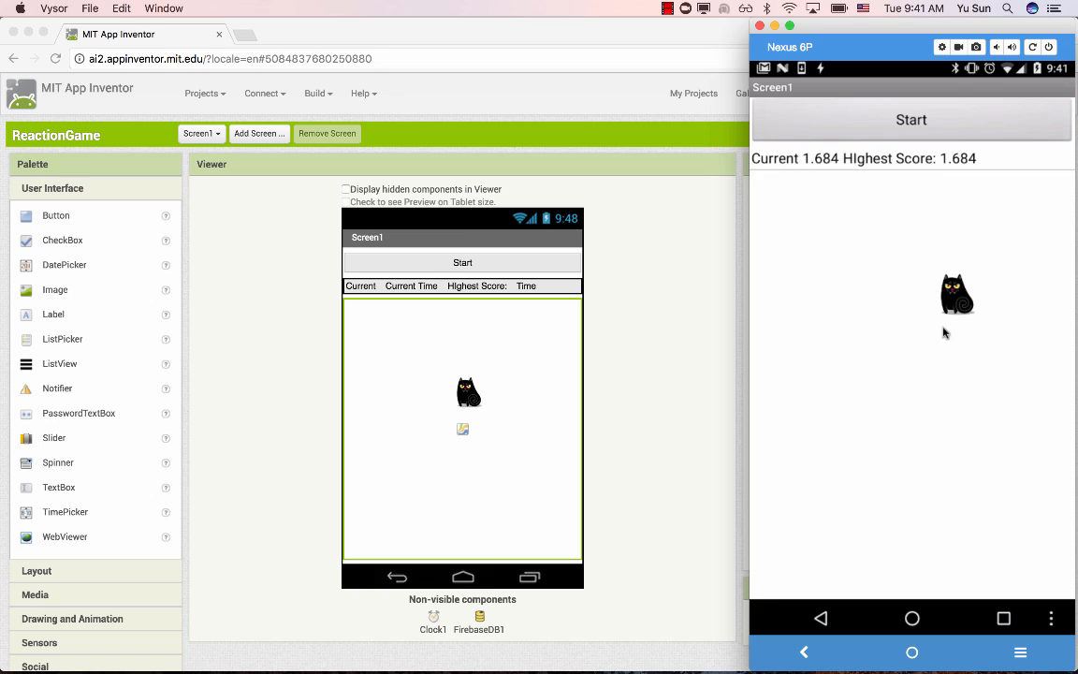
pyautogui.click(950, 308)
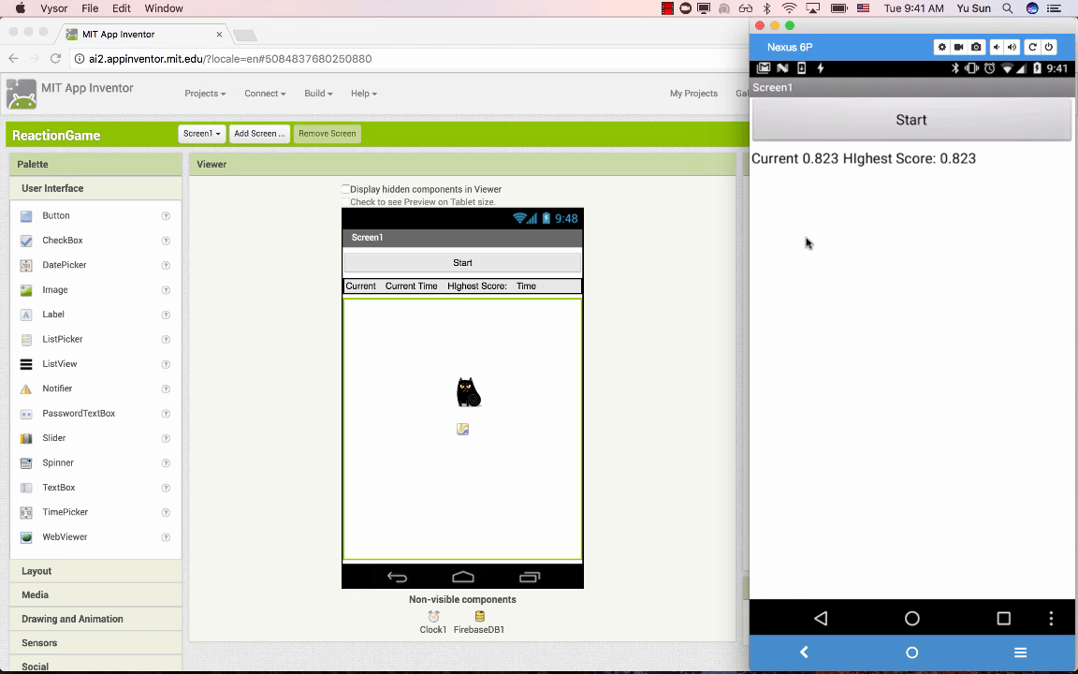
# - Return to the App Inventor project in Chrome and set Screen1's AppName to "Reaction Game"
pyautogui.click(632, 269)
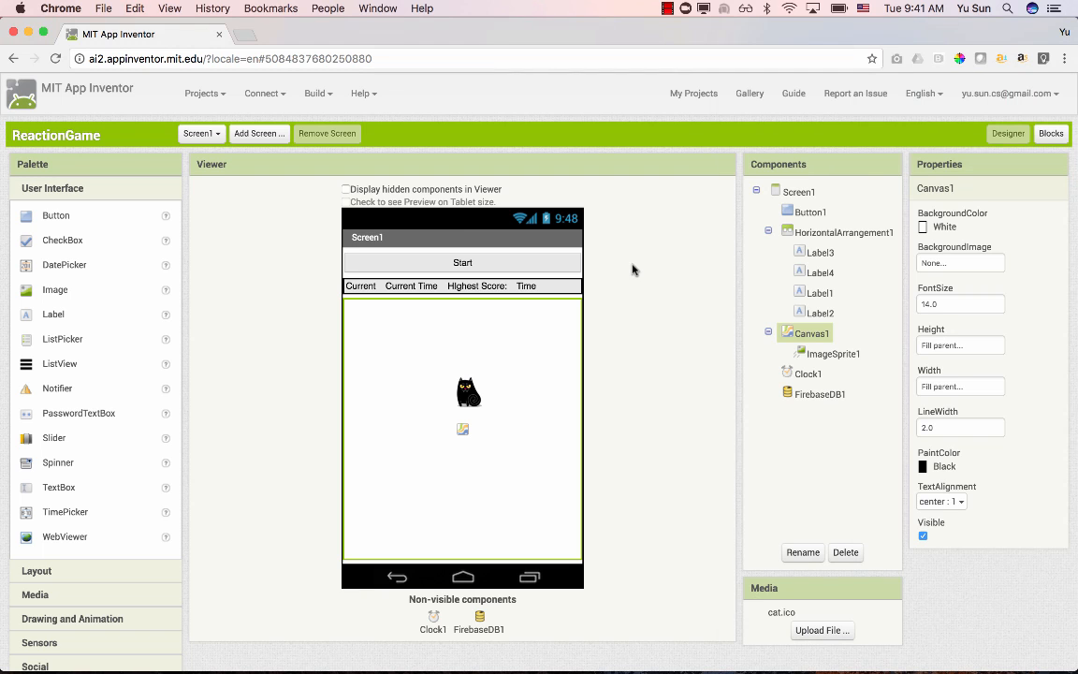
pyautogui.click(803, 193)
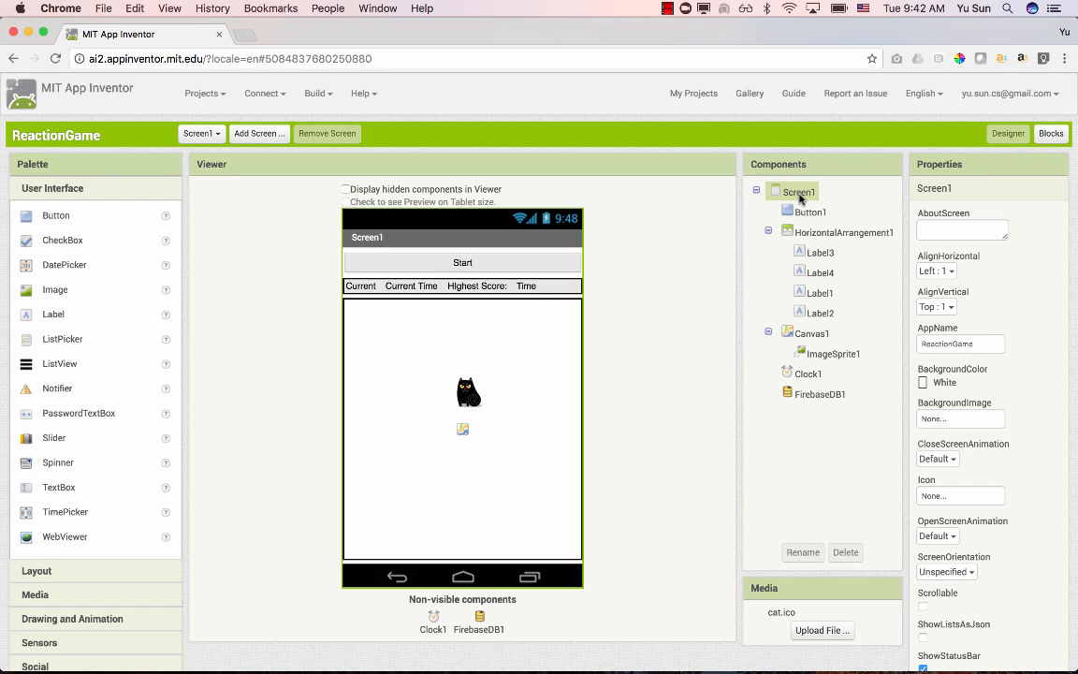
pyautogui.click(194, 133)
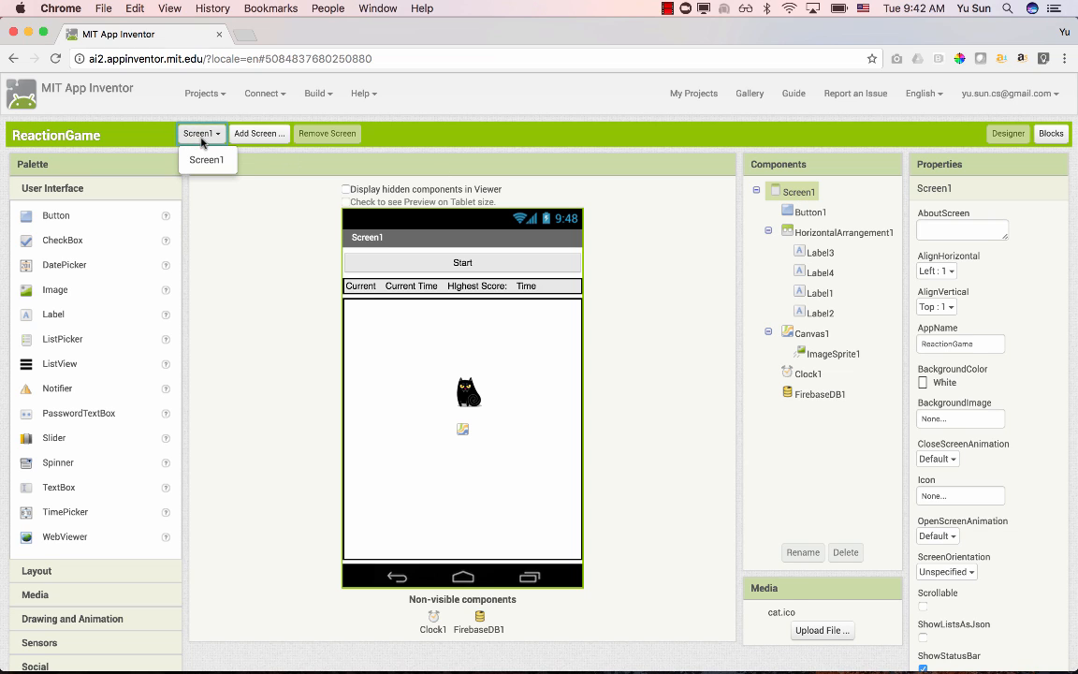
pyautogui.click(804, 195)
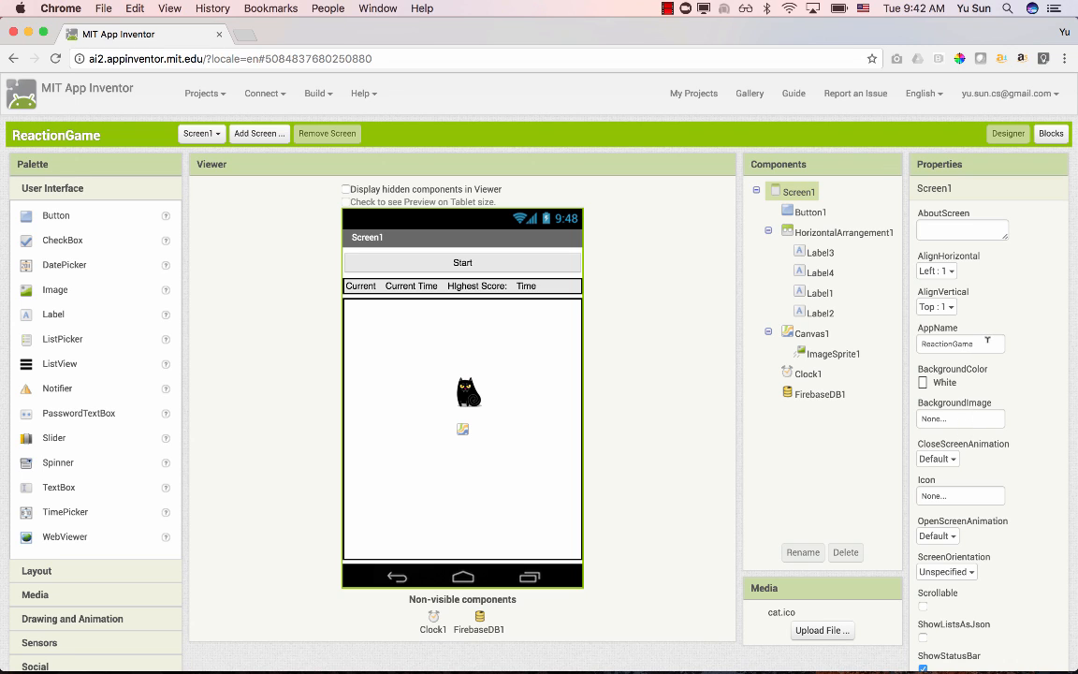
pyautogui.click(954, 343)
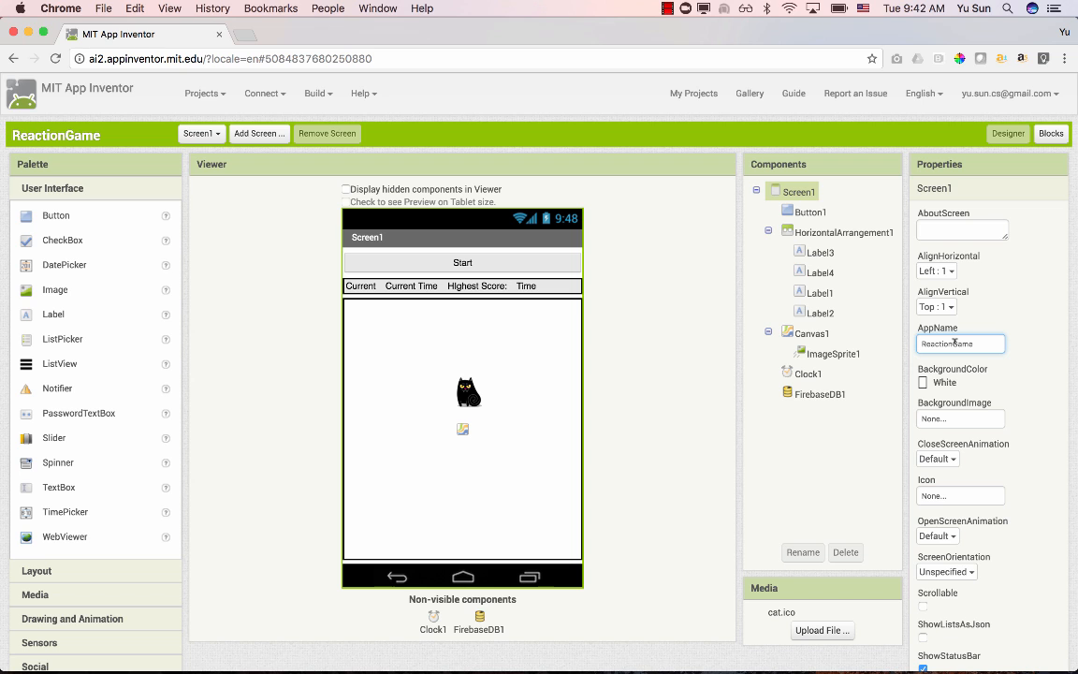
pyautogui.click(954, 343)
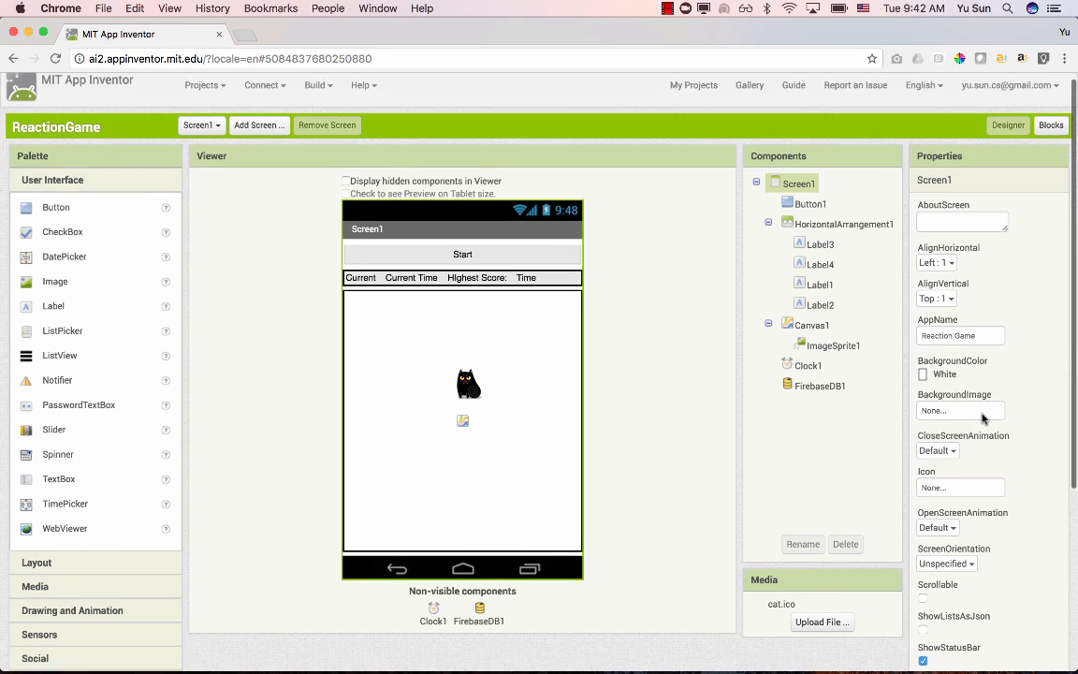
# - Set Screen1's VersionCode to 2 and its VersionName to 1.01
pyautogui.scroll(-2, 978, 402)
pyautogui.scroll(-4, 981, 419)
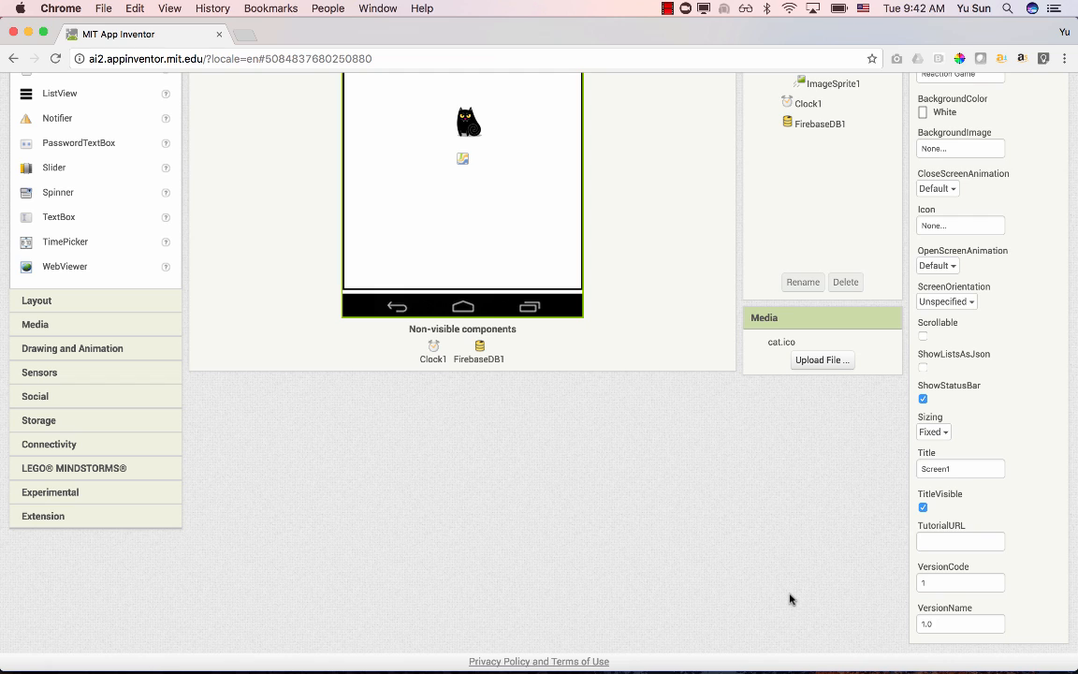
pyautogui.click(935, 582)
pyautogui.write('2')
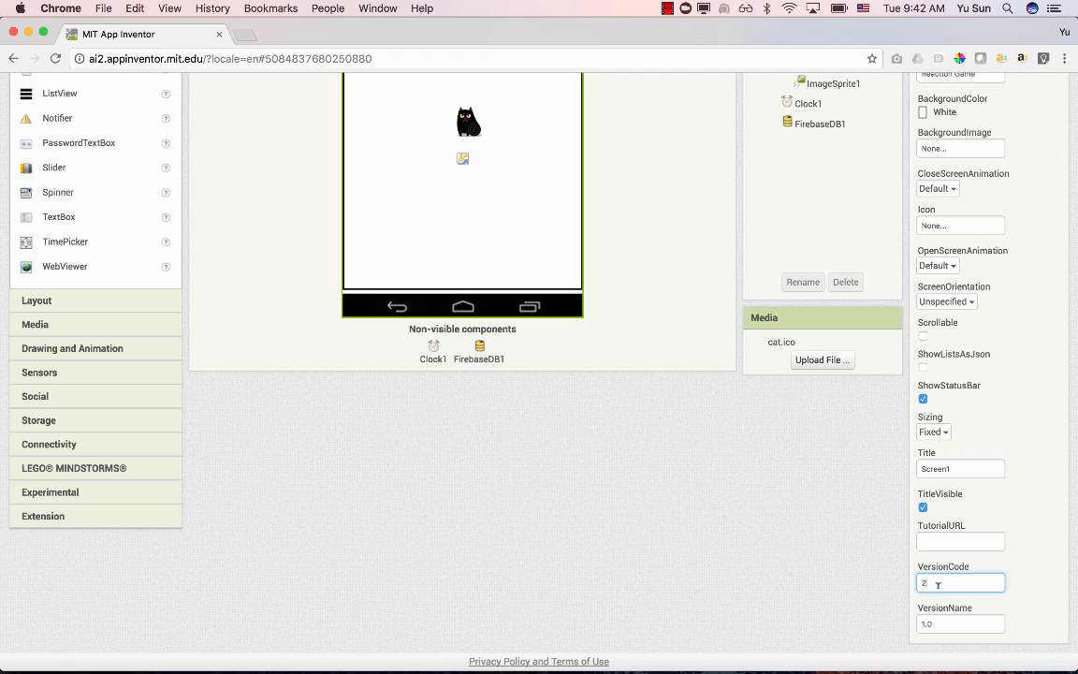
pyautogui.click(955, 619)
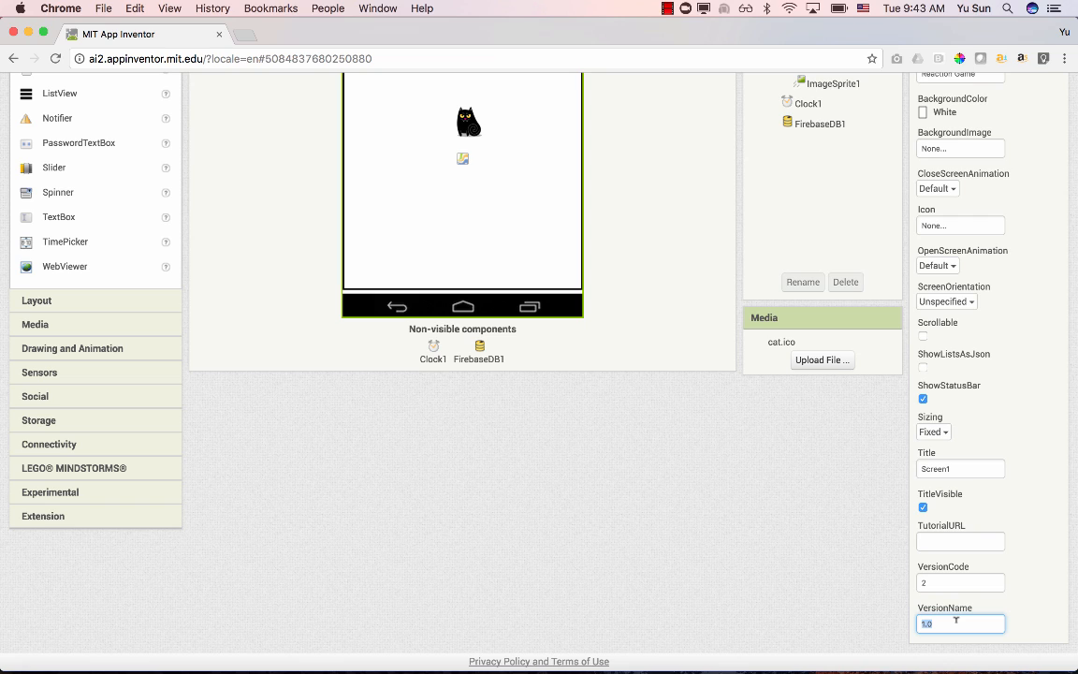
pyautogui.write('1.01')
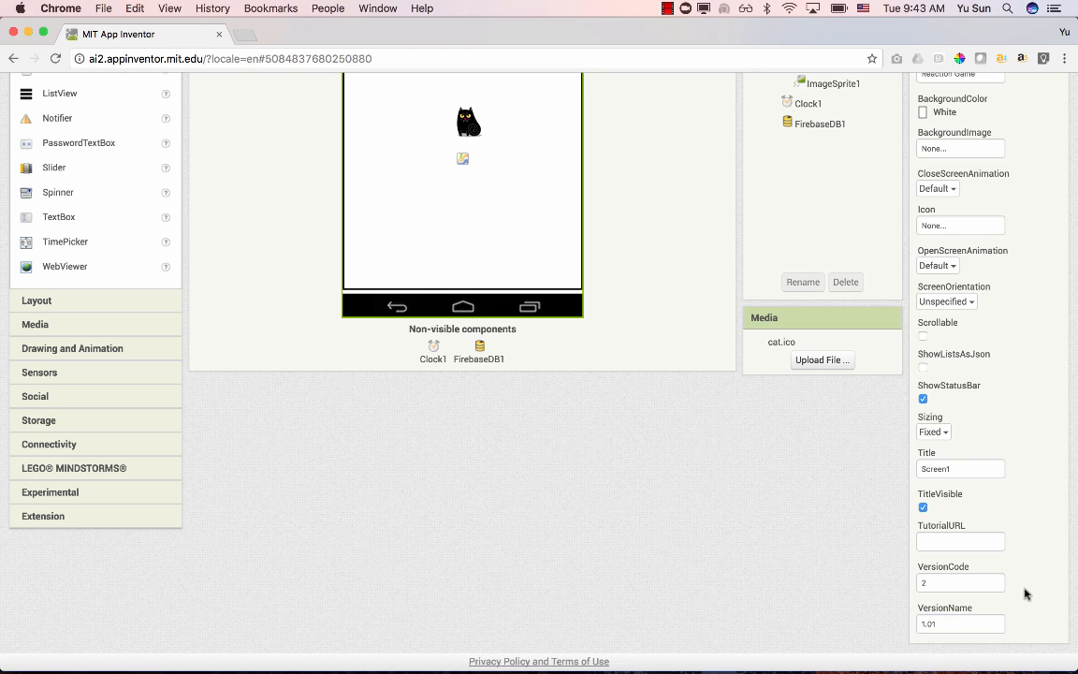
# - Set Screen1's VersionCode back to 1 and its VersionName back to 1.0
pyautogui.click(940, 582)
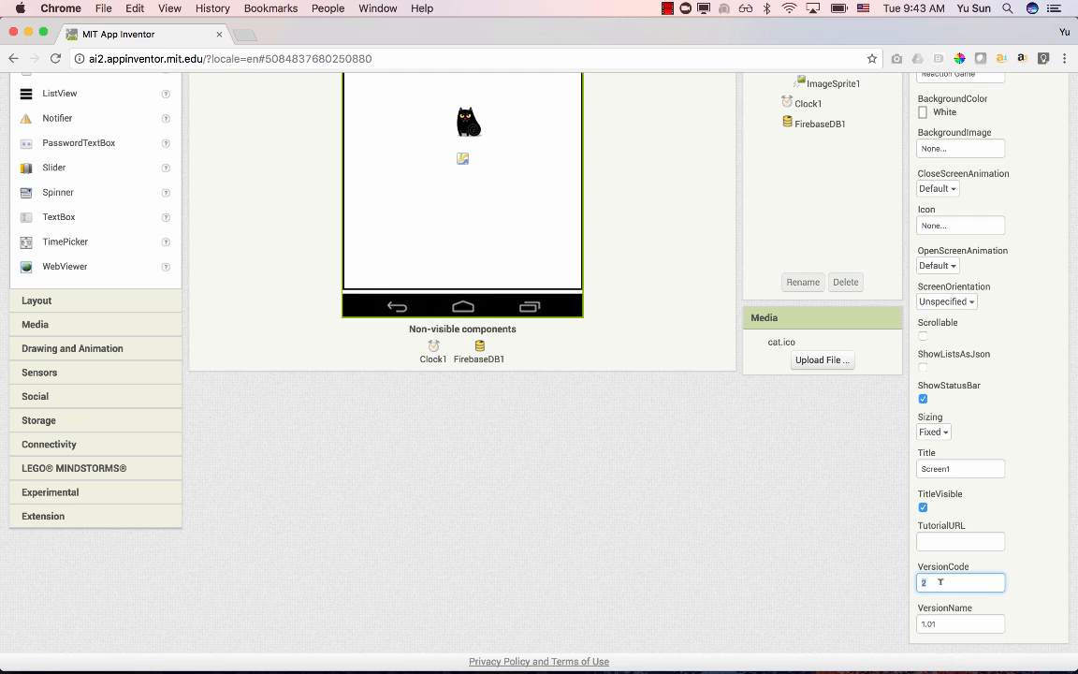
pyautogui.write('1')
pyautogui.click(952, 623)
pyautogui.write('1.0')
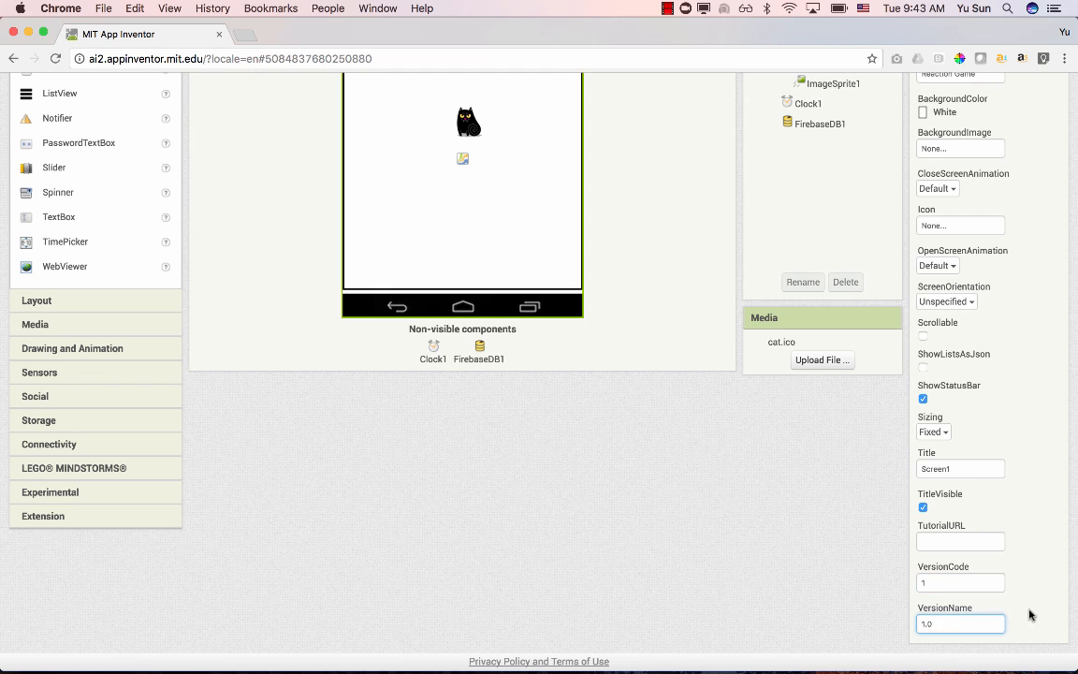
pyautogui.press('Return')
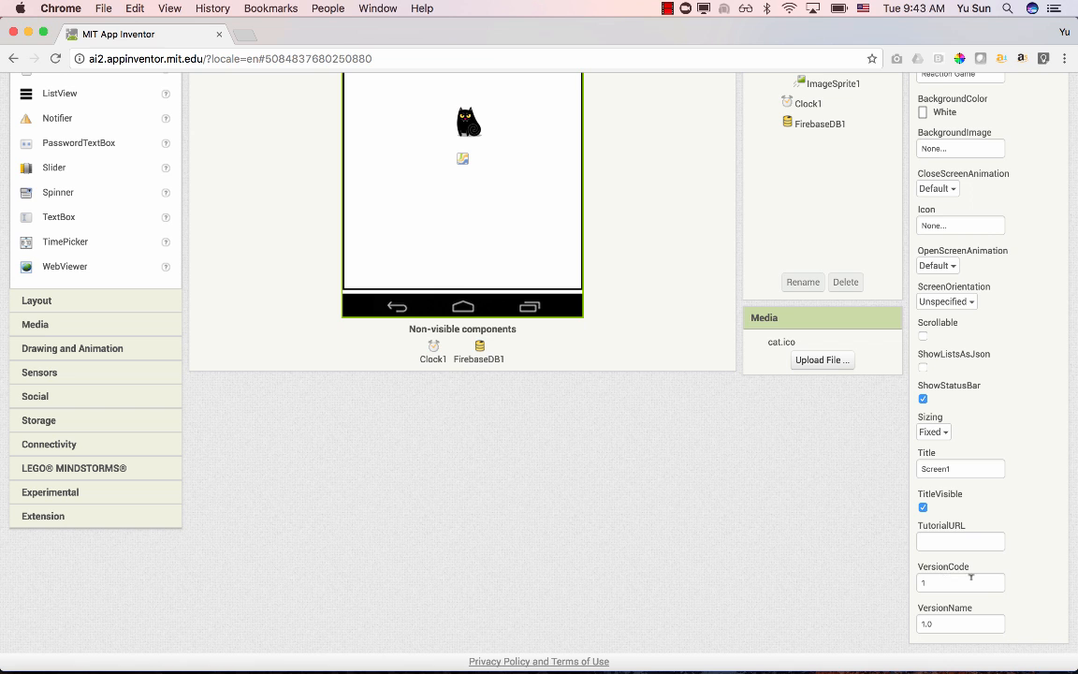
# - Check which image files are available for Screen1's Icon property and leave the choice unmade
pyautogui.scroll(1, 1018, 546)
pyautogui.scroll(5, 1018, 544)
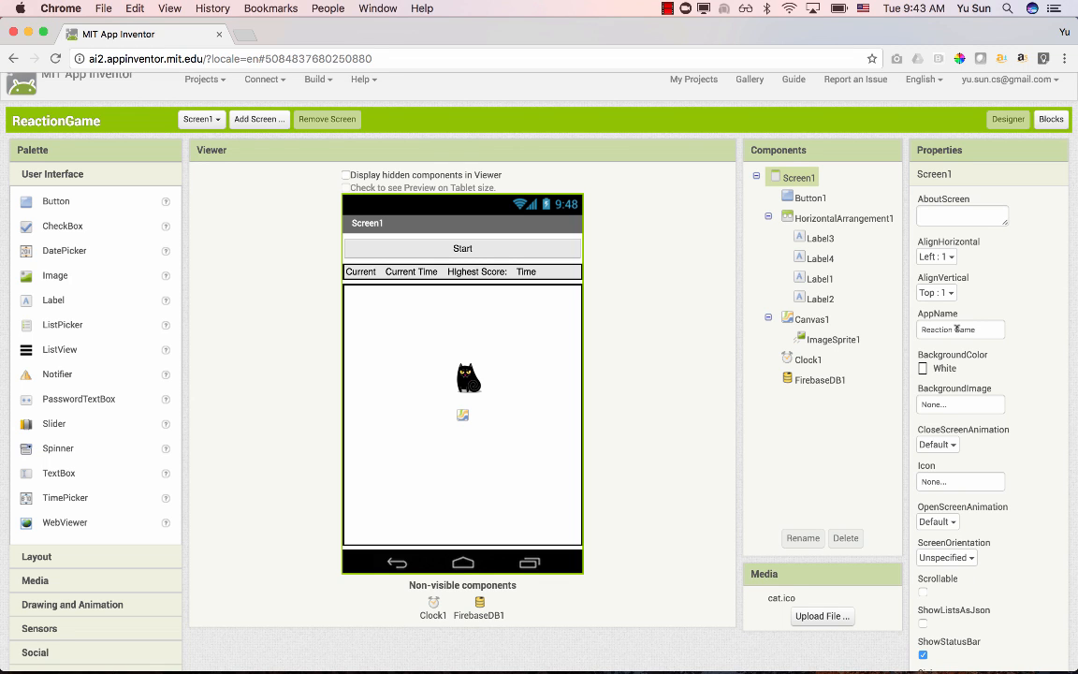
pyautogui.scroll(1, 956, 329)
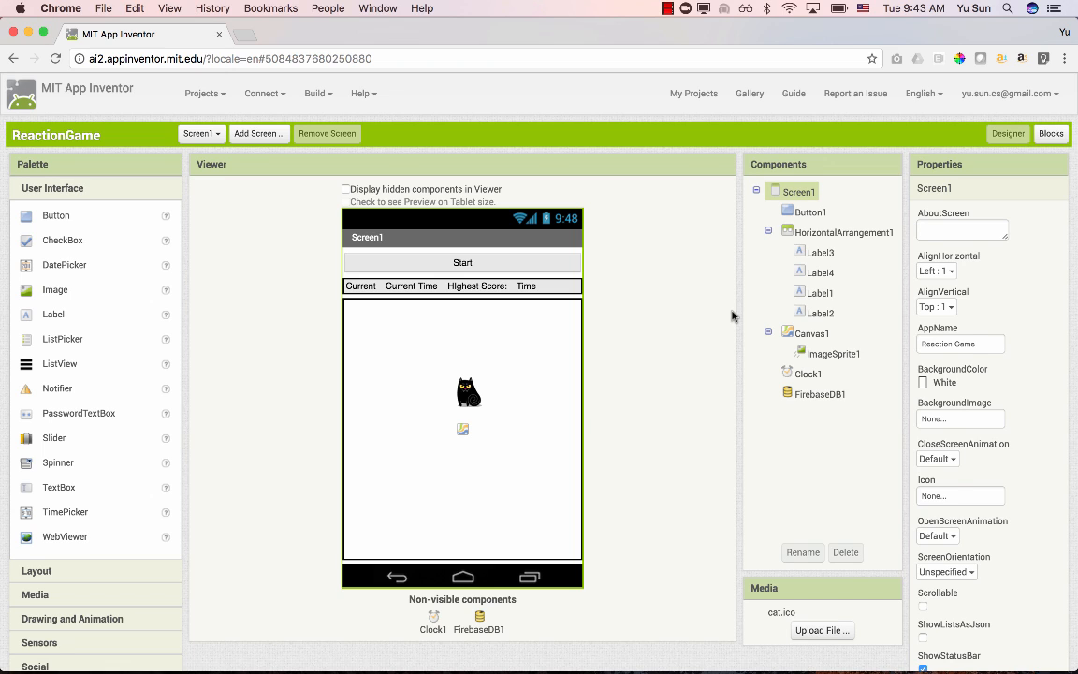
pyautogui.scroll(-3, 1020, 458)
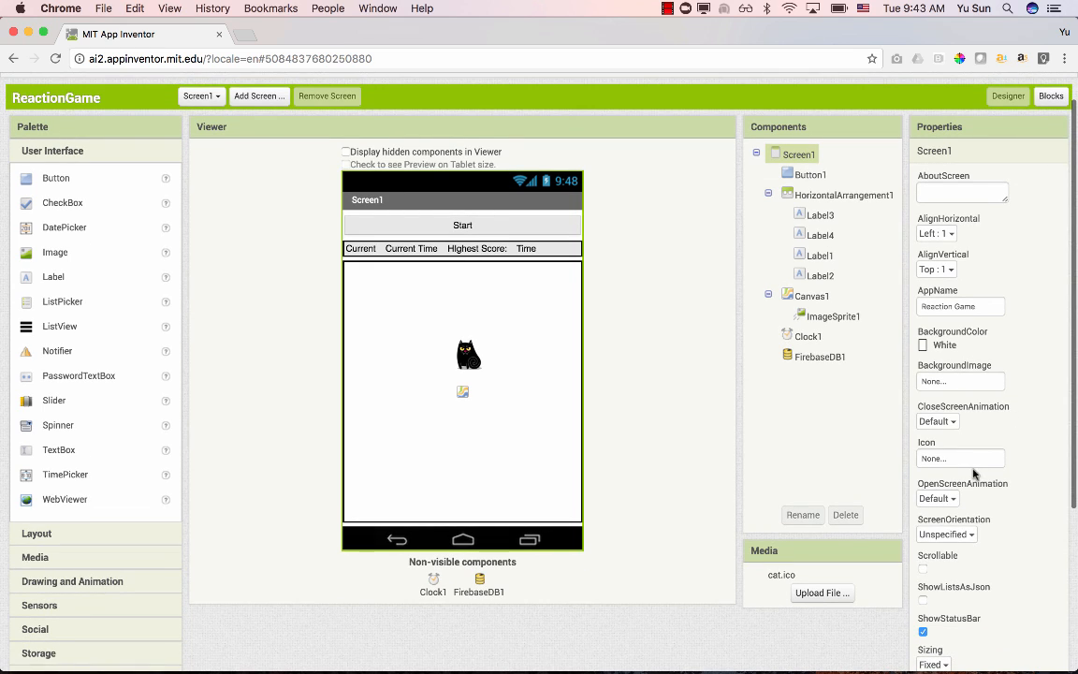
pyautogui.click(972, 462)
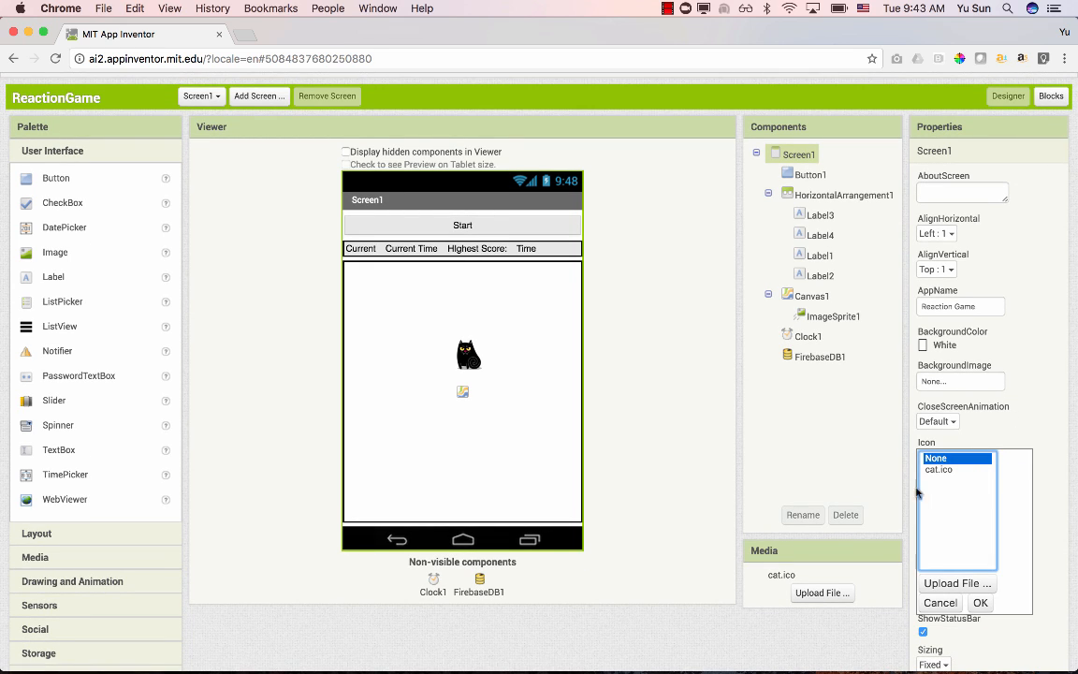
pyautogui.click(1035, 405)
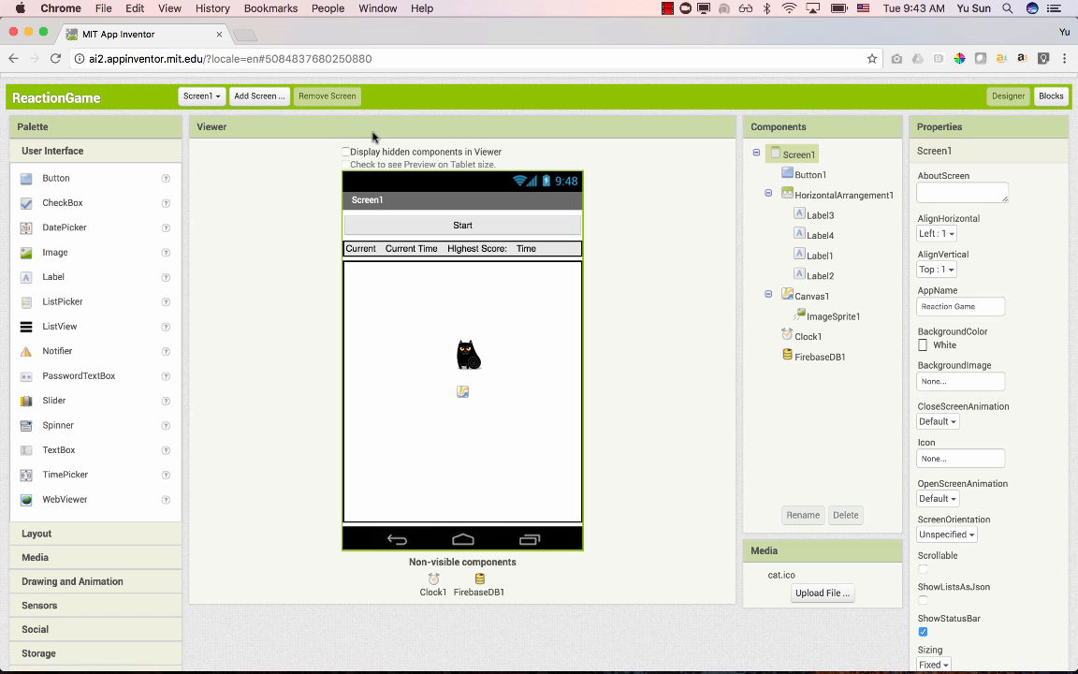
# - Open google.com in a new browser tab and search for "android app icon generator"
pyautogui.click(234, 37)
pyautogui.write('google.com')
pyautogui.press('Return')
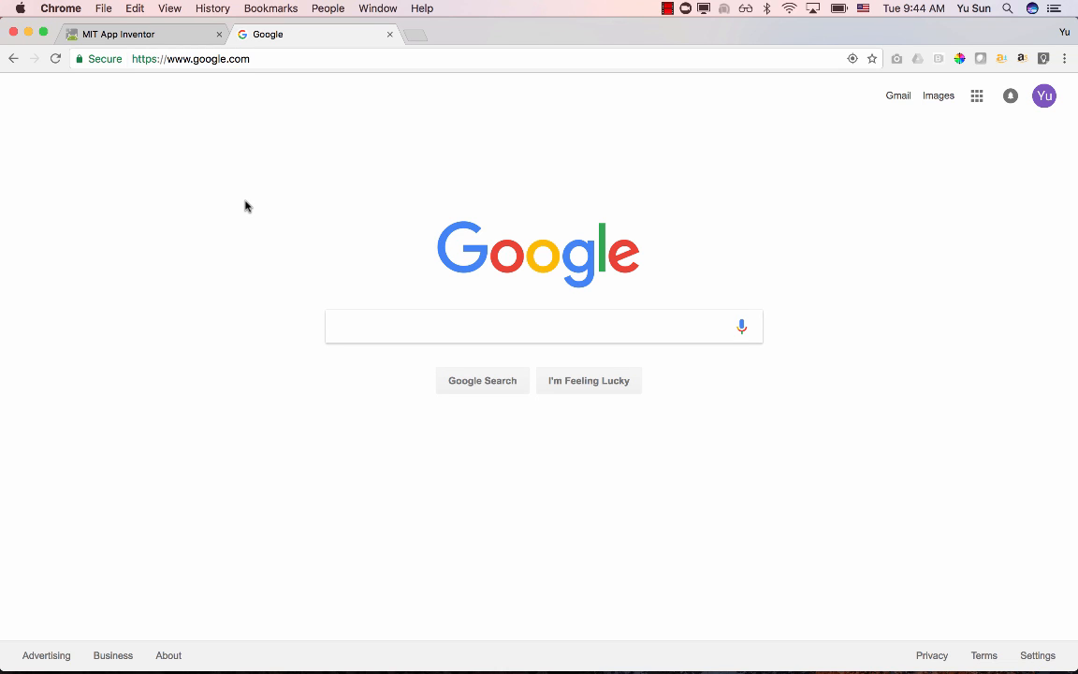
pyautogui.click(339, 322)
pyautogui.write('android ap')
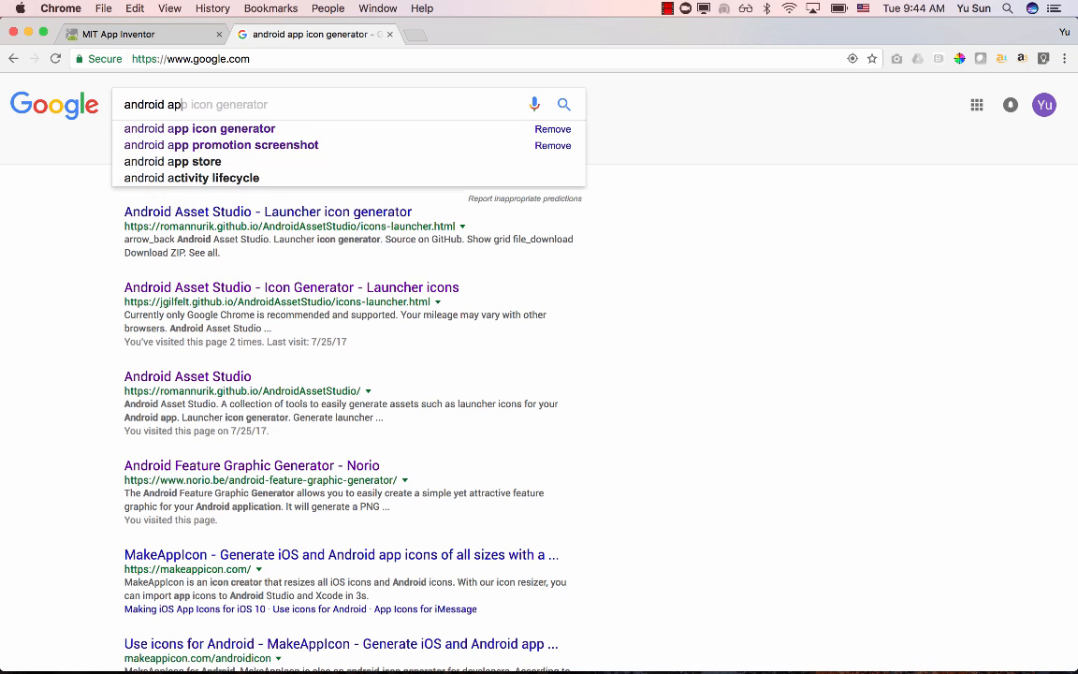
pyautogui.write('p icon generator')
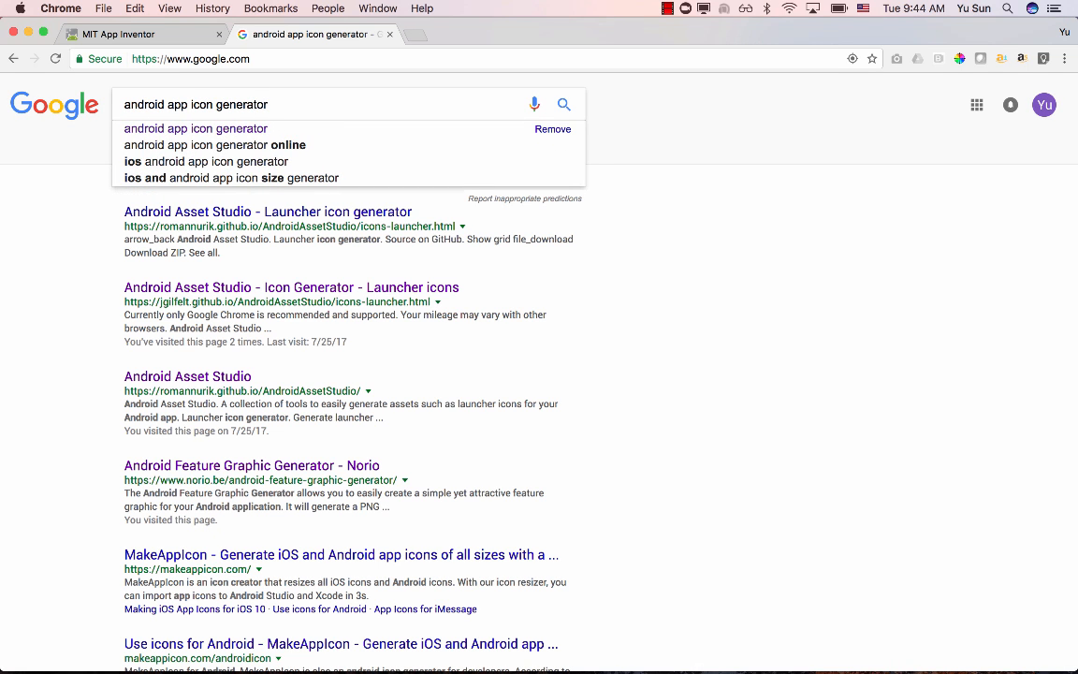
pyautogui.press('Return')
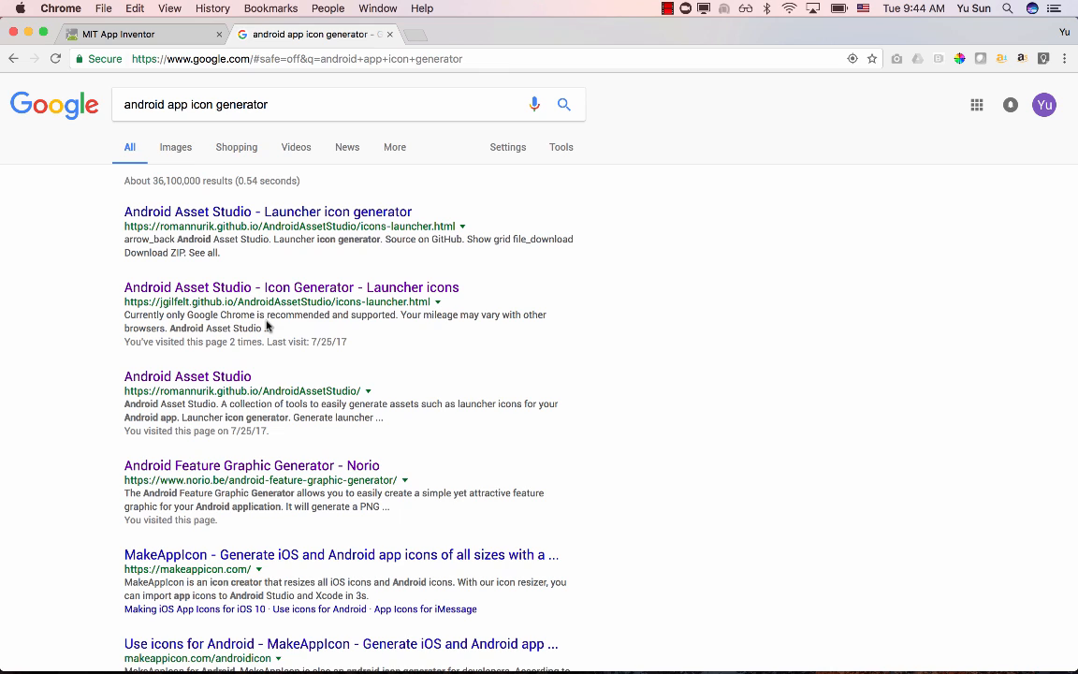
# - Open the "Android Asset Studio - Icon Generator - Launcher icons" search result and look over the generator's options
pyautogui.click(251, 290)
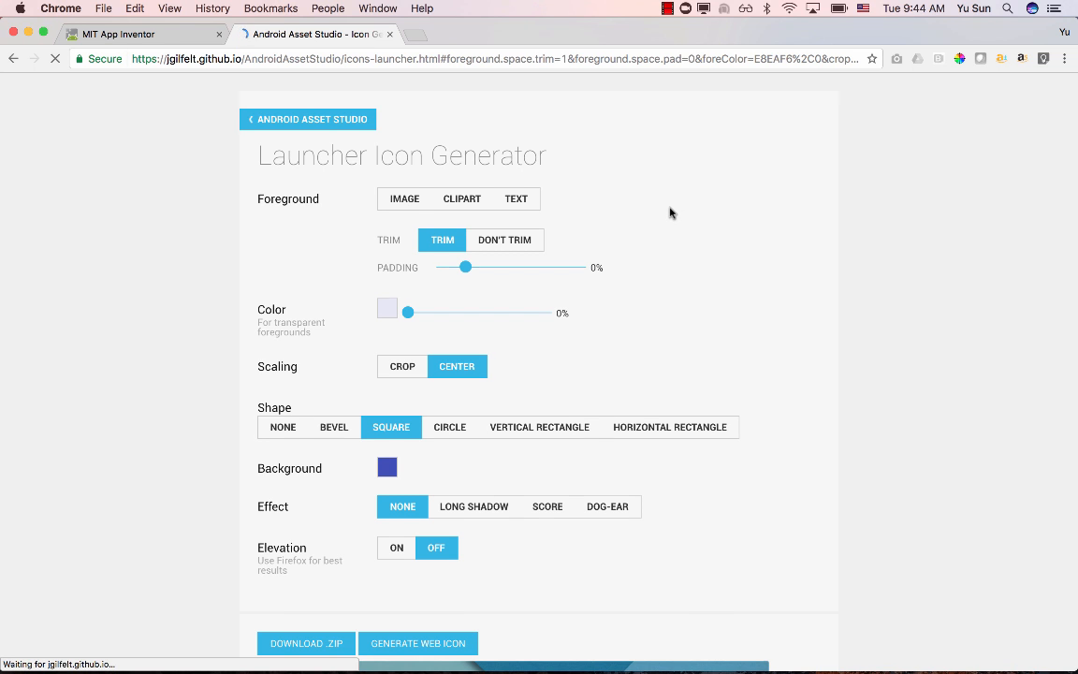
pyautogui.scroll(-3, 671, 214)
pyautogui.scroll(3, 671, 213)
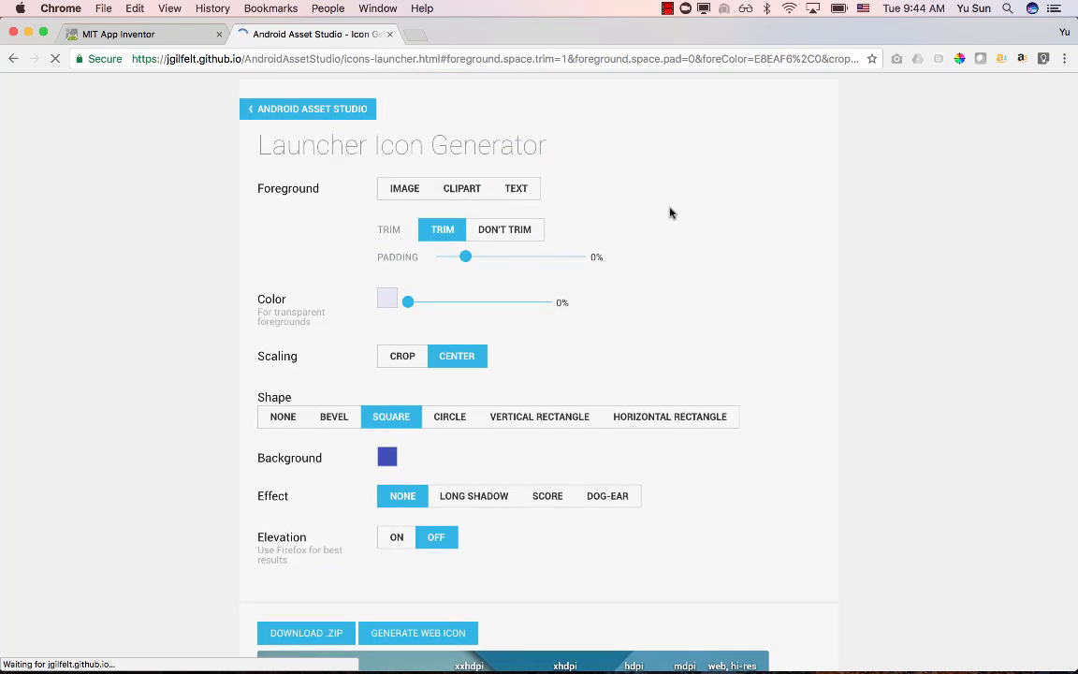
# - Make the icon foreground the text "R" with 30% padding and check the icon previews
pyautogui.click(515, 188)
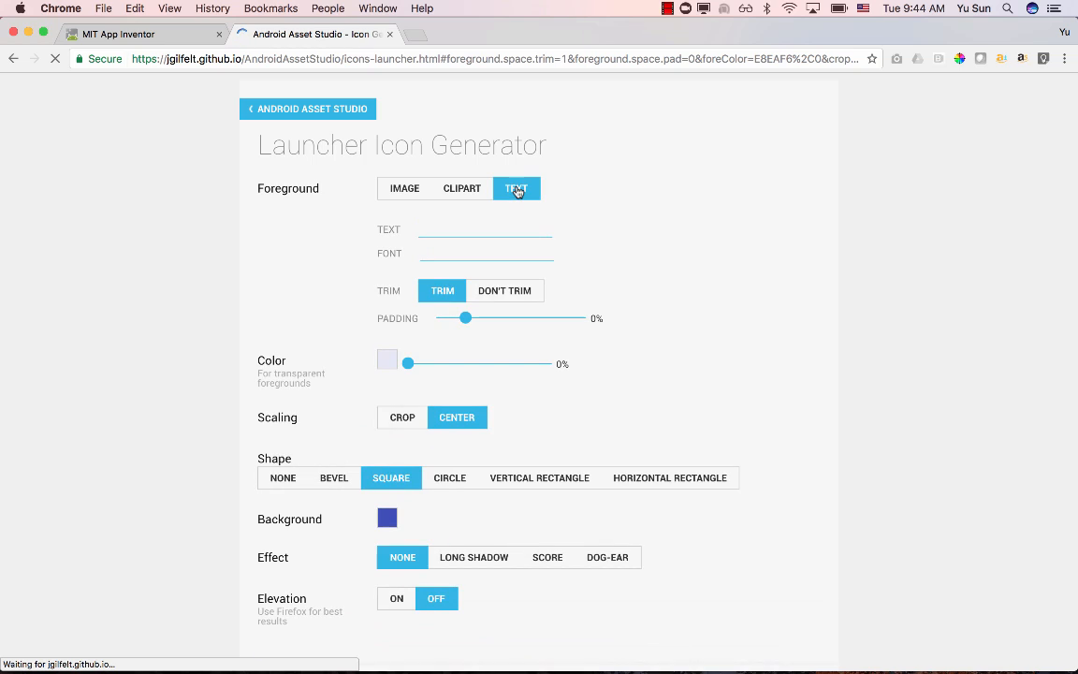
pyautogui.click(486, 227)
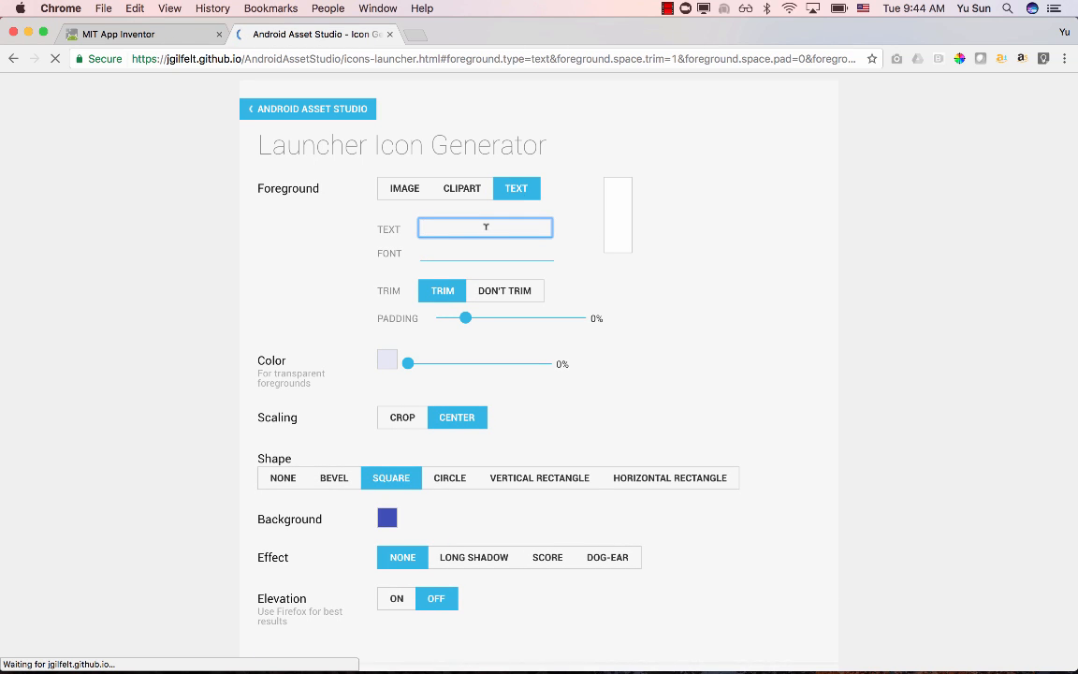
pyautogui.write('R')
pyautogui.click(765, 243)
pyautogui.scroll(-7, 703, 250)
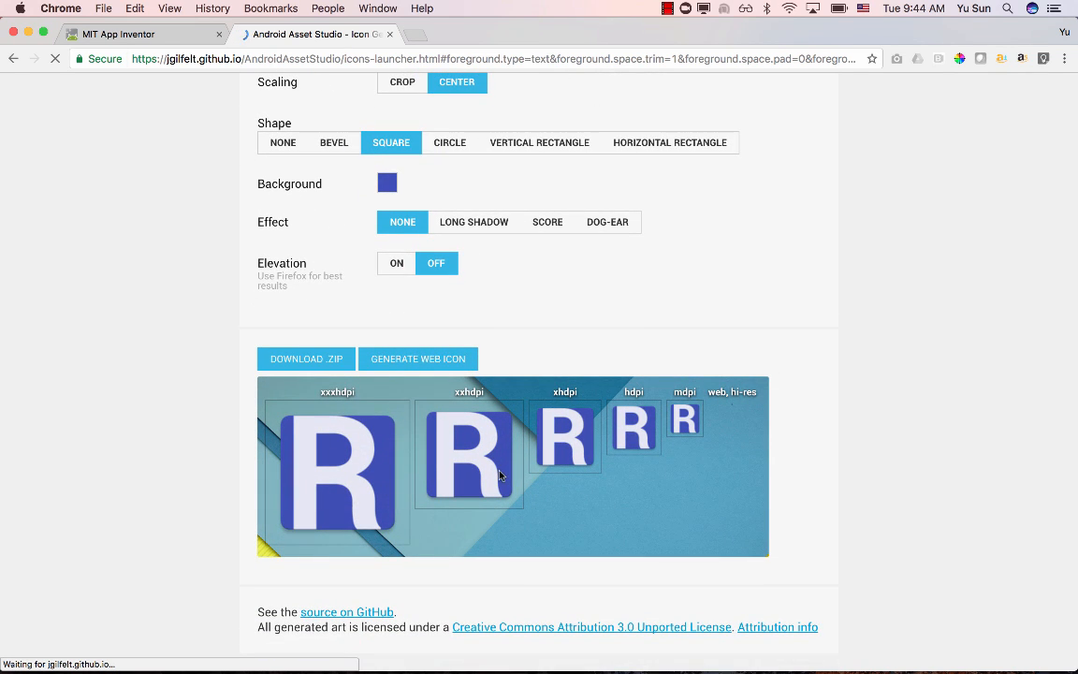
pyautogui.scroll(7, 352, 497)
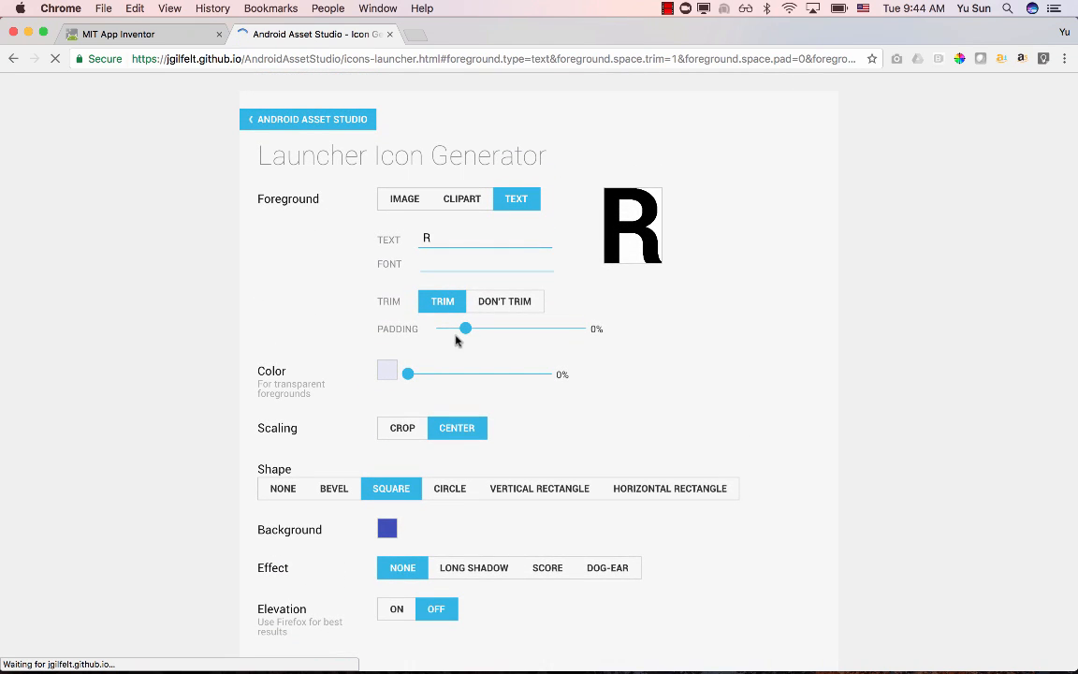
pyautogui.moveTo(466, 330); pyautogui.dragTo(536, 334)
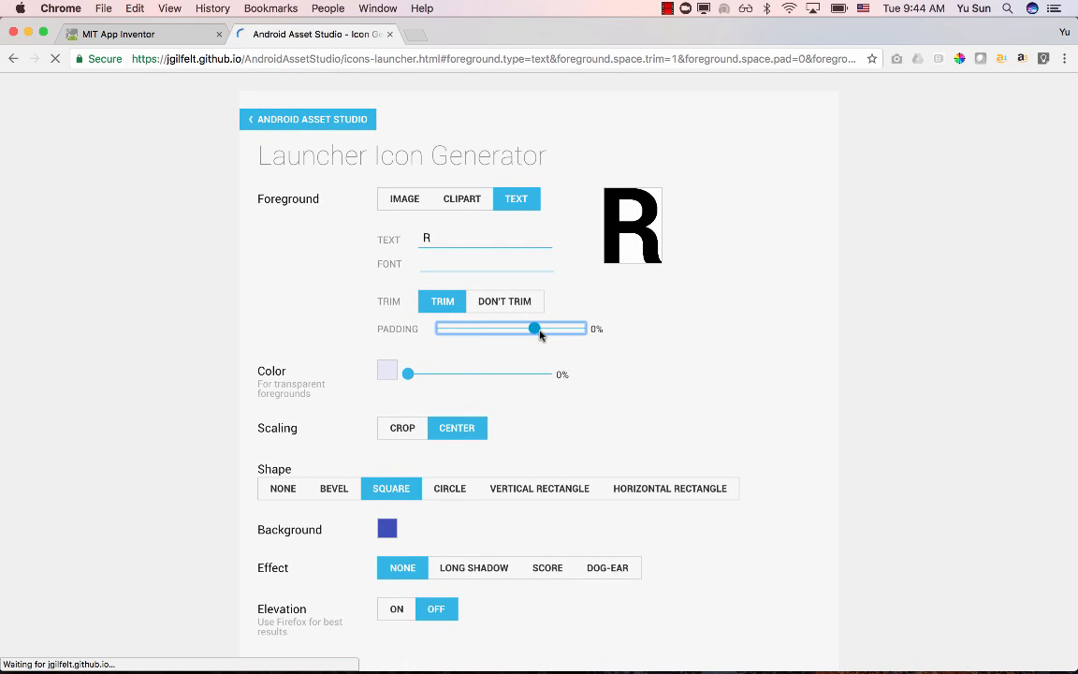
pyautogui.scroll(-7, 770, 371)
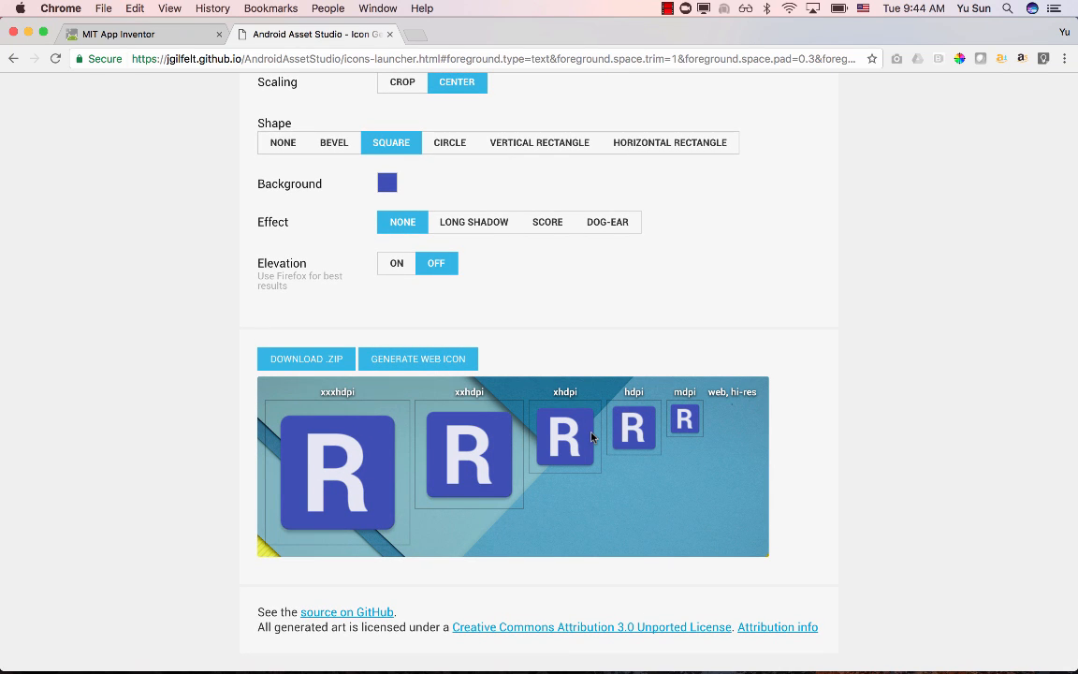
# - Set the icon's background colour to the light green preset swatch and check the previews
pyautogui.scroll(5, 591, 435)
pyautogui.click(387, 421)
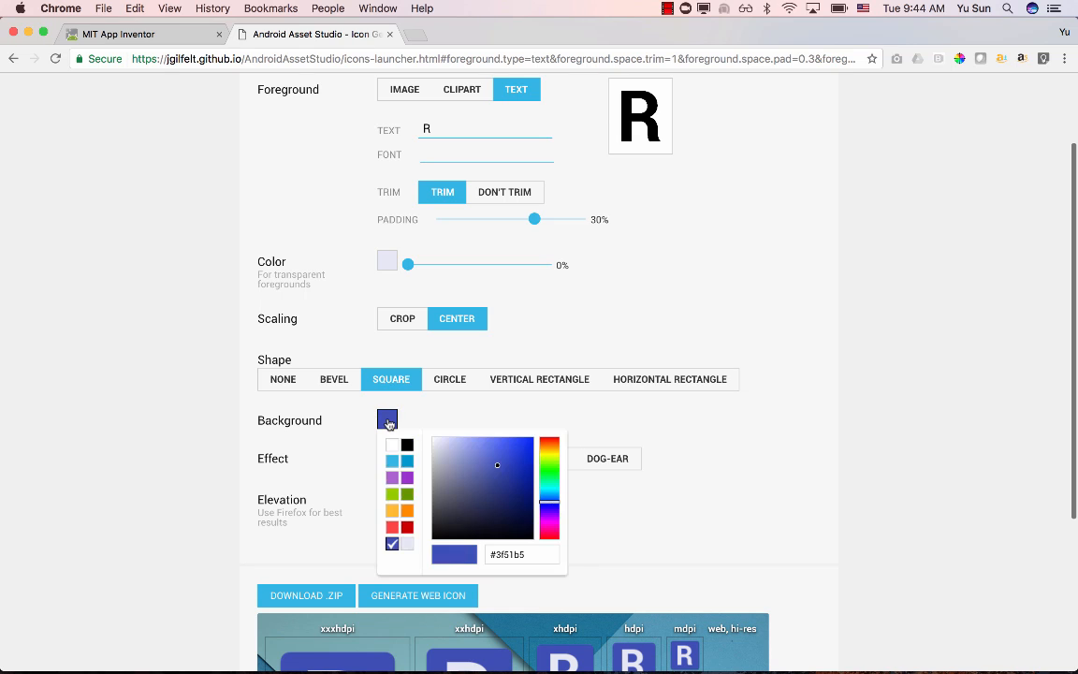
pyautogui.click(392, 493)
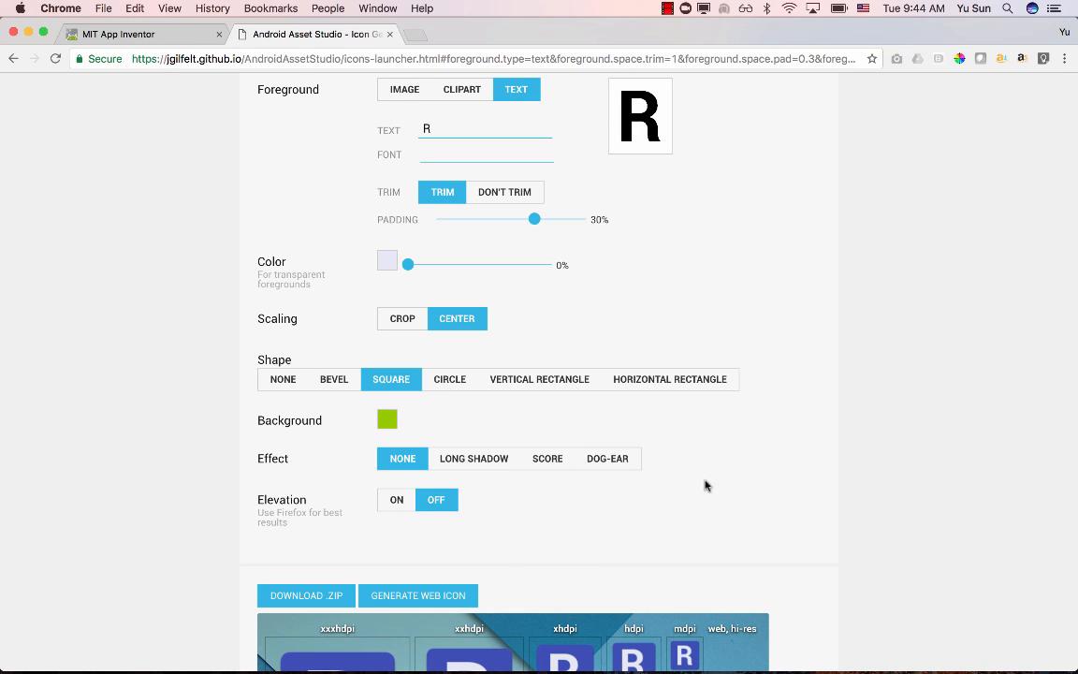
pyautogui.scroll(-5, 810, 473)
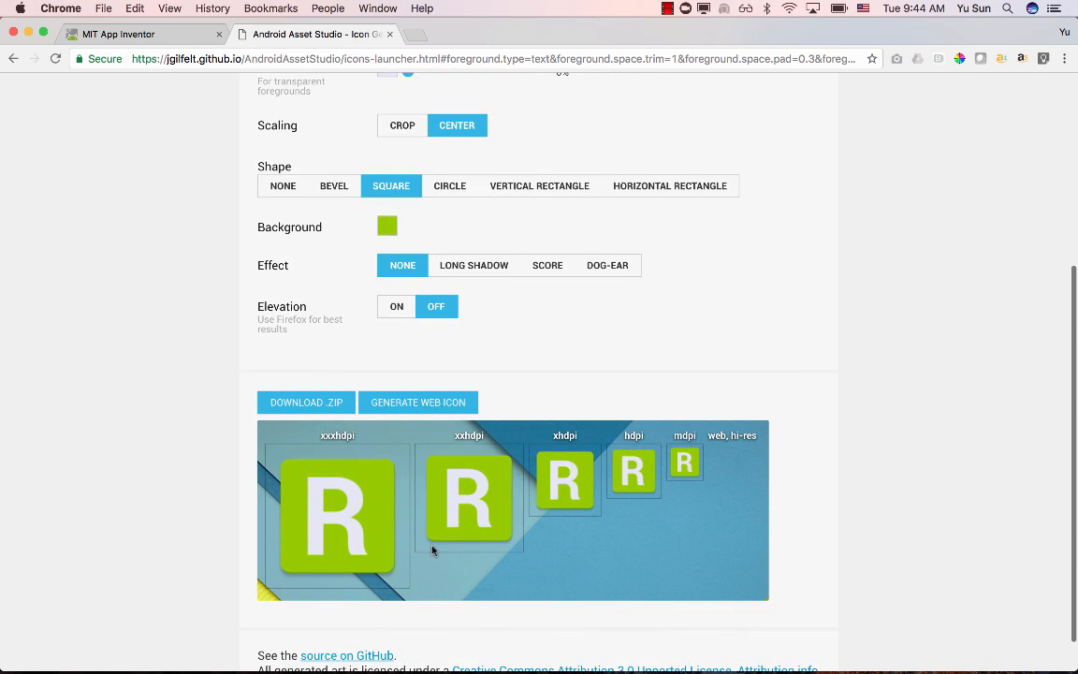
# - Set the foreground colour of the letter to the darker orange preset swatch and check the previews
pyautogui.scroll(5, 435, 550)
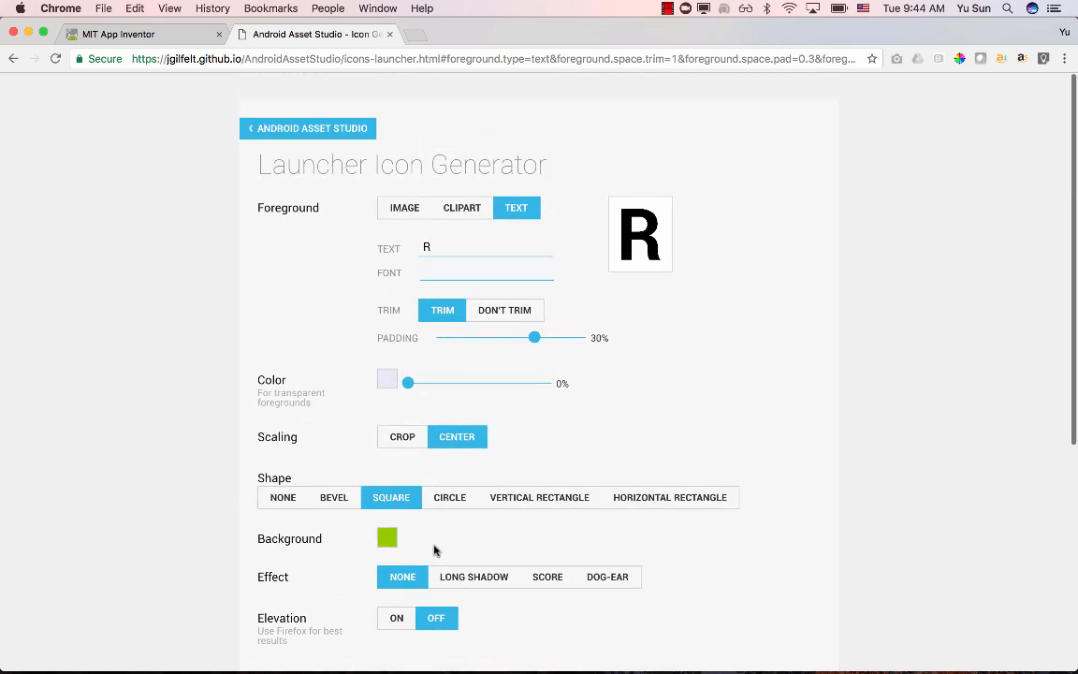
pyautogui.click(386, 371)
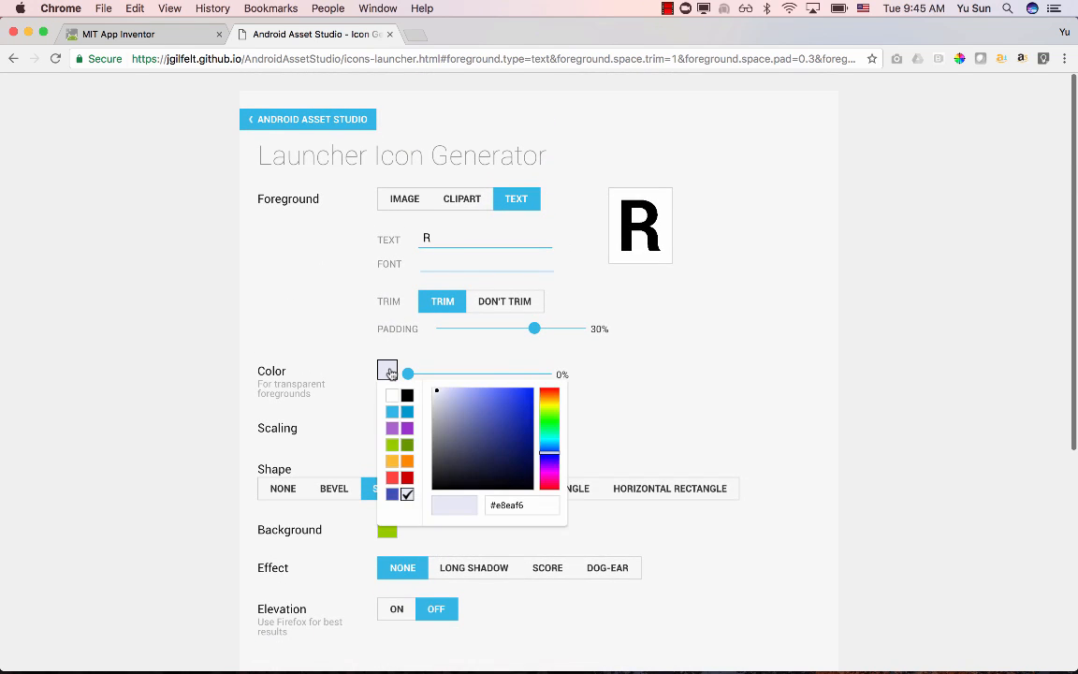
pyautogui.click(410, 463)
pyautogui.scroll(-6, 821, 435)
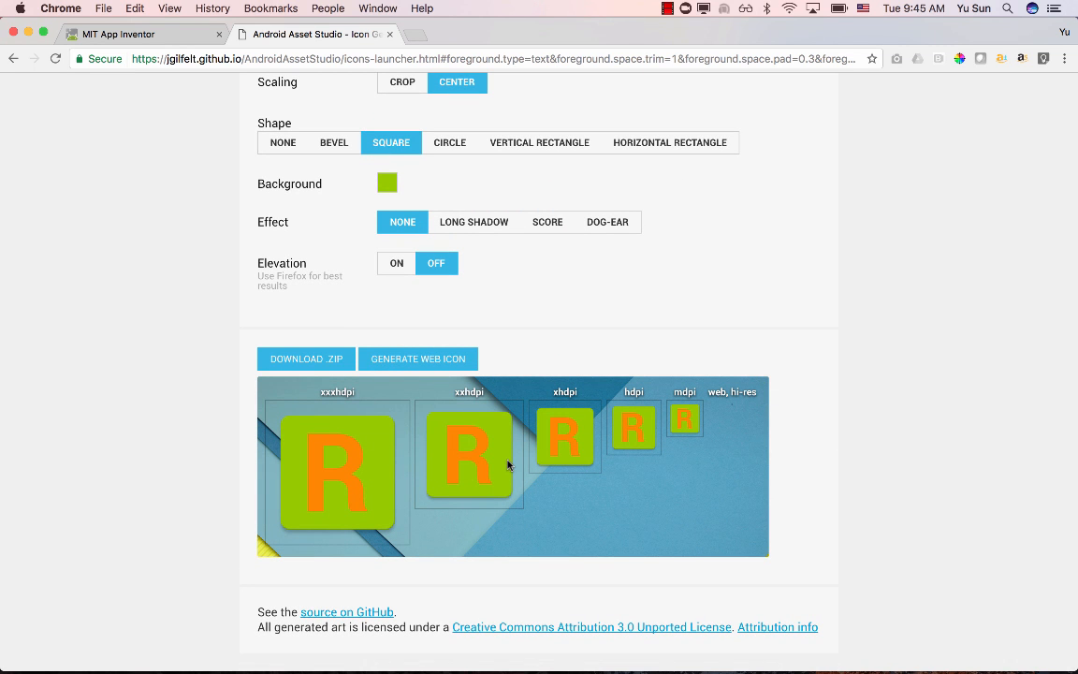
pyautogui.scroll(6, 688, 317)
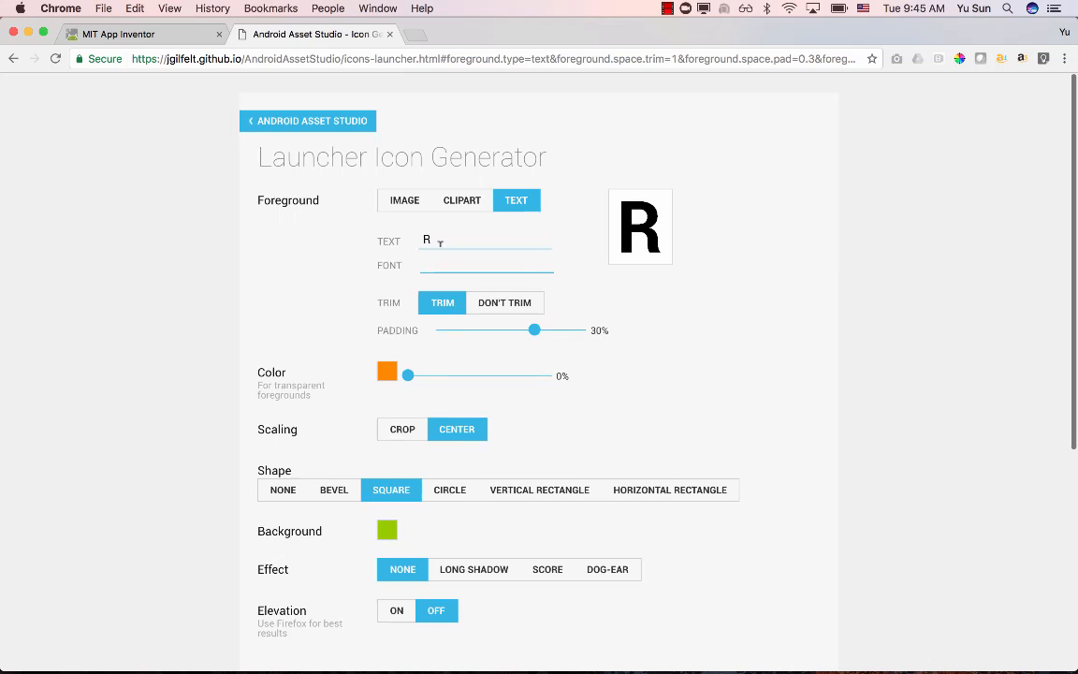
# - Try the cat photo from the Desktop as the icon foreground and switch back to the text foreground
pyautogui.click(400, 202)
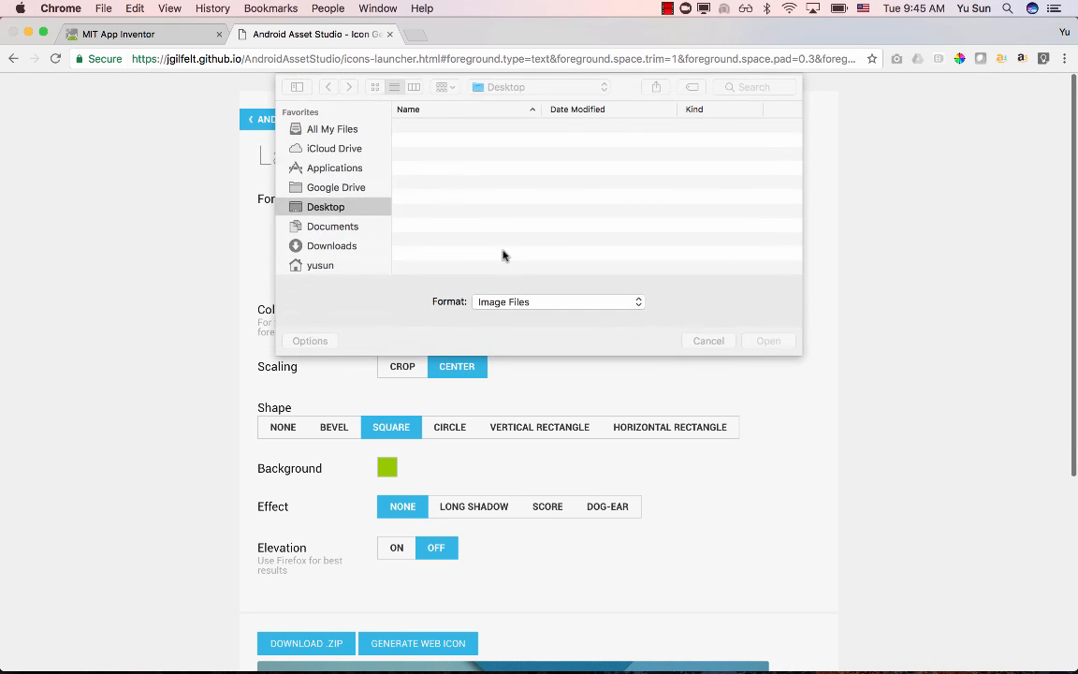
pyautogui.doubleClick(447, 228)
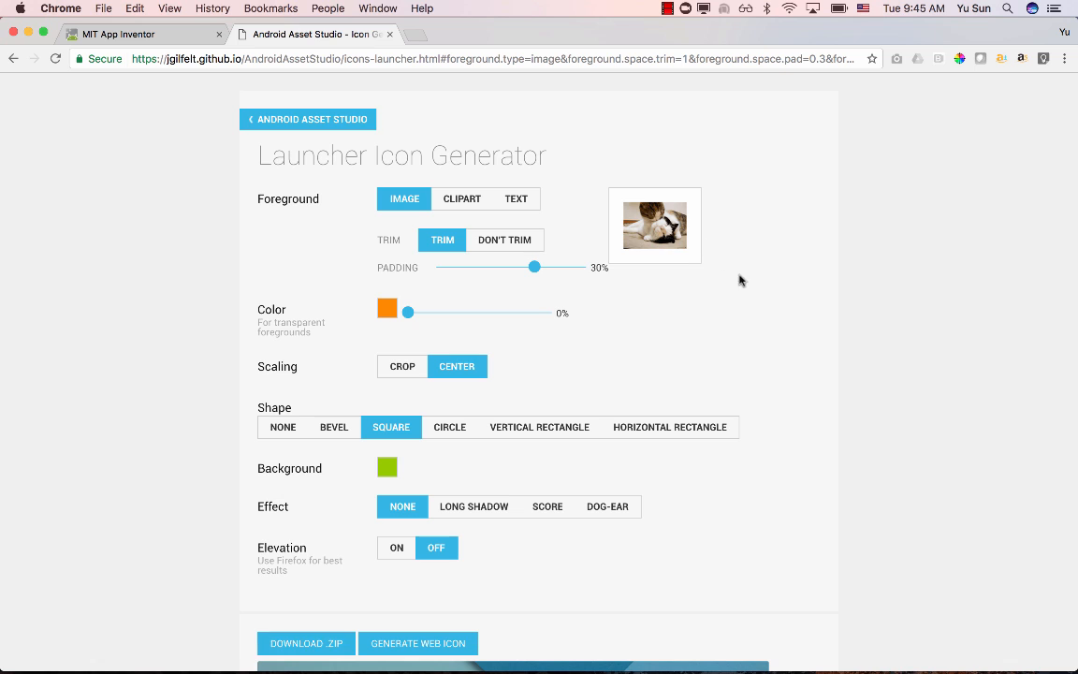
pyautogui.scroll(-5, 812, 343)
pyautogui.scroll(5, 812, 342)
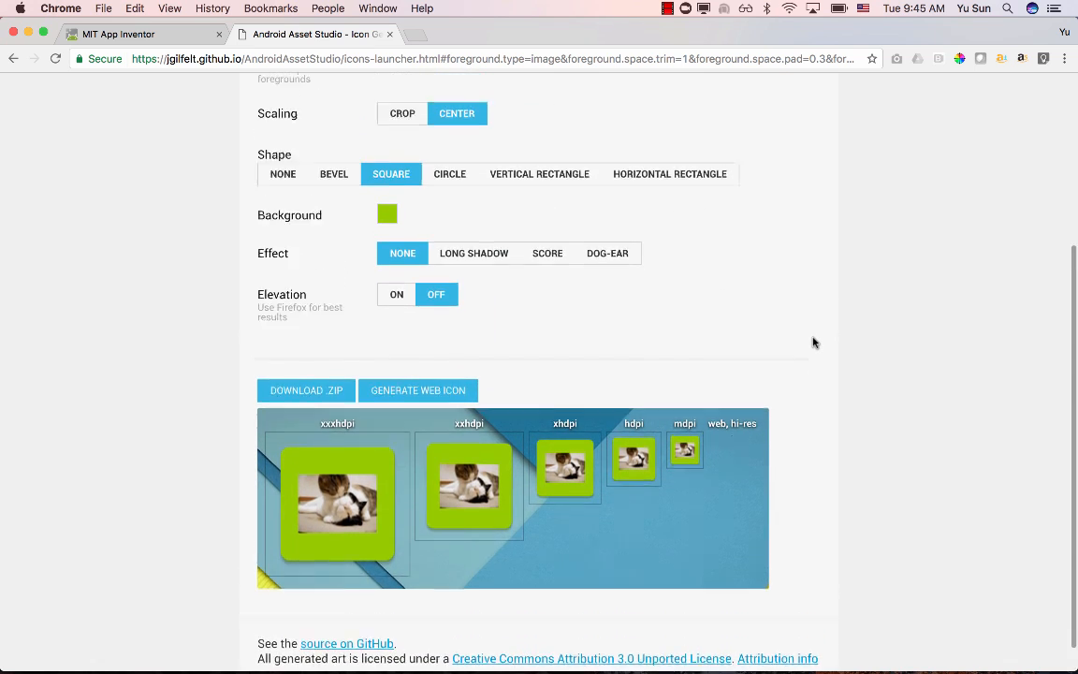
pyautogui.click(516, 202)
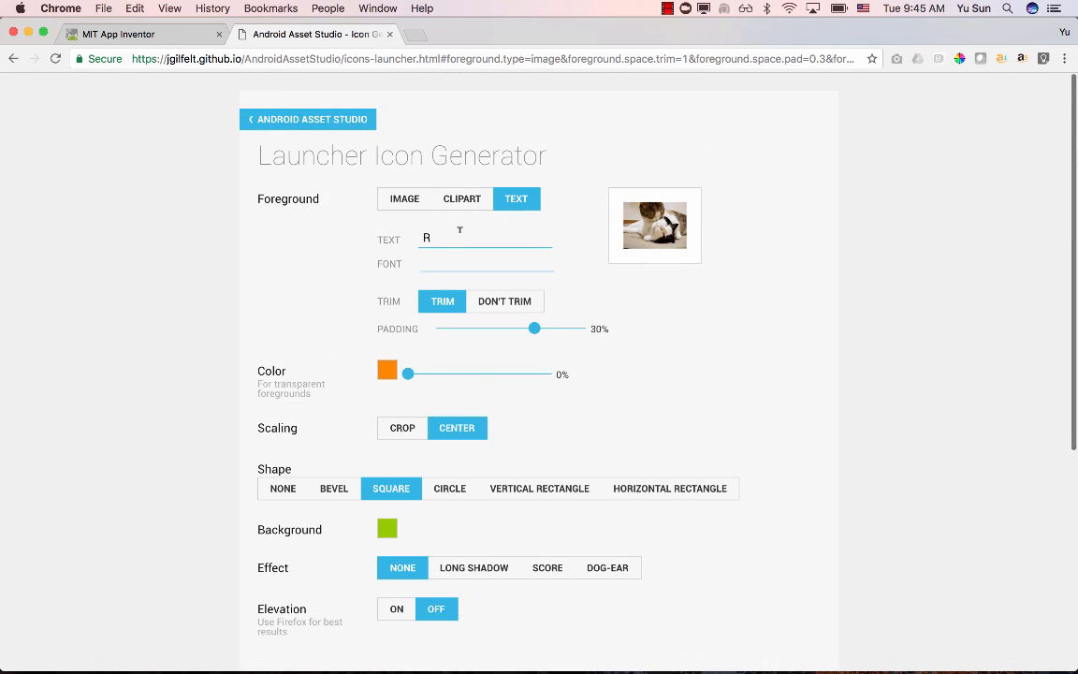
pyautogui.scroll(-5, 770, 327)
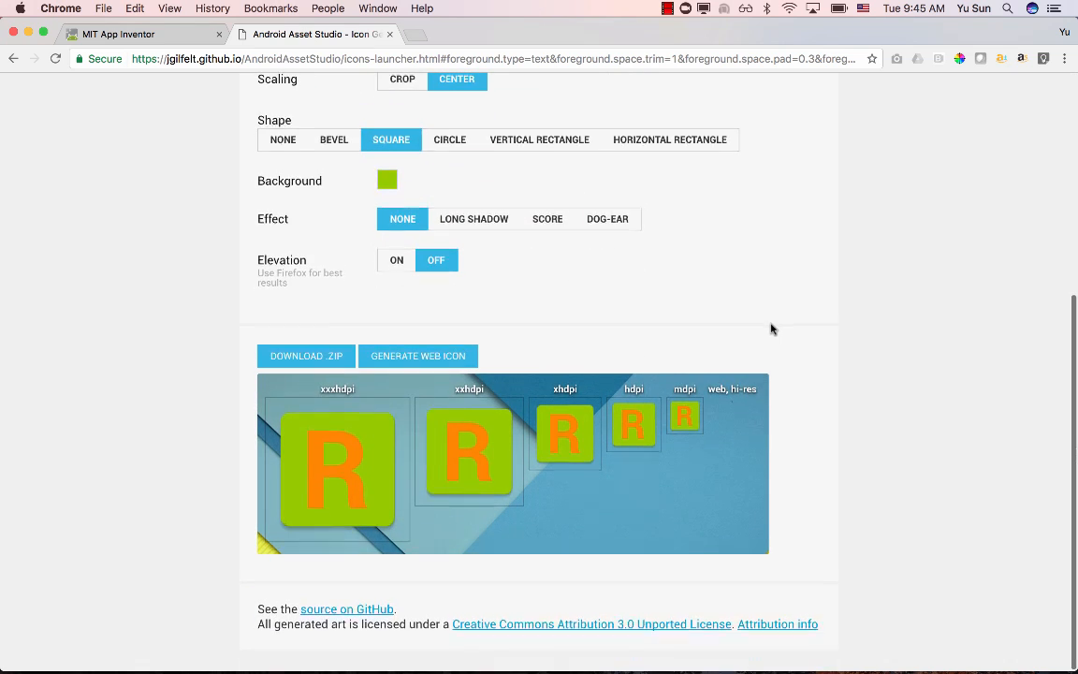
pyautogui.scroll(5, 542, 314)
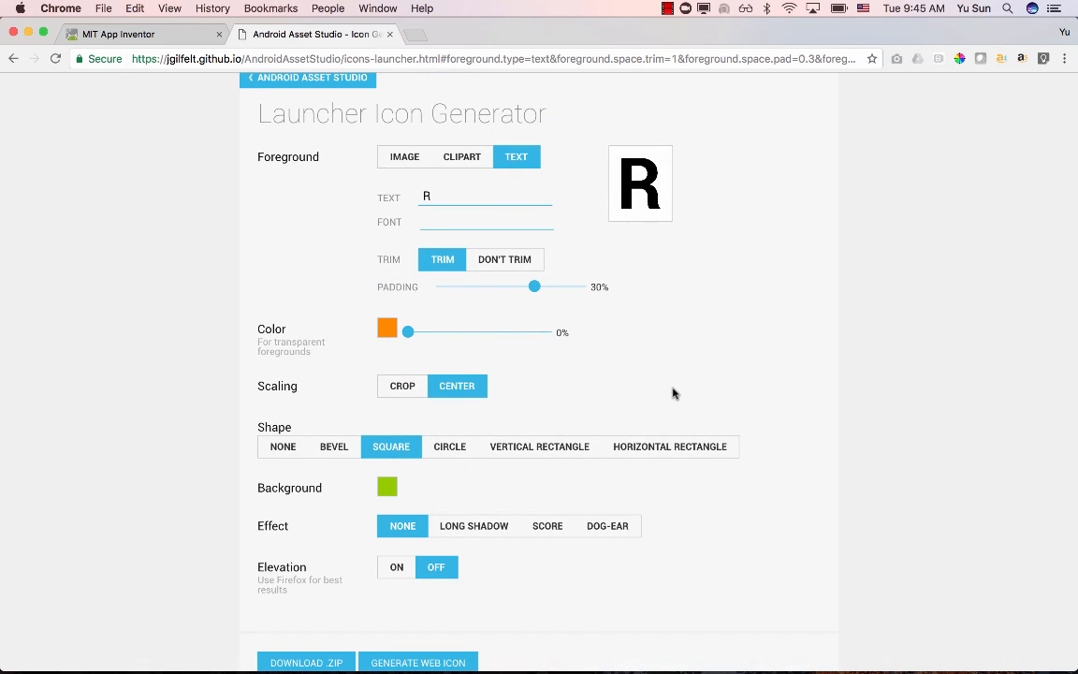
# - Generate the high-resolution web version of the icon and view it with the other sizes
pyautogui.scroll(-5, 673, 392)
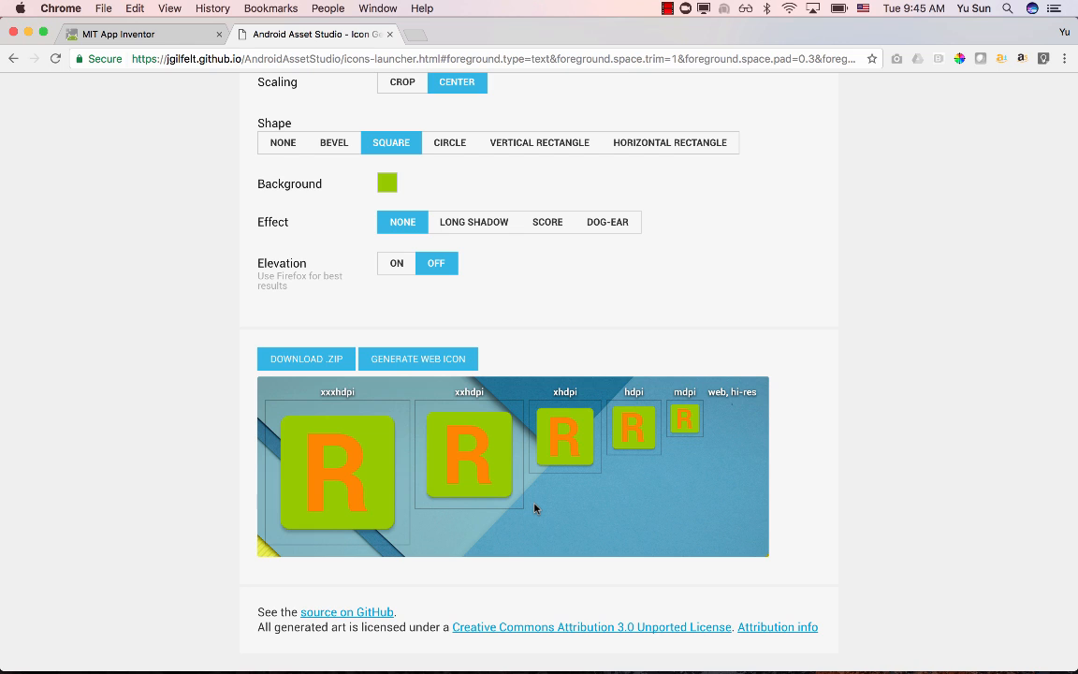
pyautogui.scroll(-1, 534, 509)
pyautogui.click(413, 363)
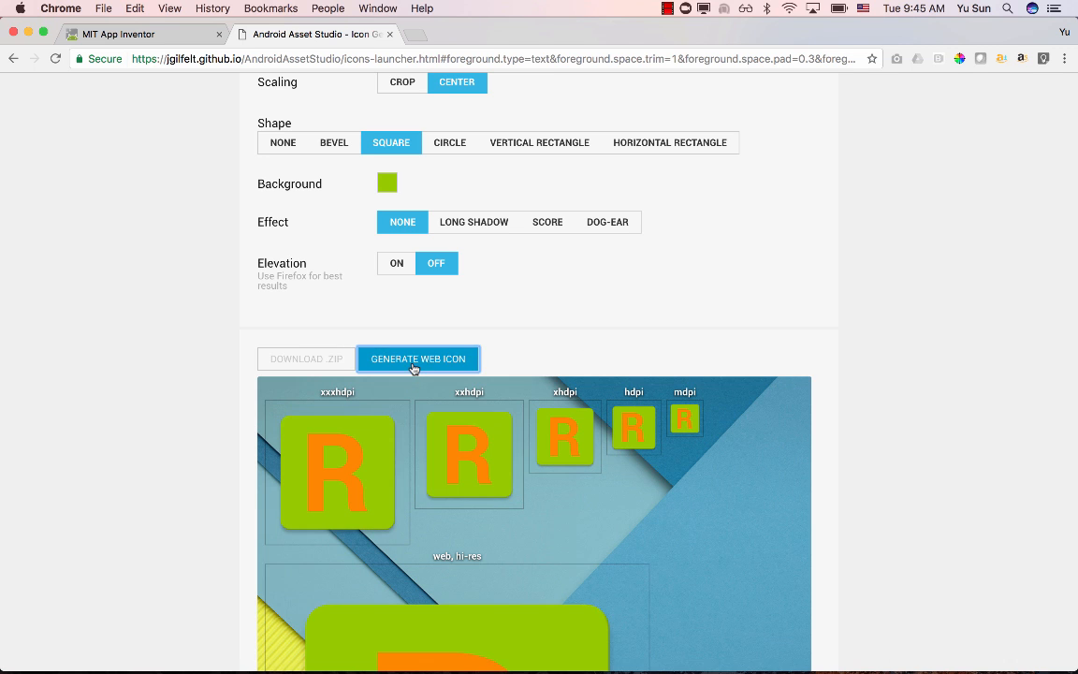
pyautogui.scroll(-5, 589, 366)
pyautogui.scroll(2, 589, 366)
pyautogui.scroll(-1, 588, 366)
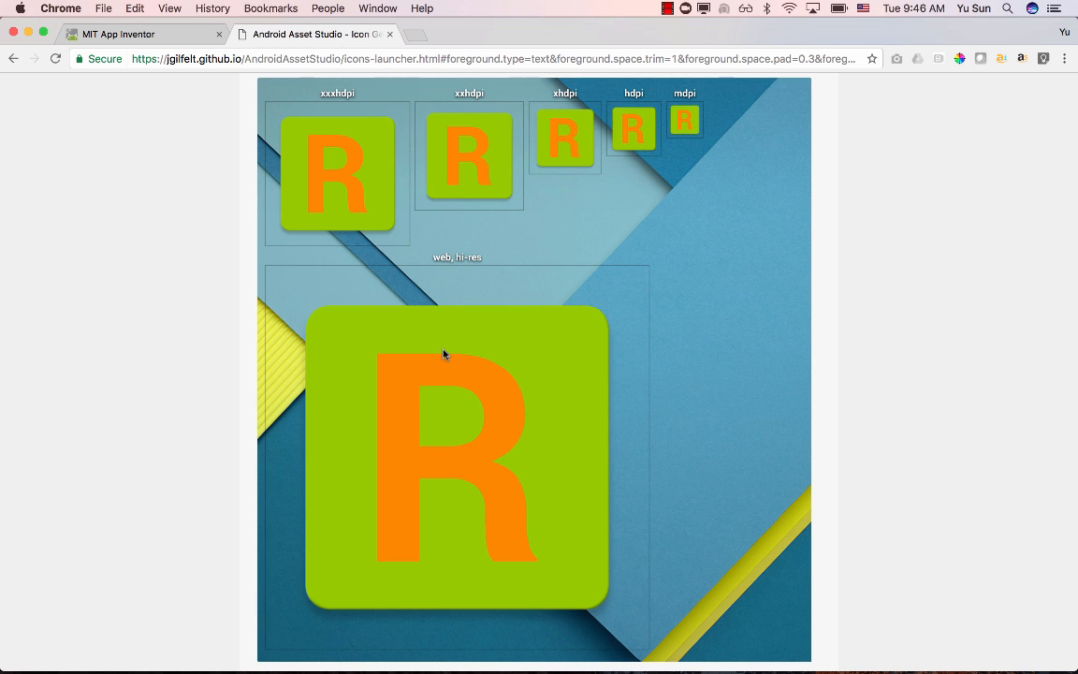
pyautogui.scroll(2, 425, 330)
pyautogui.click(429, 137)
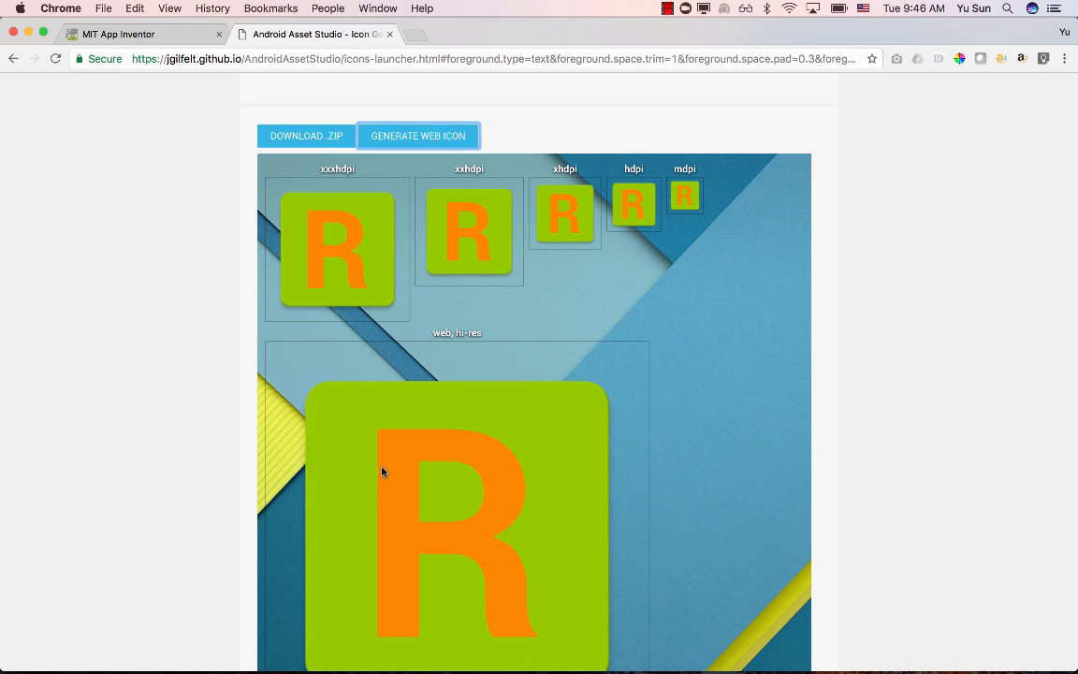
# - Download the icon set as a ZIP, extract it and open the resulting ic_launcher (13) folder
pyautogui.click(294, 140)
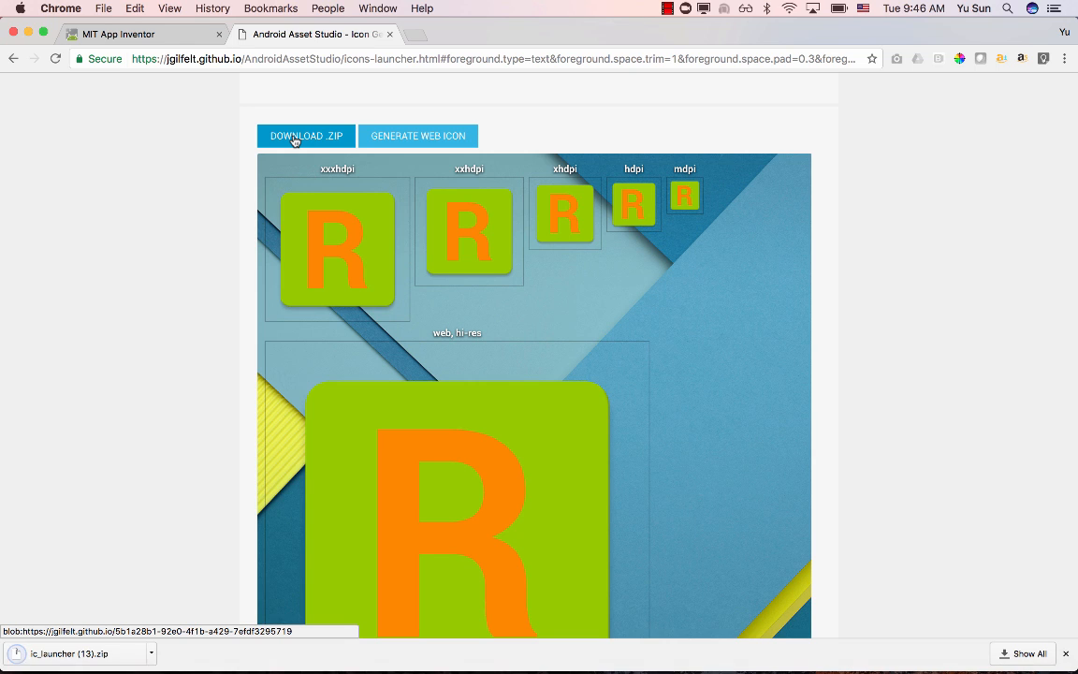
pyautogui.click(78, 653)
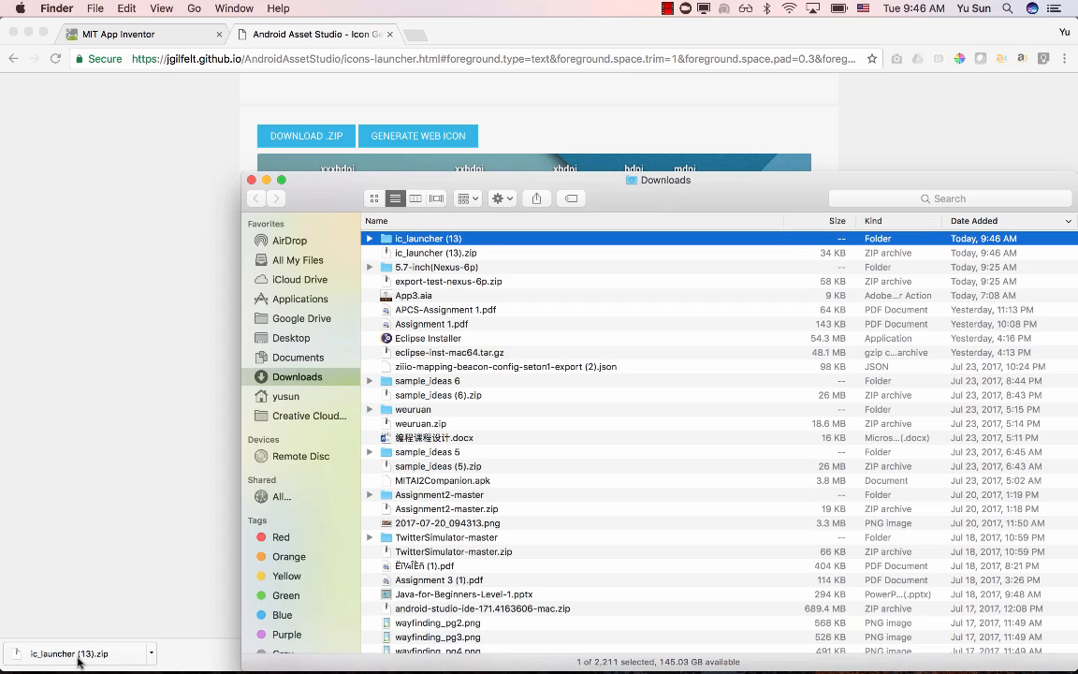
pyautogui.doubleClick(416, 240)
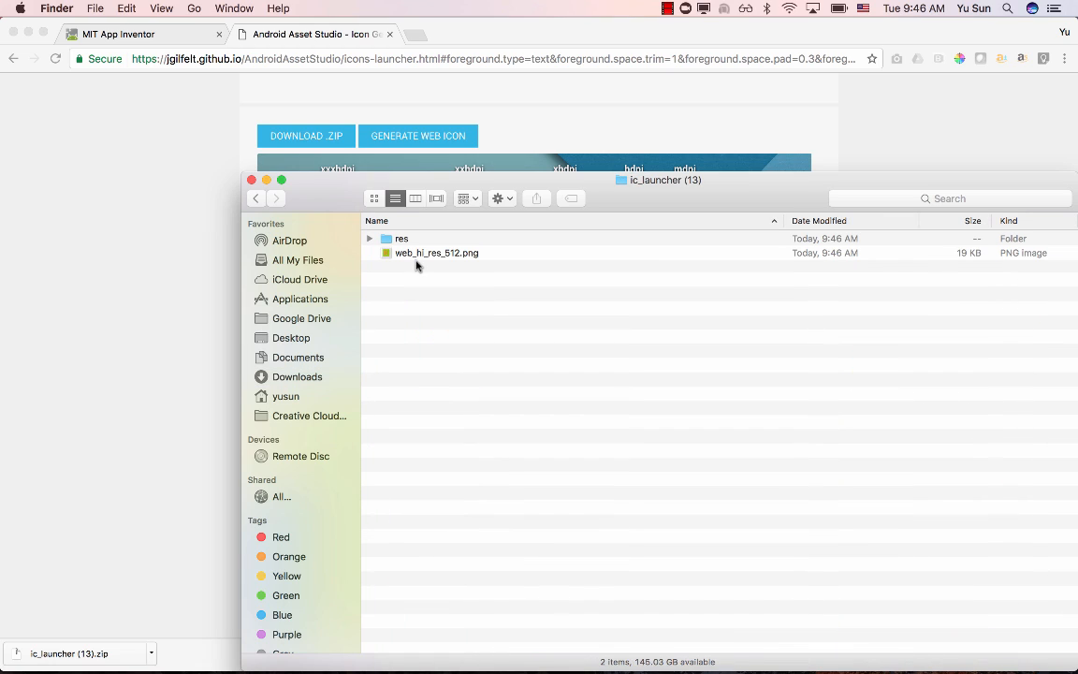
# - Look through the extracted res folder and preview the web_hi_res_512.png image
pyautogui.doubleClick(408, 240)
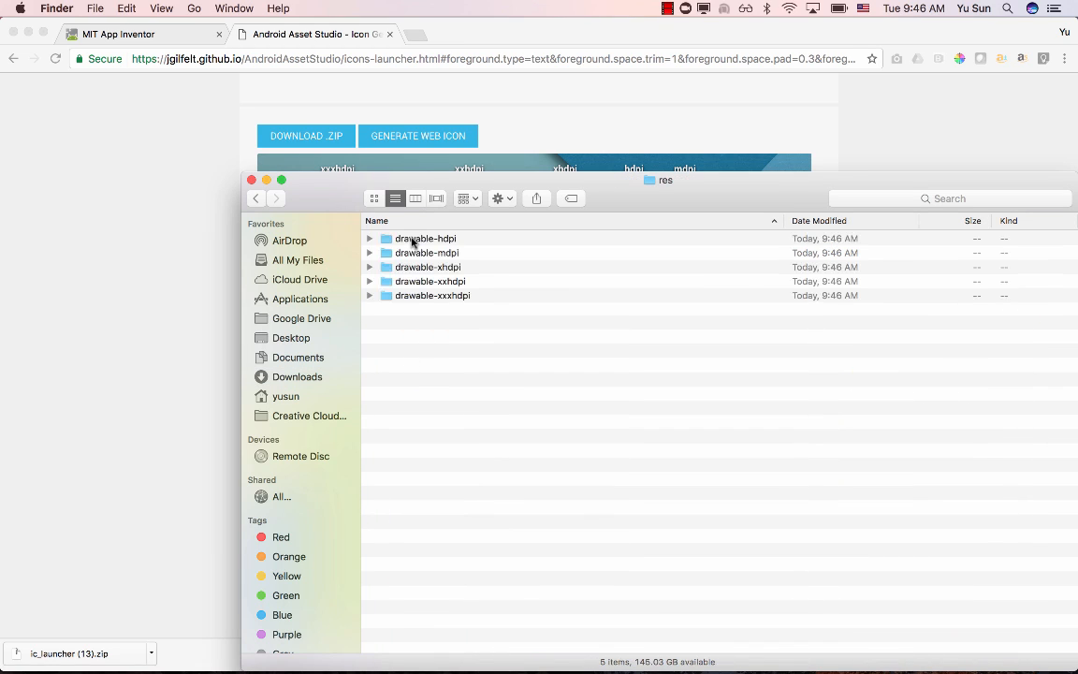
pyautogui.click(257, 198)
pyautogui.click(433, 254)
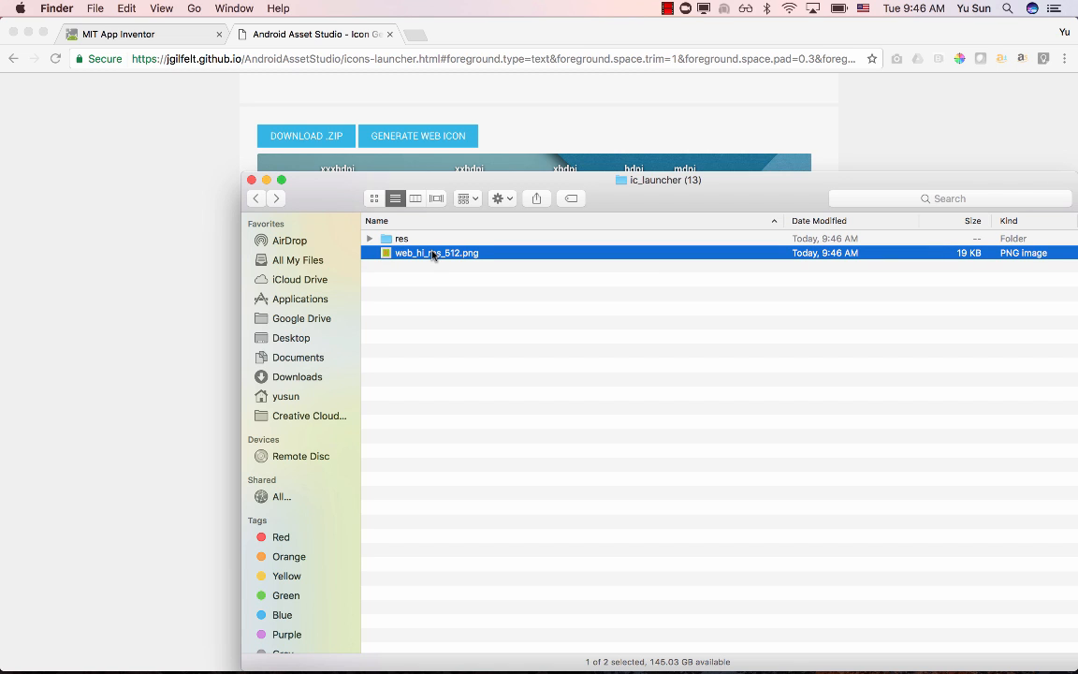
pyautogui.press('space')
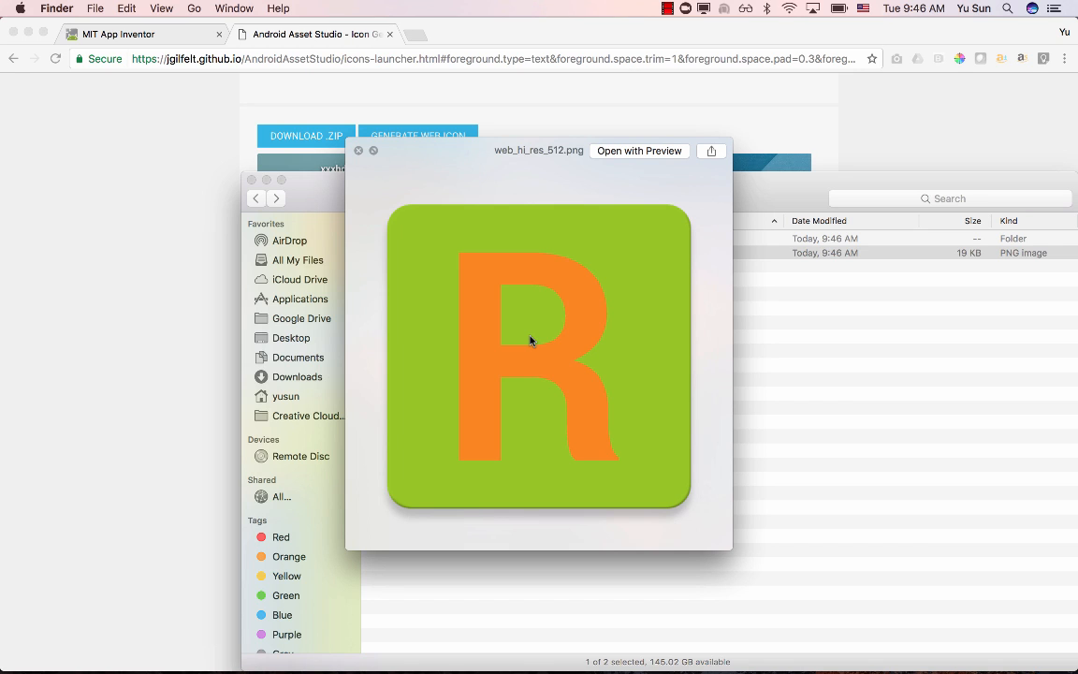
pyautogui.click(358, 149)
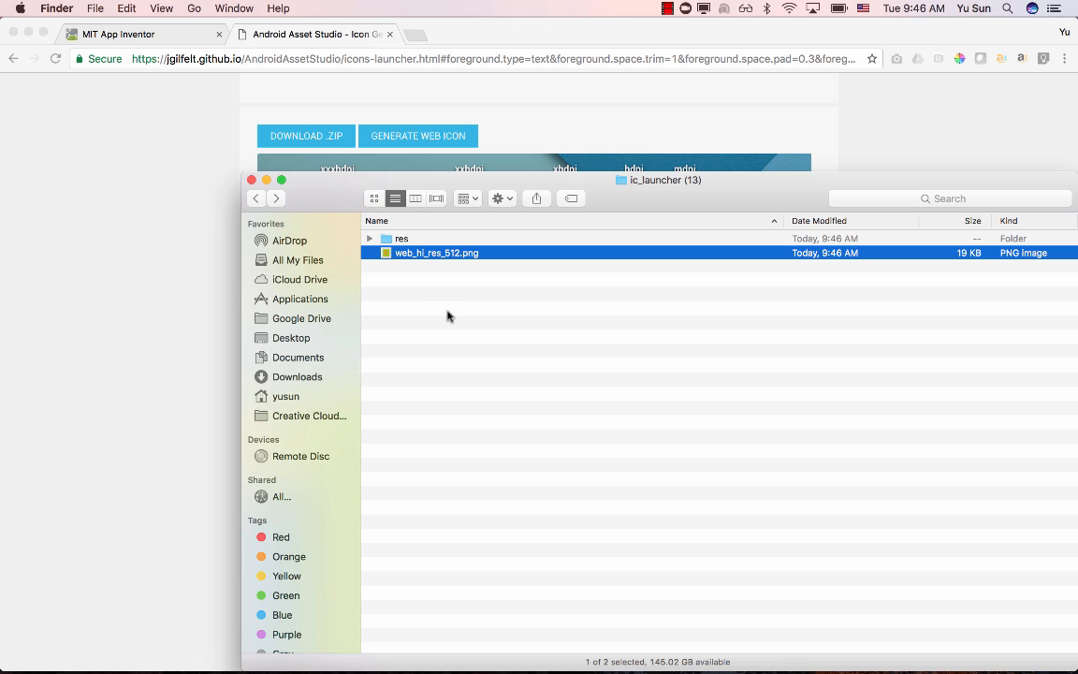
# - Switch to MIT App Inventor and upload web_hi_res_512.png from the ic_launcher (13) folder in Downloads as Screen1's icon
pyautogui.click(153, 41)
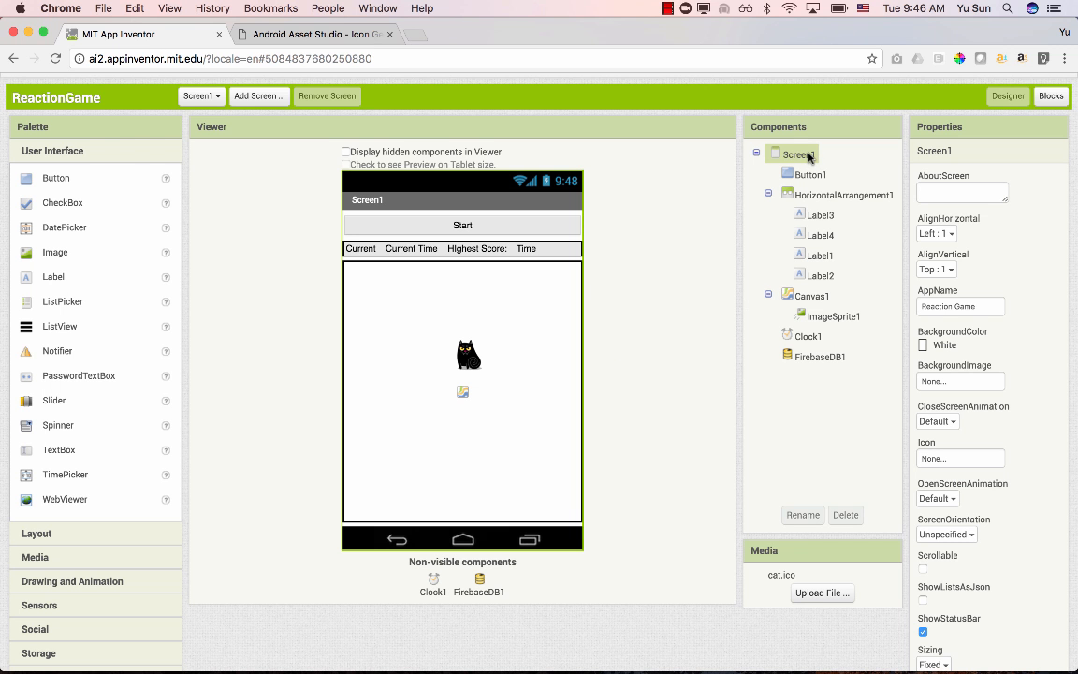
pyautogui.click(950, 458)
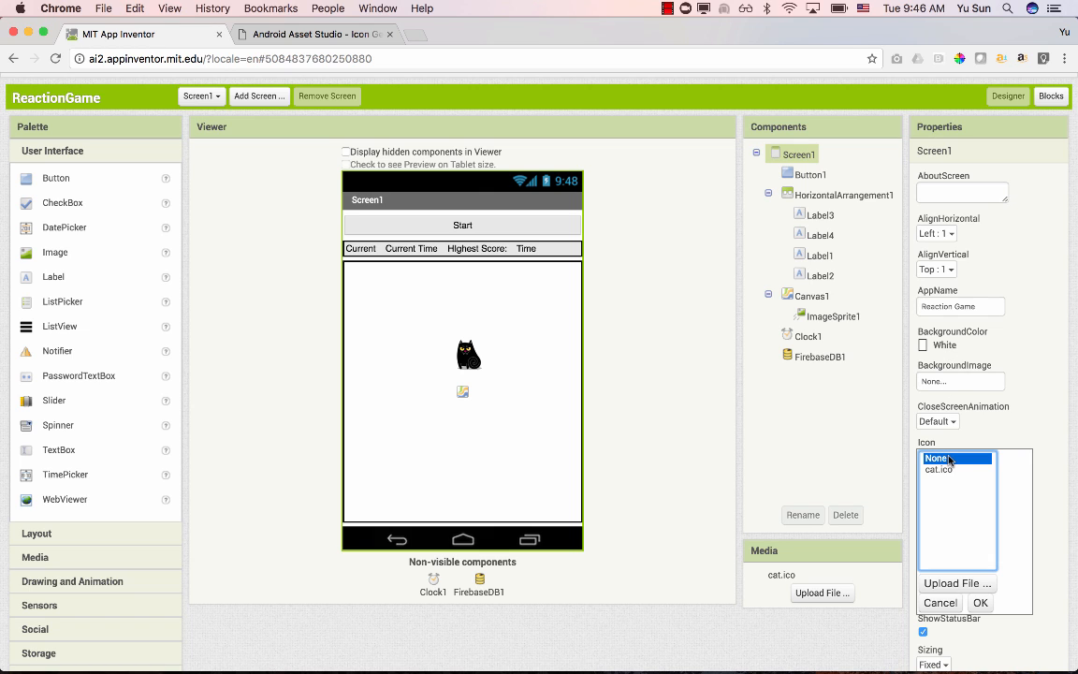
pyautogui.click(953, 581)
pyautogui.click(395, 283)
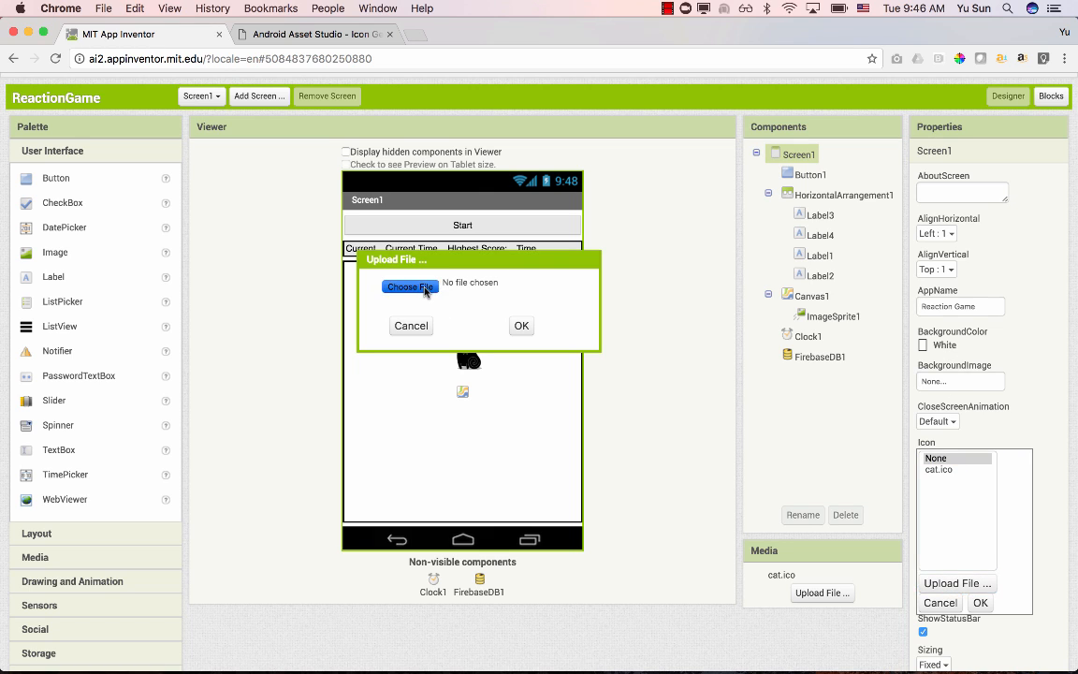
pyautogui.click(348, 246)
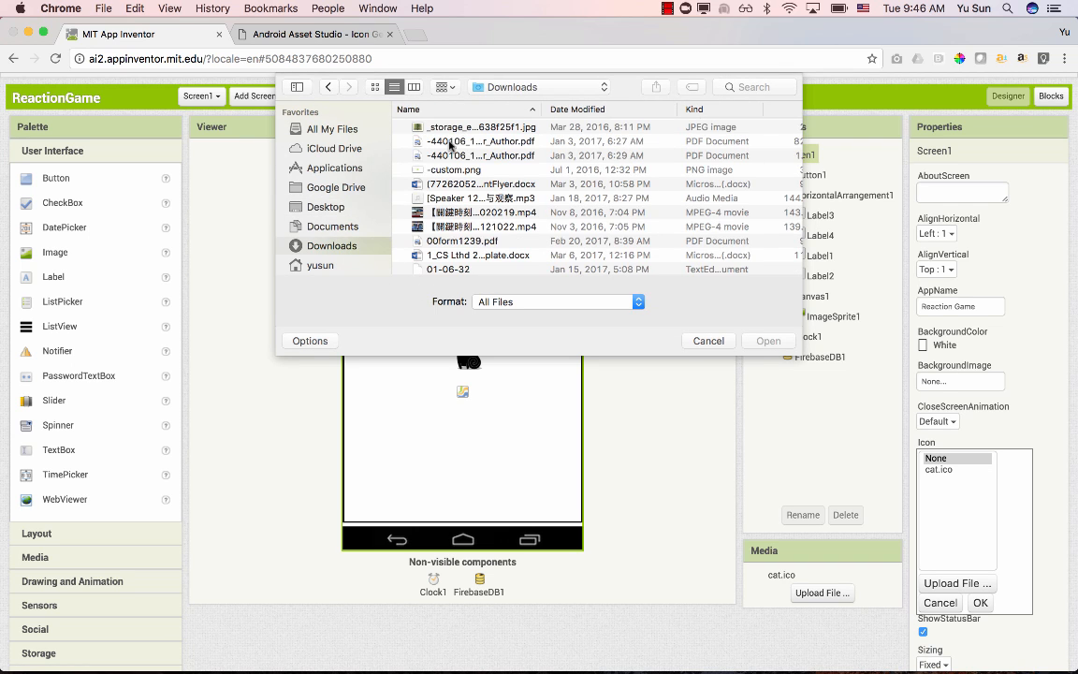
pyautogui.click(612, 108)
pyautogui.click(613, 108)
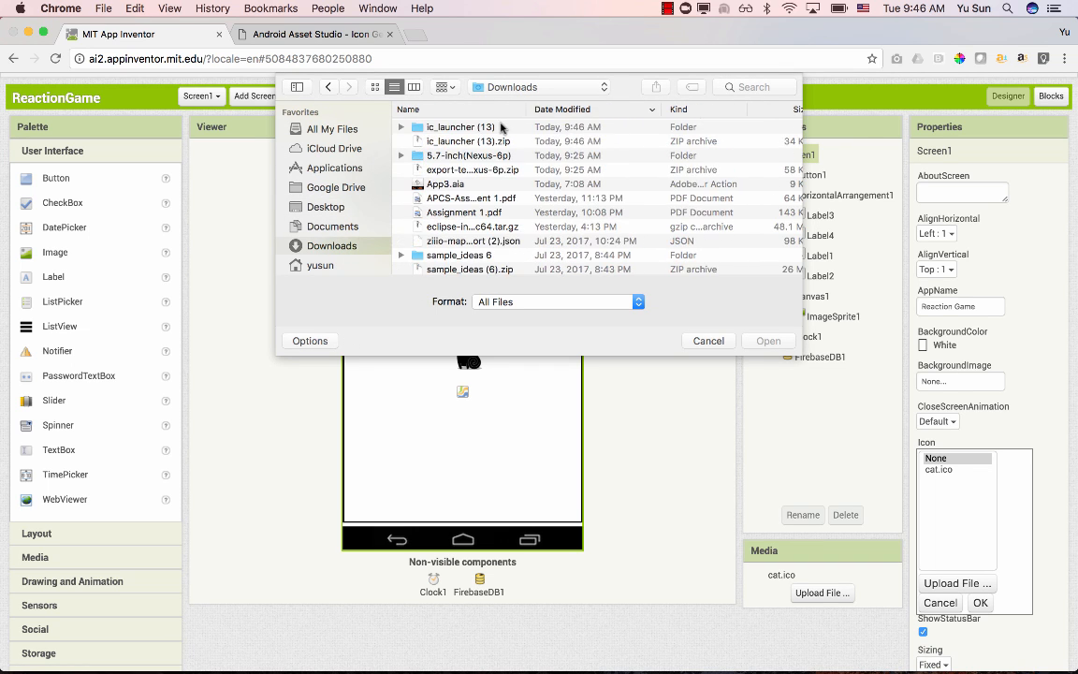
pyautogui.doubleClick(449, 126)
pyautogui.doubleClick(468, 142)
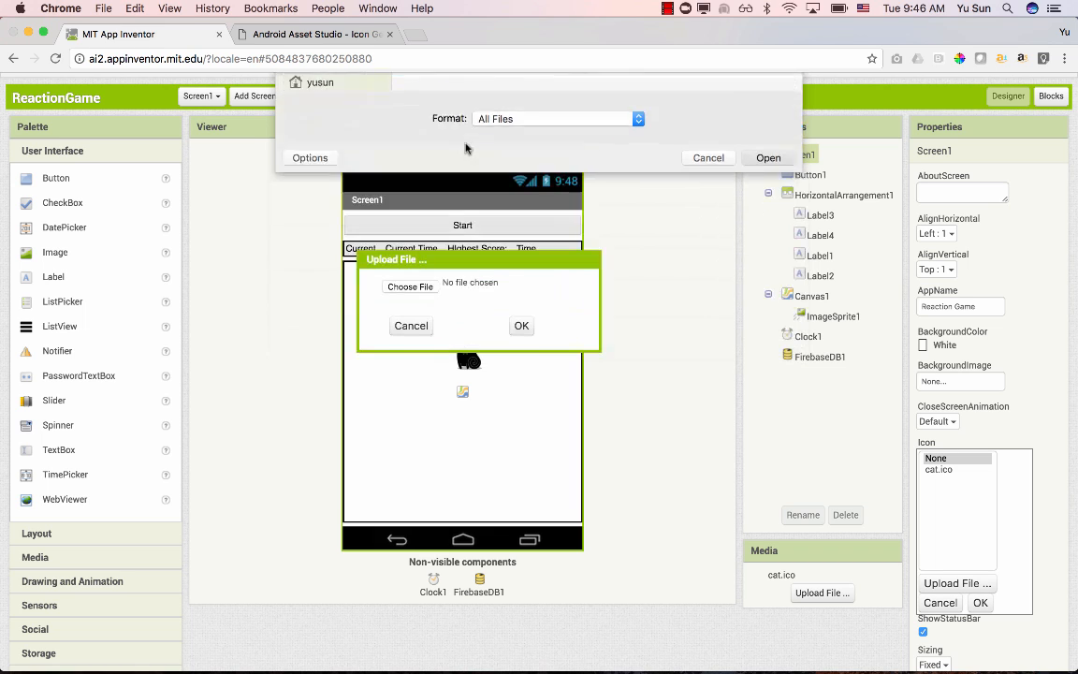
pyautogui.click(521, 324)
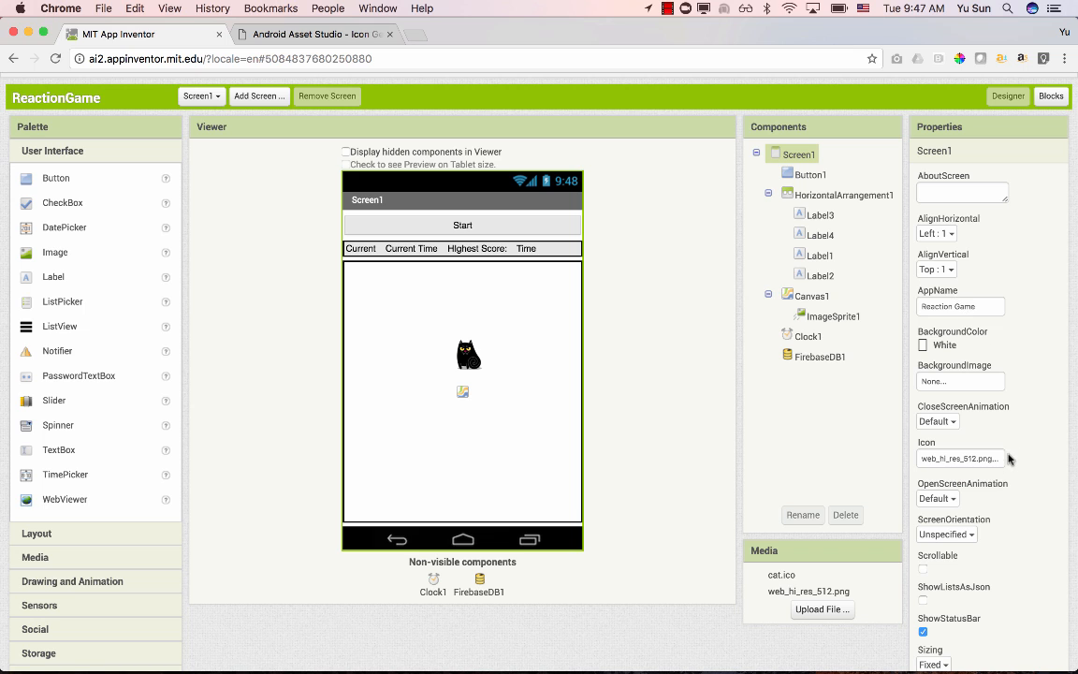
# - Build the ReactionGame app and save its .apk file to the computer
pyautogui.scroll(-4, 1008, 458)
pyautogui.scroll(-2, 1009, 458)
pyautogui.scroll(8, 1007, 458)
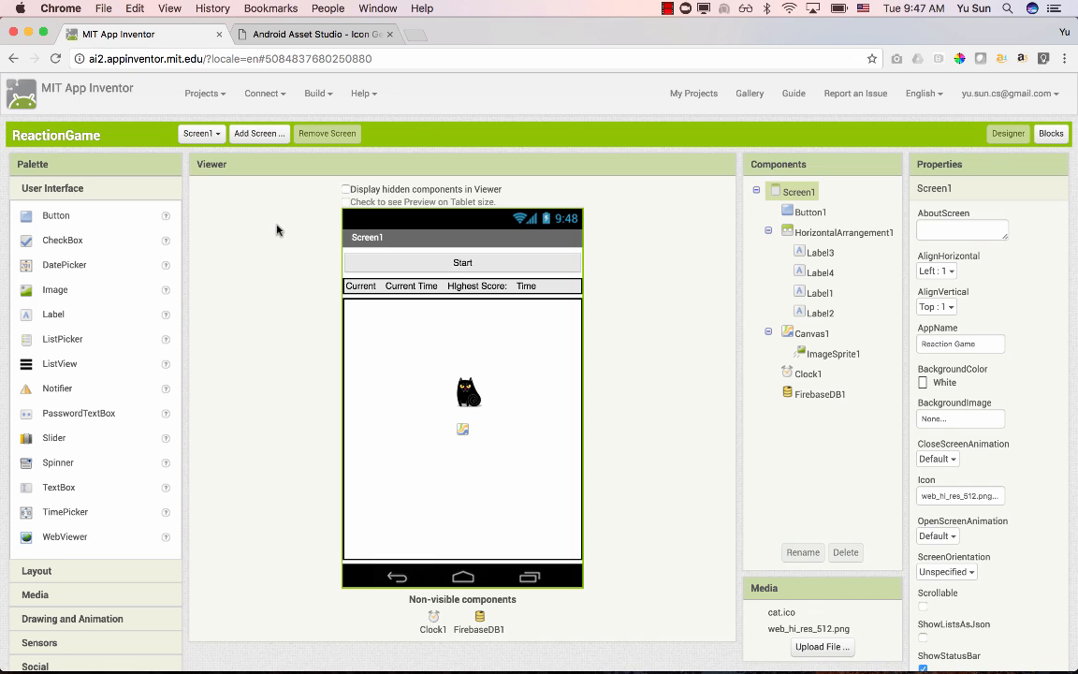
pyautogui.click(316, 94)
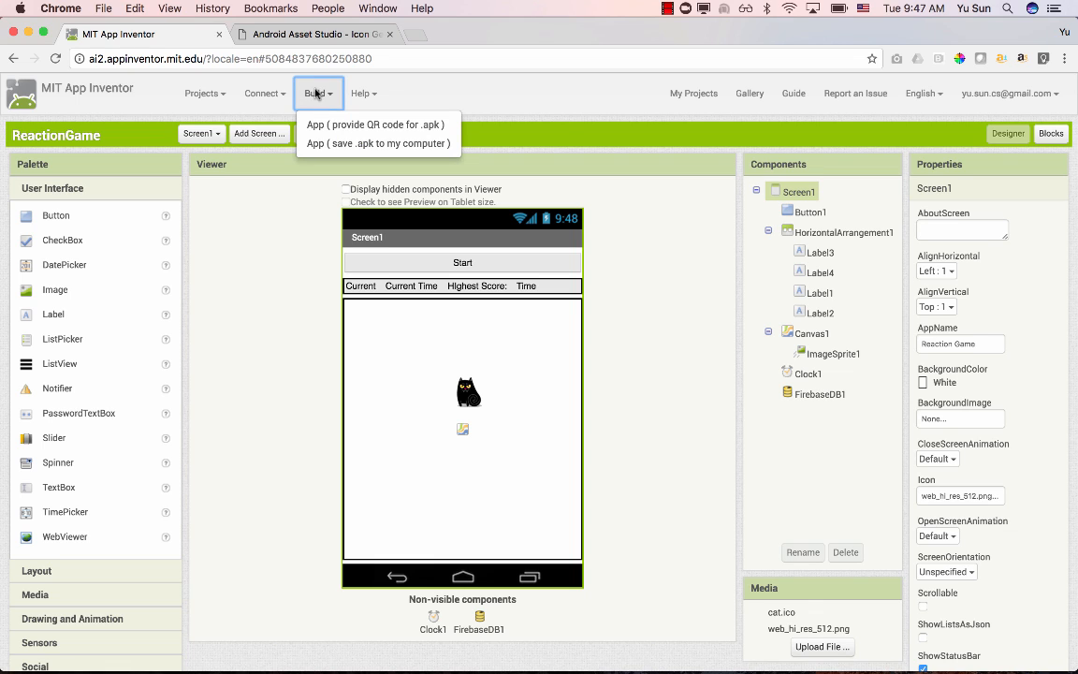
pyautogui.click(446, 145)
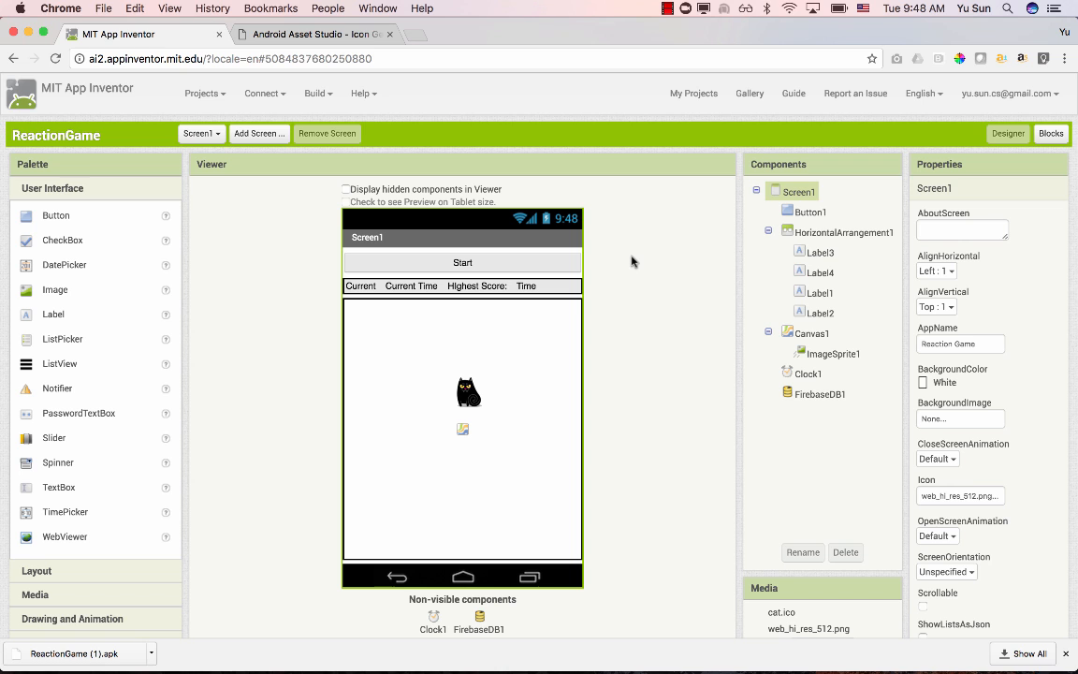
# - Open google.com in a new incognito window and check which account is signed in
pyautogui.press('super+shift+n')
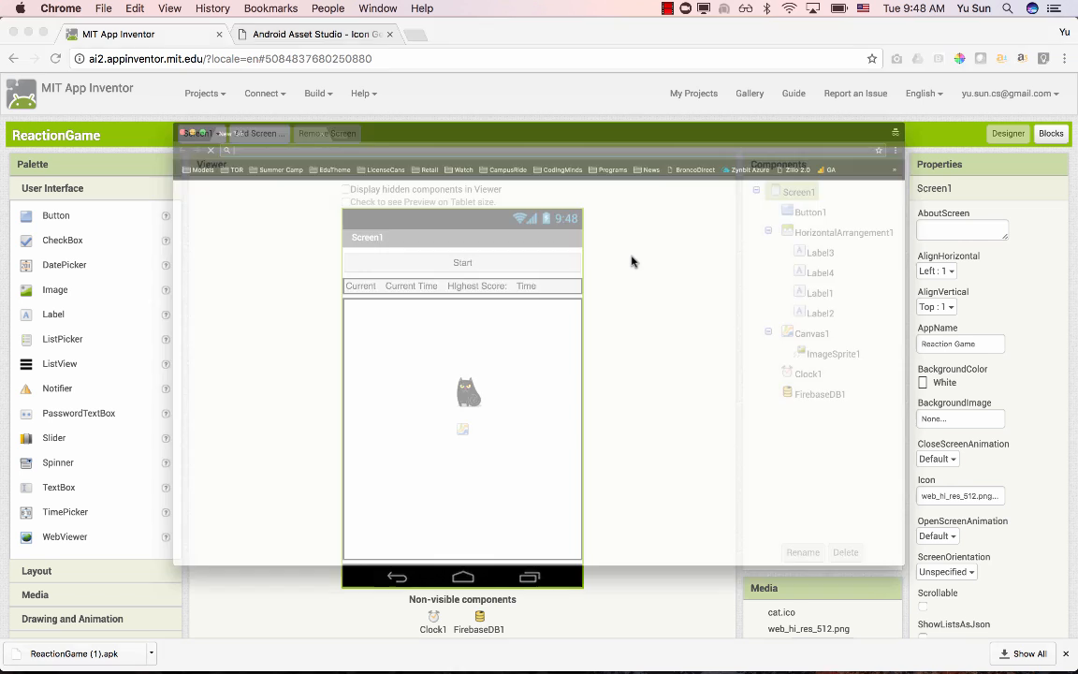
pyautogui.write('google.com')
pyautogui.press('Return')
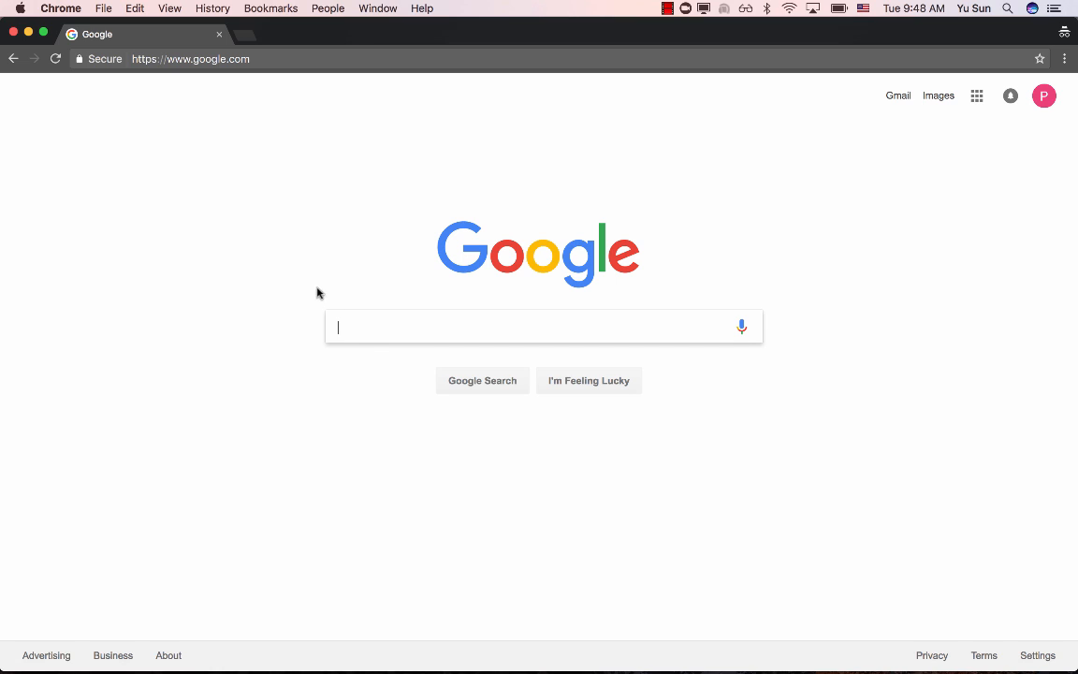
pyautogui.click(1041, 93)
pyautogui.click(608, 187)
# - Search Google for "google play developer console" and open the Google Play Developer Console from play.google.com
pyautogui.click(419, 318)
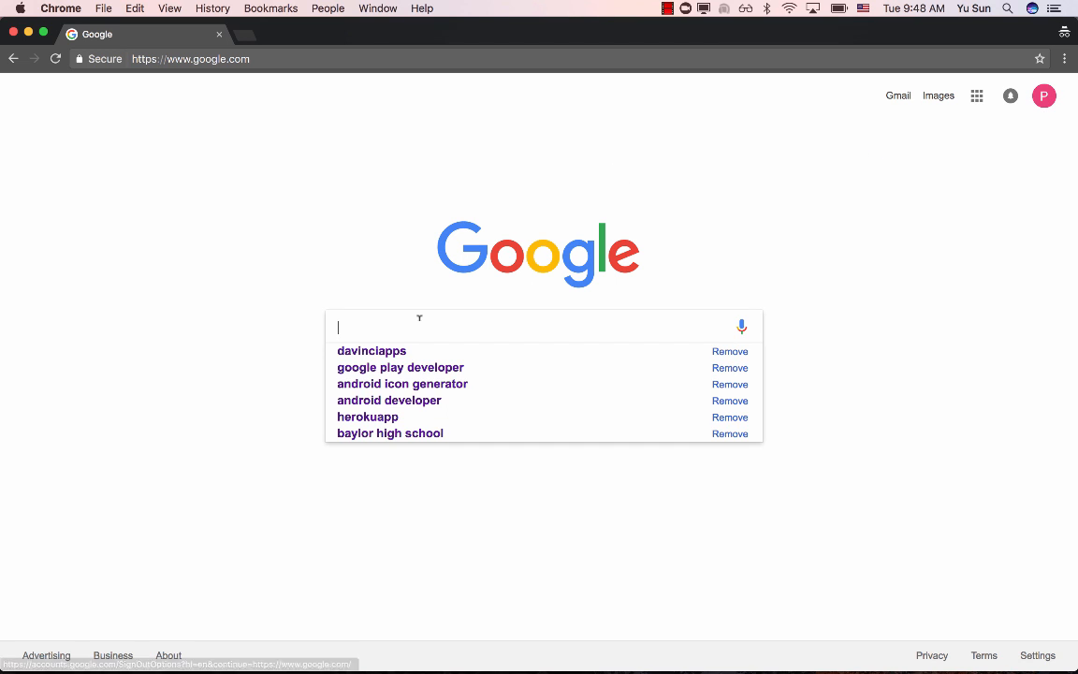
pyautogui.write('google ')
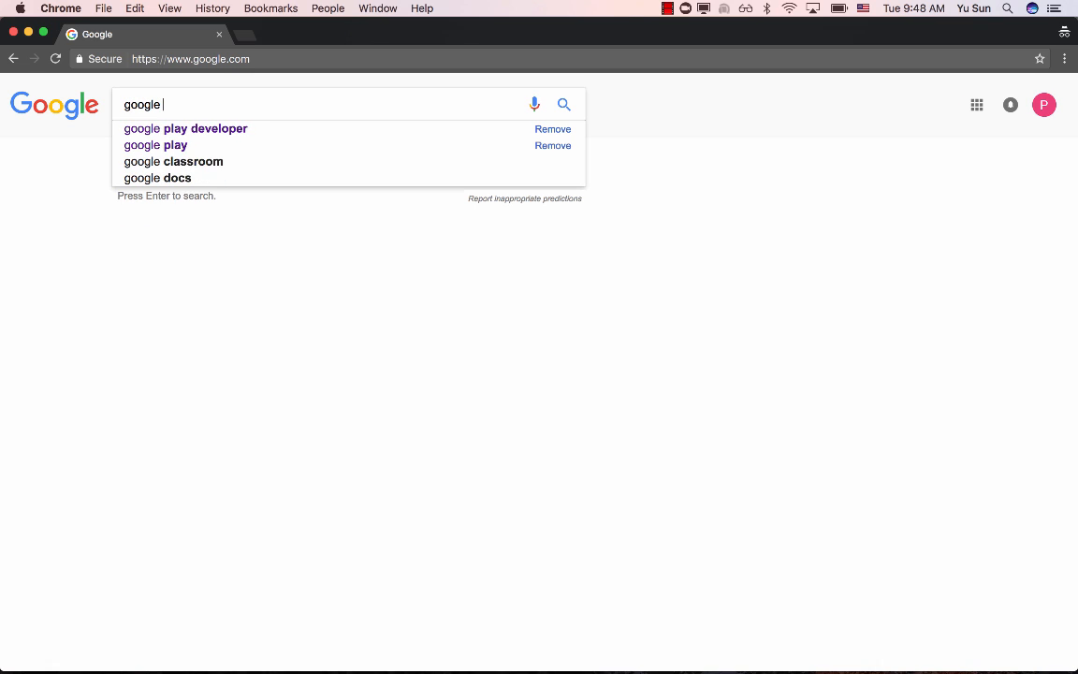
pyautogui.write('play d')
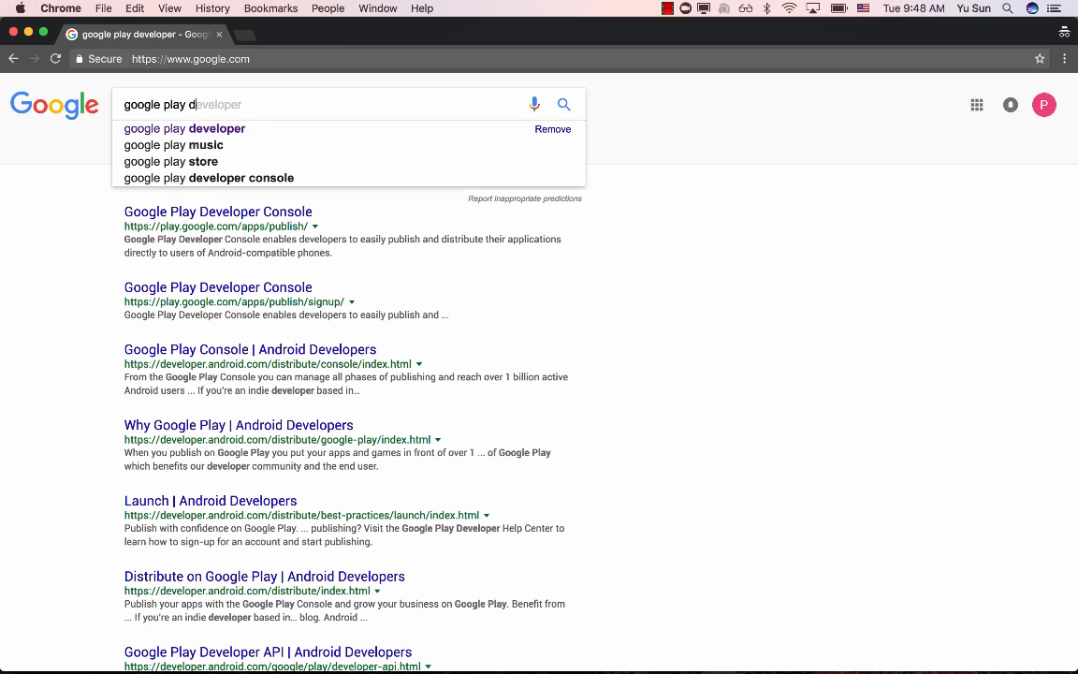
pyautogui.write('eveloper console')
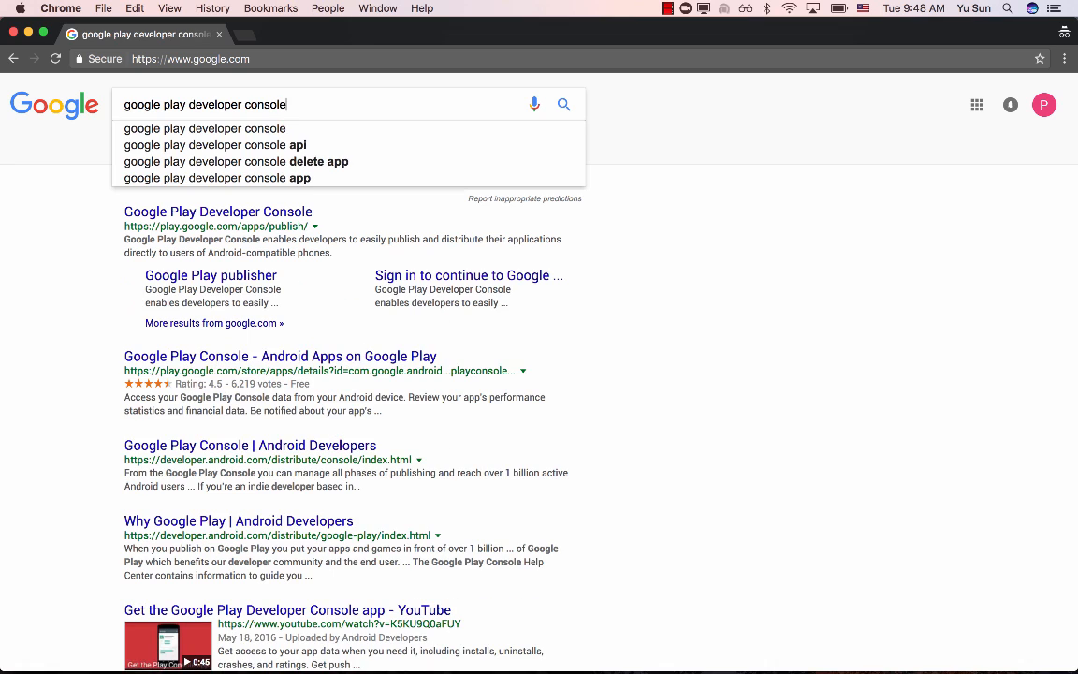
pyautogui.press('Return')
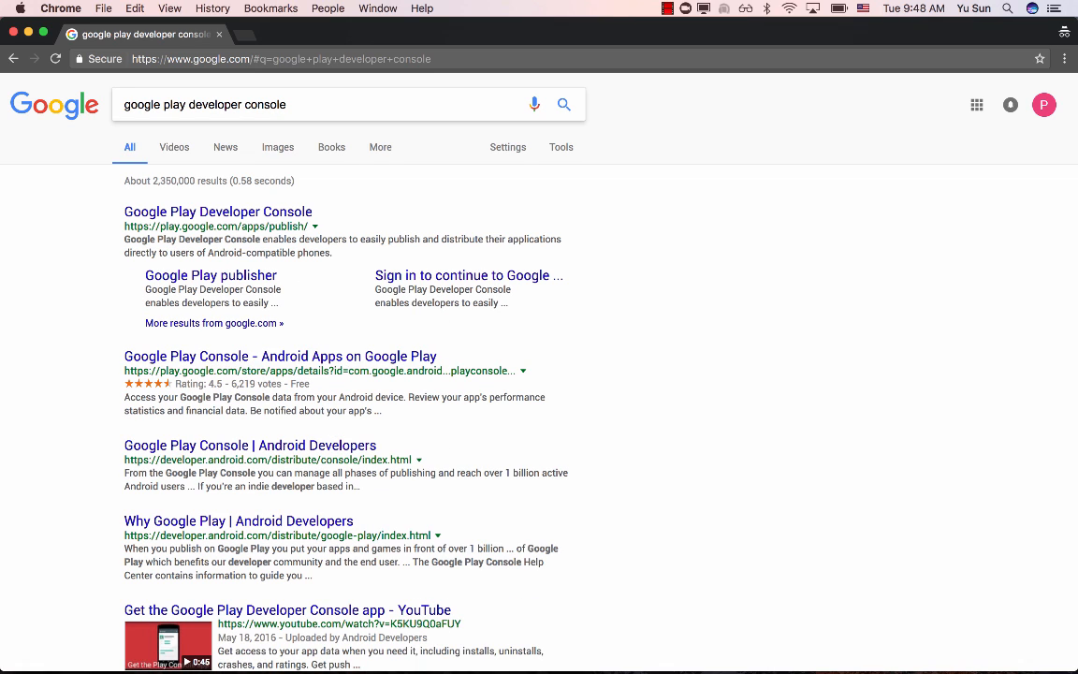
pyautogui.click(224, 222)
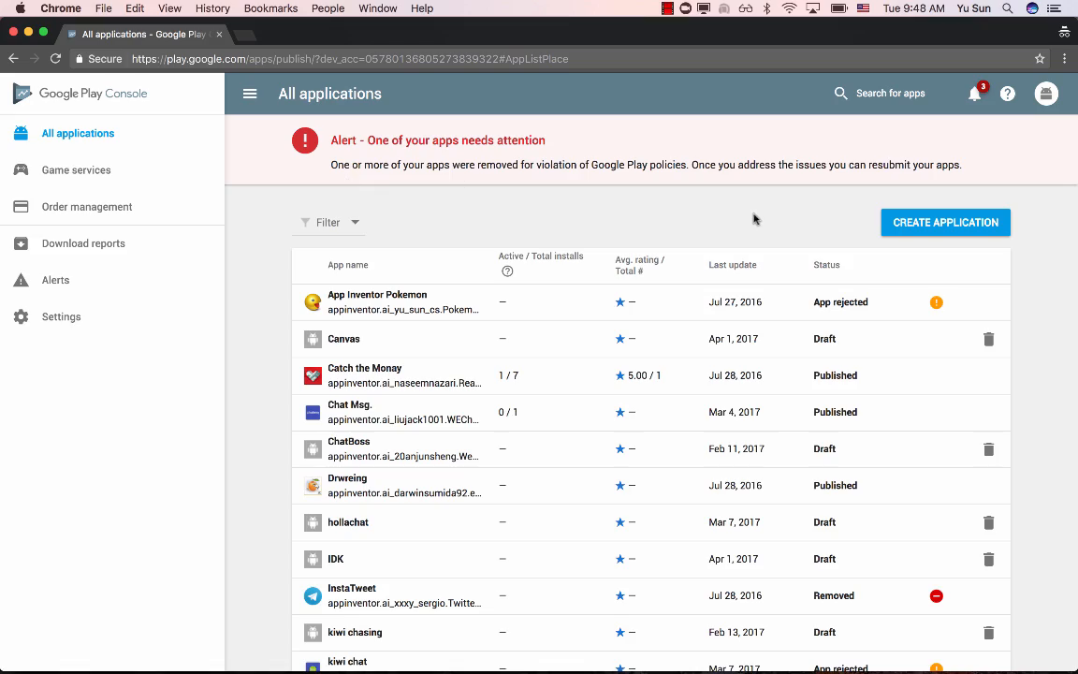
# - Look over the list of existing applications and create a new English (United States) application titled "Reaction Game"
pyautogui.scroll(-7, 586, 388)
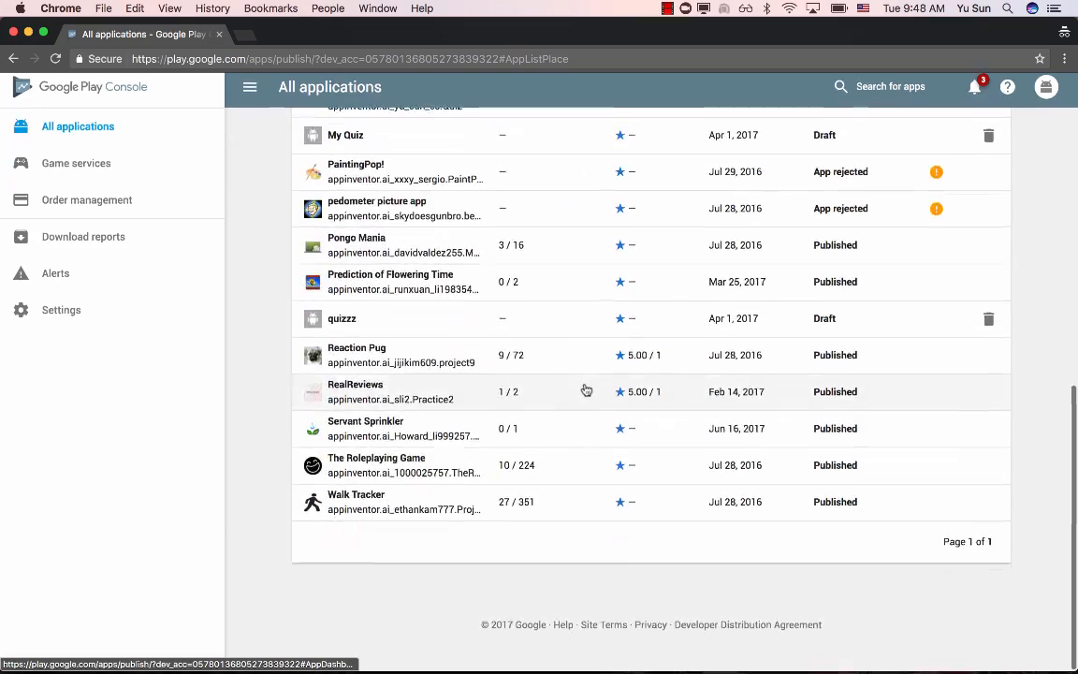
pyautogui.scroll(2, 586, 389)
pyautogui.scroll(10, 585, 388)
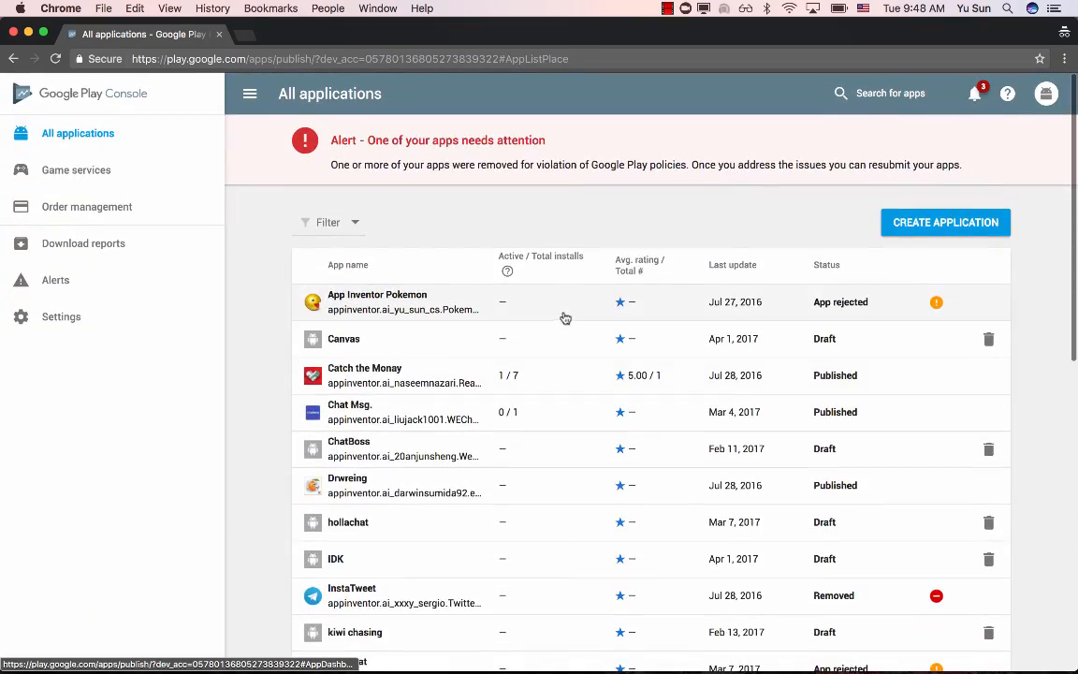
pyautogui.scroll(-10, 577, 394)
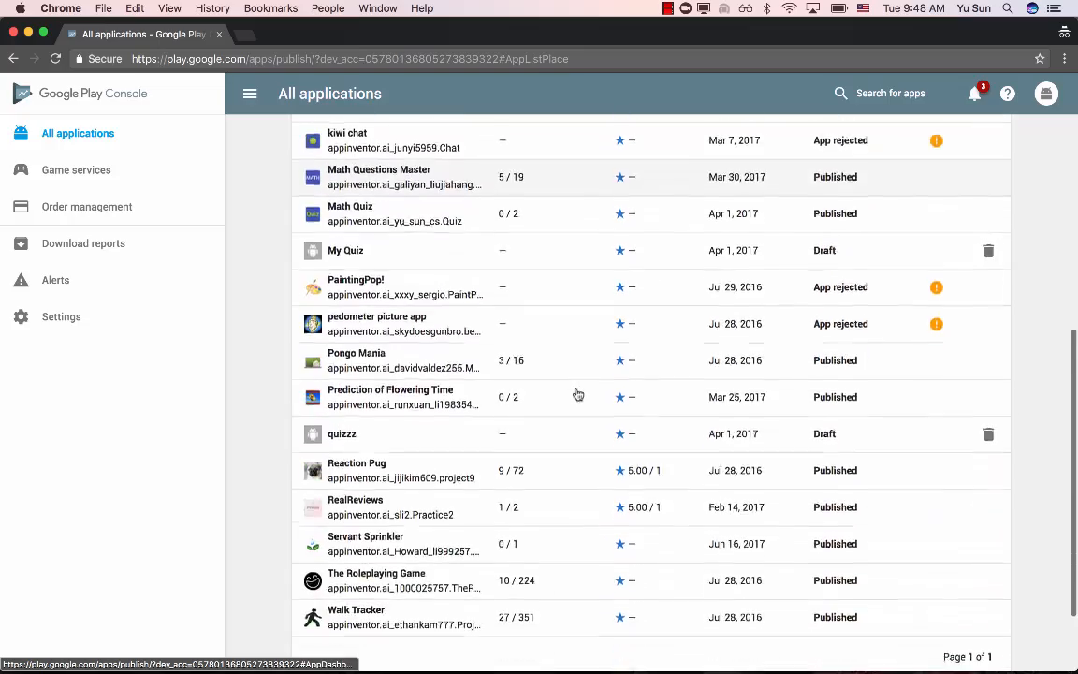
pyautogui.scroll(10, 577, 393)
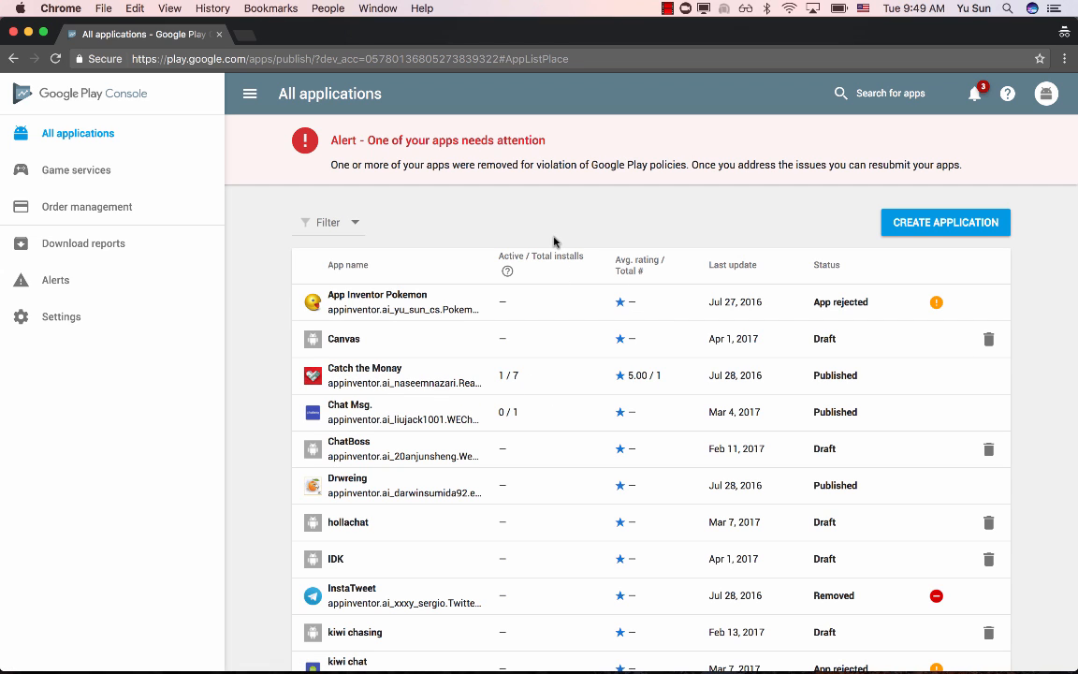
pyautogui.click(955, 228)
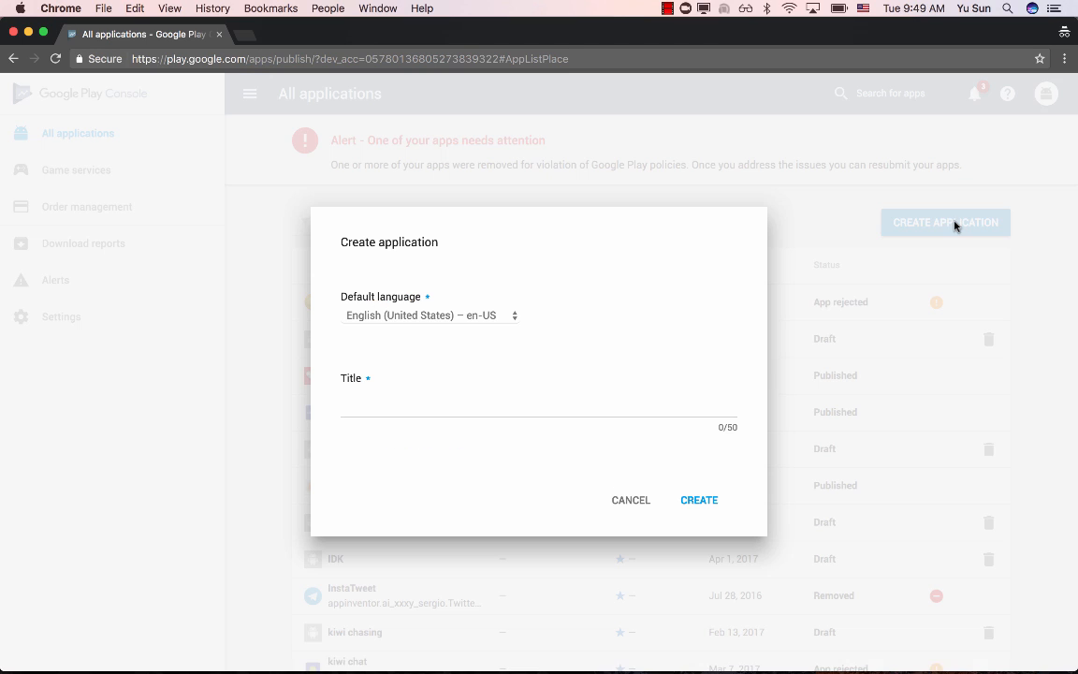
pyautogui.click(396, 401)
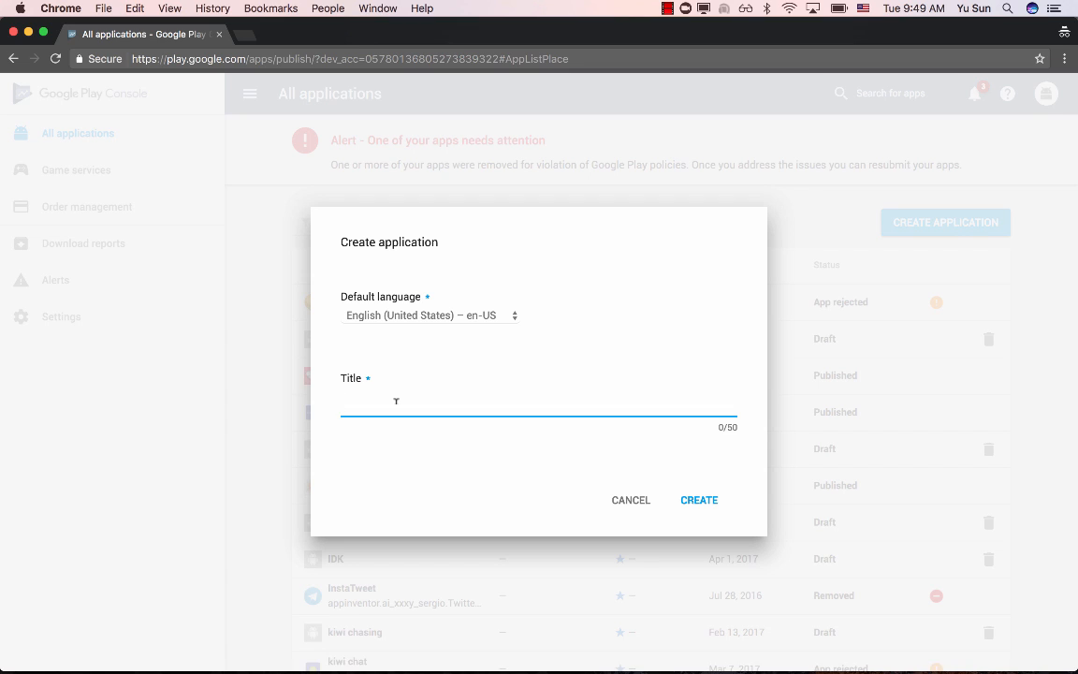
pyautogui.write('Reaction Game')
pyautogui.click(702, 498)
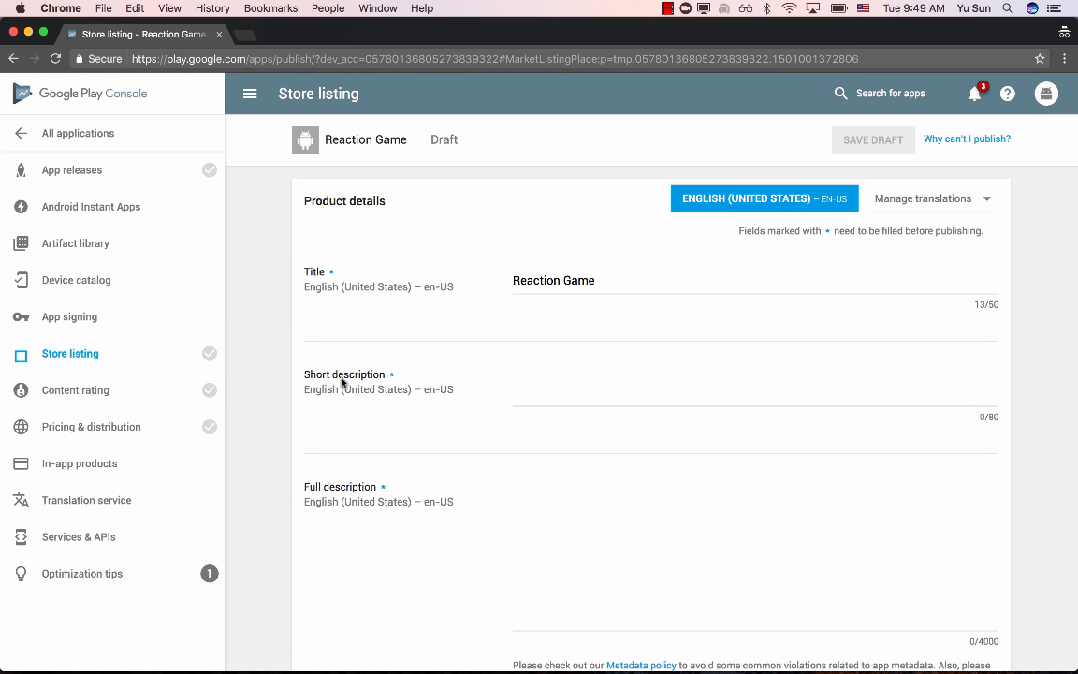
# - Look over the store listing fields and enter the short description "A simple reaction game."
pyautogui.scroll(-4, 344, 379)
pyautogui.scroll(-20, 341, 378)
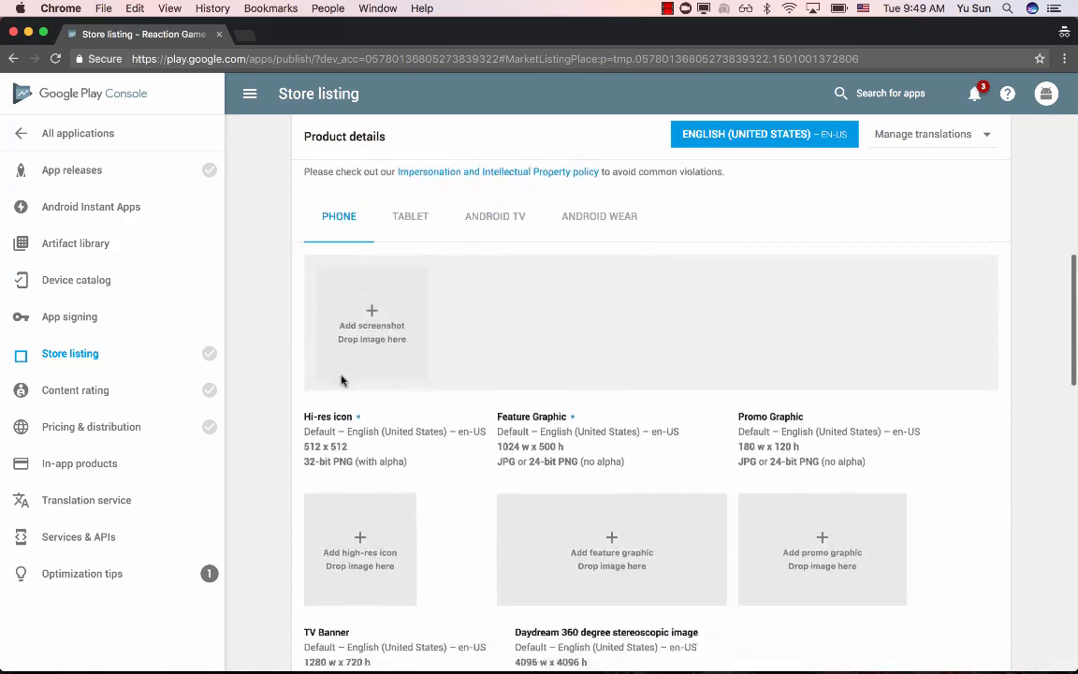
pyautogui.scroll(-3, 341, 379)
pyautogui.scroll(20, 341, 378)
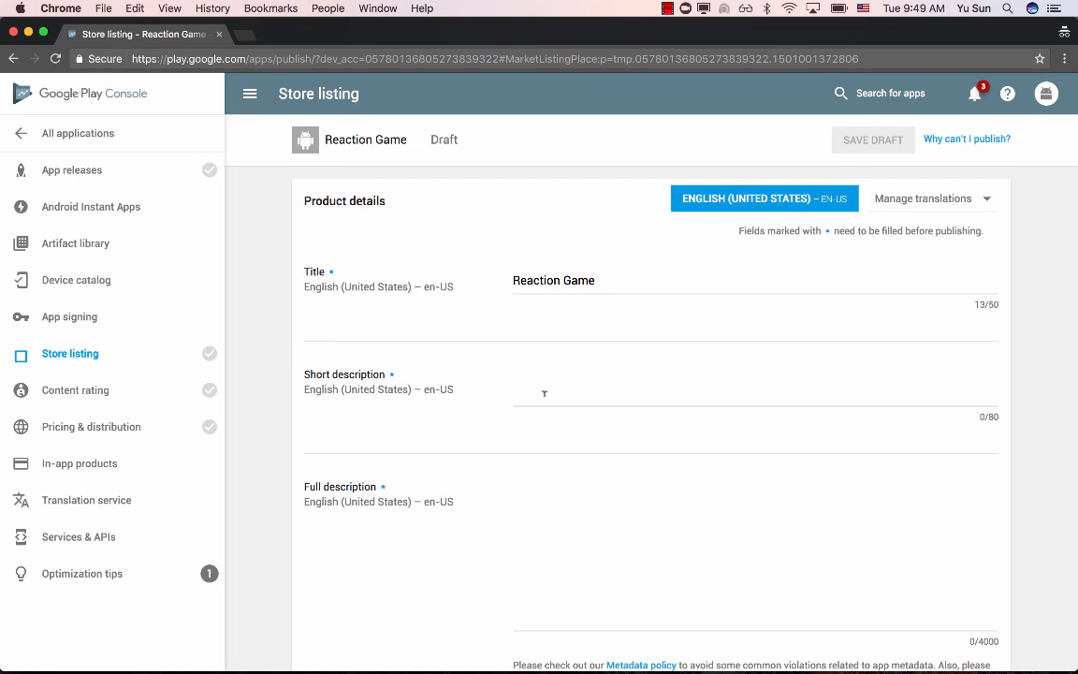
pyautogui.click(544, 393)
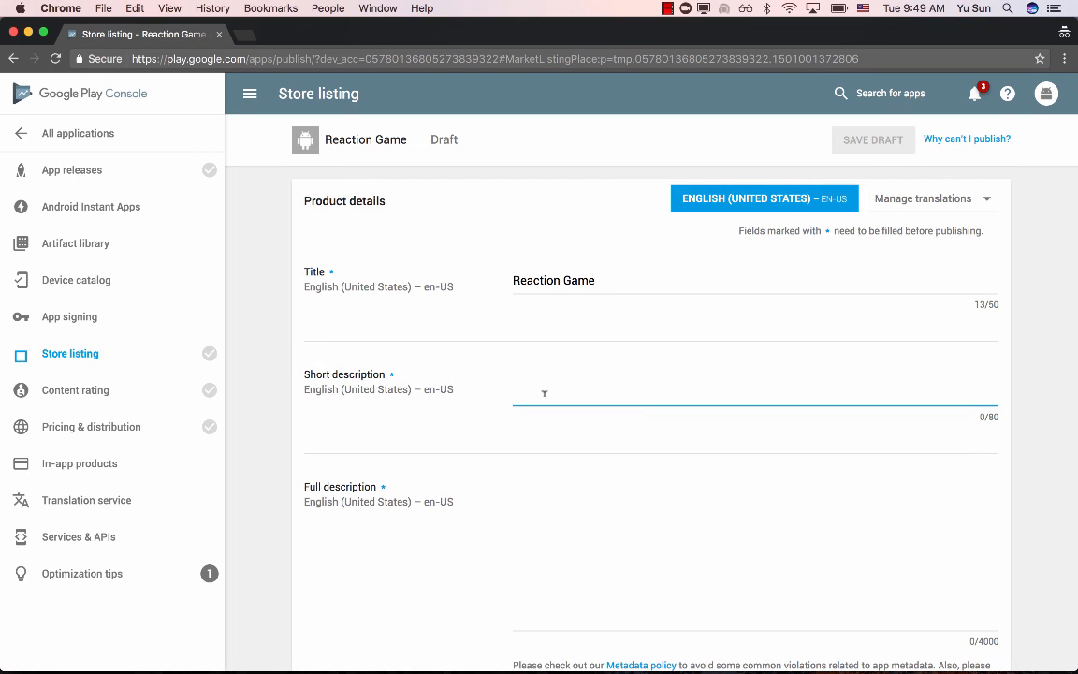
pyautogui.write('A simple ')
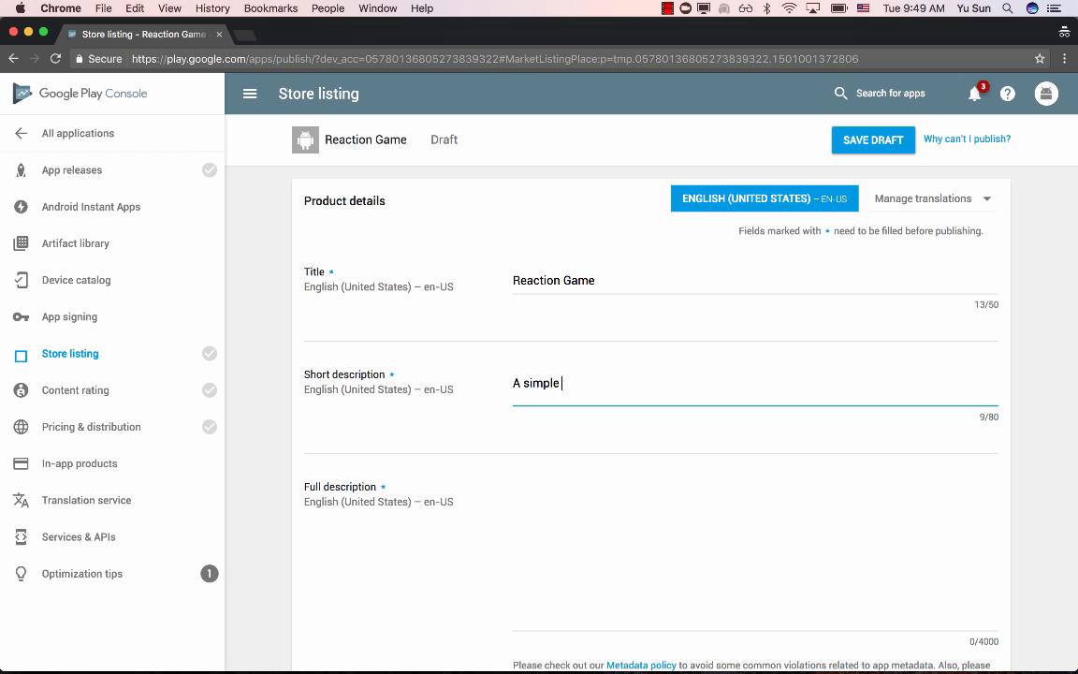
pyautogui.write('reaction game.')
# - Enter the full description "A game to let you touch the cat quickly and get score."
pyautogui.scroll(-1, 574, 451)
pyautogui.click(575, 477)
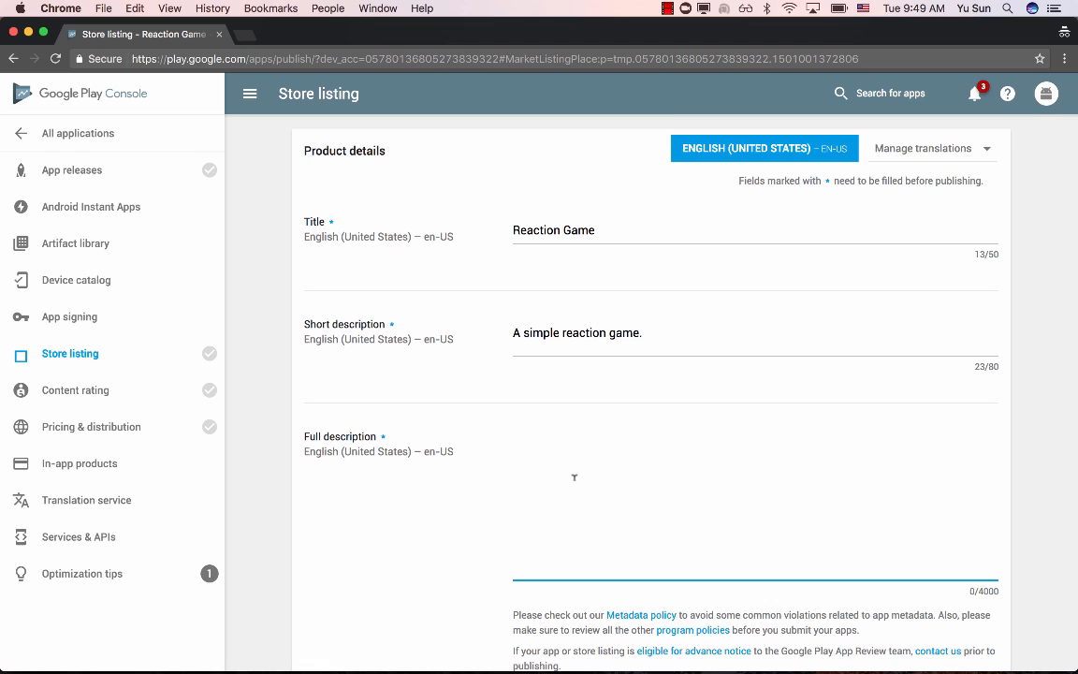
pyautogui.write('A game to let you touch the ca')
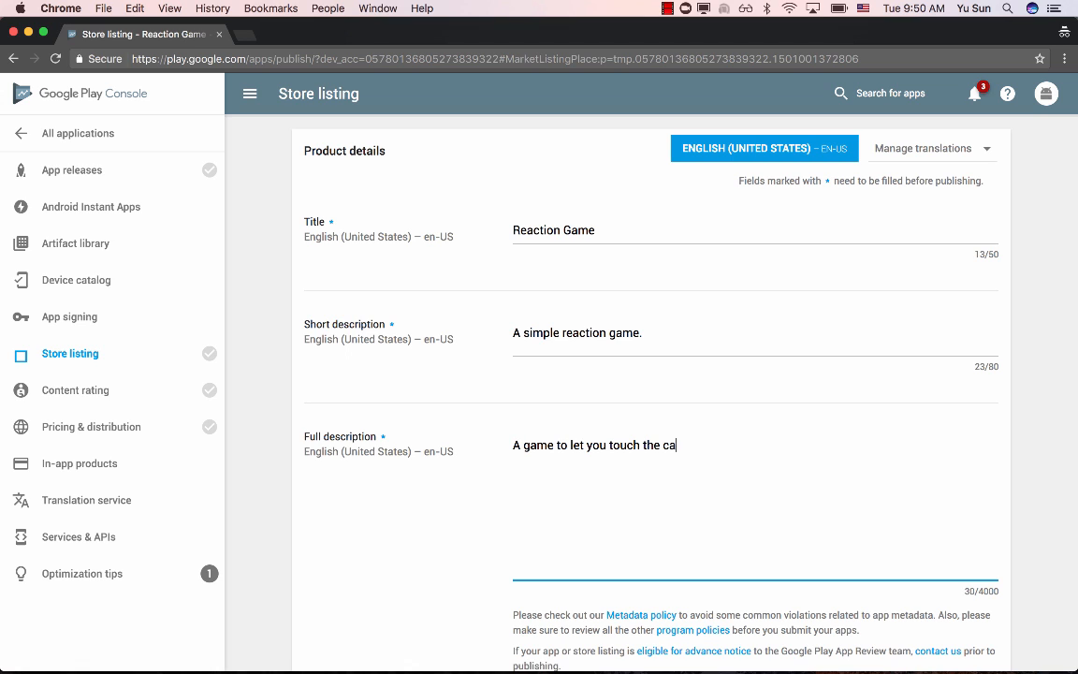
pyautogui.write('t quickly and get score.')
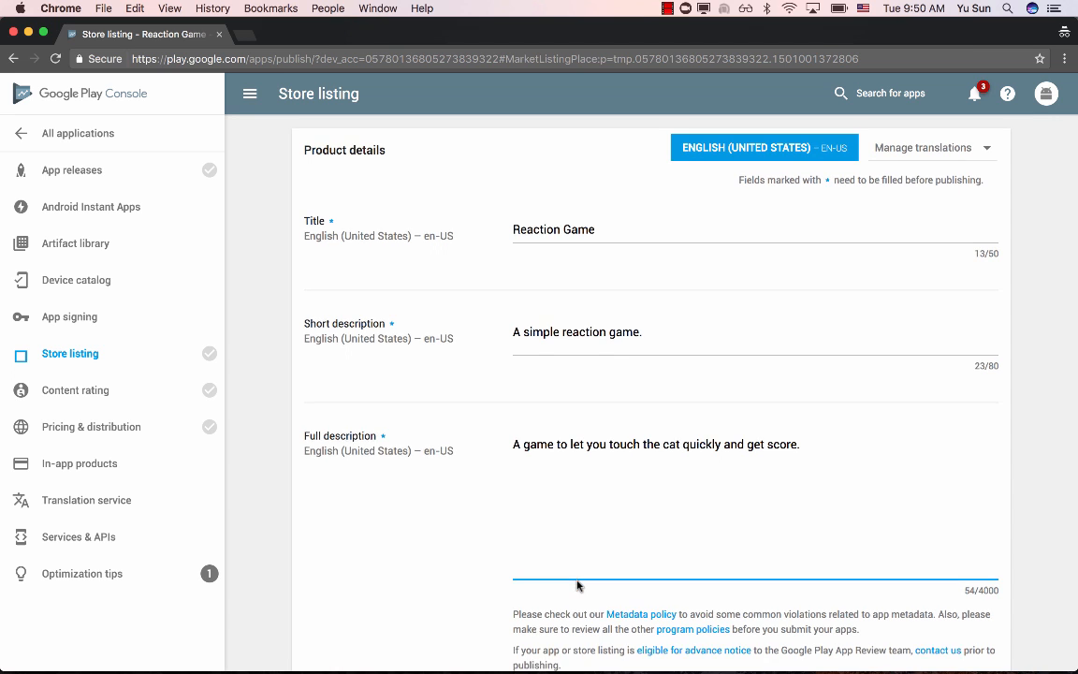
# - Examine the Graphic Assets section's requirements for screenshots, icons and feature graphics in the store listing
pyautogui.scroll(-1, 524, 533)
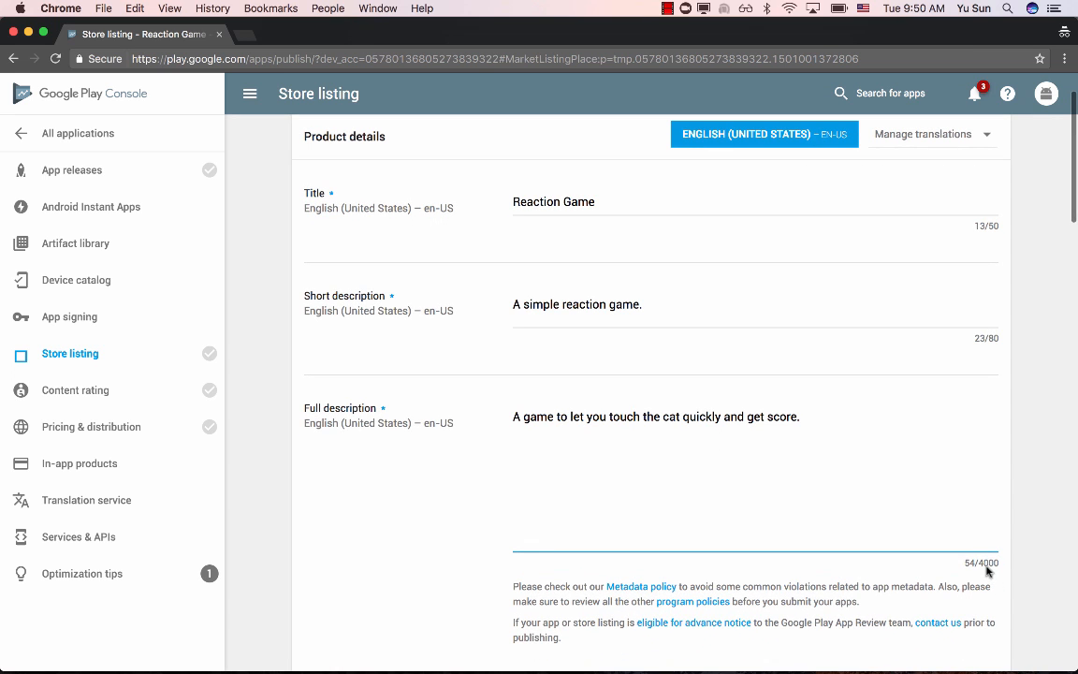
pyautogui.scroll(-5, 676, 412)
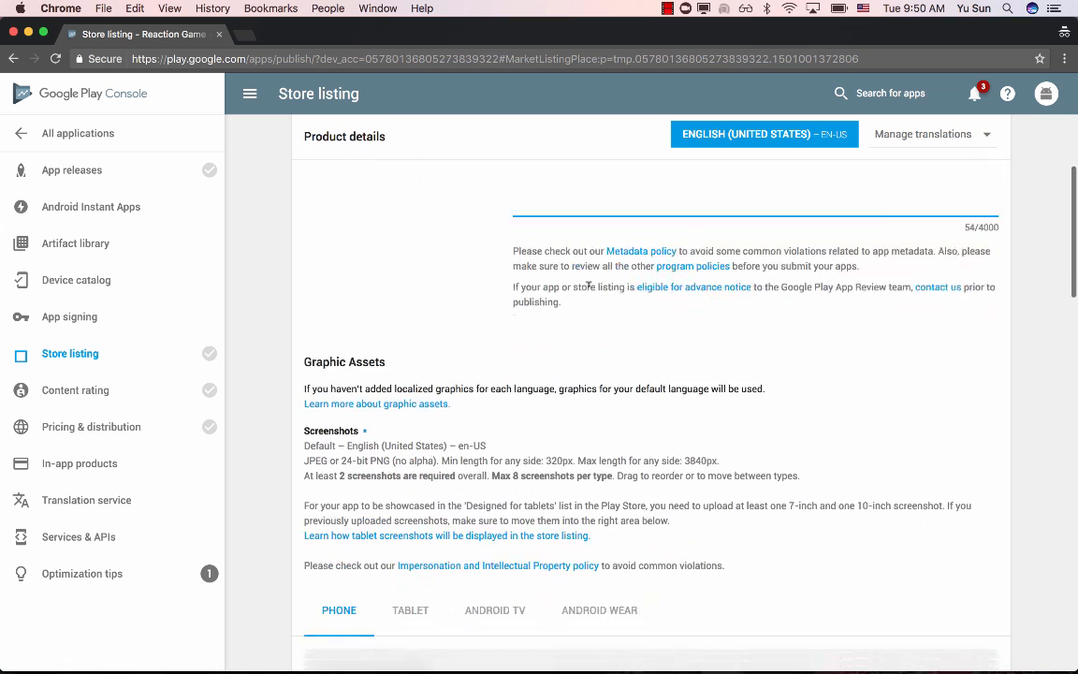
pyautogui.scroll(-5, 588, 286)
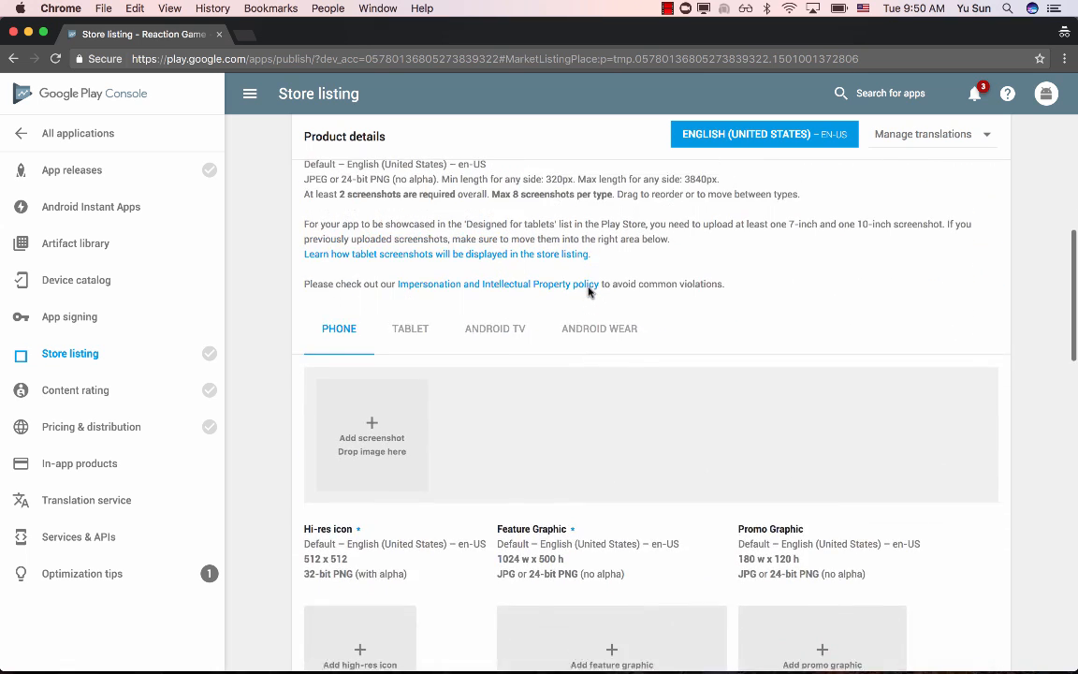
pyautogui.scroll(4, 588, 290)
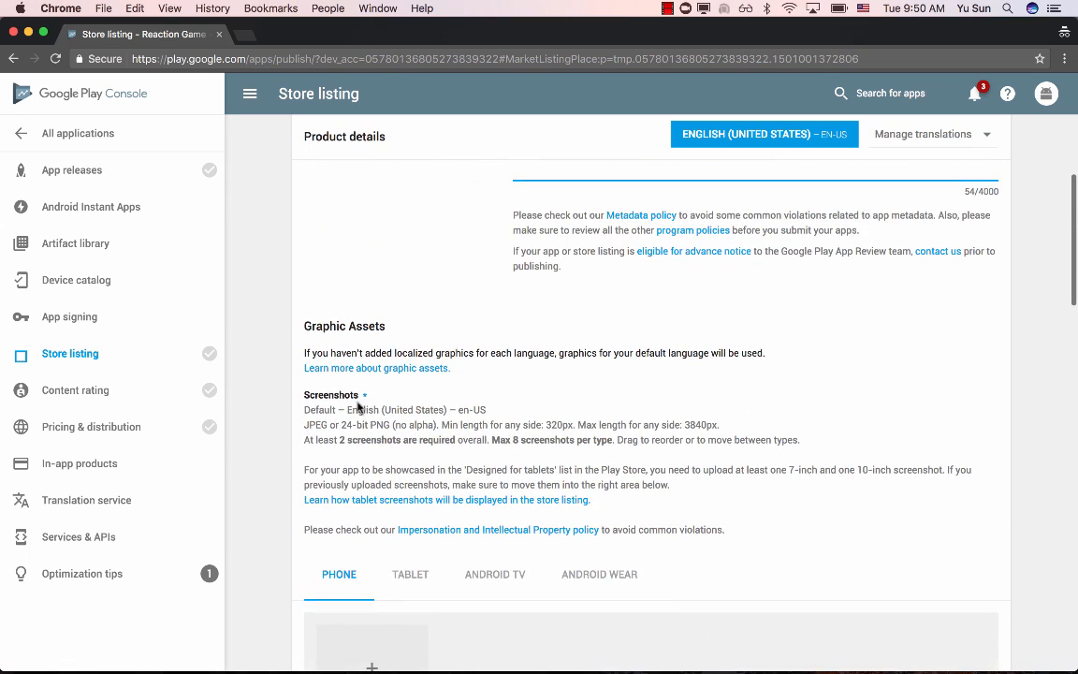
pyautogui.click(305, 394)
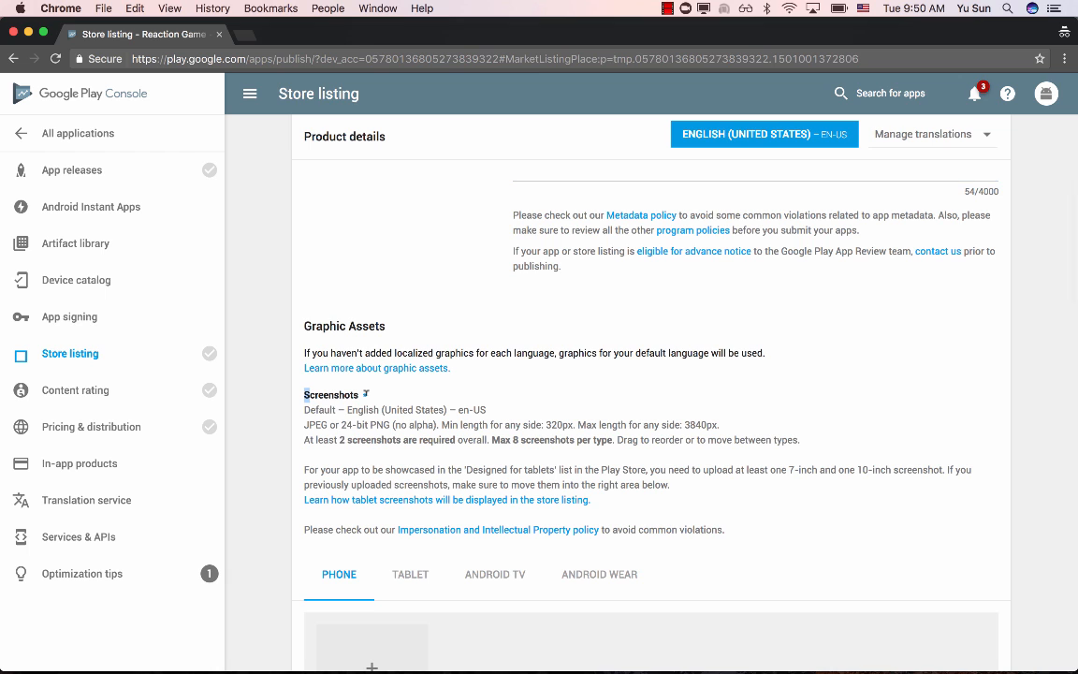
pyautogui.moveTo(365, 393); pyautogui.dragTo(363, 394)
pyautogui.scroll(-5, 293, 401)
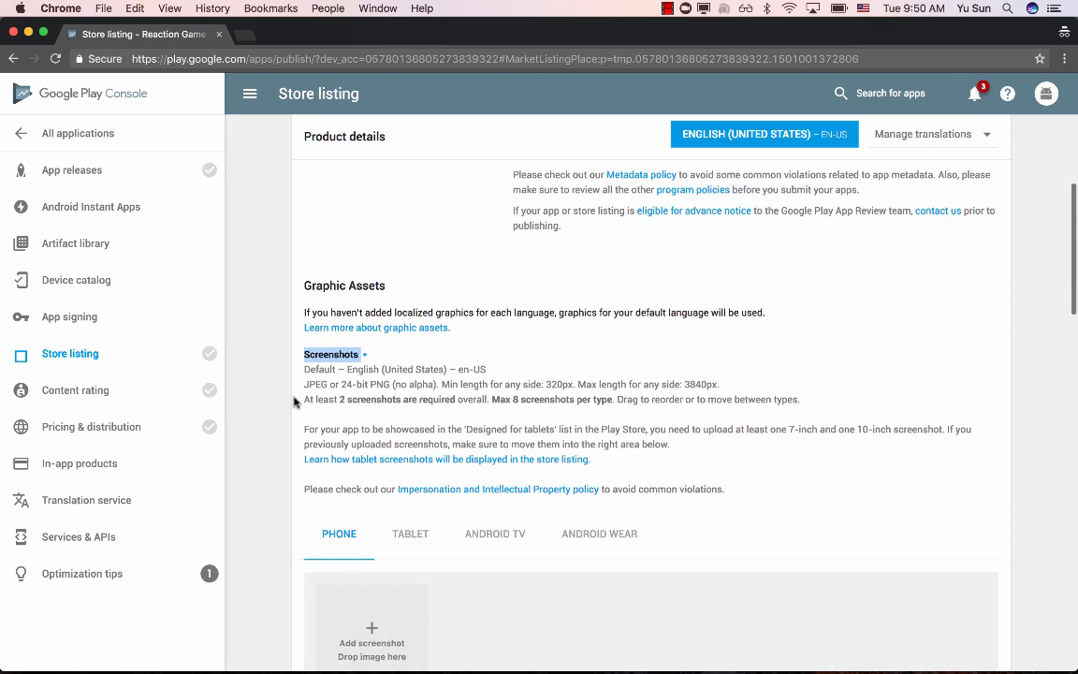
# - Upload web_hi_res_512.png from the ic_launcher (13) folder as the hi-res icon
pyautogui.scroll(-1, 294, 402)
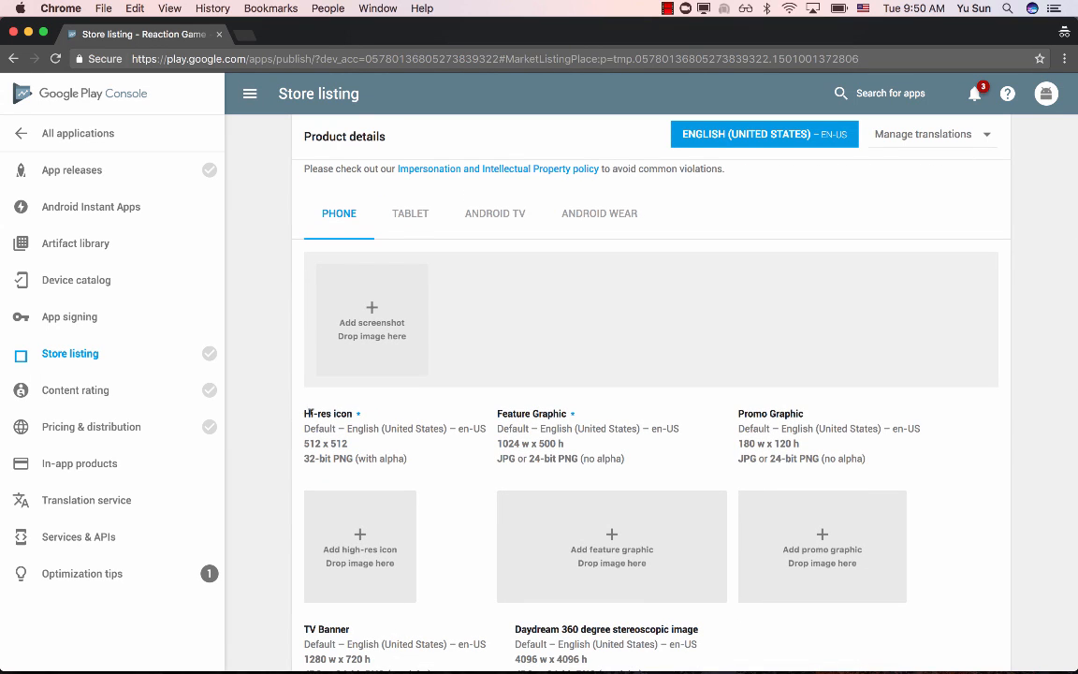
pyautogui.click(357, 548)
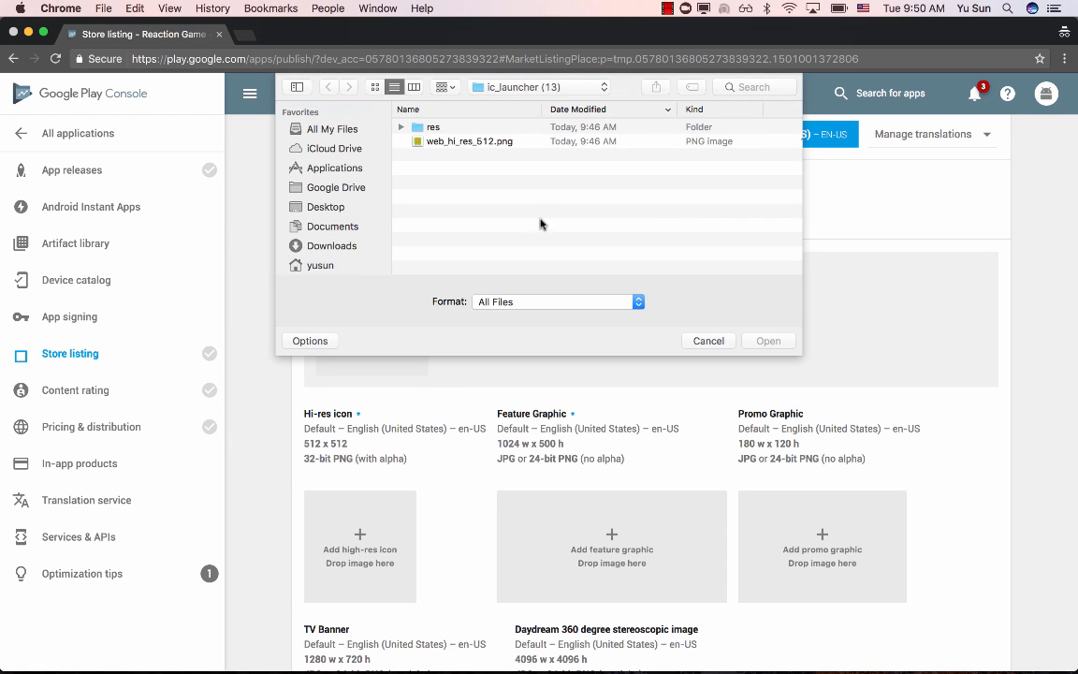
pyautogui.click(460, 143)
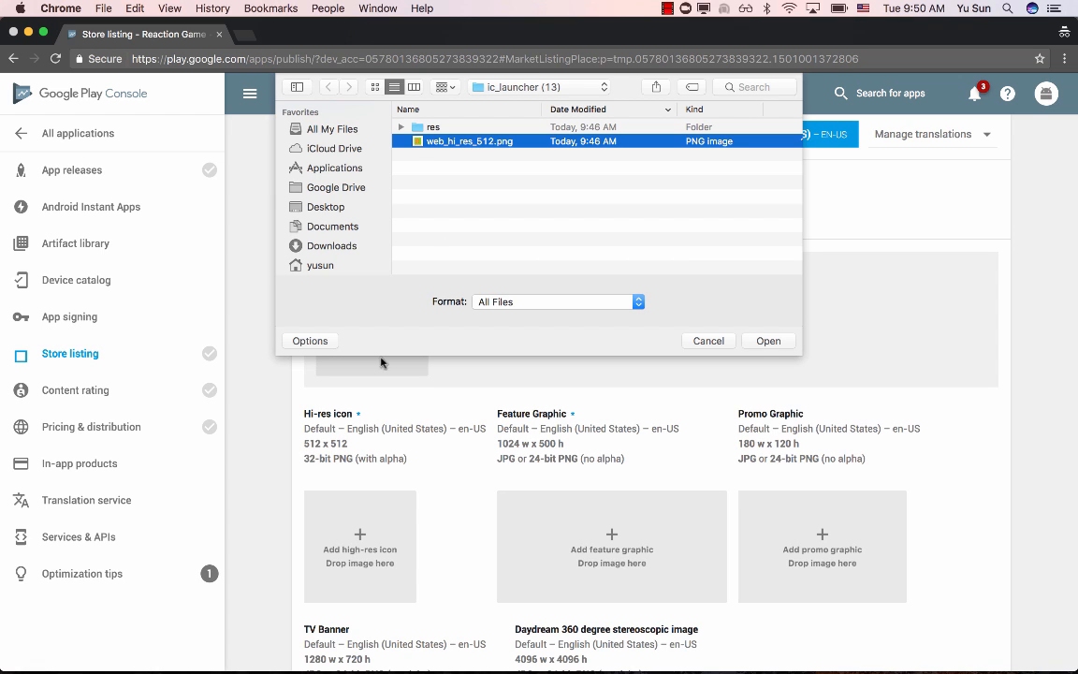
pyautogui.doubleClick(434, 142)
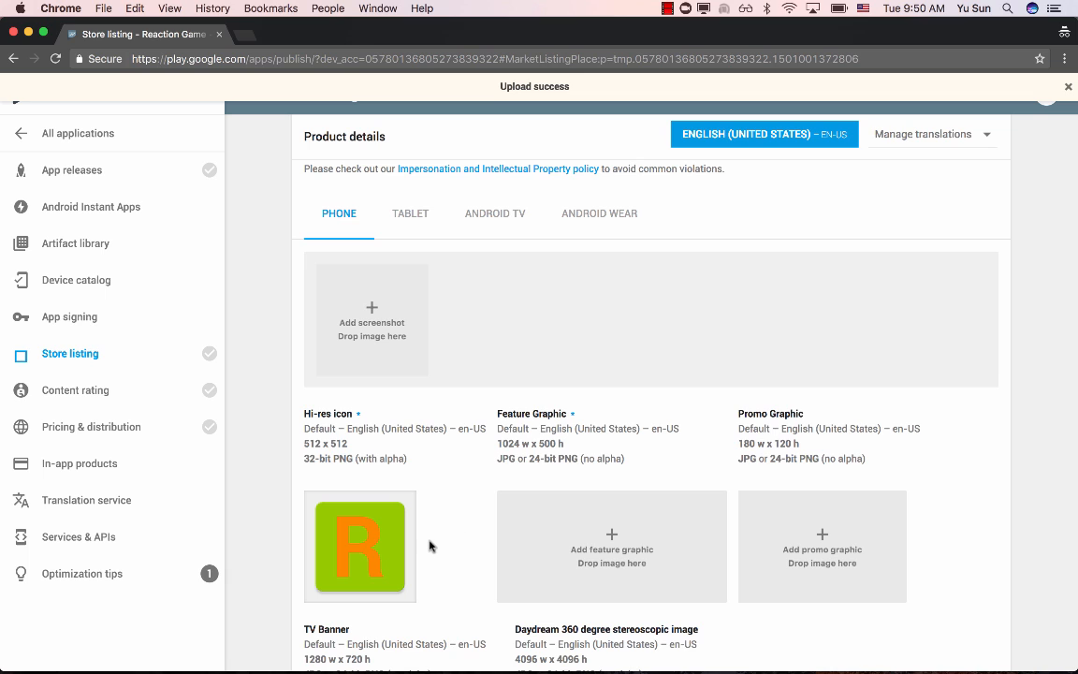
pyautogui.scroll(1, 467, 518)
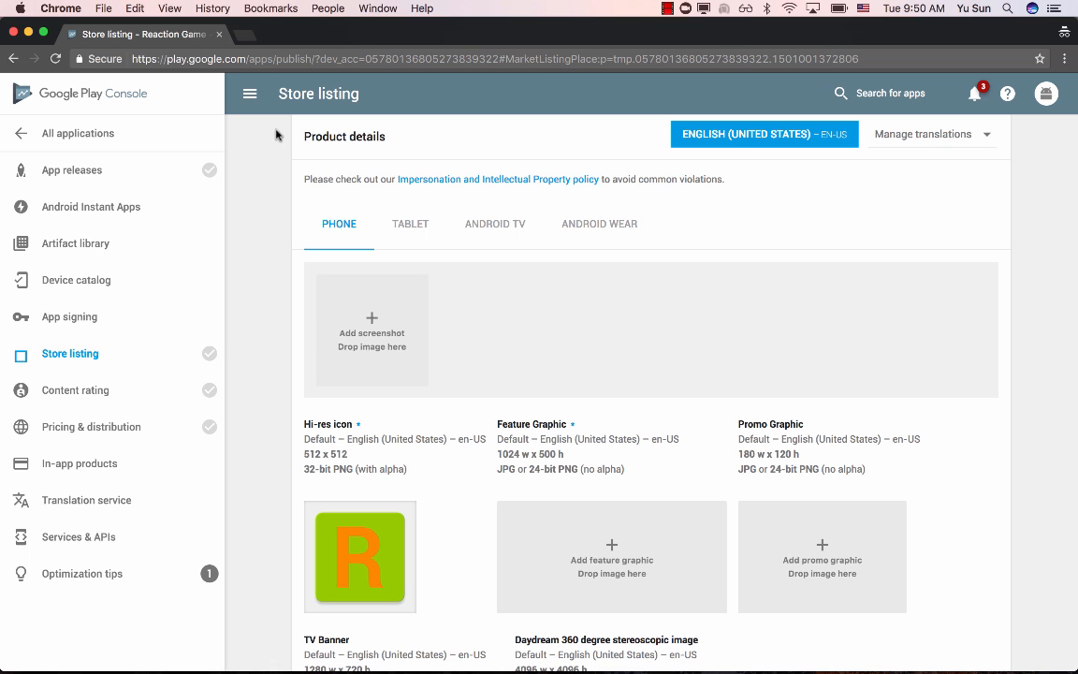
# - Open play.google.com in a new browser tab and open Snapchat's page from the Apps section as a reference listing
pyautogui.click(245, 35)
pyautogui.write('play.google.com')
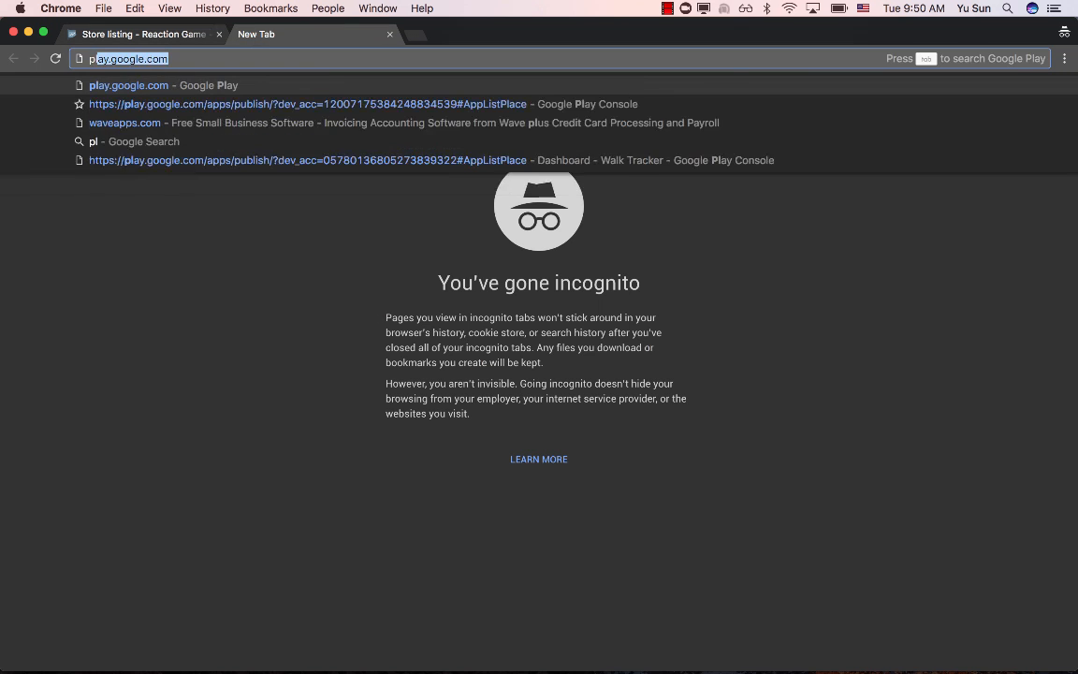
pyautogui.press('Return')
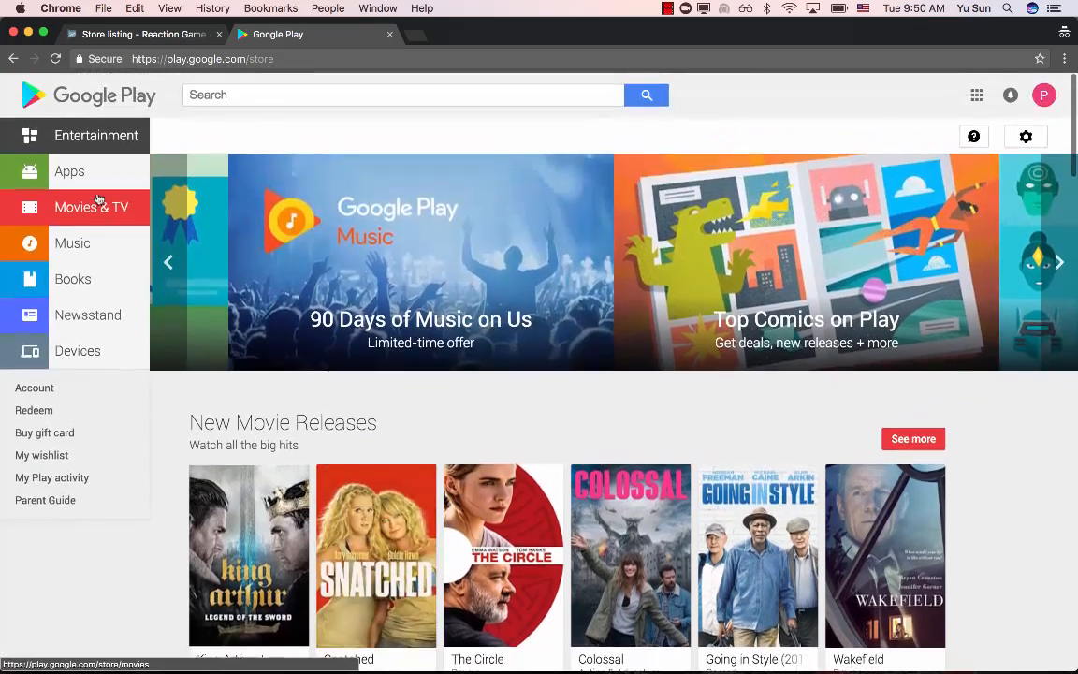
pyautogui.click(89, 172)
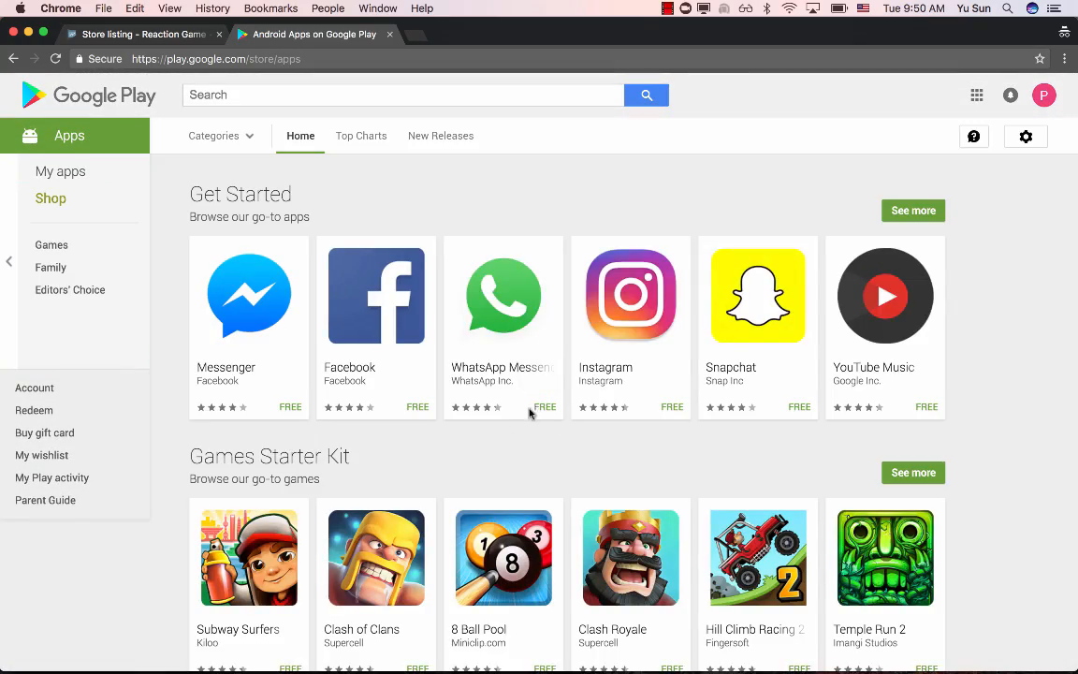
pyautogui.click(734, 299)
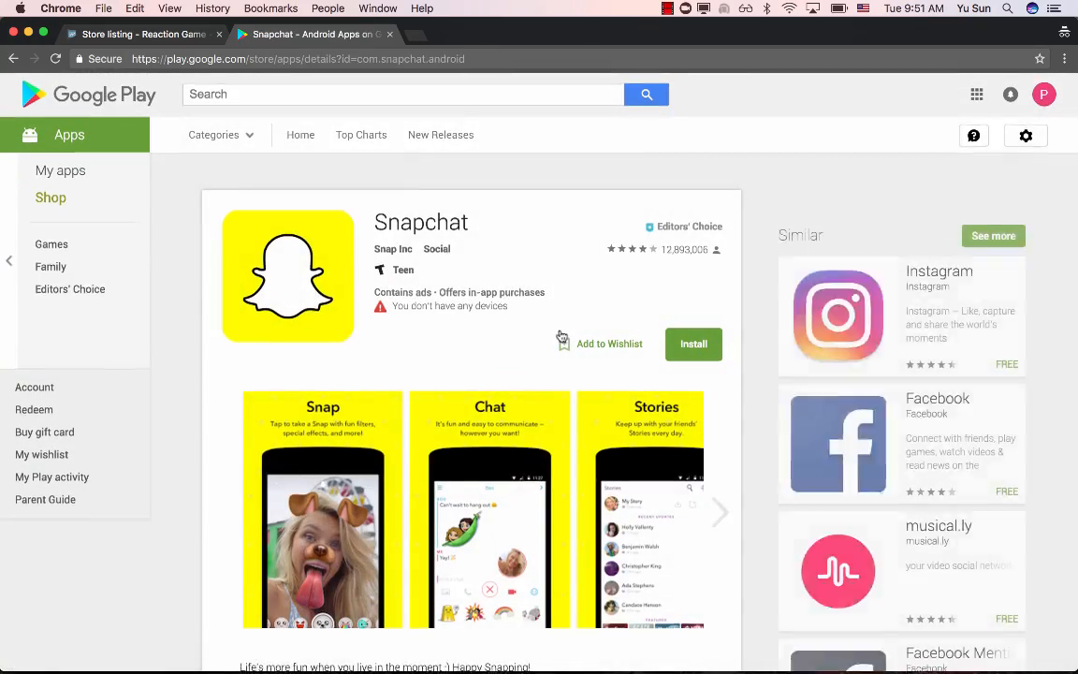
# - Browse the enlarged screenshots on the Snapchat page and return to the Reaction Game store listing
pyautogui.scroll(-2, 558, 340)
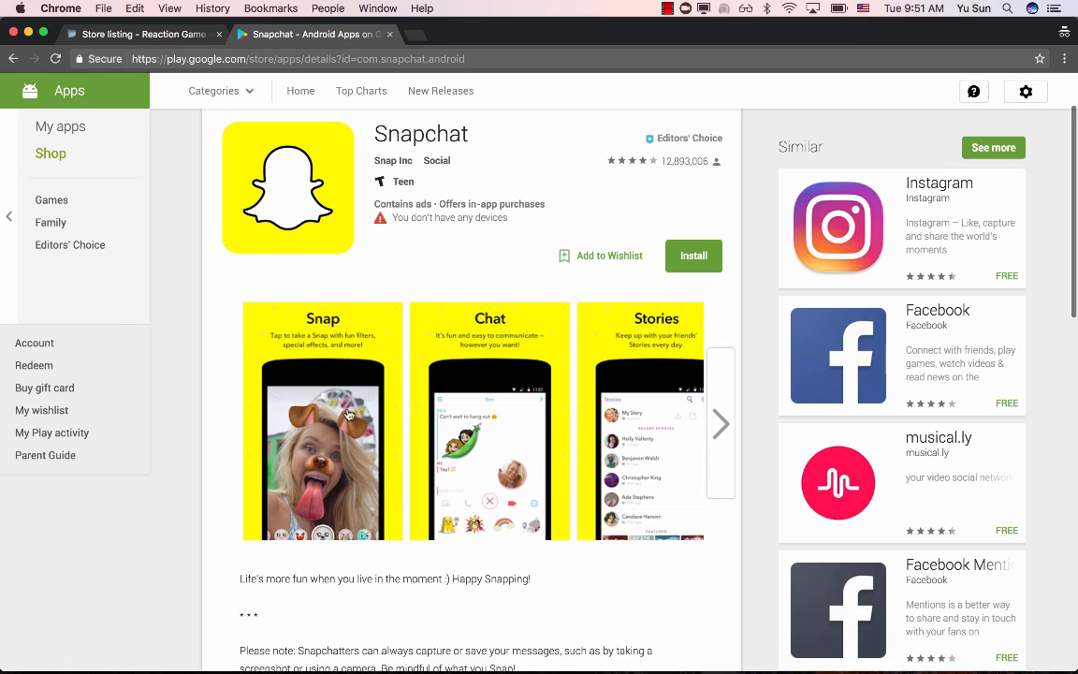
pyautogui.click(731, 417)
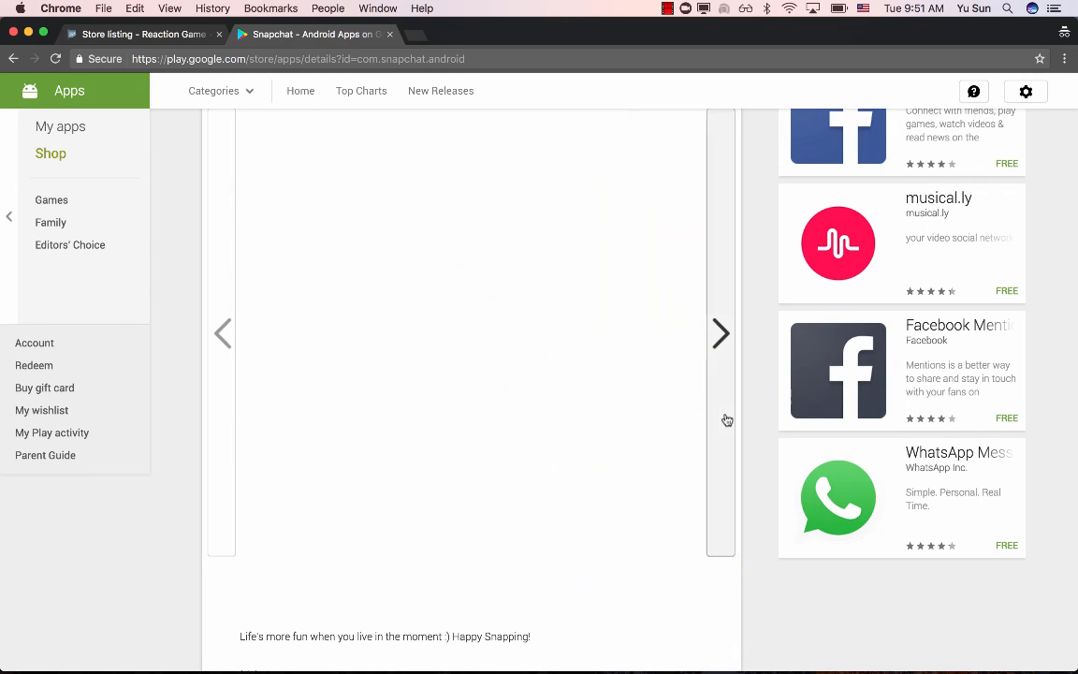
pyautogui.click(727, 420)
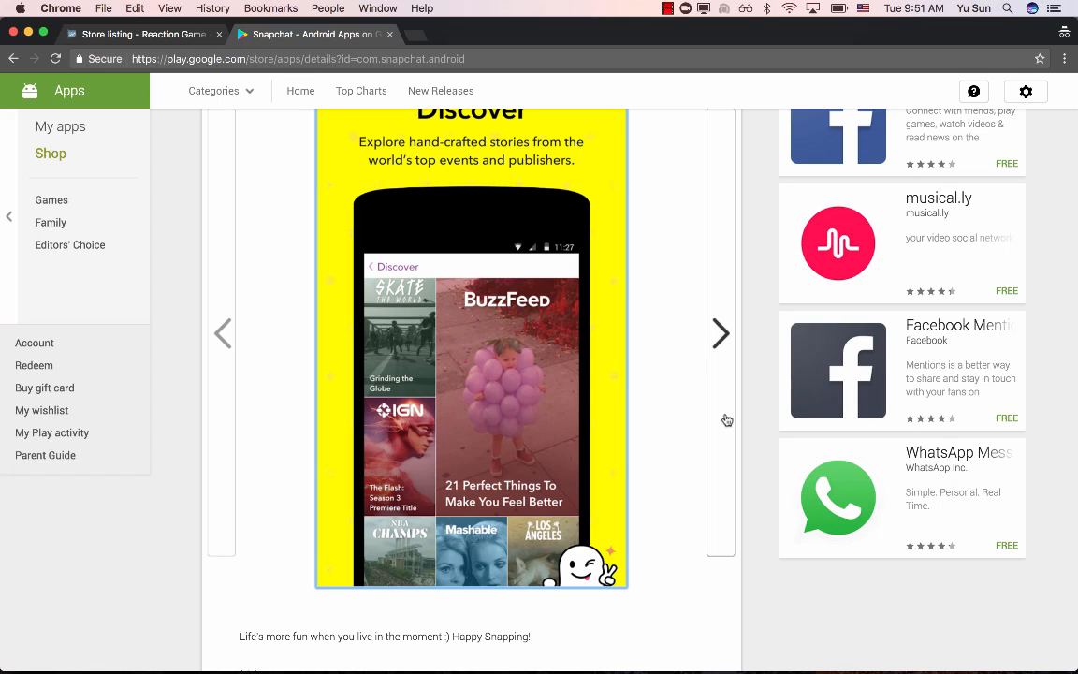
pyautogui.scroll(2, 633, 378)
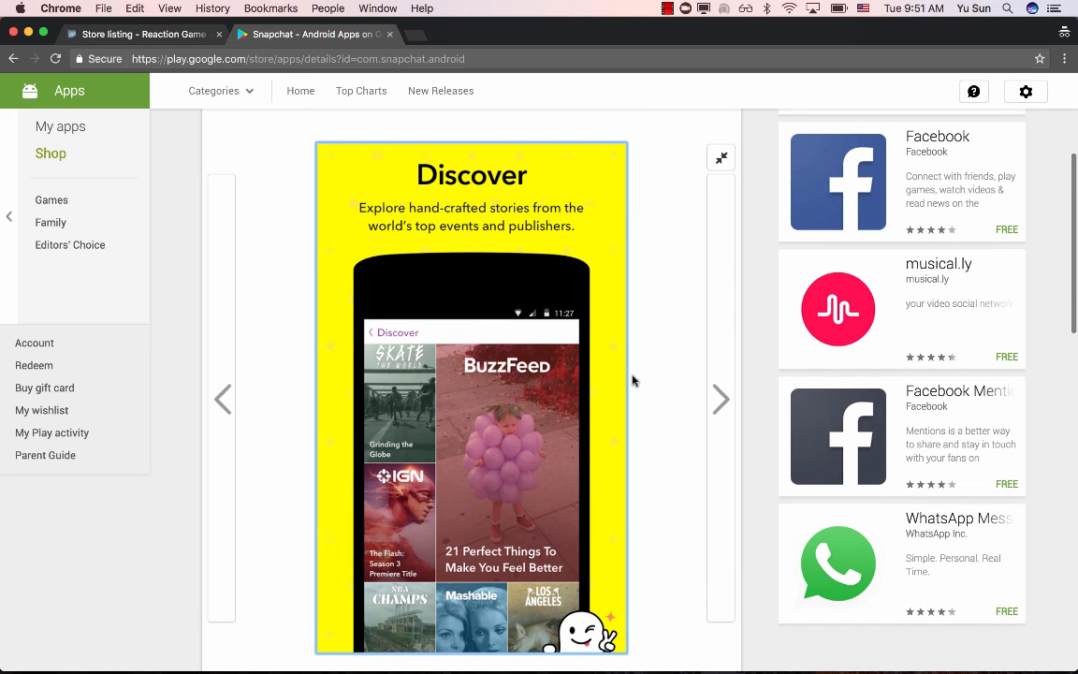
pyautogui.click(136, 34)
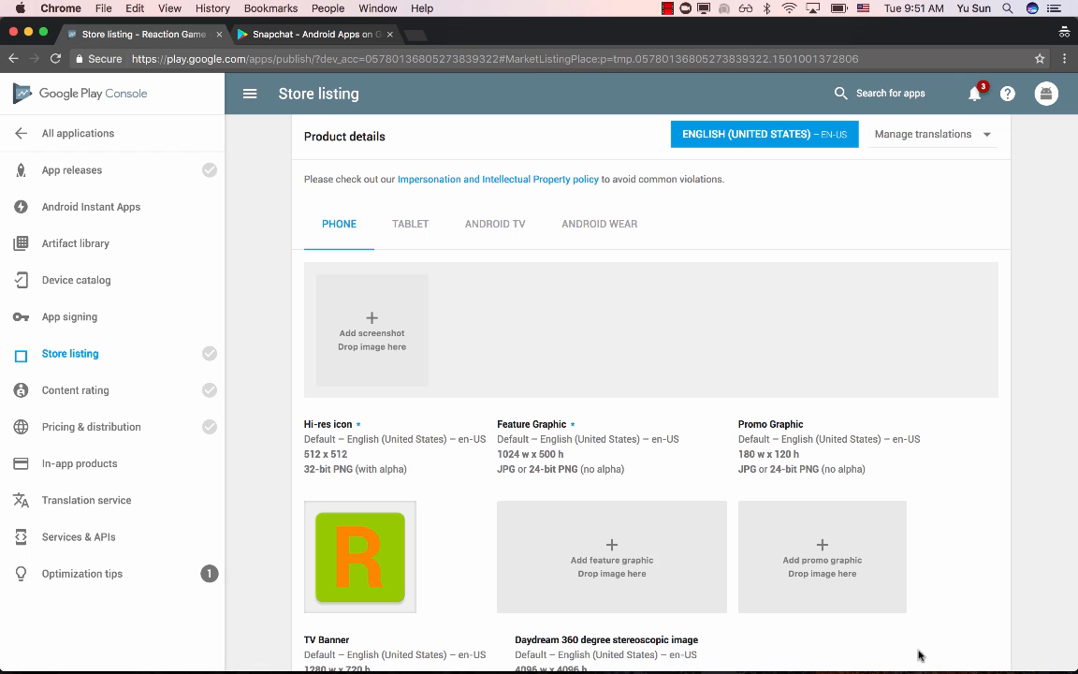
# - Switch to the Nexus 6P mirror in Vysor, take two screenshots of the reaction game, and e-mail them to the own e-mail address
pyautogui.click(815, 661)
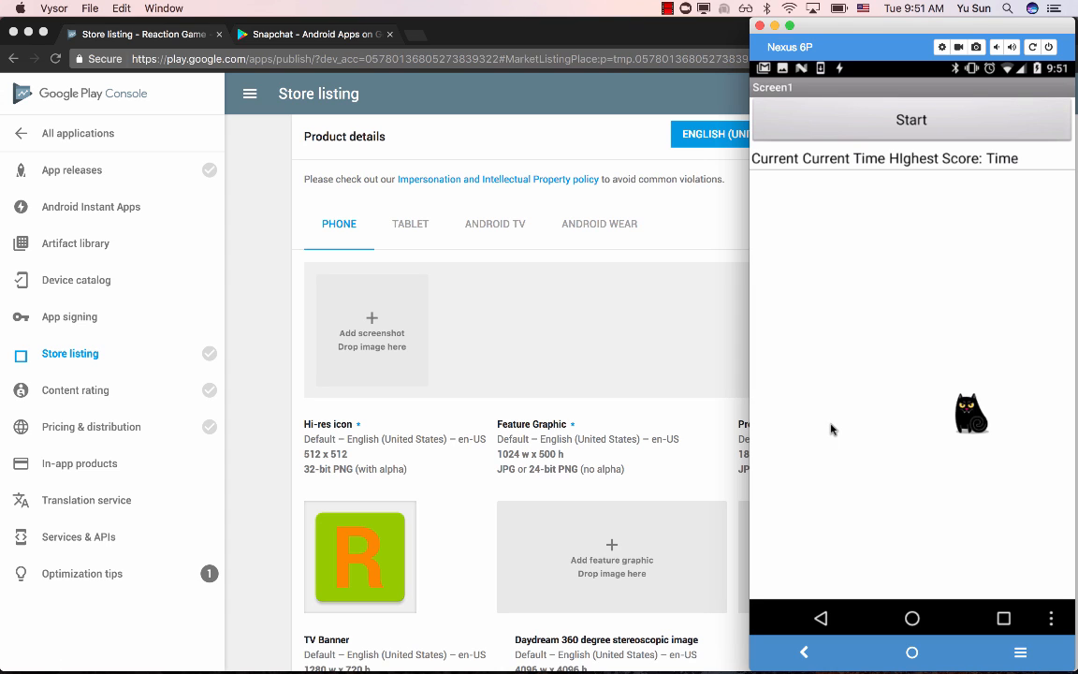
pyautogui.click(831, 429)
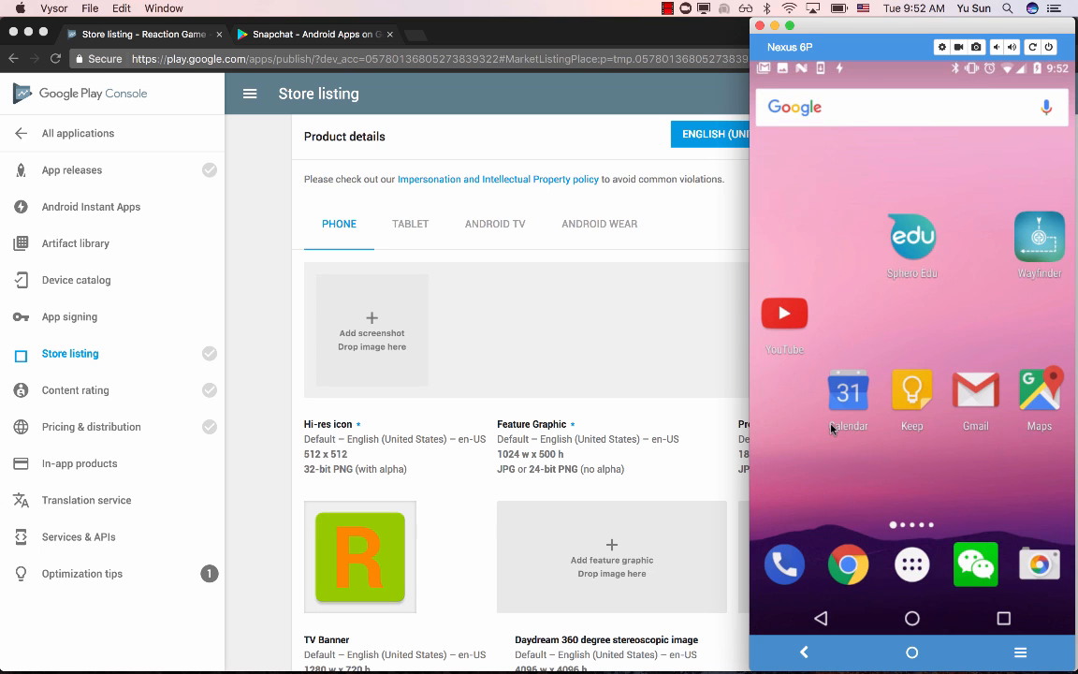
pyautogui.scroll(-10, 830, 428)
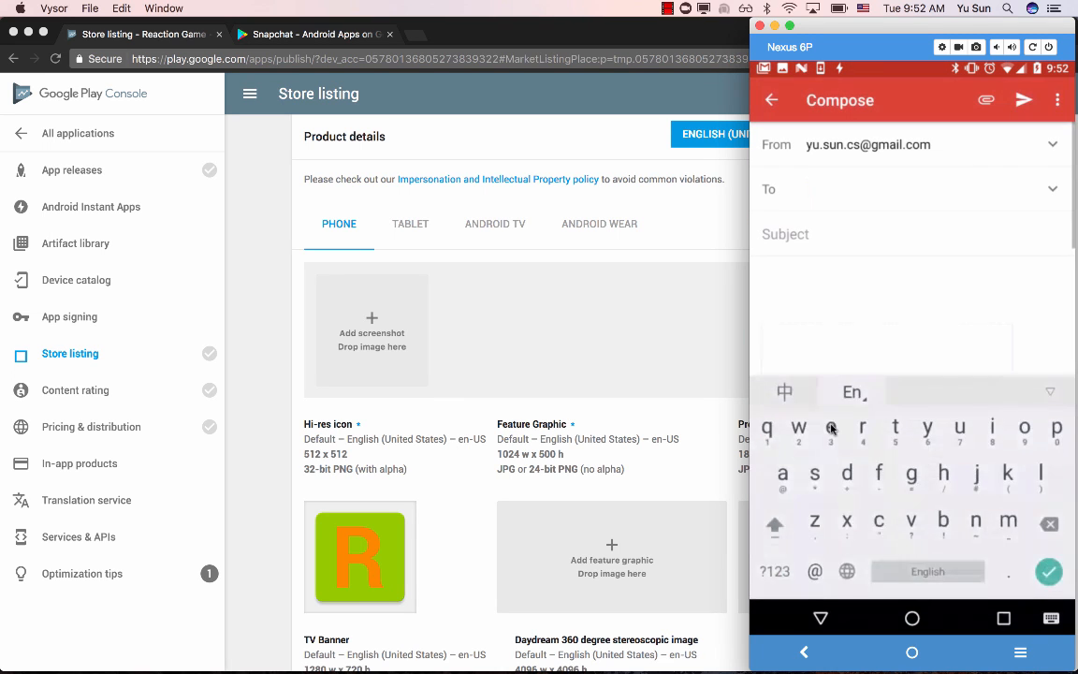
pyautogui.write('yu')
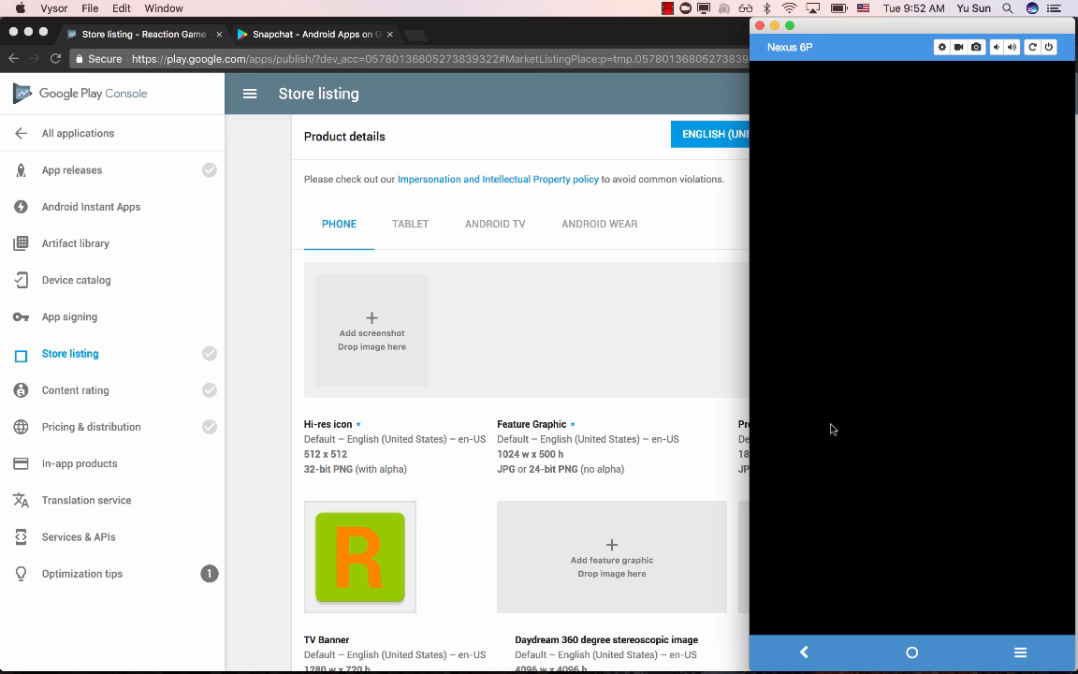
# - Switch to the Chrome window with MIT App Inventor and open the Gmail inbox in a new tab
pyautogui.click(258, 254)
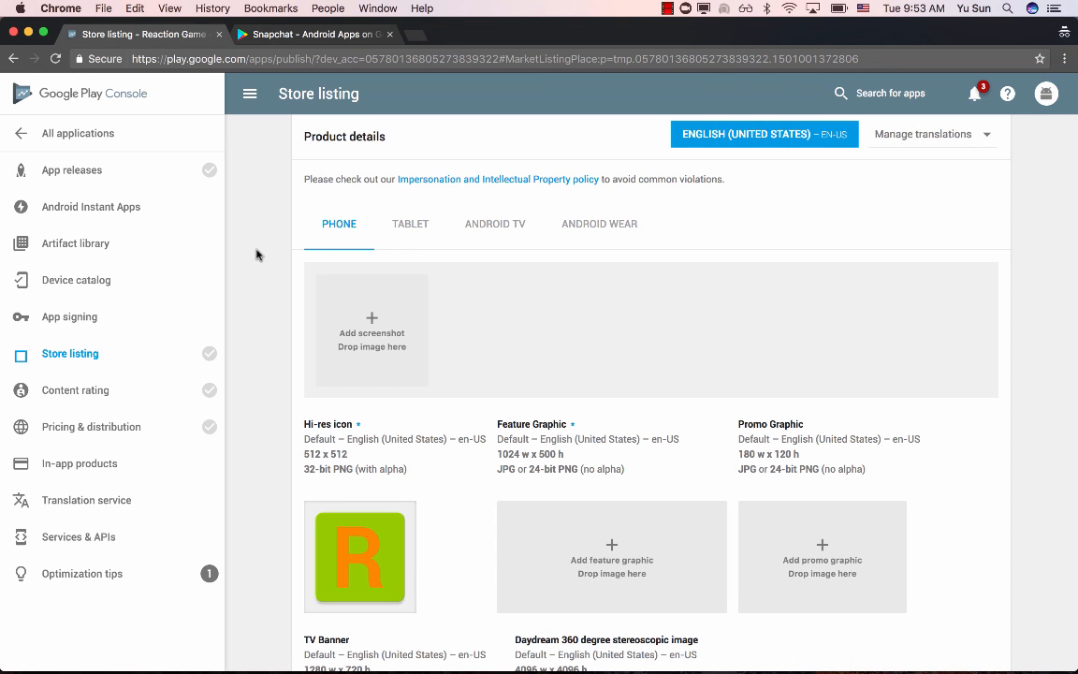
pyautogui.click(29, 32)
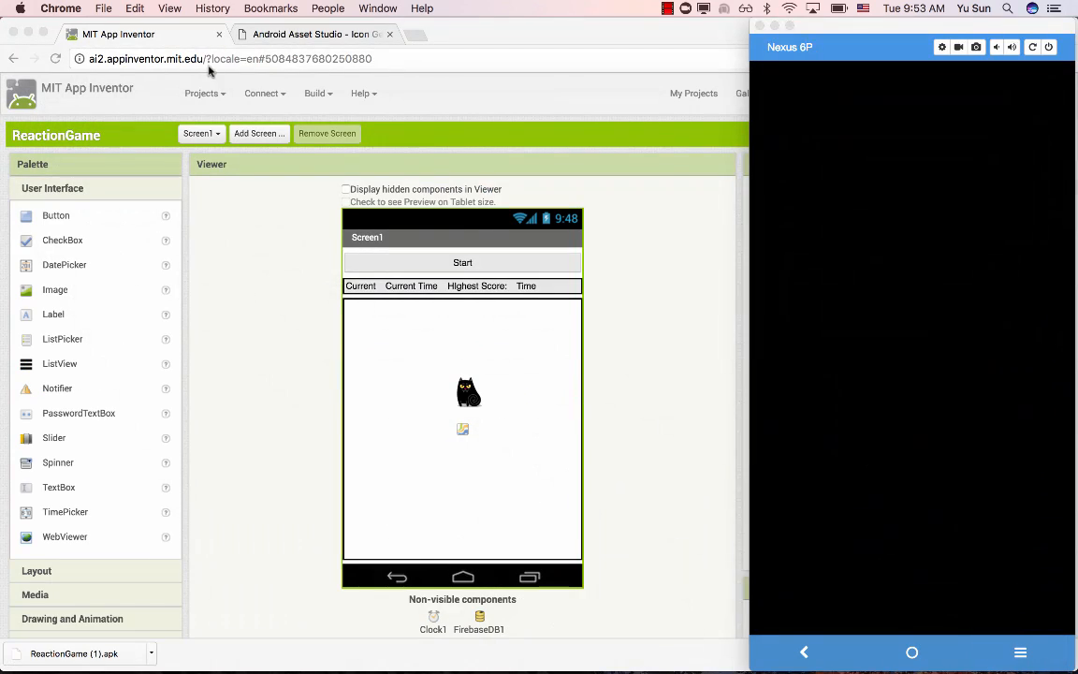
pyautogui.click(417, 40)
pyautogui.click(416, 37)
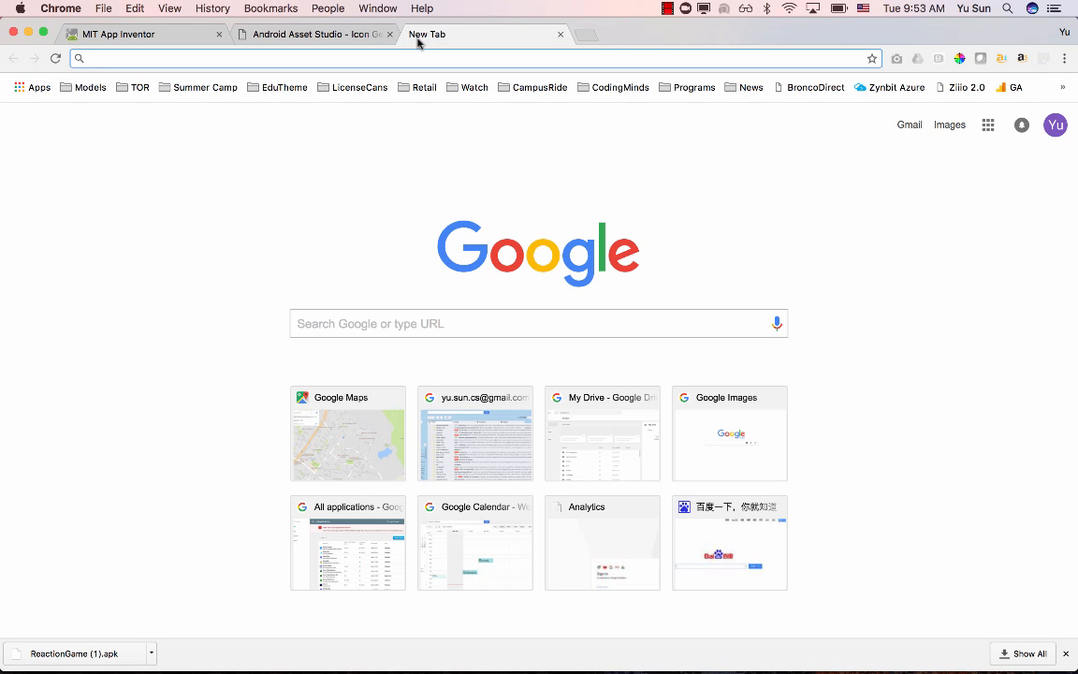
pyautogui.write('mail')
pyautogui.press('Return')
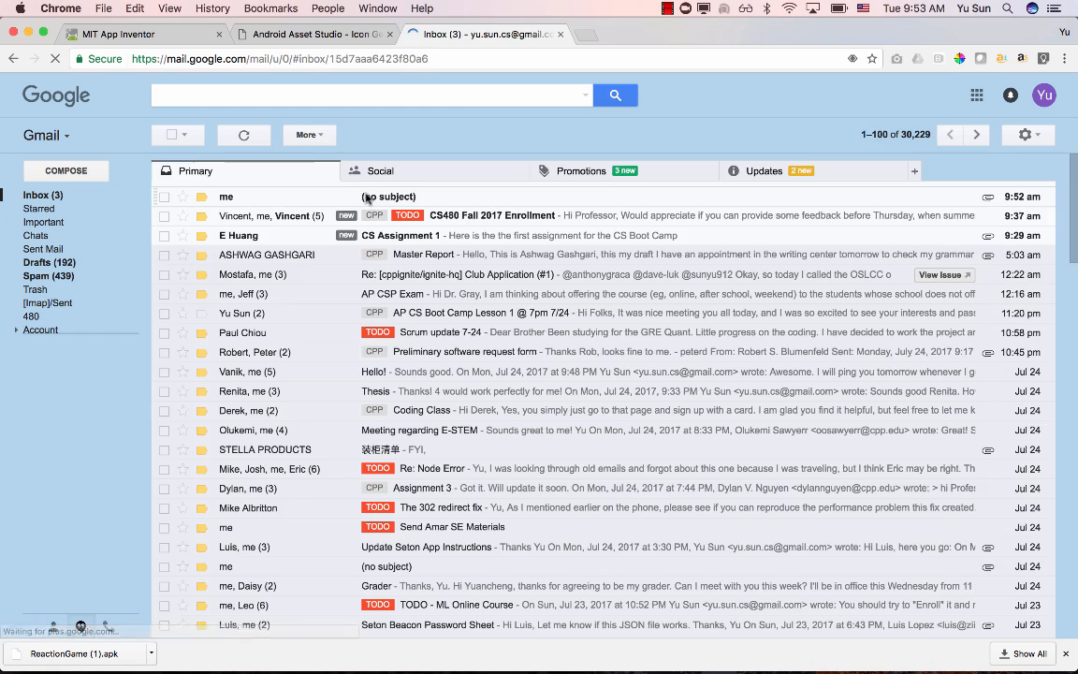
# - Open the newest no-subject message and download both attached game screenshots
pyautogui.click(360, 192)
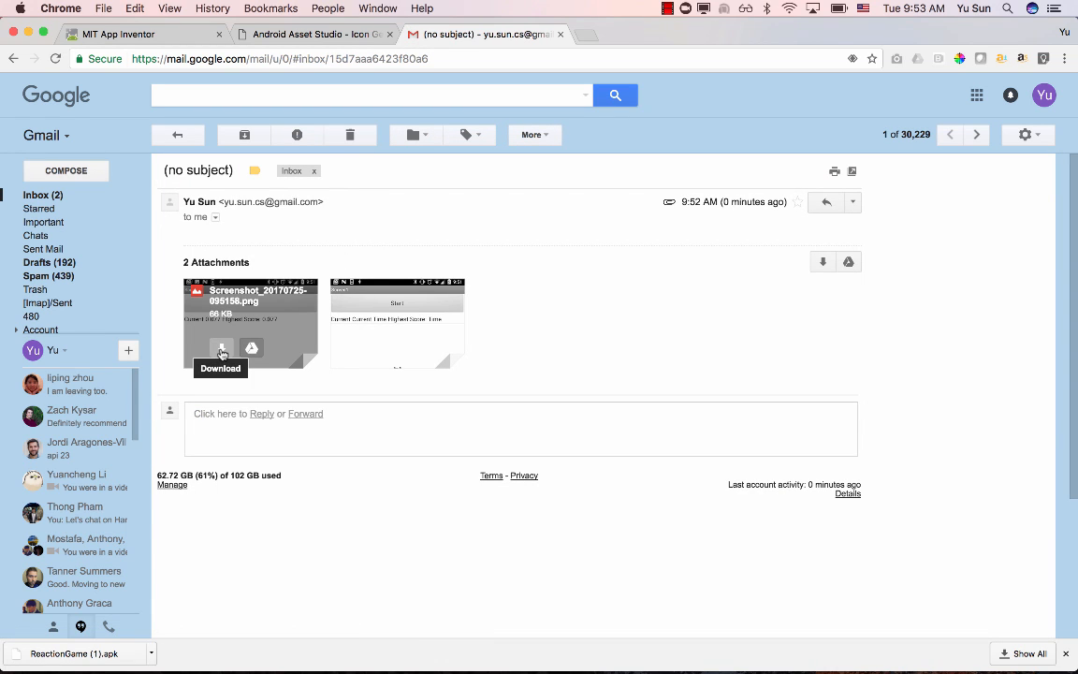
pyautogui.click(221, 350)
pyautogui.click(369, 349)
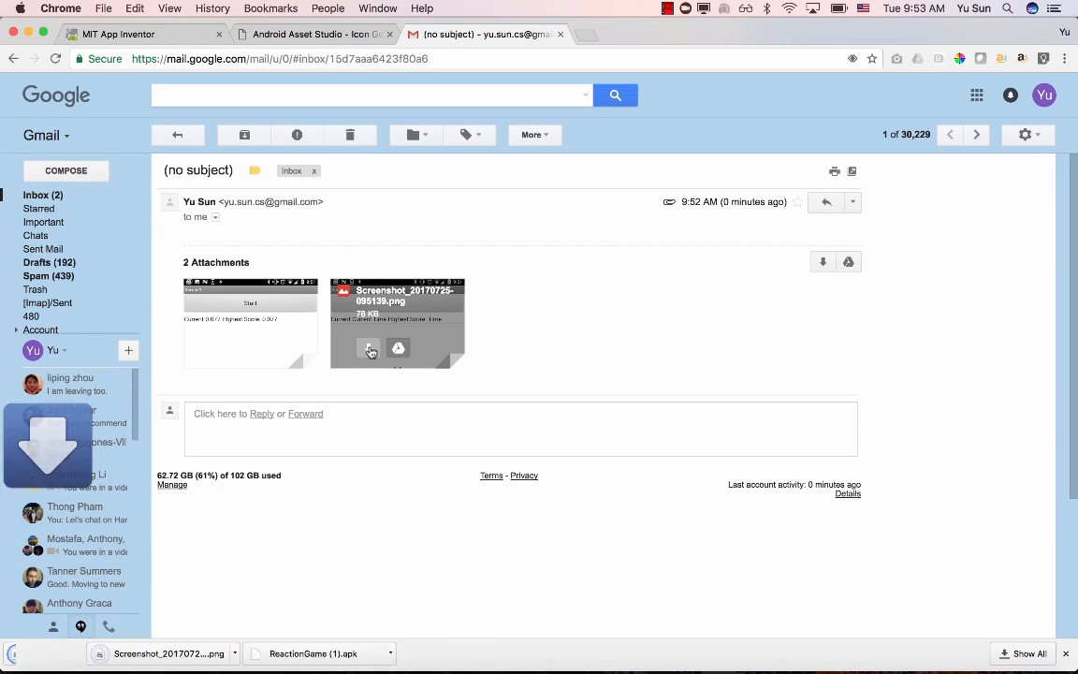
# - Switch to the Play Console store listing window and upload both downloaded game screenshots from Downloads as phone screenshots
pyautogui.click(29, 34)
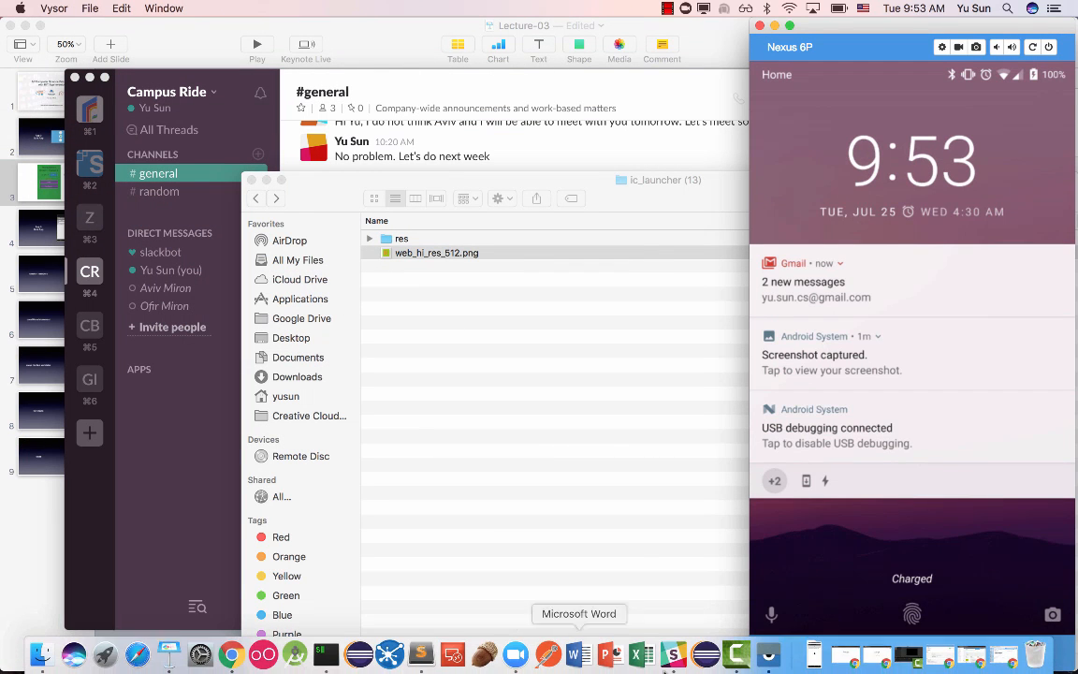
pyautogui.click(973, 654)
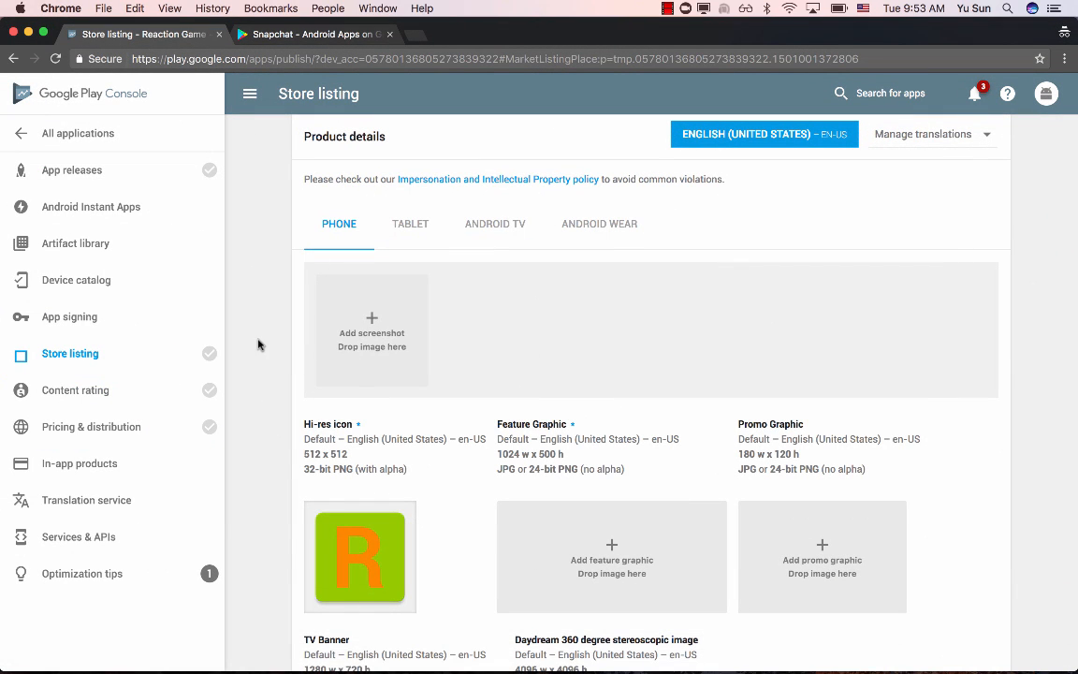
pyautogui.click(360, 333)
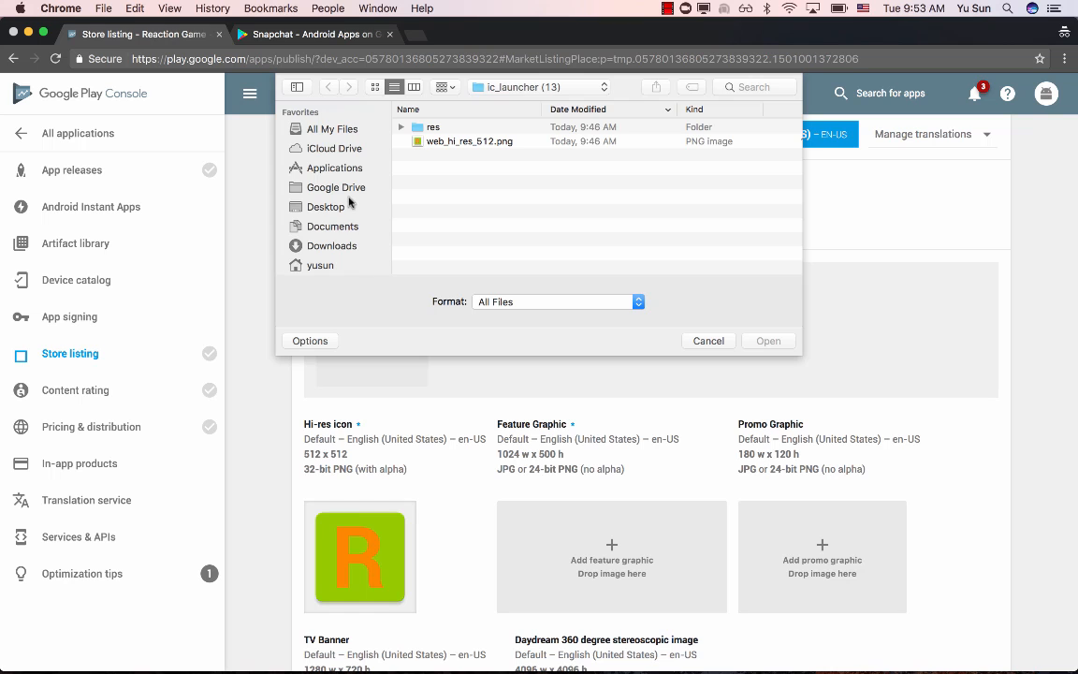
pyautogui.click(332, 245)
pyautogui.doubleClick(473, 140)
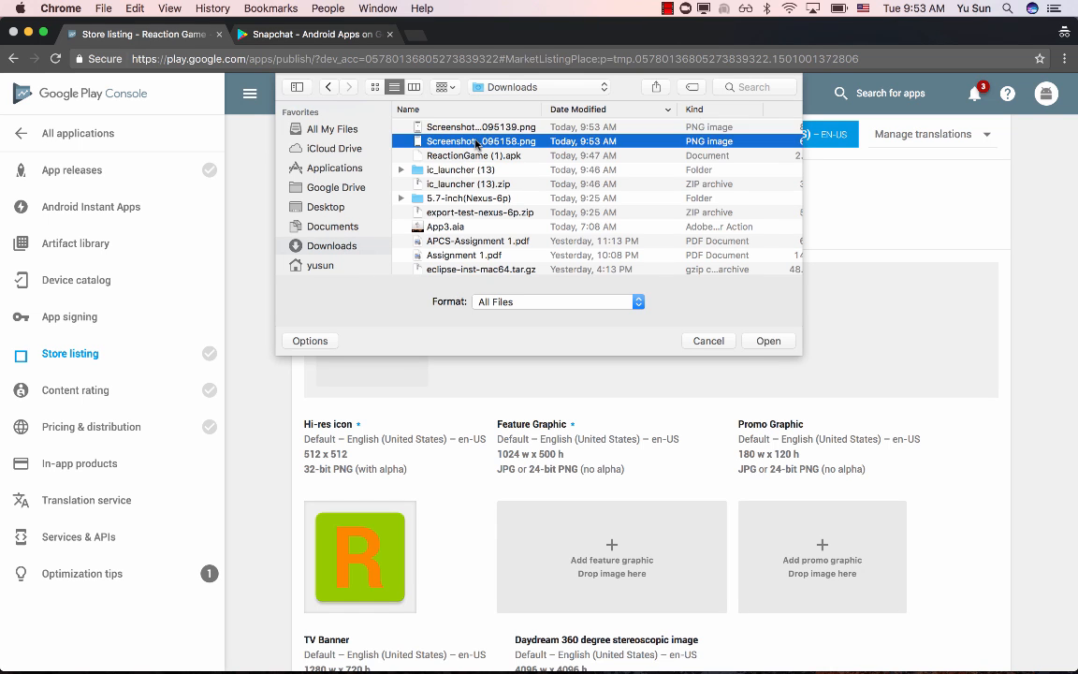
pyautogui.click(496, 322)
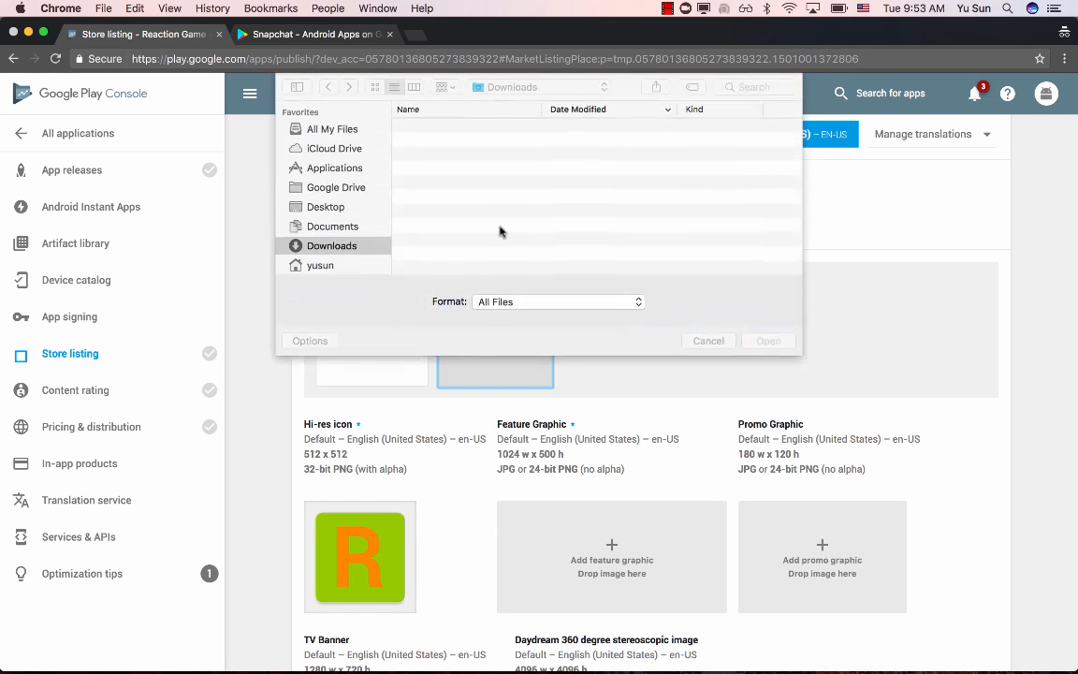
pyautogui.doubleClick(477, 127)
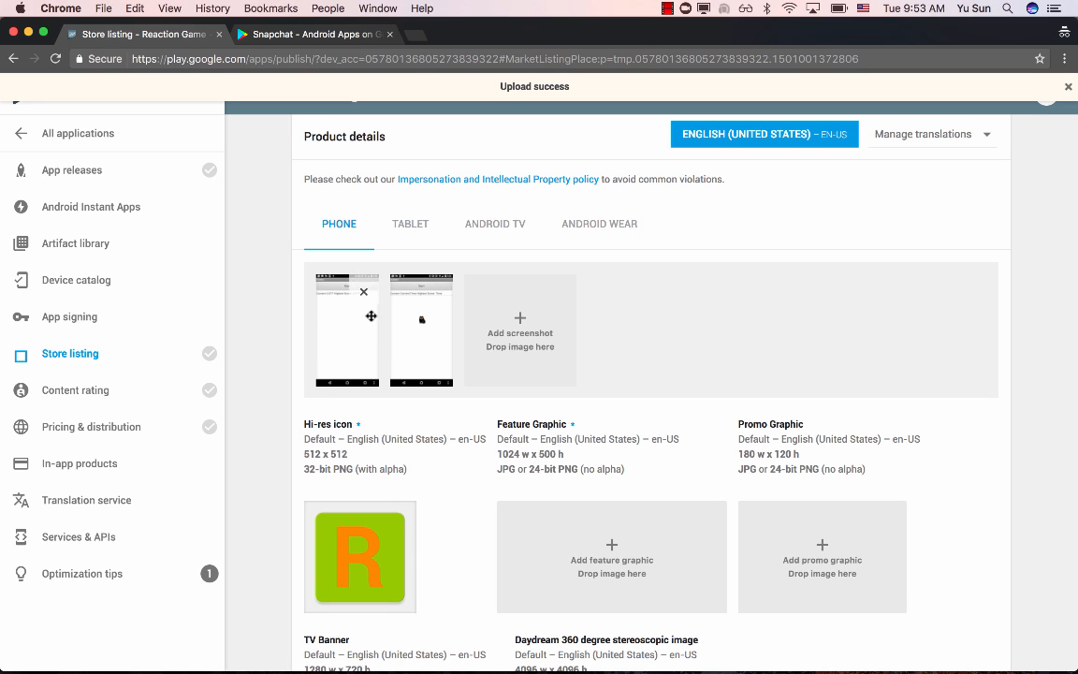
# - Search Google for "davinciapps" in a new browser tab and open the DaVinci Apps website
pyautogui.click(295, 34)
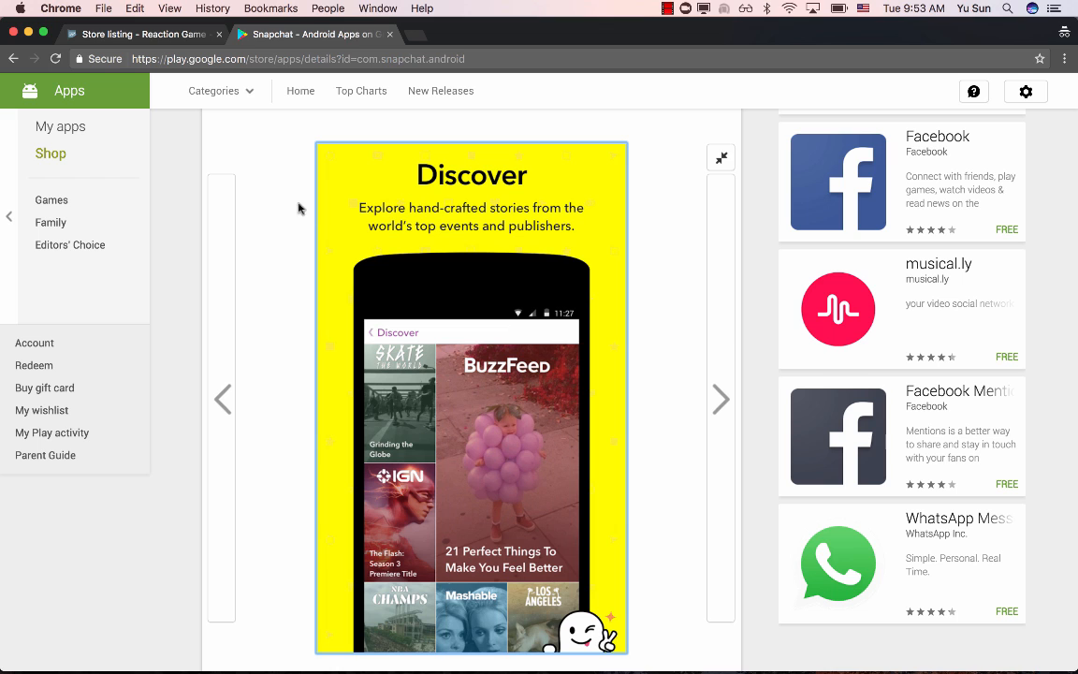
pyautogui.click(413, 36)
pyautogui.write('g')
pyautogui.press('Return')
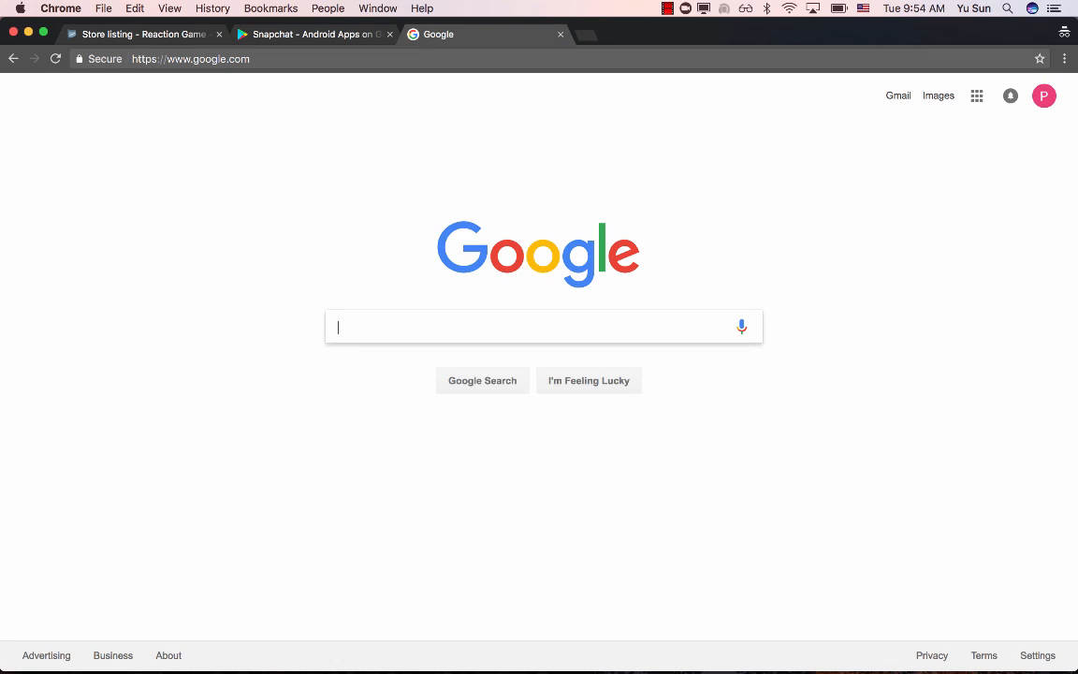
pyautogui.write('davinciapps')
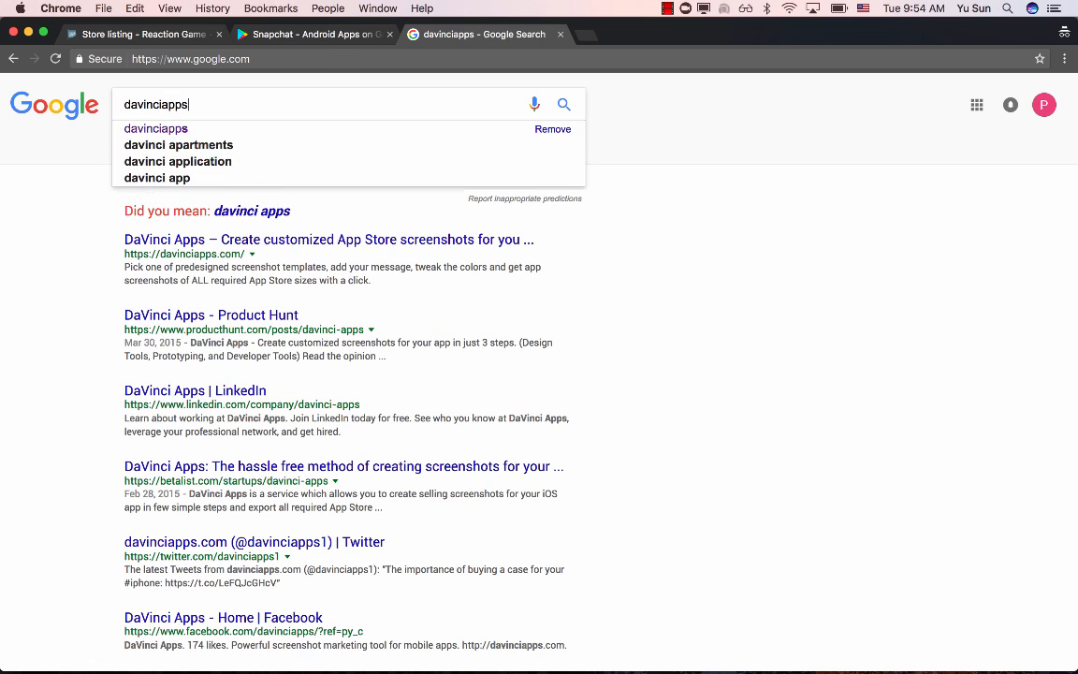
pyautogui.press('Return')
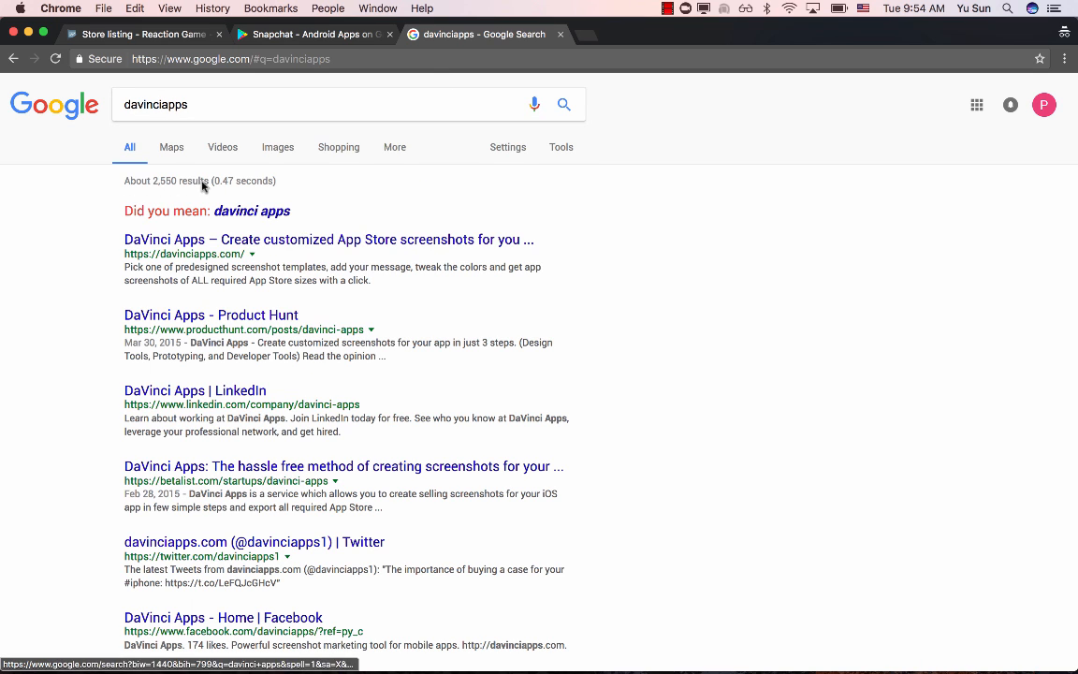
pyautogui.click(204, 248)
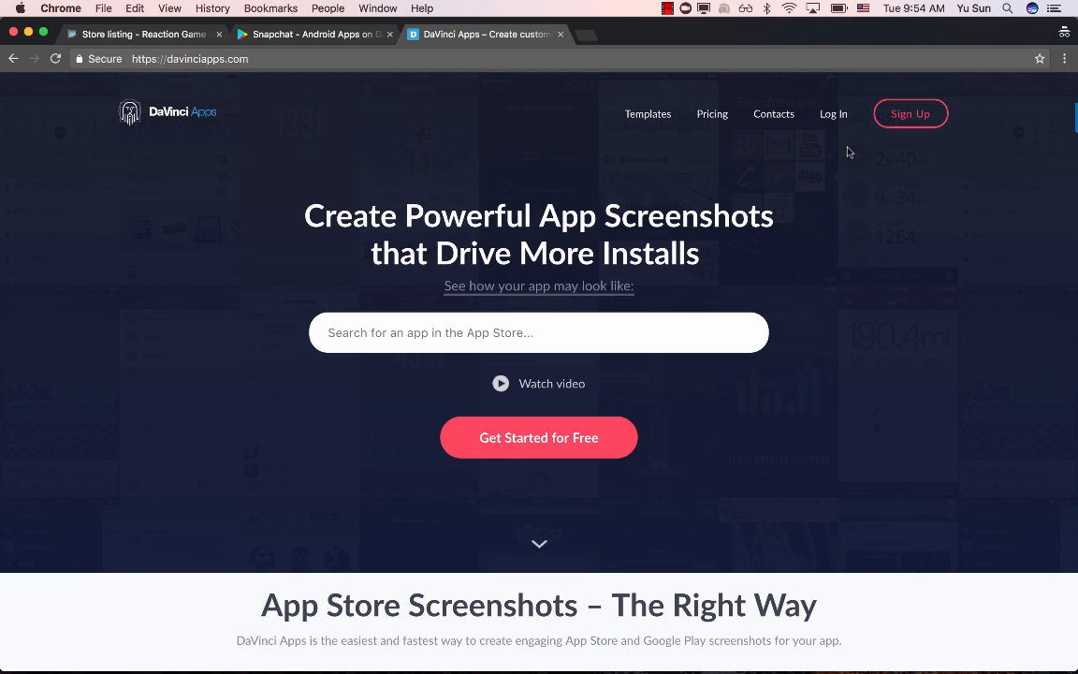
# - Log in to DaVinci Apps with the account e-mail address and password
pyautogui.click(832, 113)
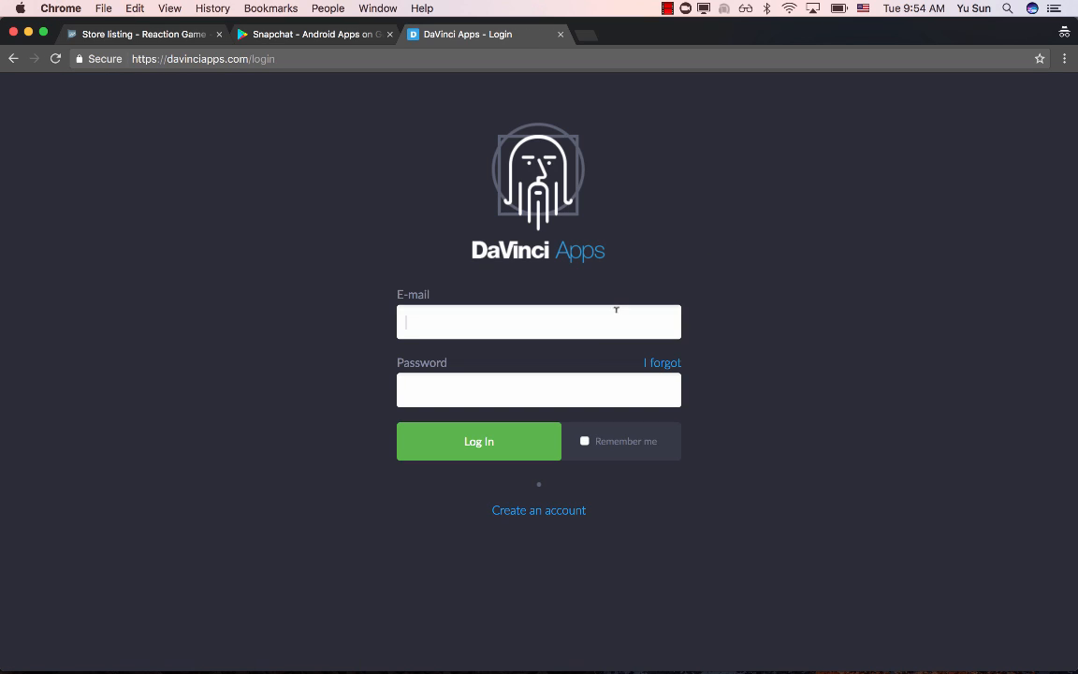
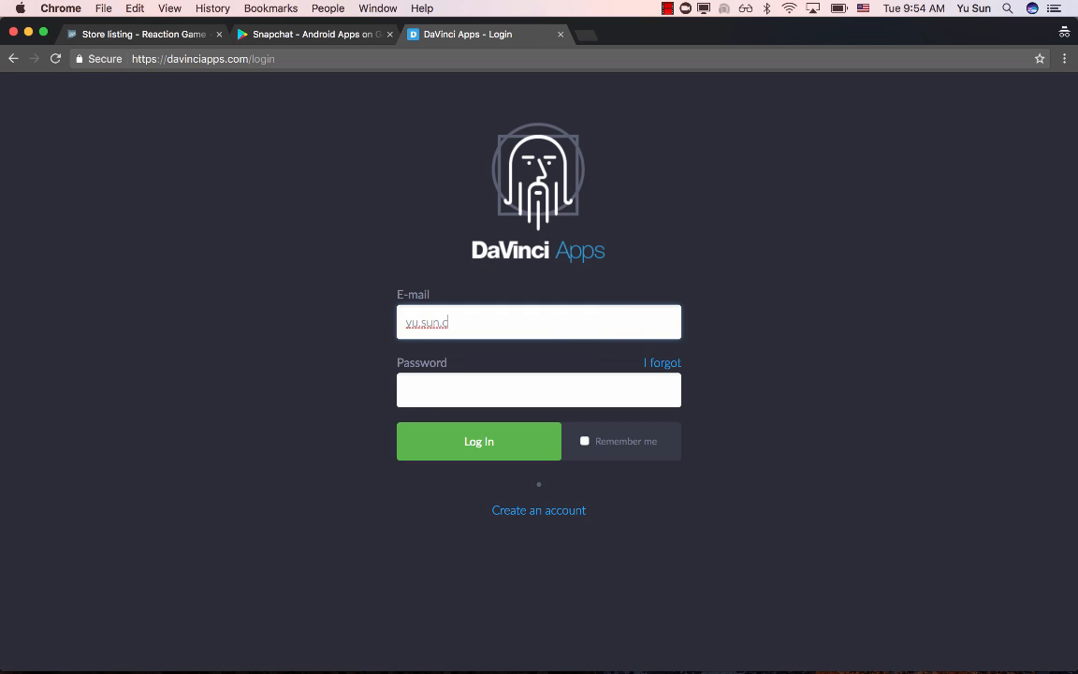
pyautogui.press('Tab')
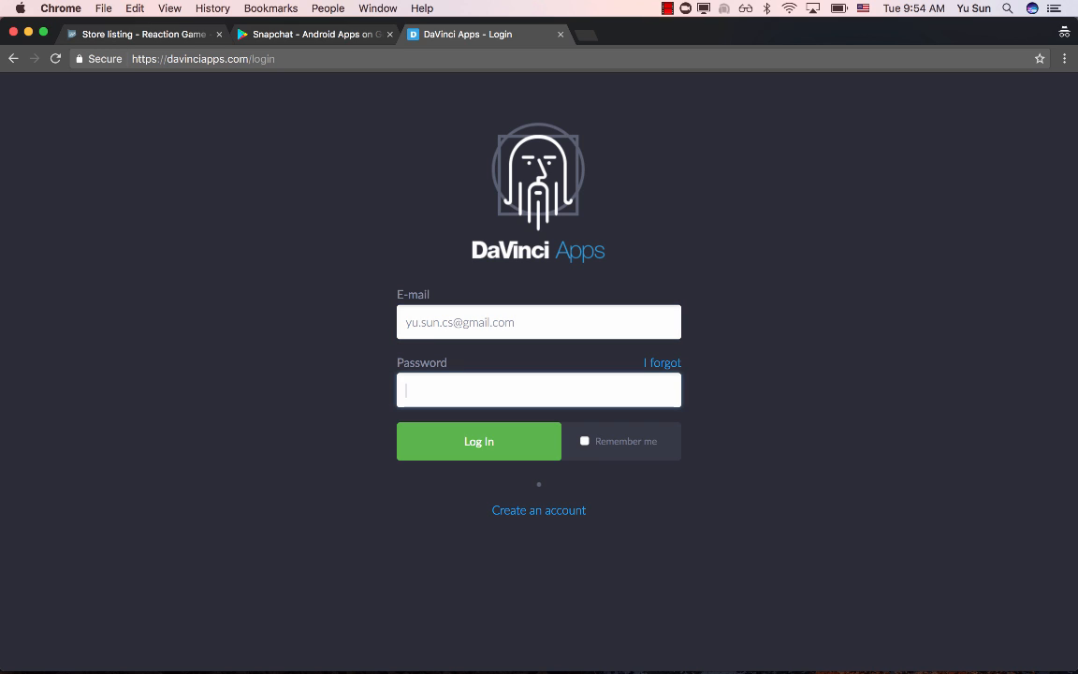
pyautogui.write('••')
pyautogui.click(522, 436)
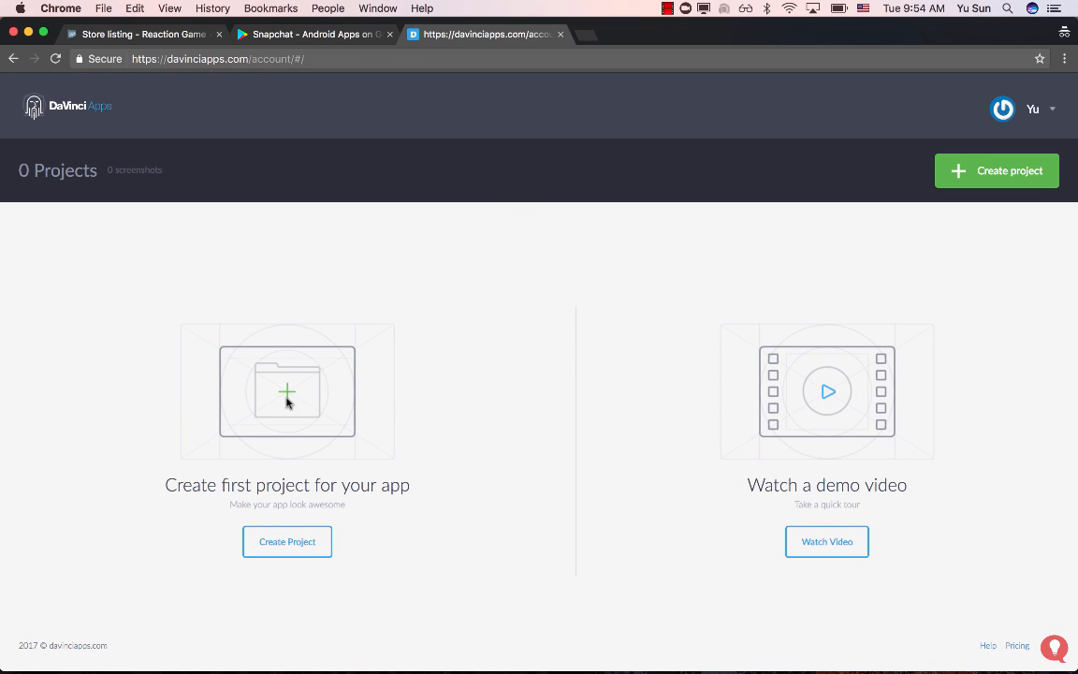
# - Create a new project named "Reaction Game"
pyautogui.click(287, 539)
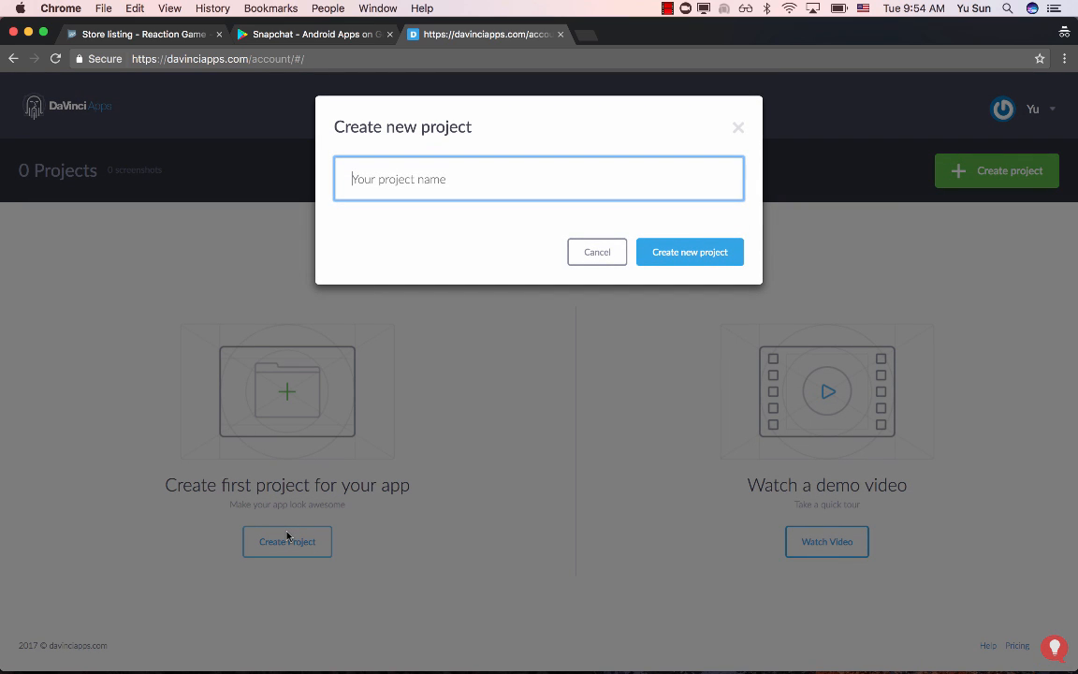
pyautogui.write('Reaction Game')
pyautogui.click(703, 255)
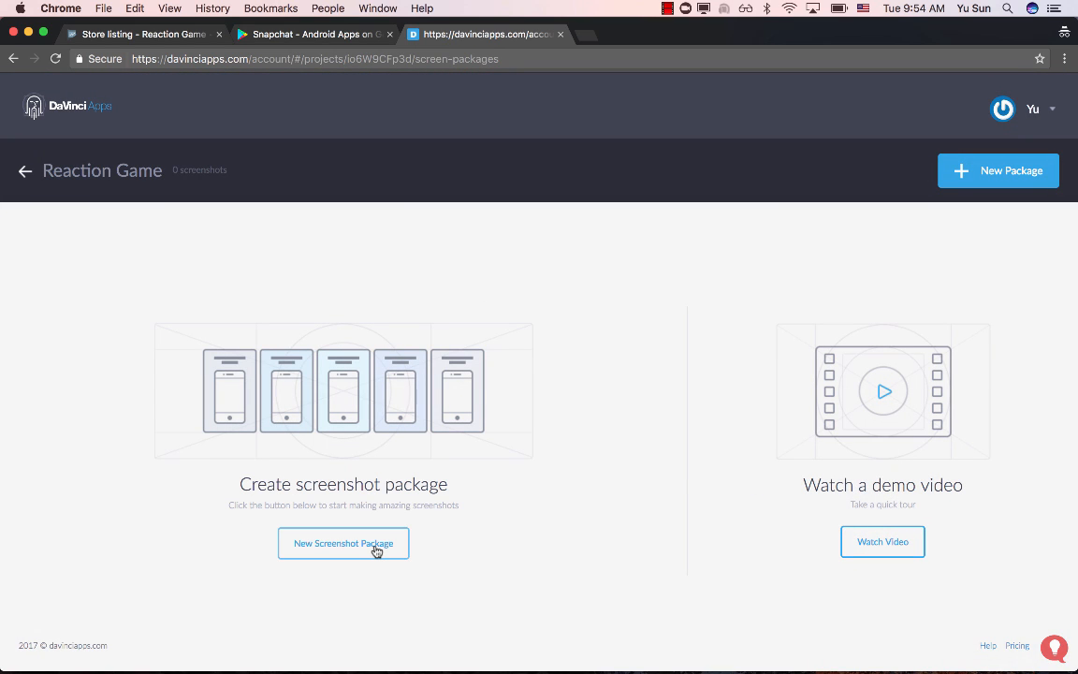
# - Start a new screenshot package with the Android Nexus 6p size (1440x2560) and proceed to template selection
pyautogui.click(376, 551)
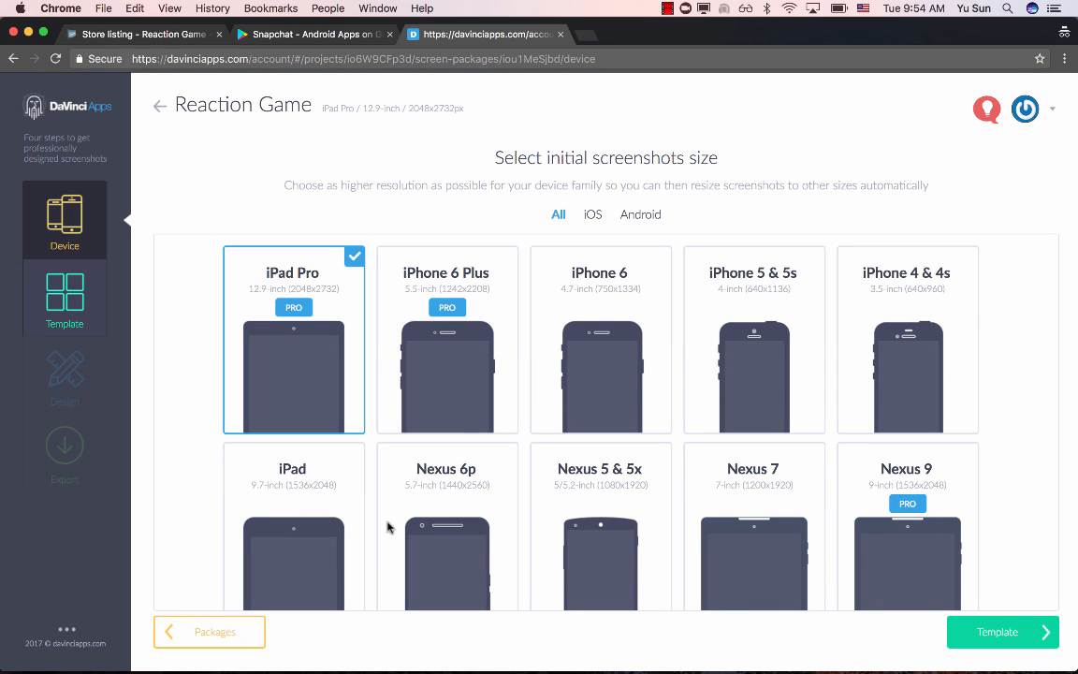
pyautogui.scroll(-3, 576, 298)
pyautogui.scroll(4, 576, 298)
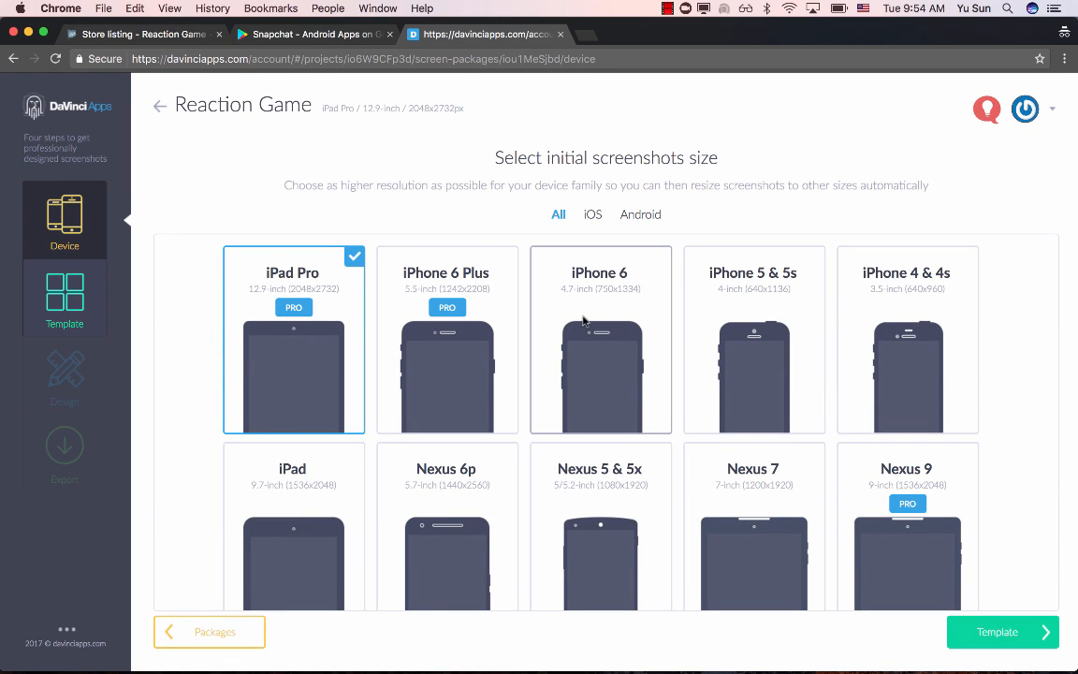
pyautogui.click(640, 214)
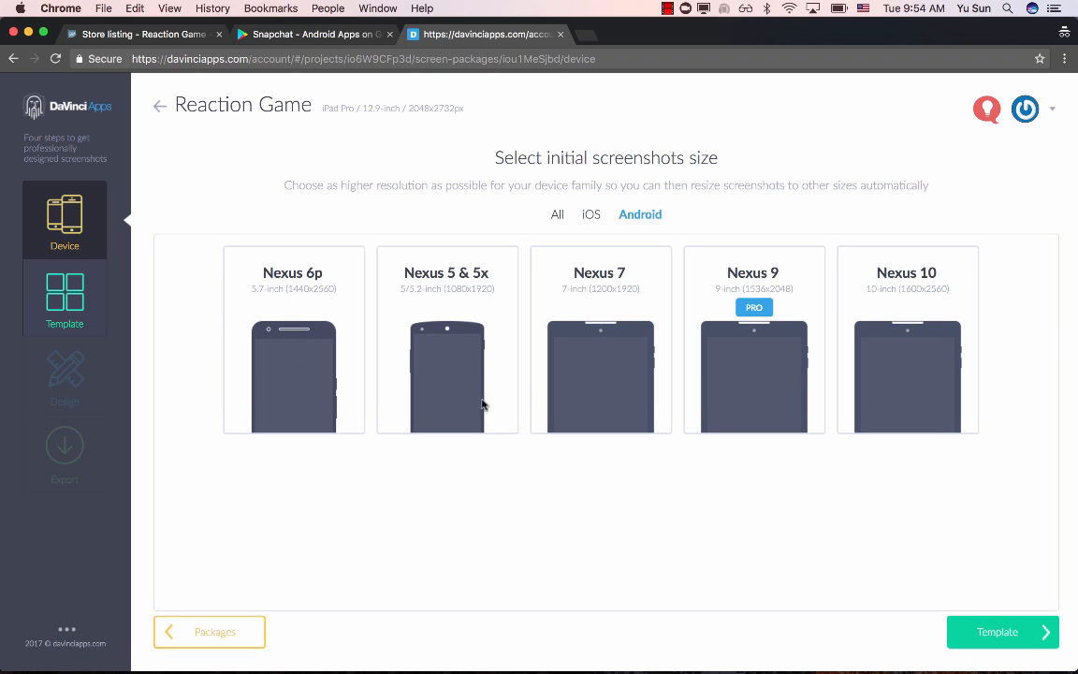
pyautogui.click(307, 348)
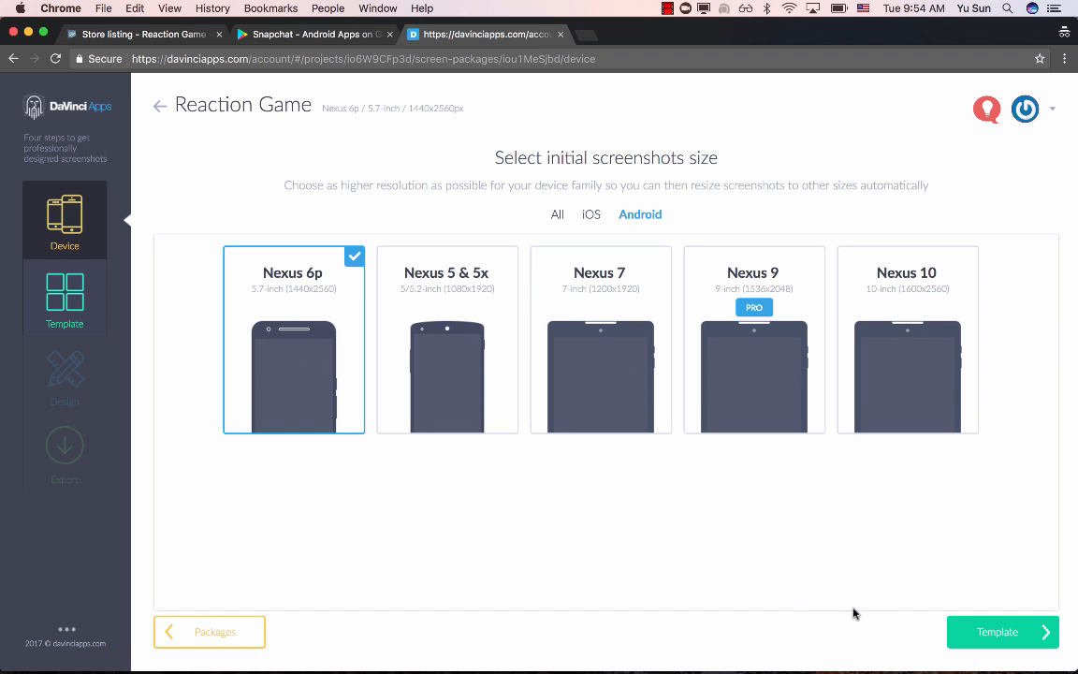
pyautogui.click(1027, 641)
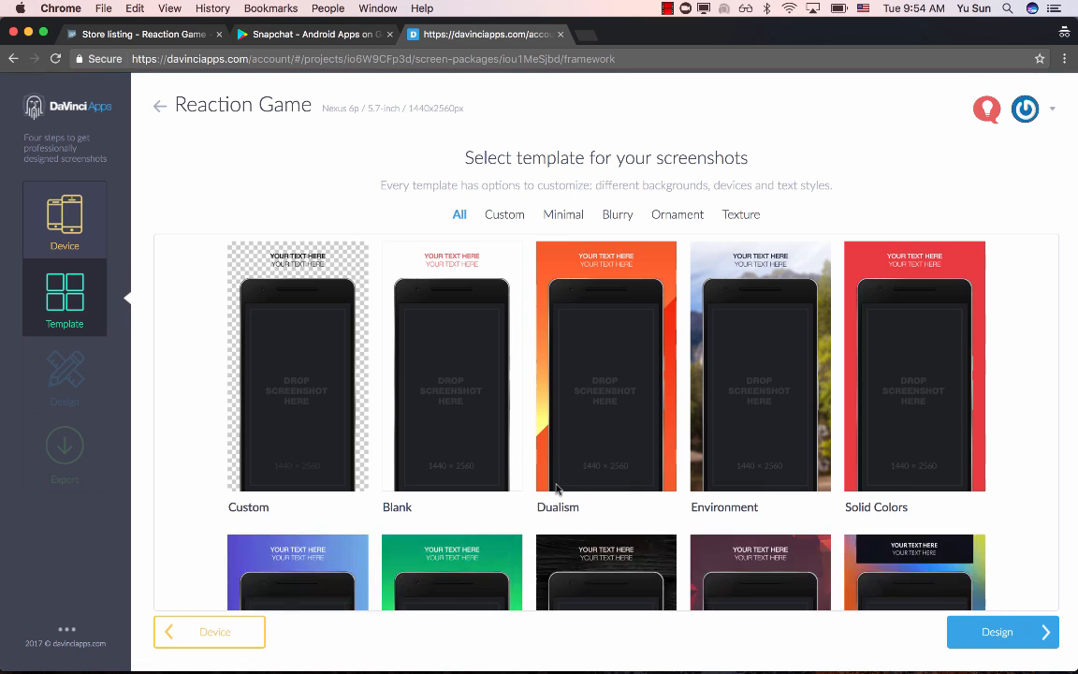
# - Browse the screenshot templates, choose Dualism and proceed to the design stage
pyautogui.scroll(-2, 509, 383)
pyautogui.scroll(-3, 510, 384)
pyautogui.scroll(5, 729, 442)
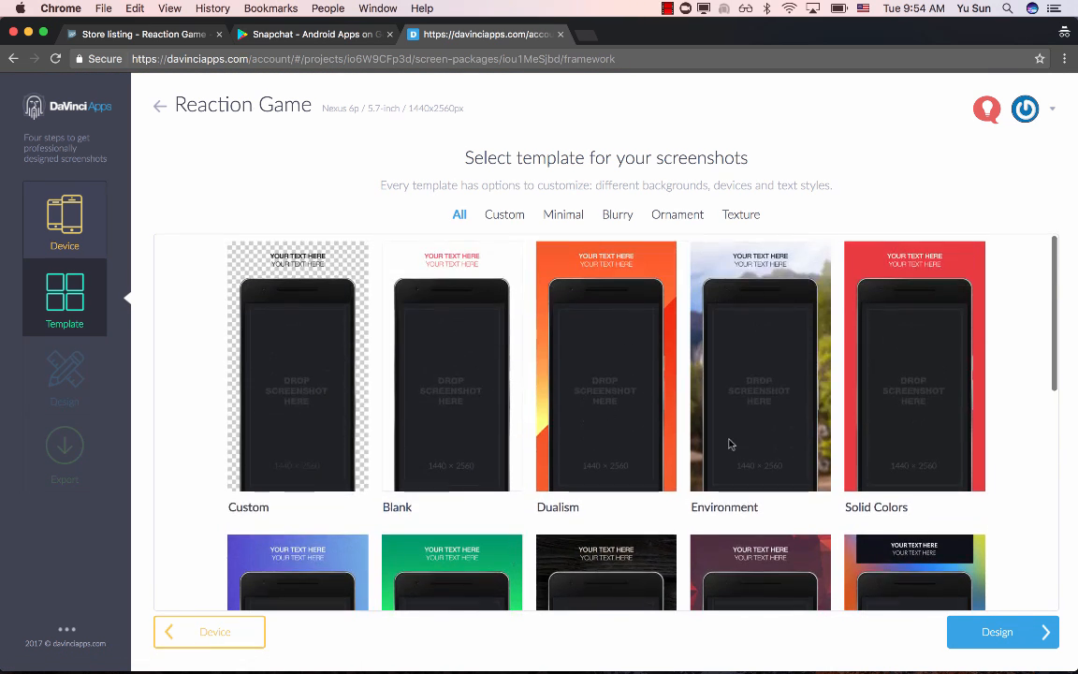
pyautogui.scroll(-1, 729, 442)
pyautogui.scroll(1, 730, 444)
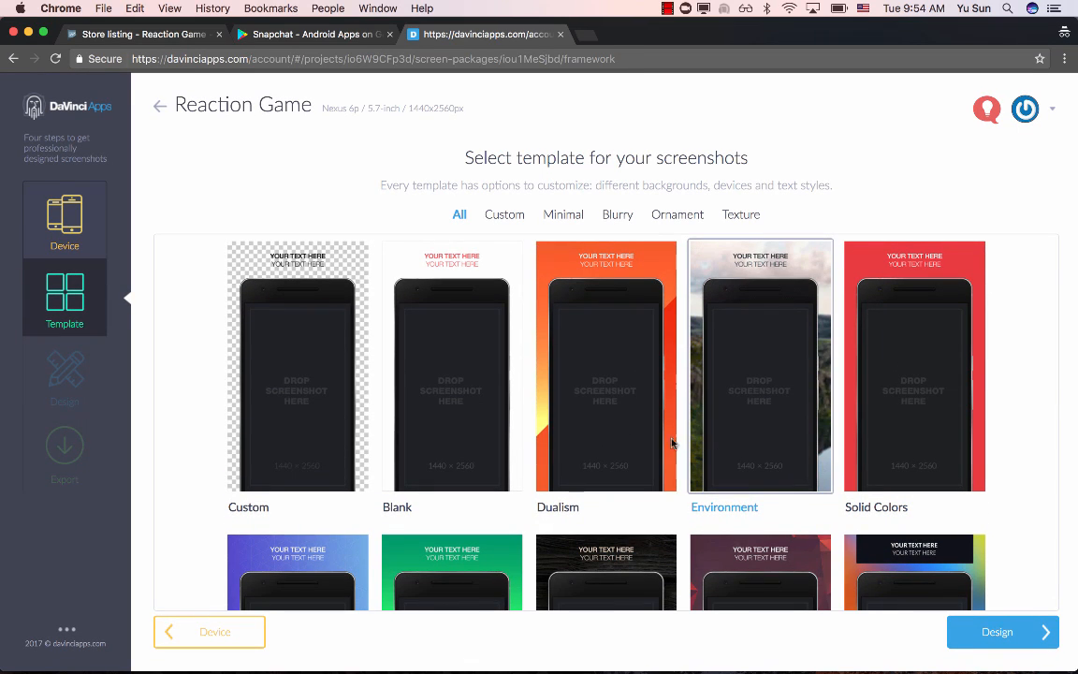
pyautogui.click(591, 368)
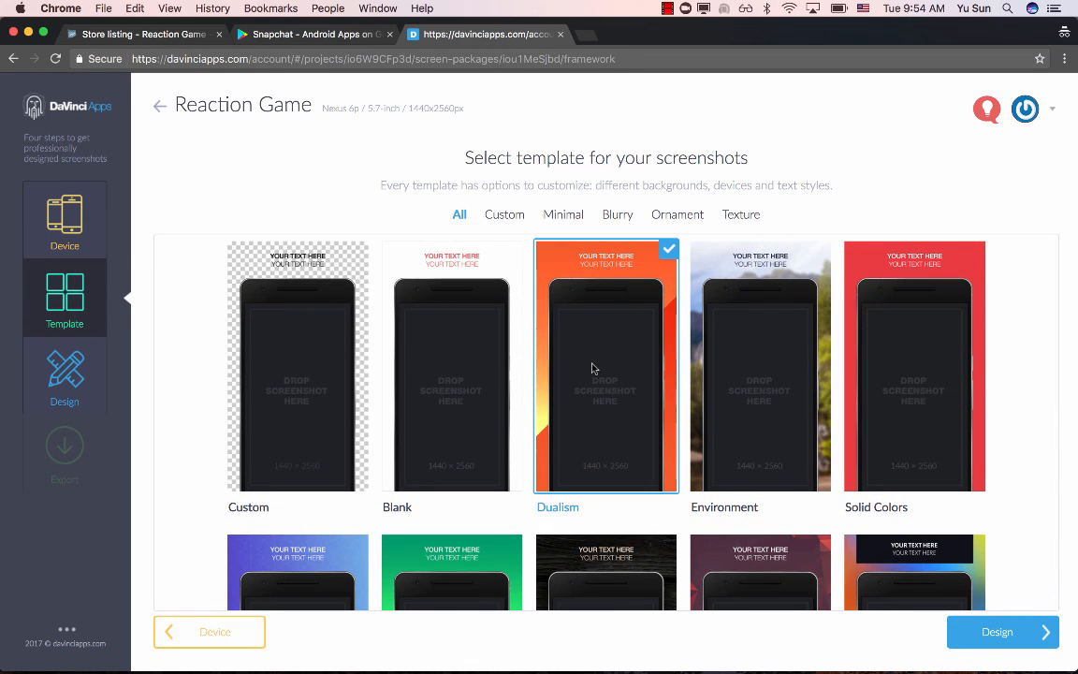
pyautogui.click(993, 632)
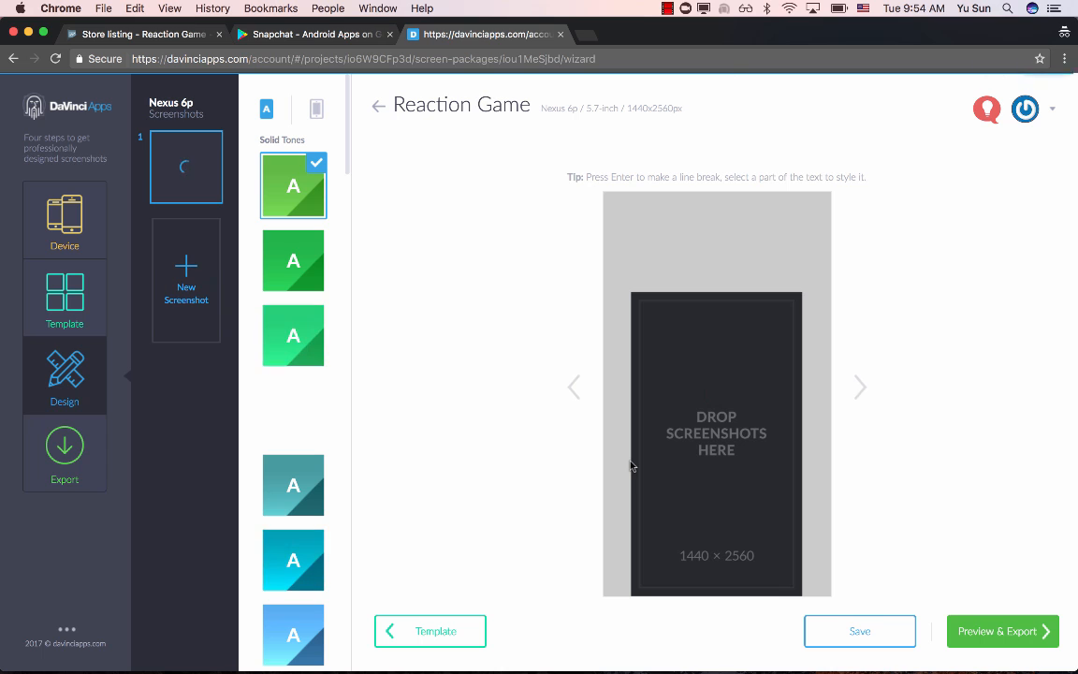
# - Place the downloaded game screenshot ending in 095158.png in the phone frame, caption it "Exciting Game" and save the design
pyautogui.click(705, 370)
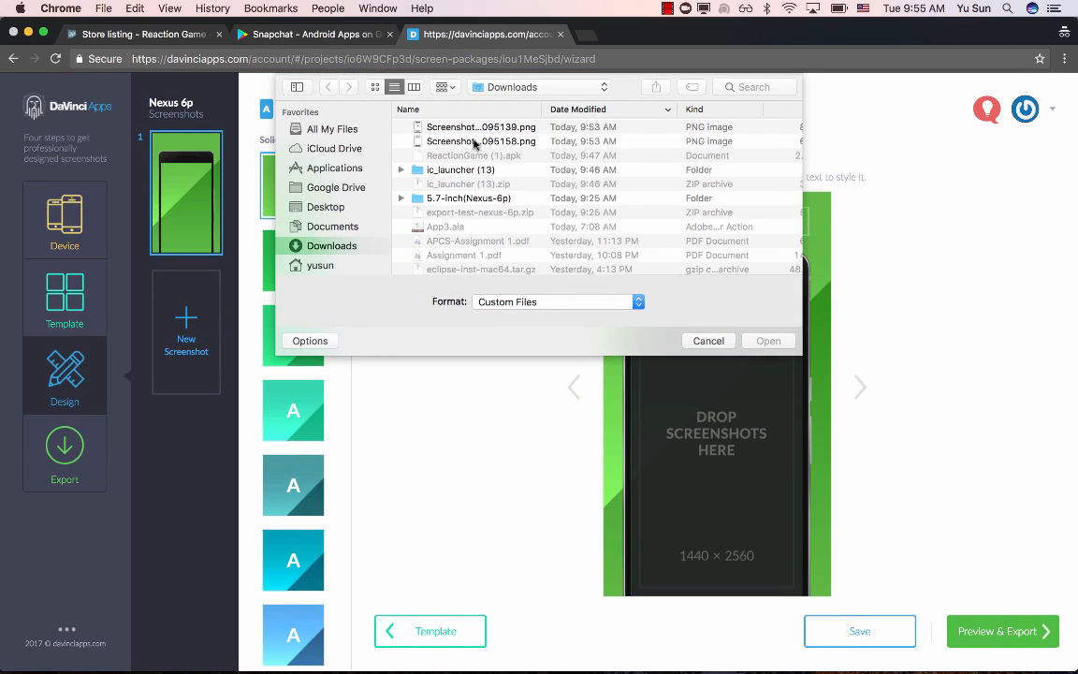
pyautogui.click(477, 142)
pyautogui.doubleClick(477, 142)
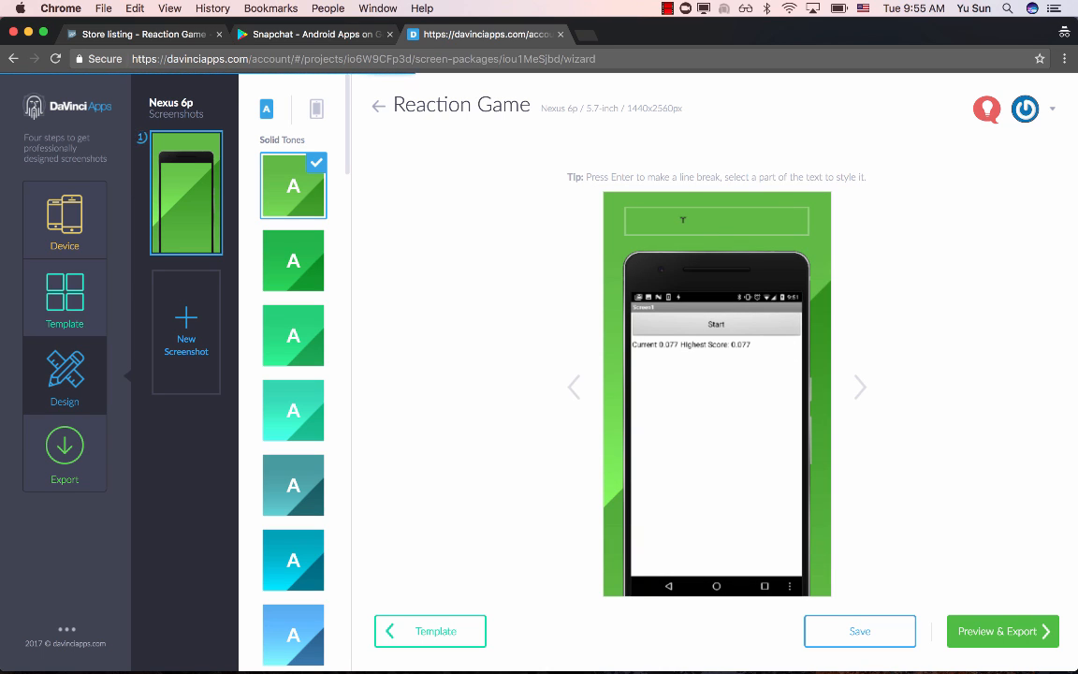
pyautogui.click(683, 220)
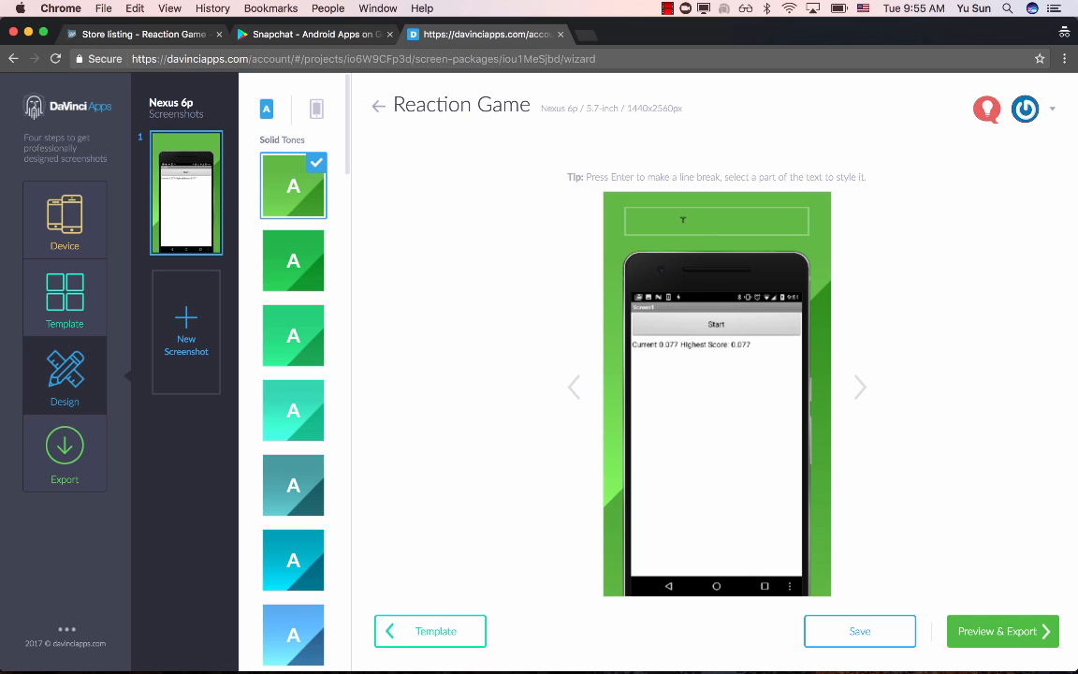
pyautogui.write('Exciting Game')
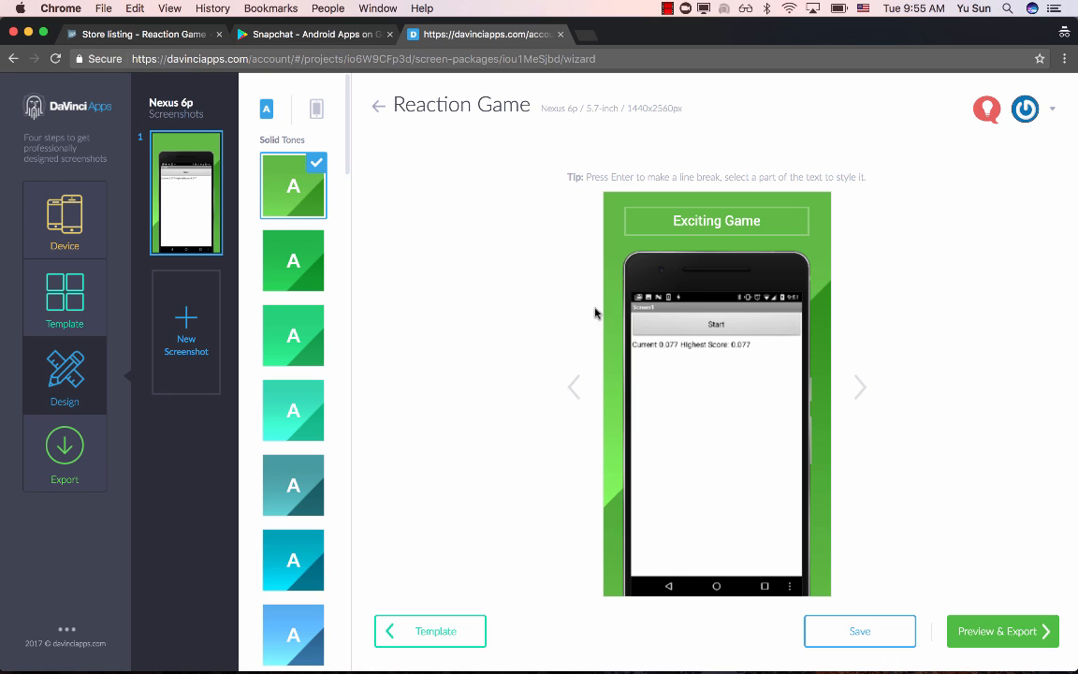
pyautogui.click(882, 644)
# - Add a second screenshot using the downloaded image ending in 095158.png, caption it "Get High Score" and save the design
pyautogui.click(187, 349)
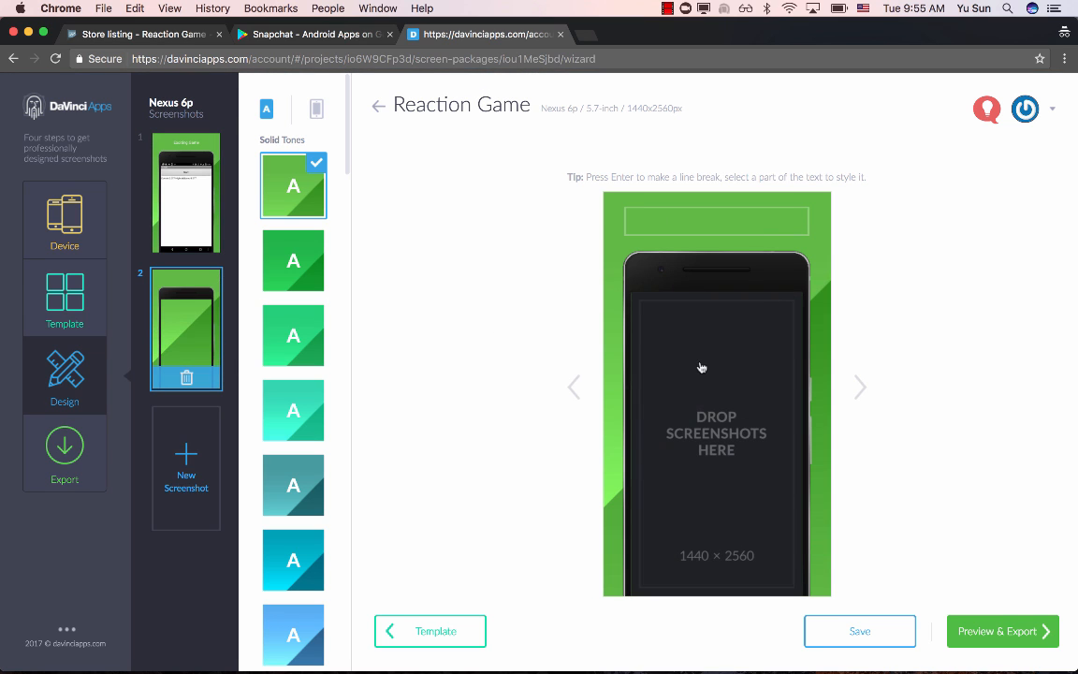
pyautogui.click(738, 383)
pyautogui.doubleClick(503, 142)
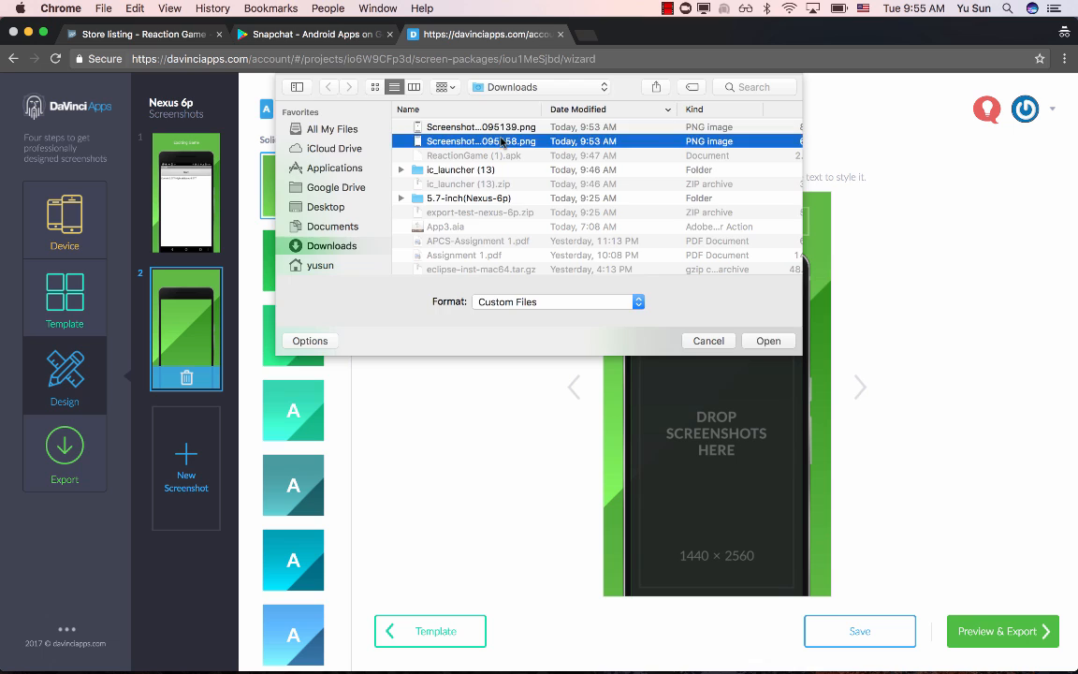
pyautogui.click(682, 223)
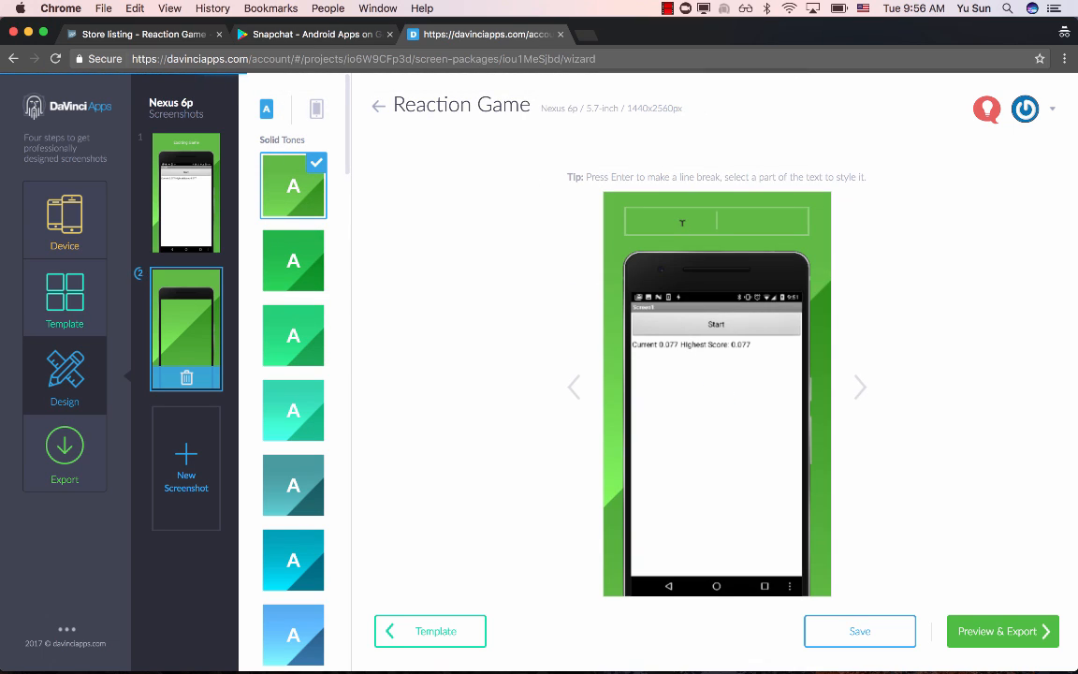
pyautogui.write('Get ')
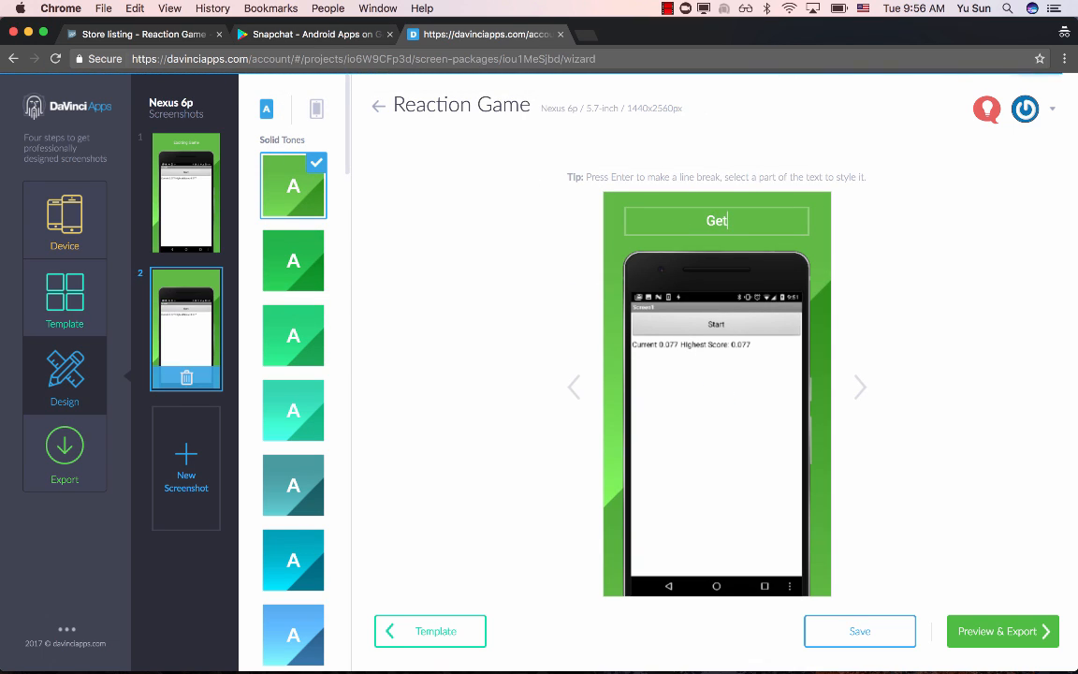
pyautogui.write('High Score')
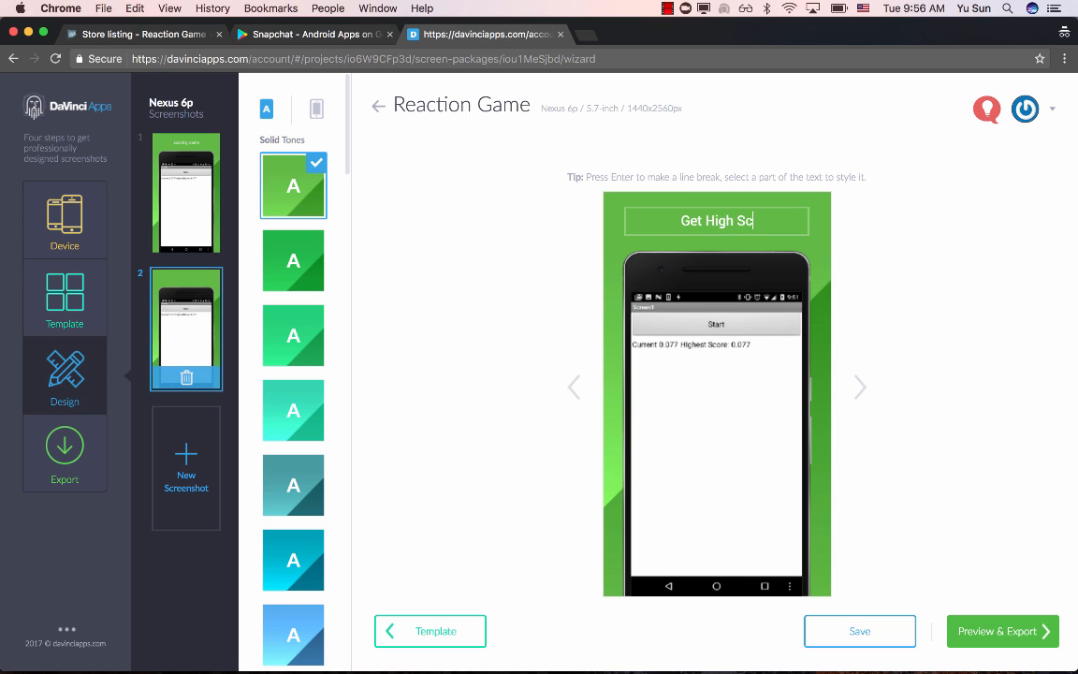
pyautogui.click(876, 636)
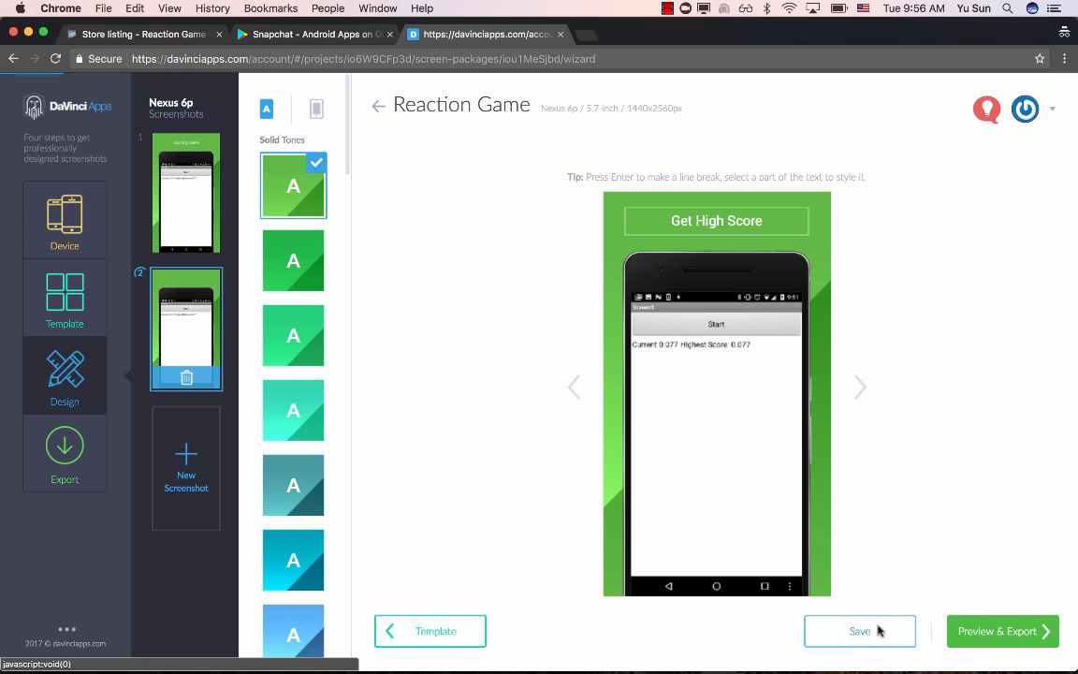
# - Preview both designed screenshots, export the package and unpack the downloaded export-reaction-game.zip
pyautogui.click(1002, 637)
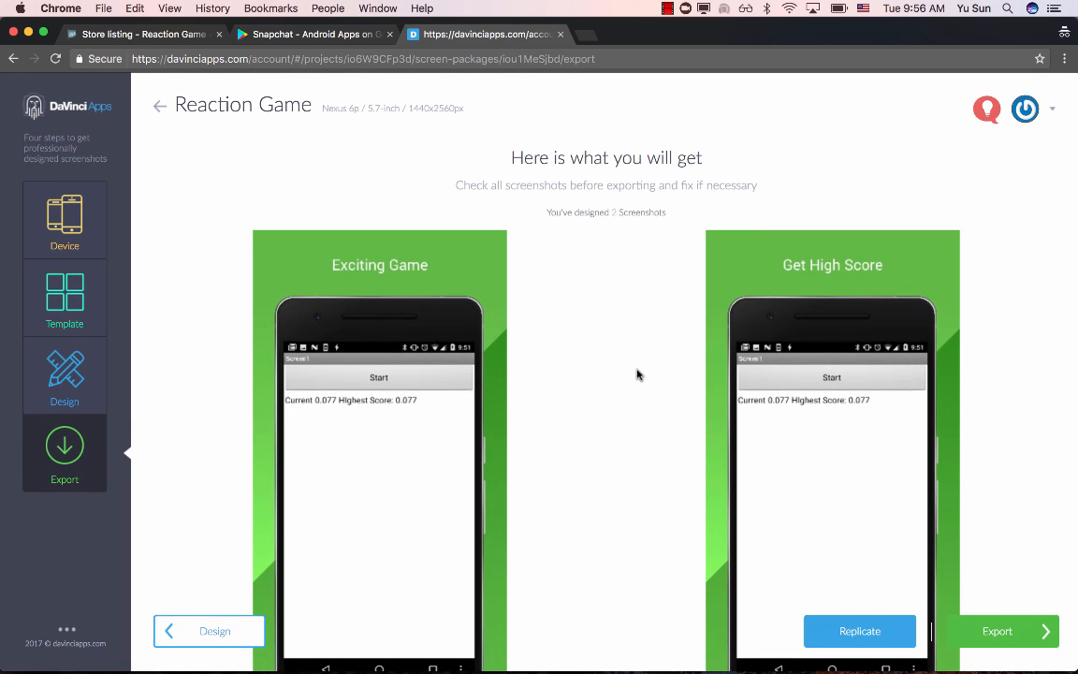
pyautogui.click(1028, 642)
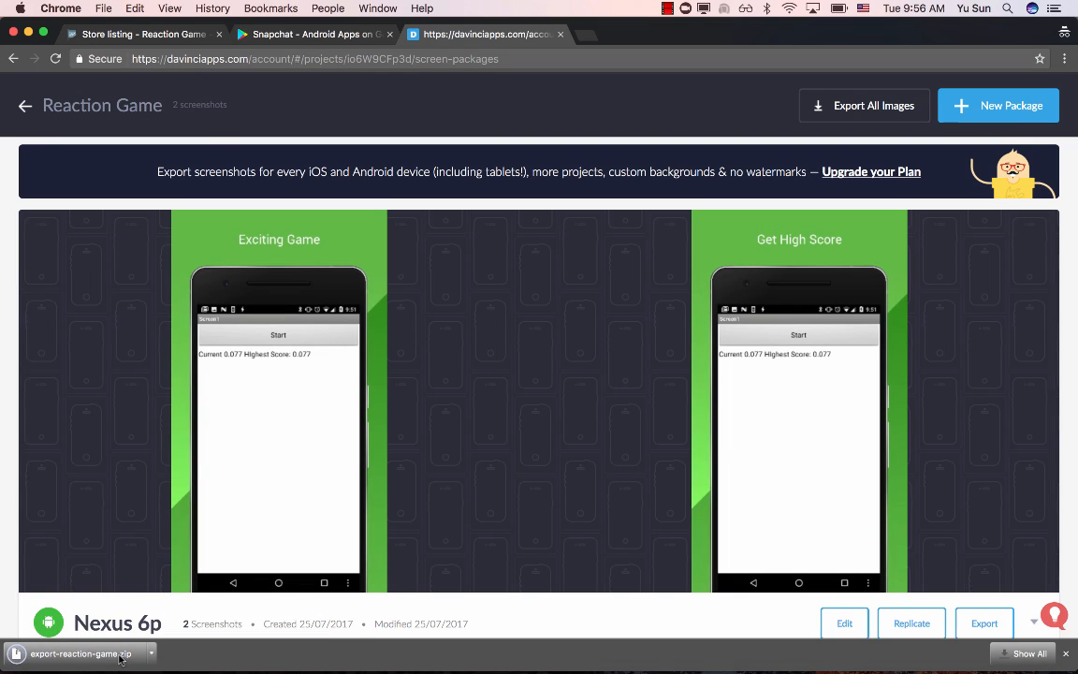
pyautogui.click(120, 657)
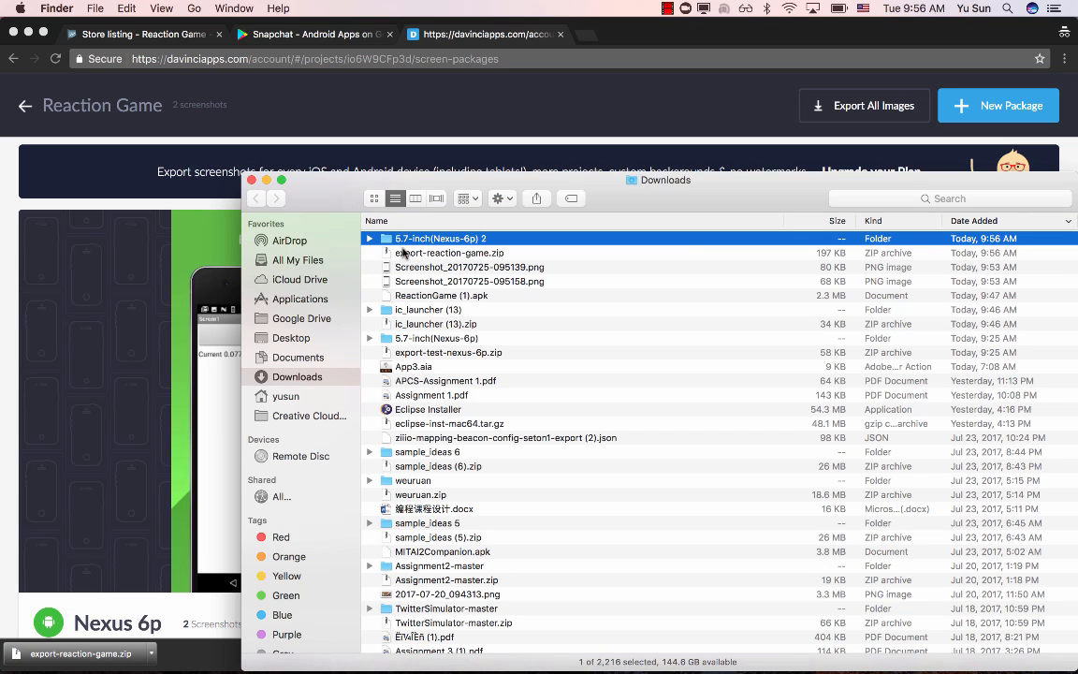
# - Open the exported 5.7-inch(Nexus-6p) 2 folder and preview the screenshot images in it
pyautogui.doubleClick(403, 241)
pyautogui.press('space')
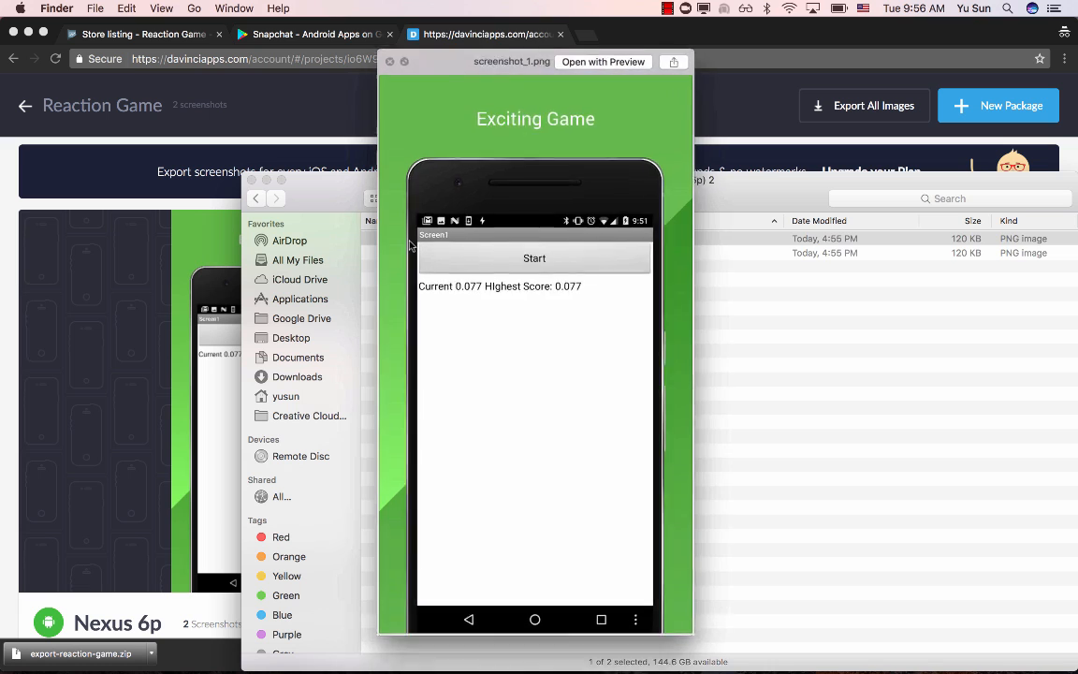
pyautogui.press('Down')
pyautogui.press('Up')
pyautogui.press('space')
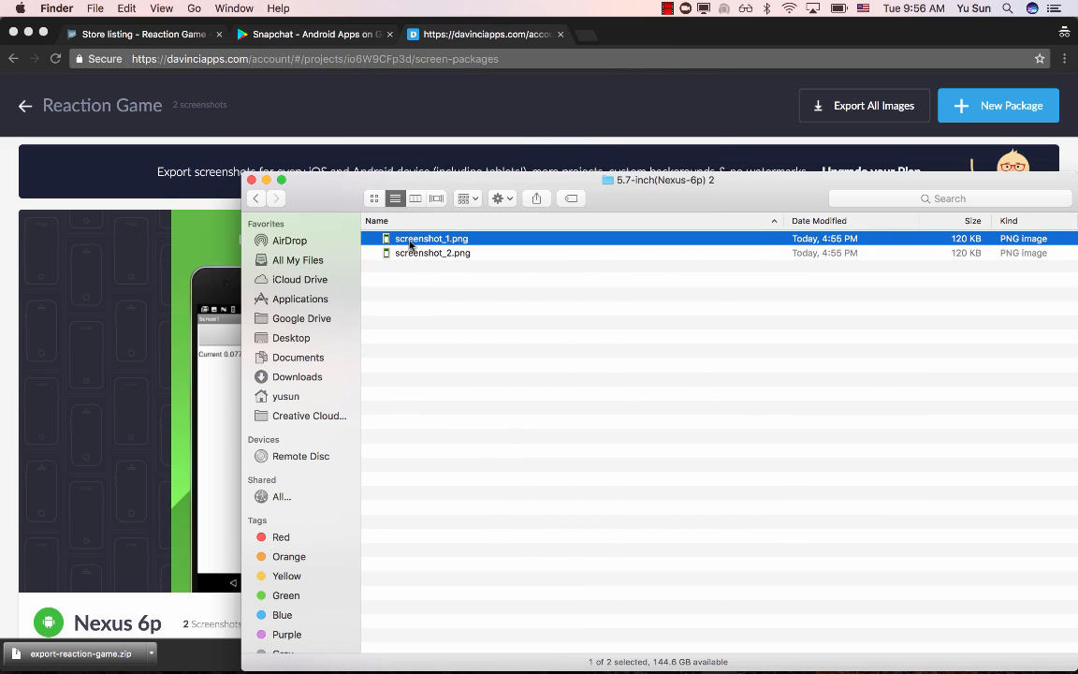
# - Return to the Play Console store listing and upload screenshot_1.png and screenshot_2.png from the exported folder as phone screenshots
pyautogui.click(155, 38)
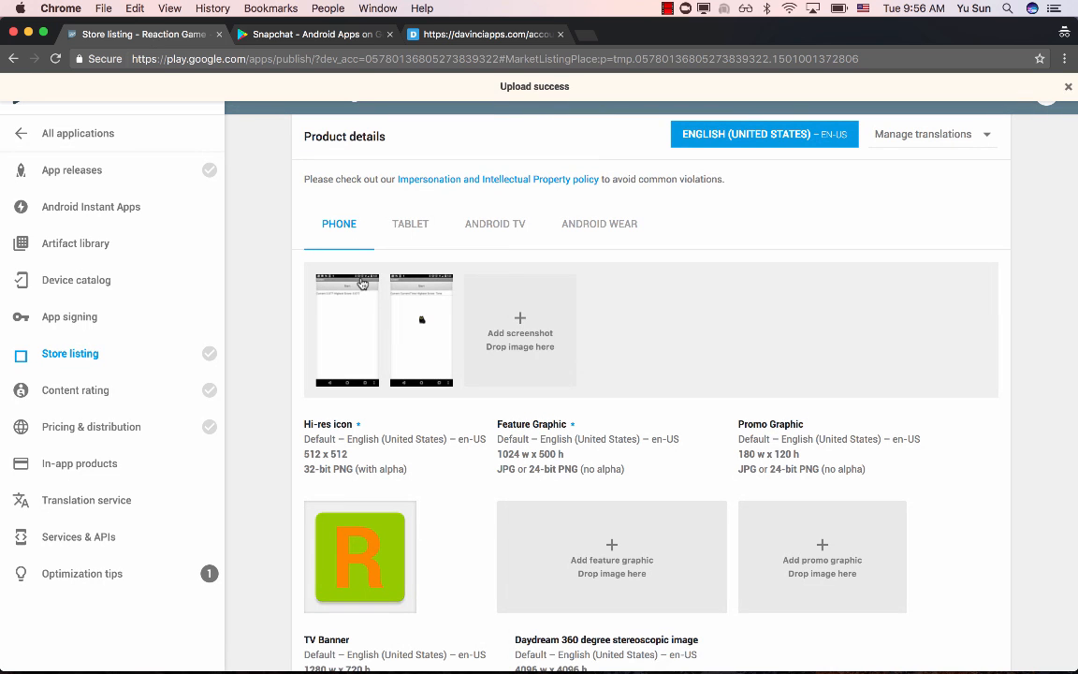
pyautogui.click(570, 320)
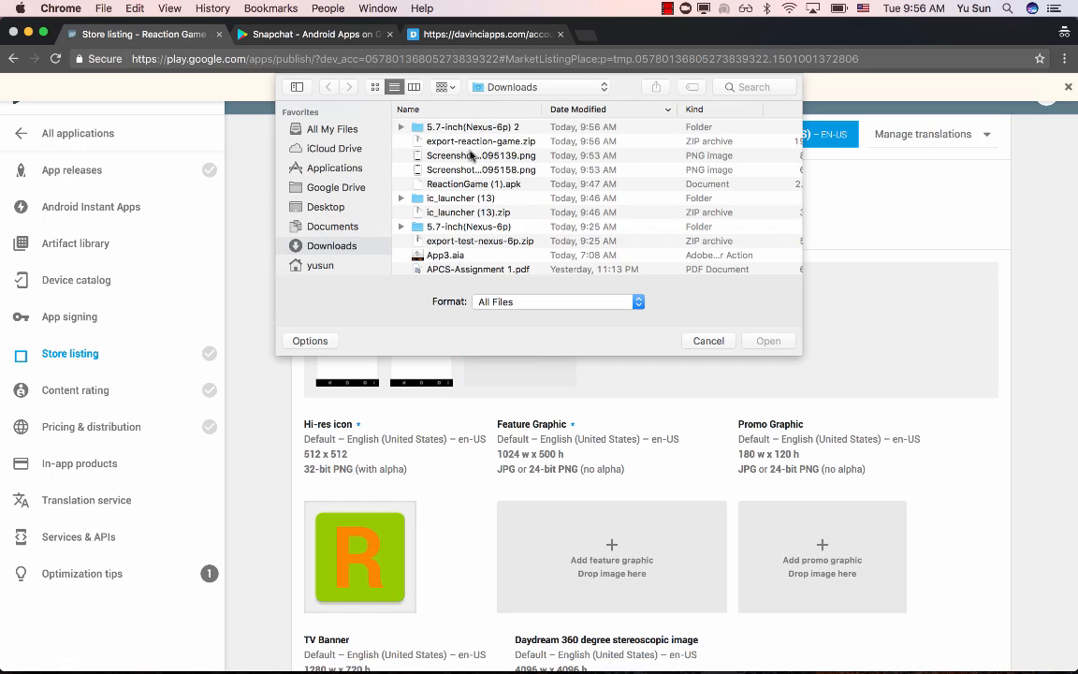
pyautogui.doubleClick(483, 128)
pyautogui.doubleClick(458, 128)
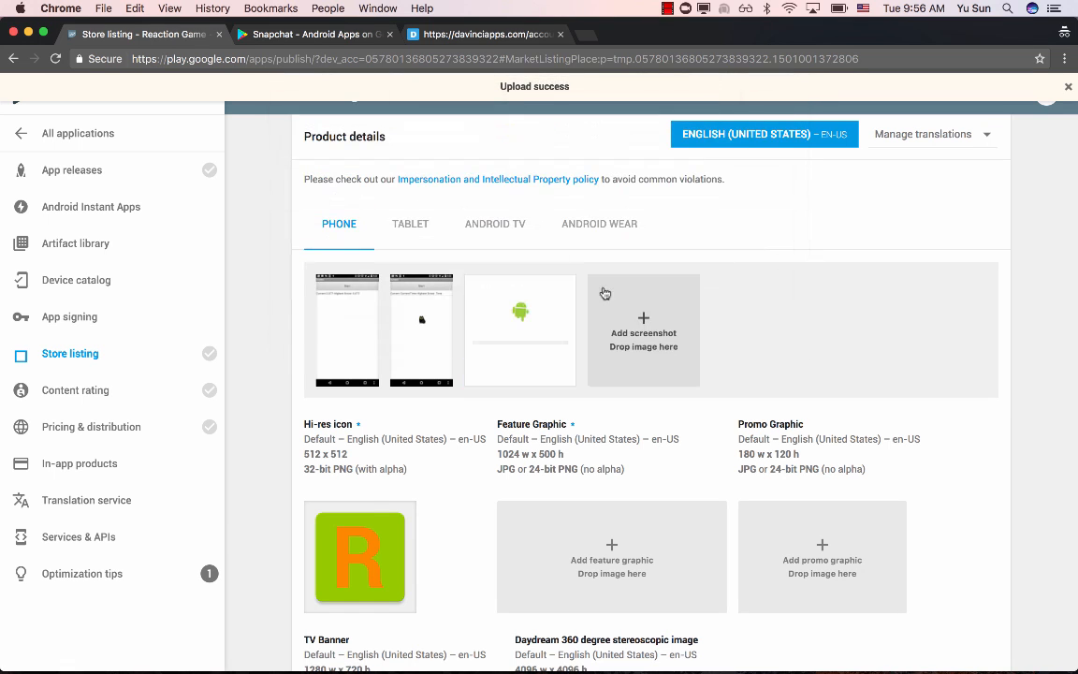
pyautogui.click(623, 302)
pyautogui.doubleClick(493, 144)
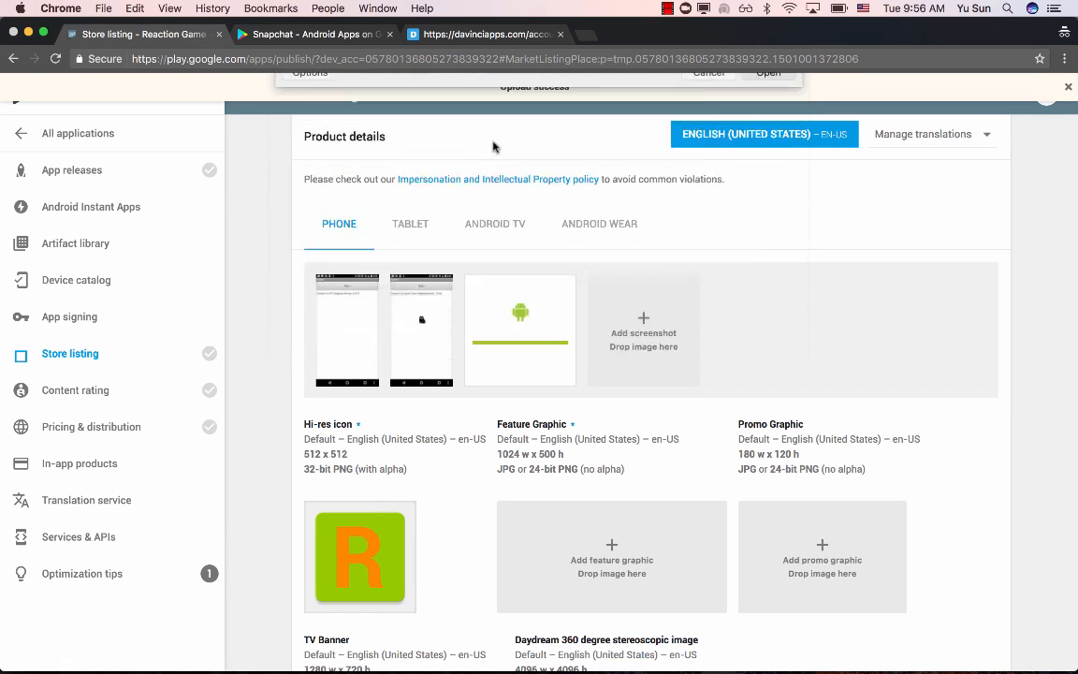
# - Remove the two original plain game screenshots from the phone screenshots of the store listing
pyautogui.click(435, 289)
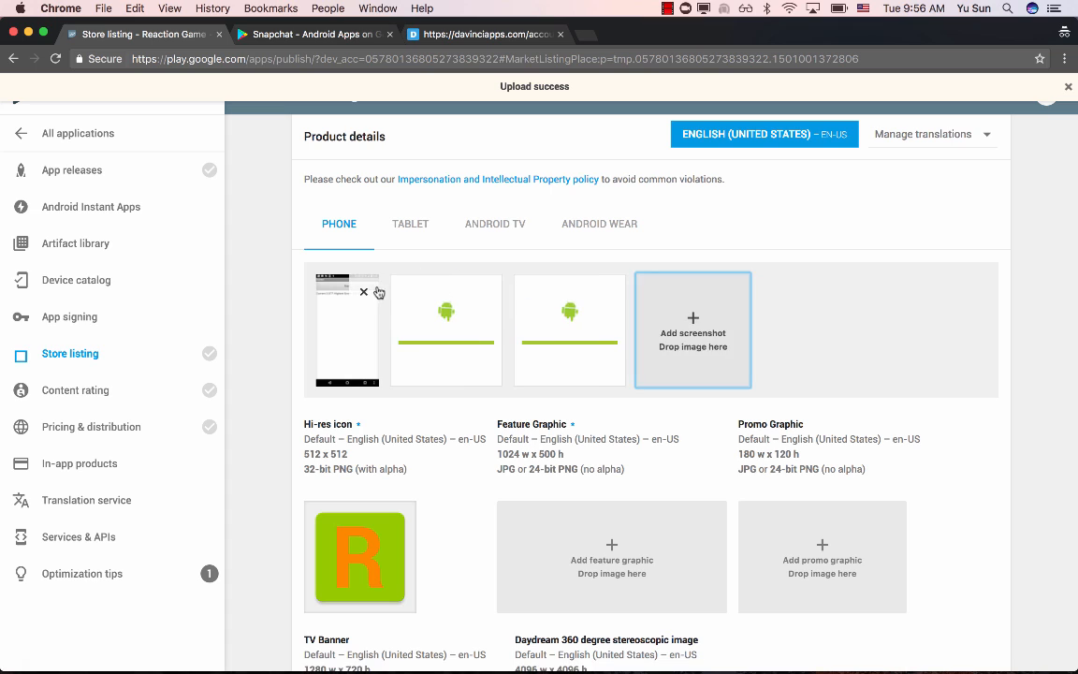
pyautogui.click(366, 290)
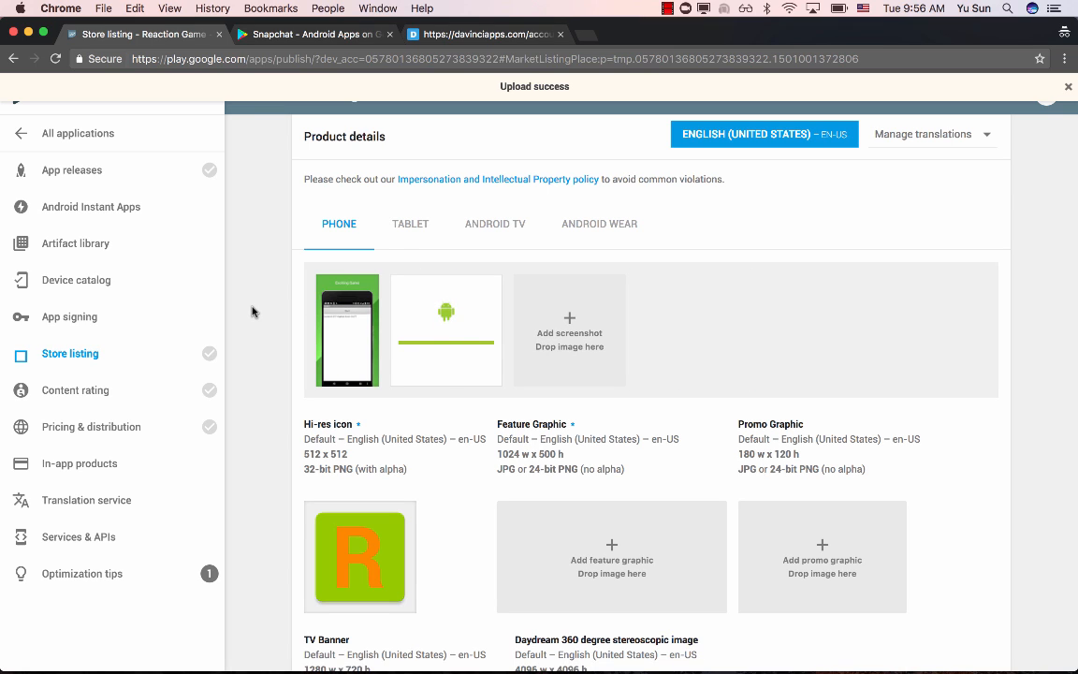
pyautogui.moveTo(349, 355)
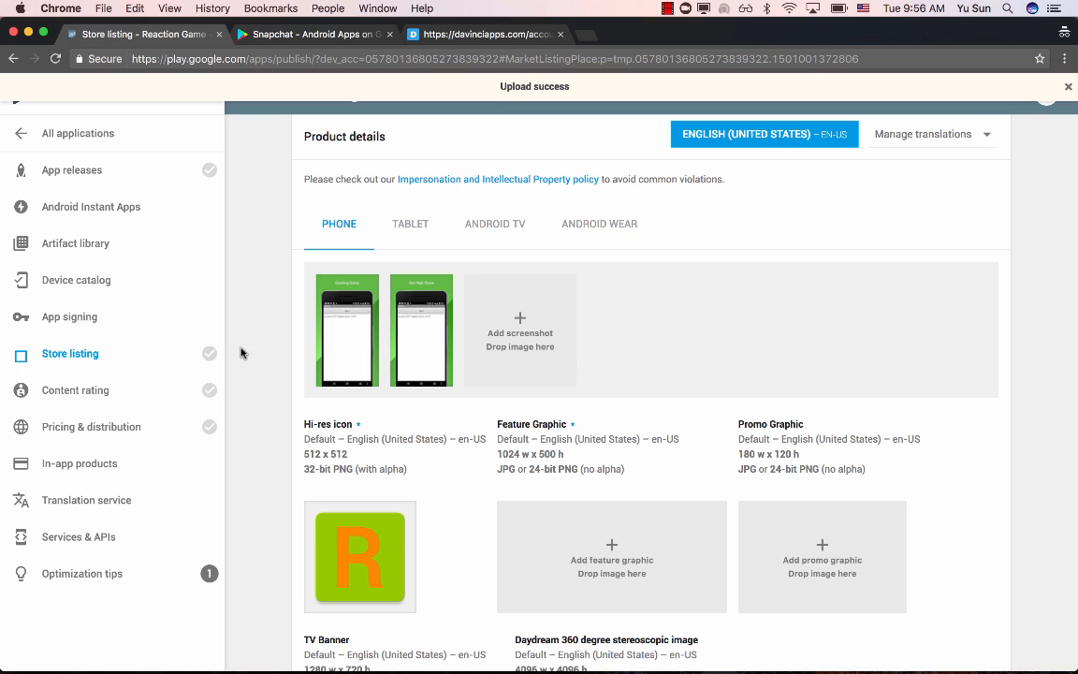
# - Review the feature graphic requirement and look at the Google Sheets store page on the mirrored phone in Vysor as an example
pyautogui.scroll(-2, 263, 362)
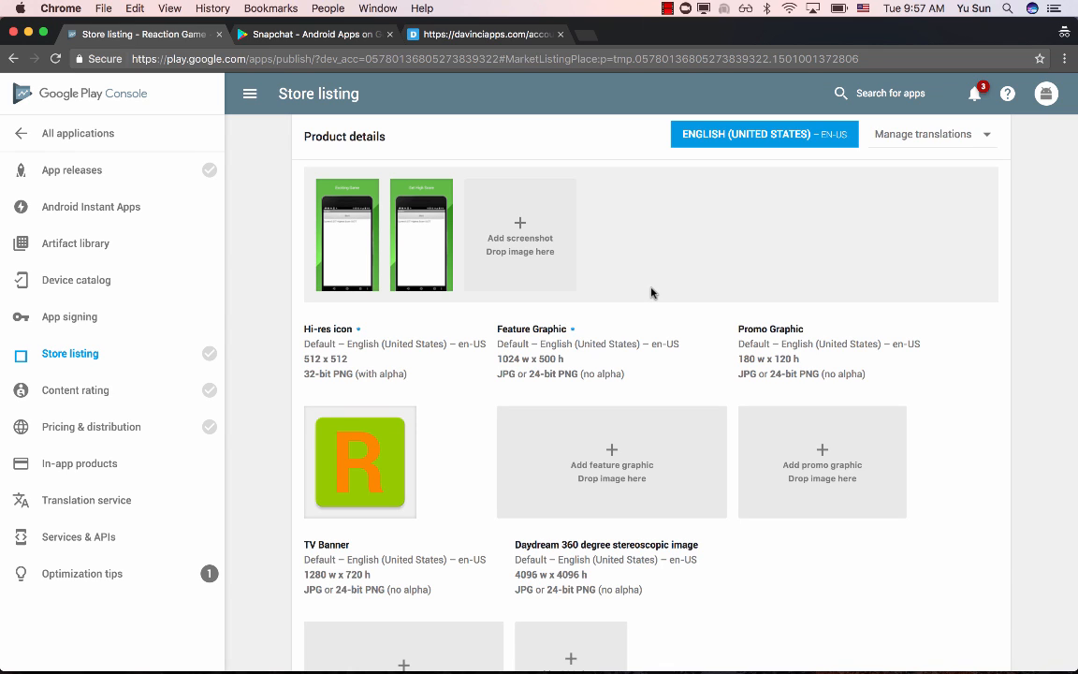
pyautogui.click(791, 655)
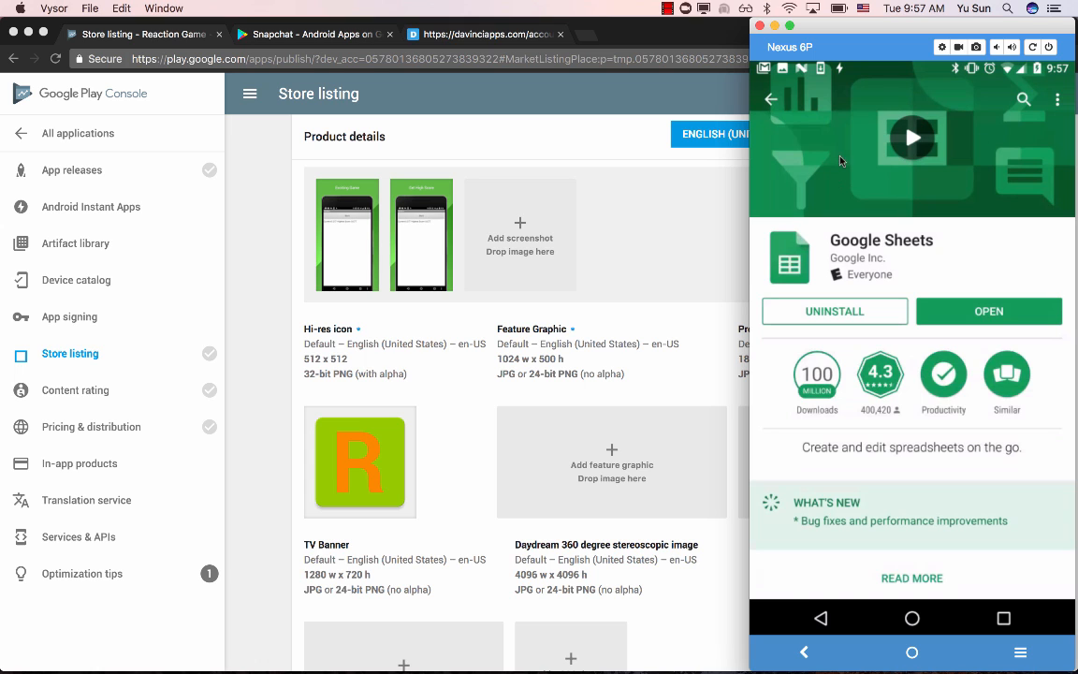
pyautogui.click(941, 199)
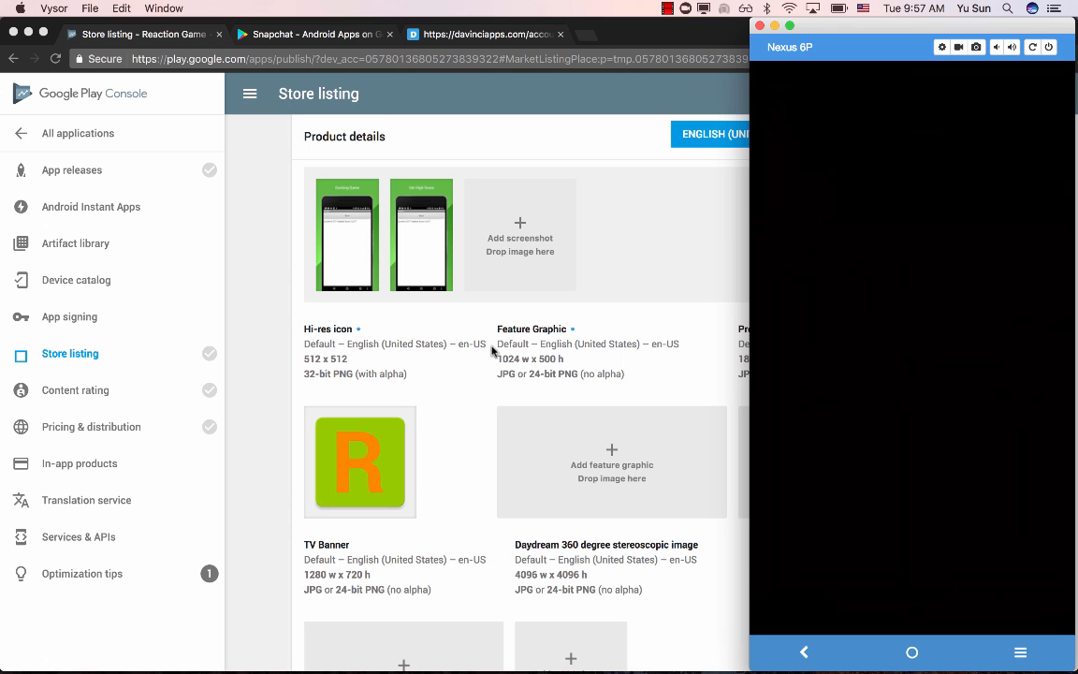
pyautogui.click(483, 375)
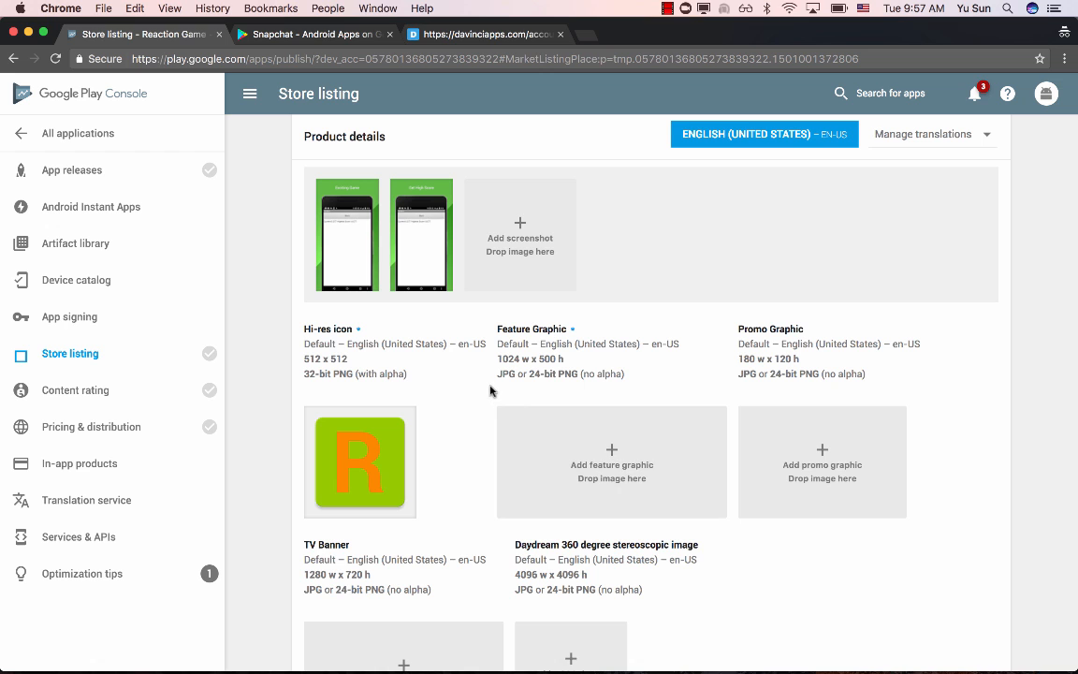
# - Search Google for "android feature graphic" in a new browser tab and open Norio's Android Feature Graphic Generator
pyautogui.press('super+t')
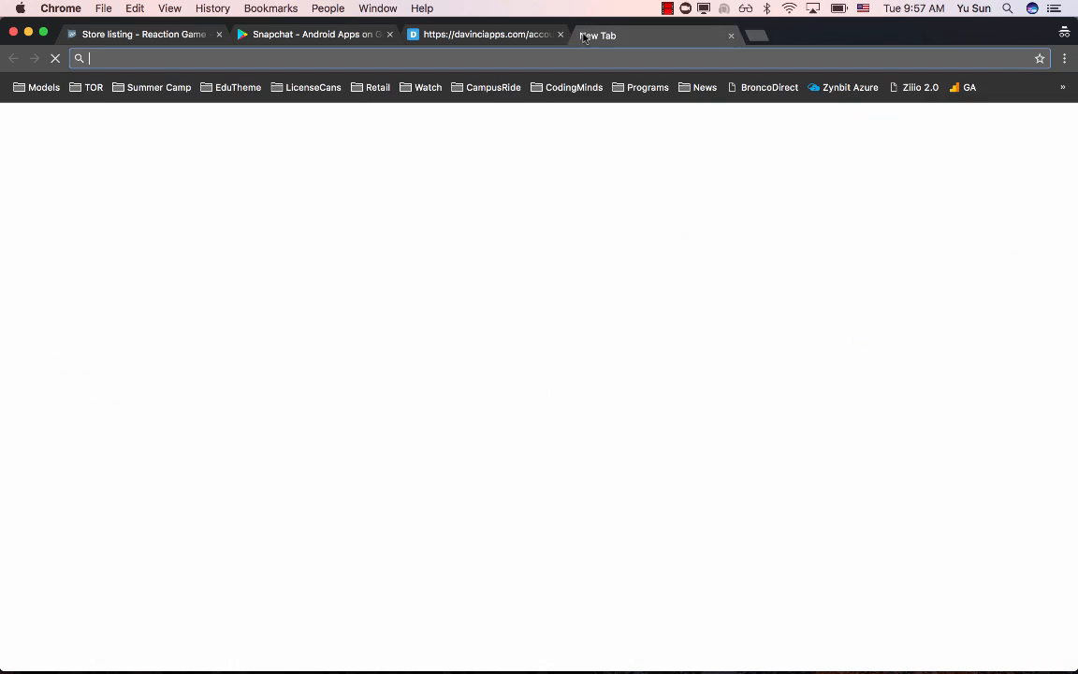
pyautogui.write('google.com')
pyautogui.press('Return')
pyautogui.write('andr')
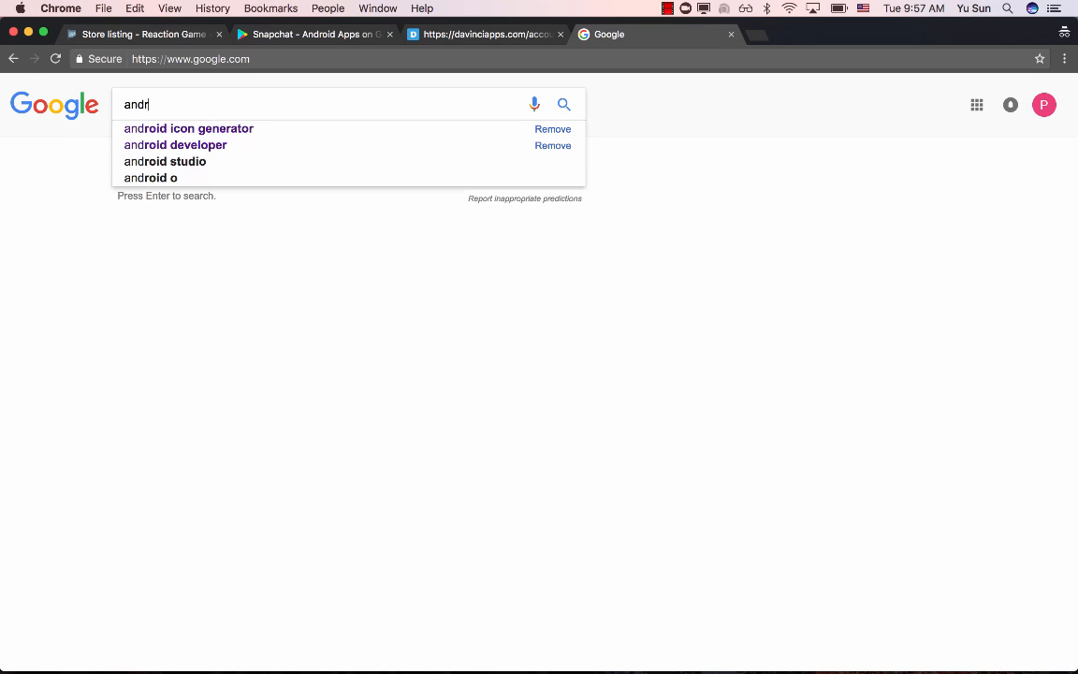
pyautogui.write('oid fea')
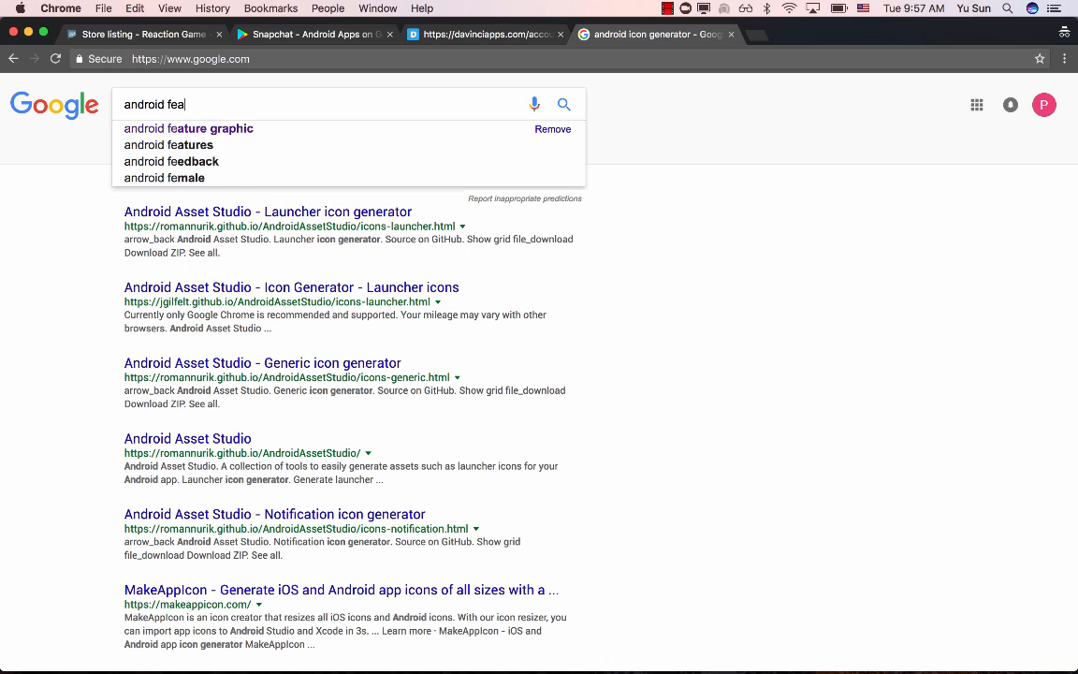
pyautogui.write('ture graphic')
pyautogui.press('Return')
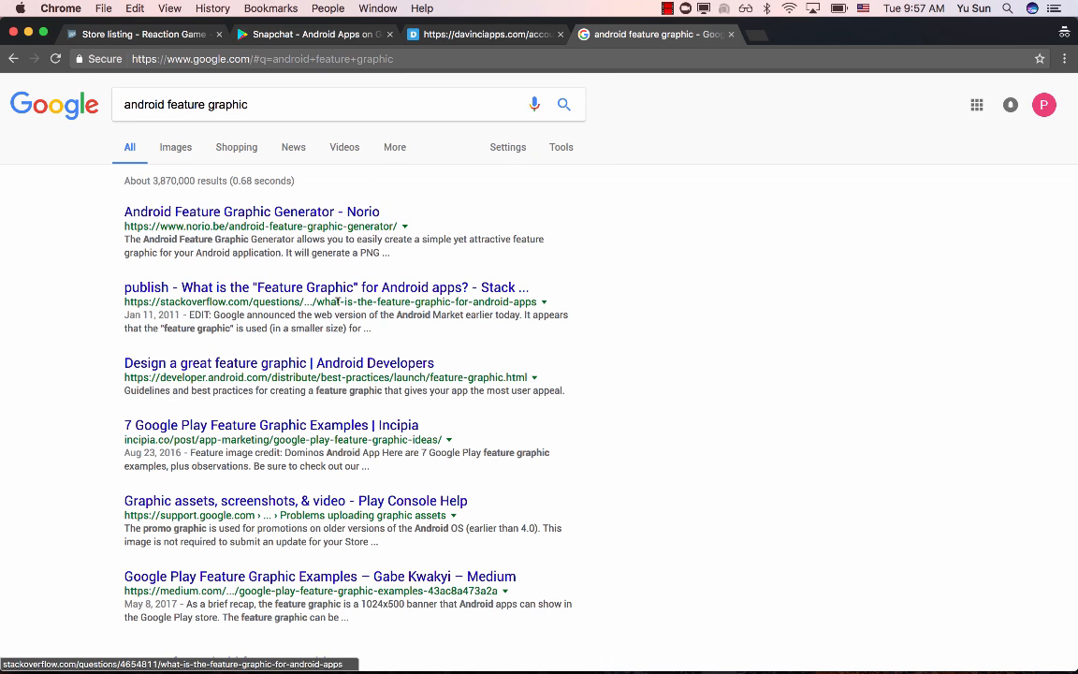
pyautogui.click(251, 213)
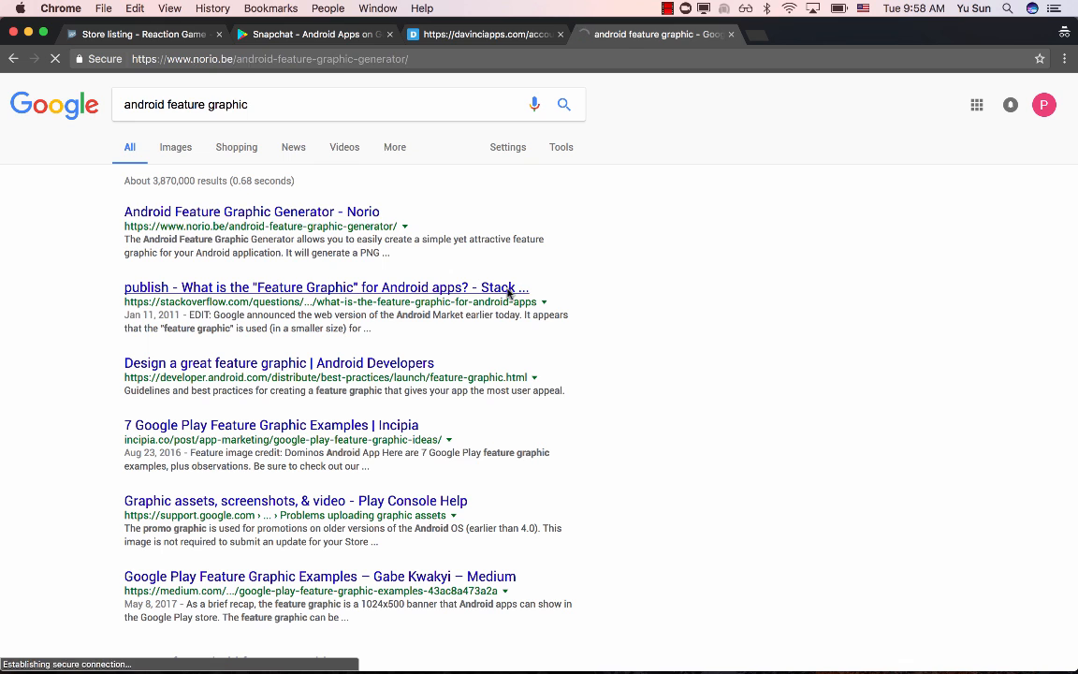
# - Set the feature graphic's title text to "Reaction Game", keep the default subtitle and check the preview
pyautogui.scroll(-3, 149, 313)
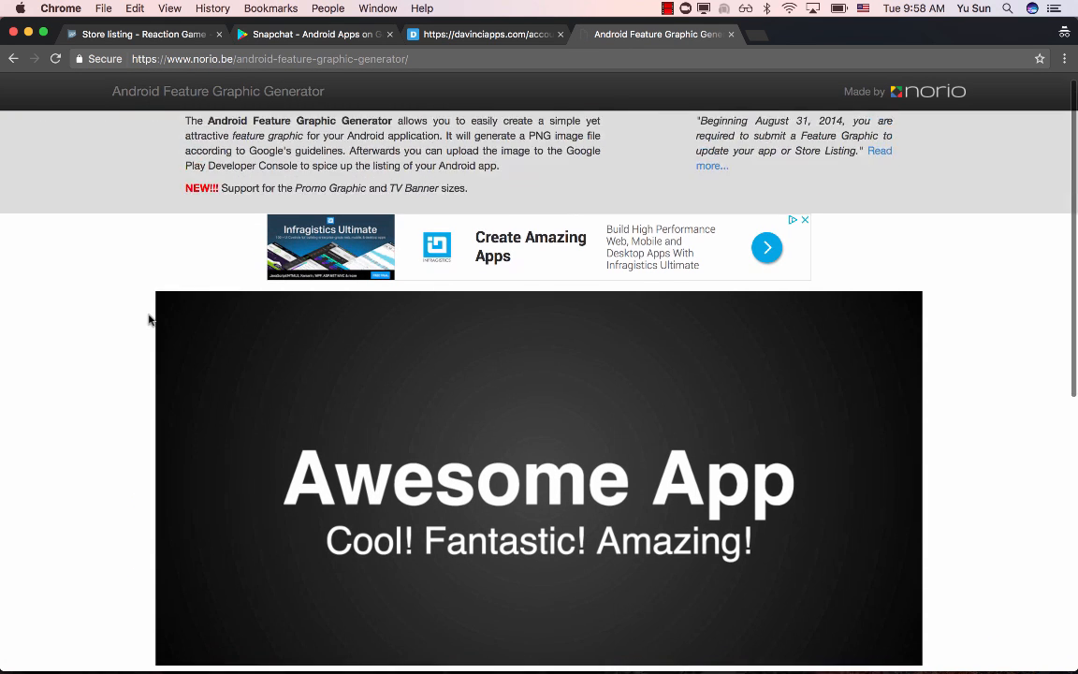
pyautogui.scroll(-7, 538, 402)
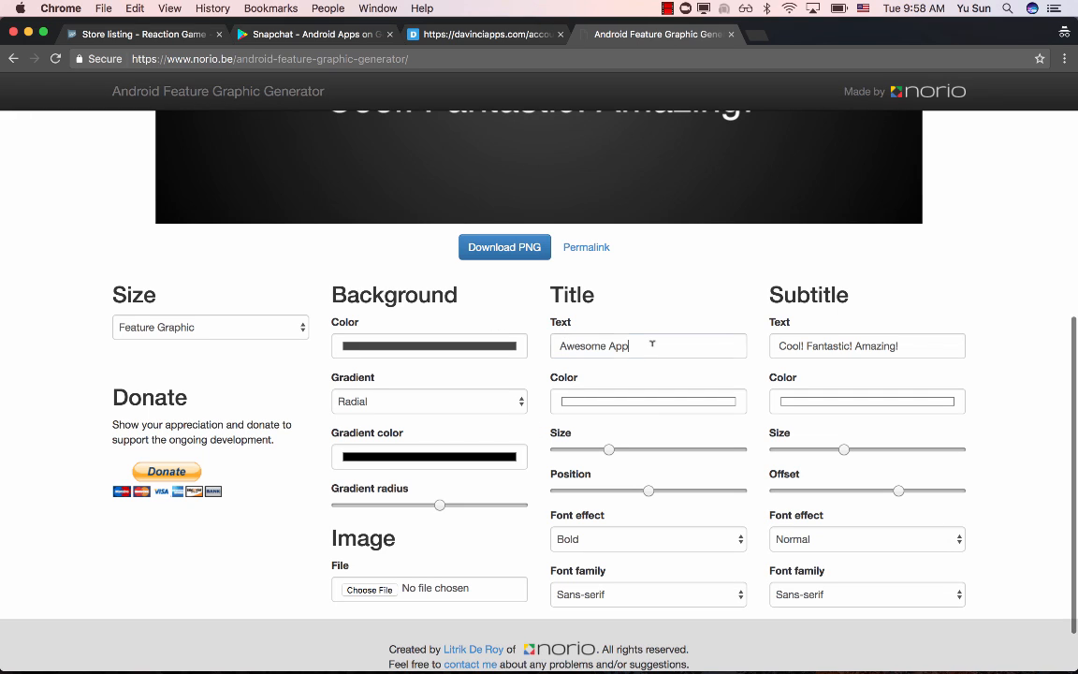
pyautogui.doubleClick(652, 343)
pyautogui.press('super+a')
pyautogui.write('Rea')
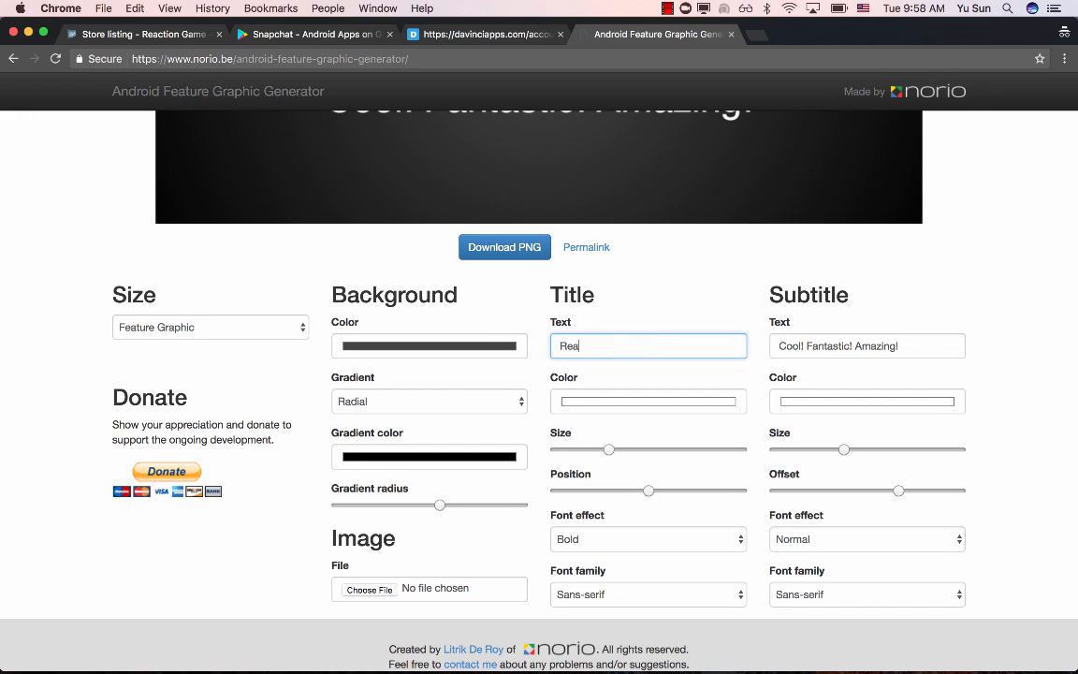
pyautogui.click(640, 281)
pyautogui.doubleClick(869, 346)
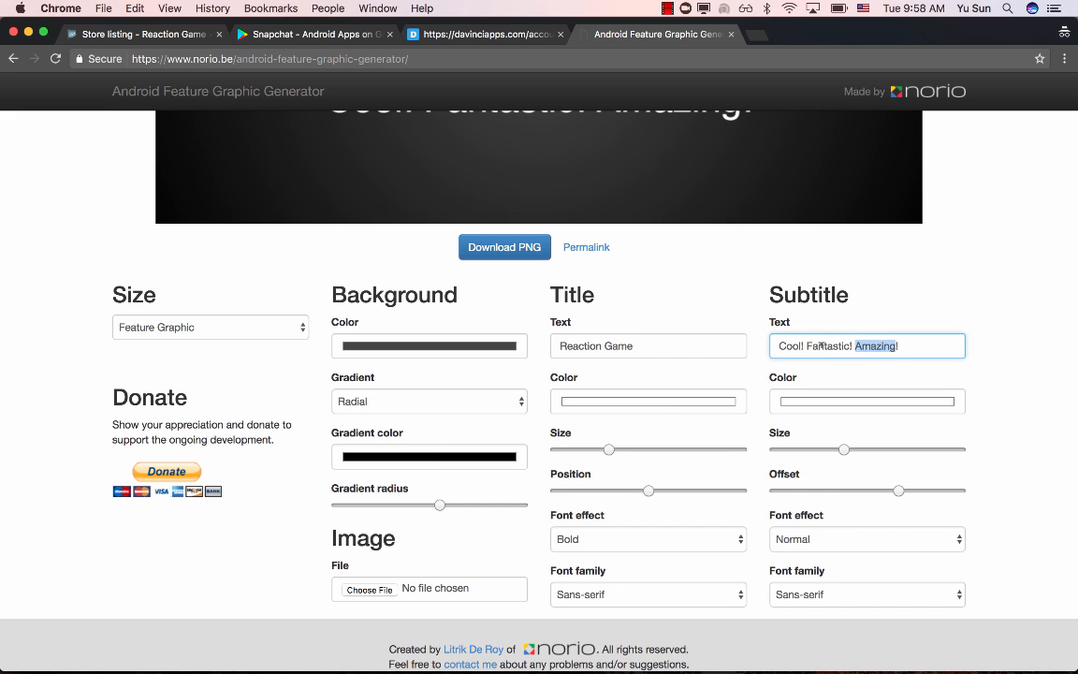
pyautogui.click(669, 298)
pyautogui.scroll(9, 668, 298)
pyautogui.scroll(-7, 440, 371)
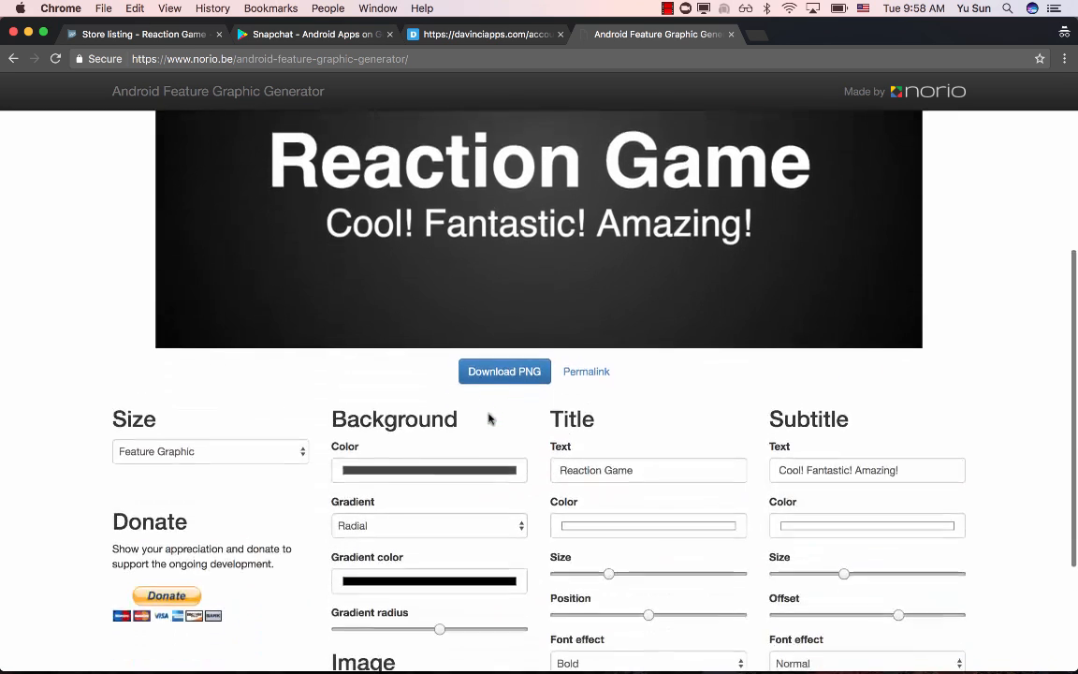
# - Set the feature graphic's background color to Brown and its gradient color to Blue
pyautogui.scroll(-3, 489, 418)
pyautogui.click(455, 361)
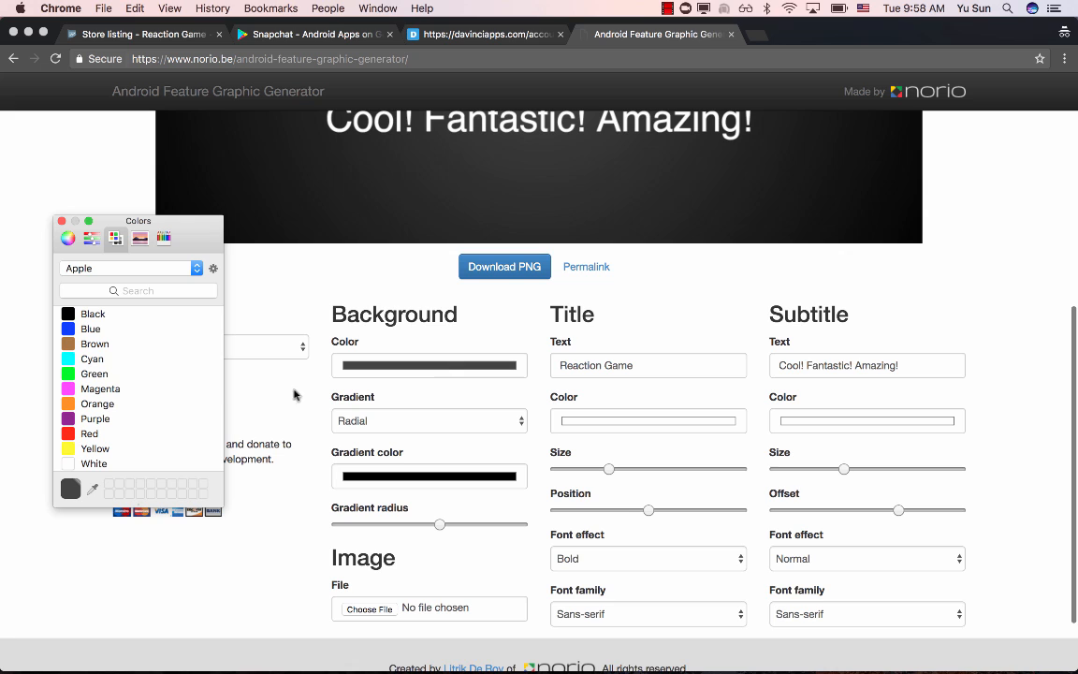
pyautogui.click(110, 345)
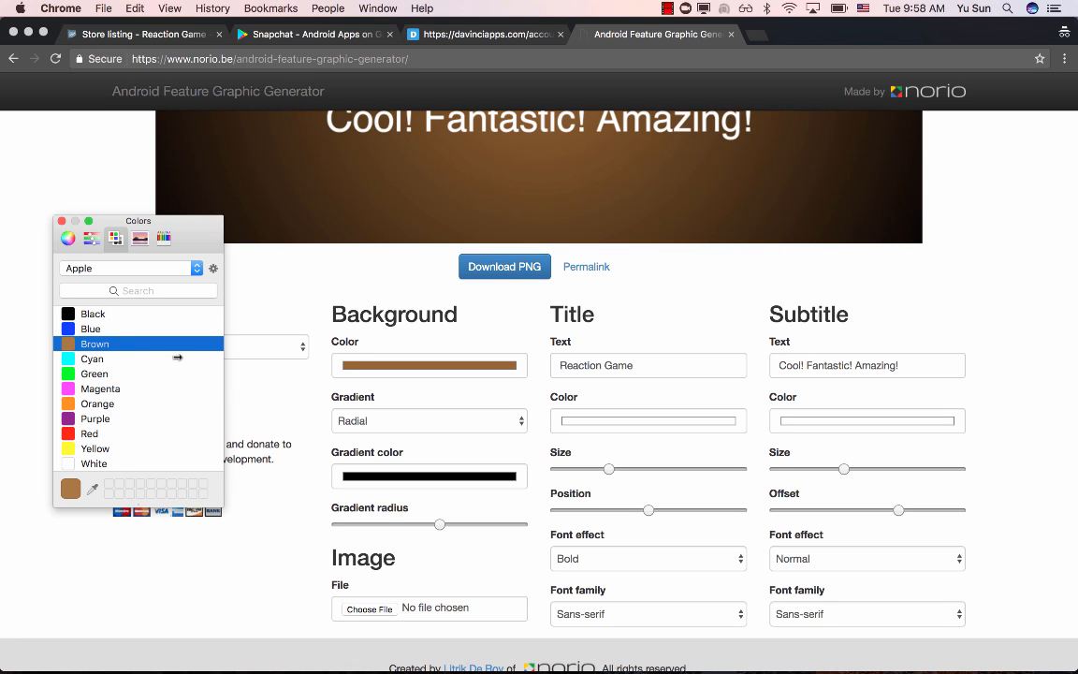
pyautogui.click(415, 475)
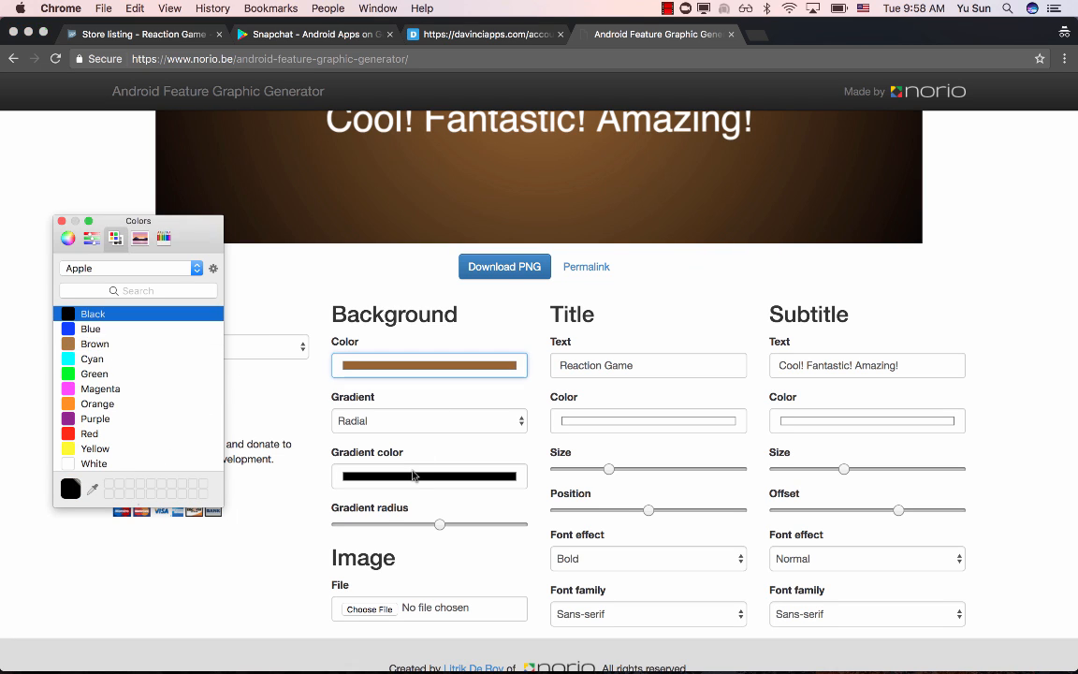
pyautogui.click(95, 331)
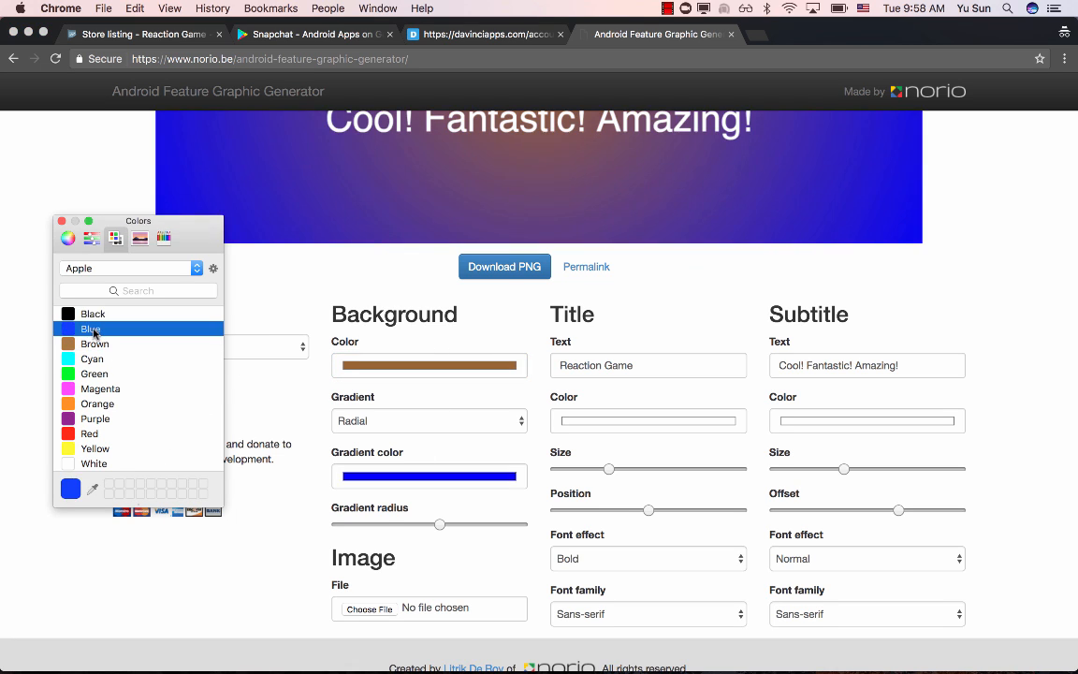
pyautogui.click(62, 221)
pyautogui.scroll(5, 33, 356)
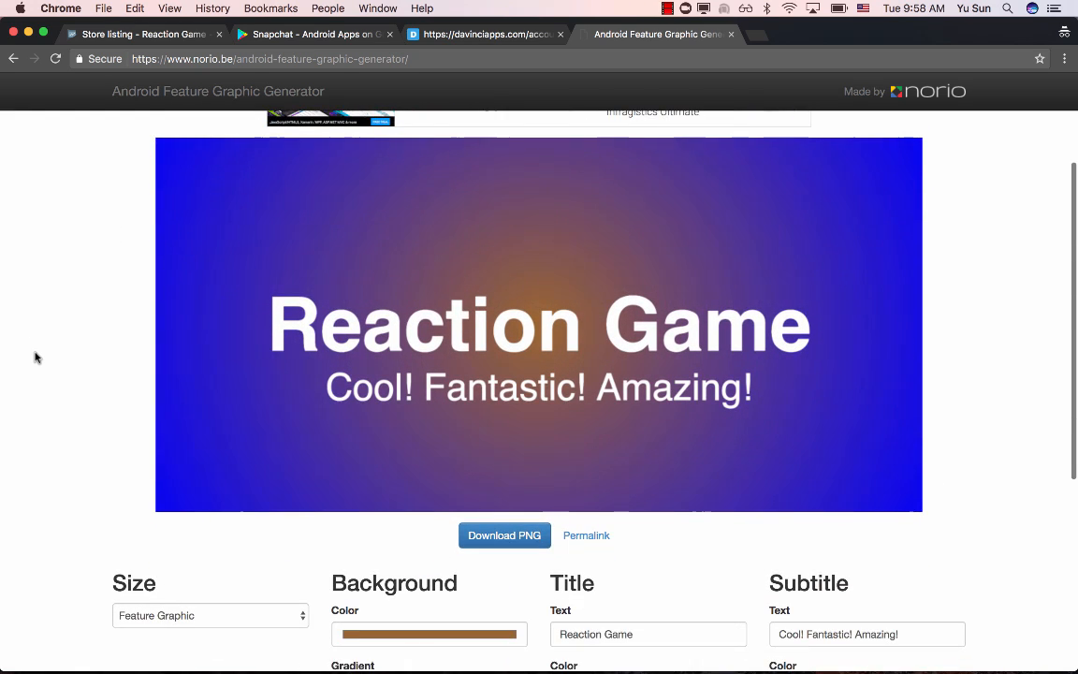
# - Download the feature graphic as a PNG and upload it from Downloads as the feature graphic in the Play Console store listing
pyautogui.scroll(-3, 446, 331)
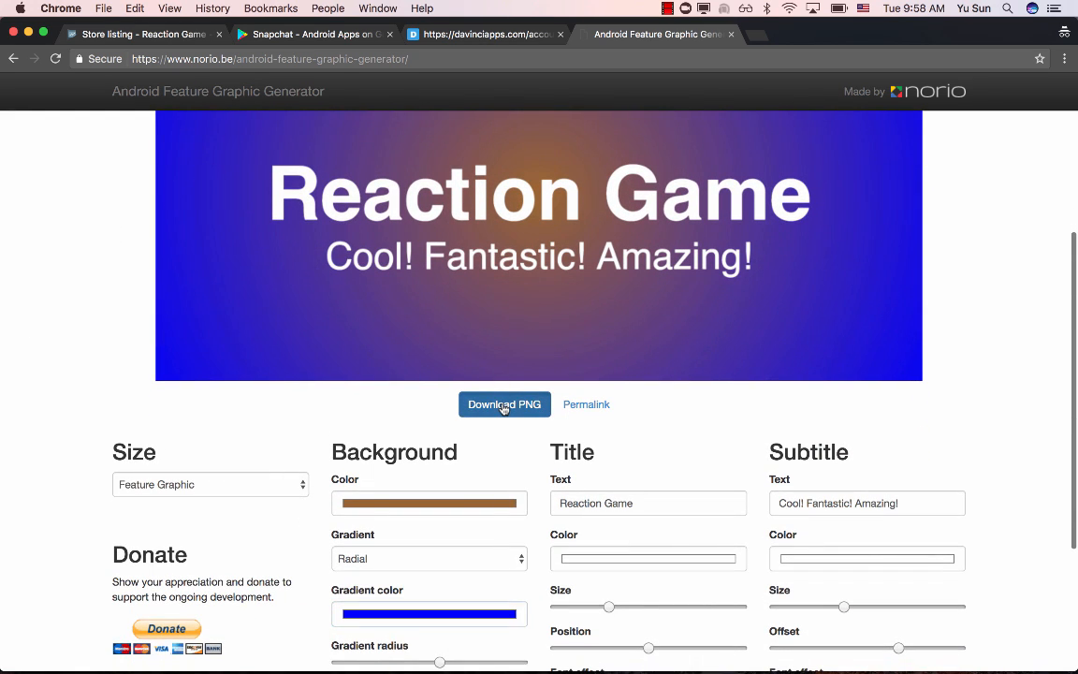
pyautogui.click(503, 405)
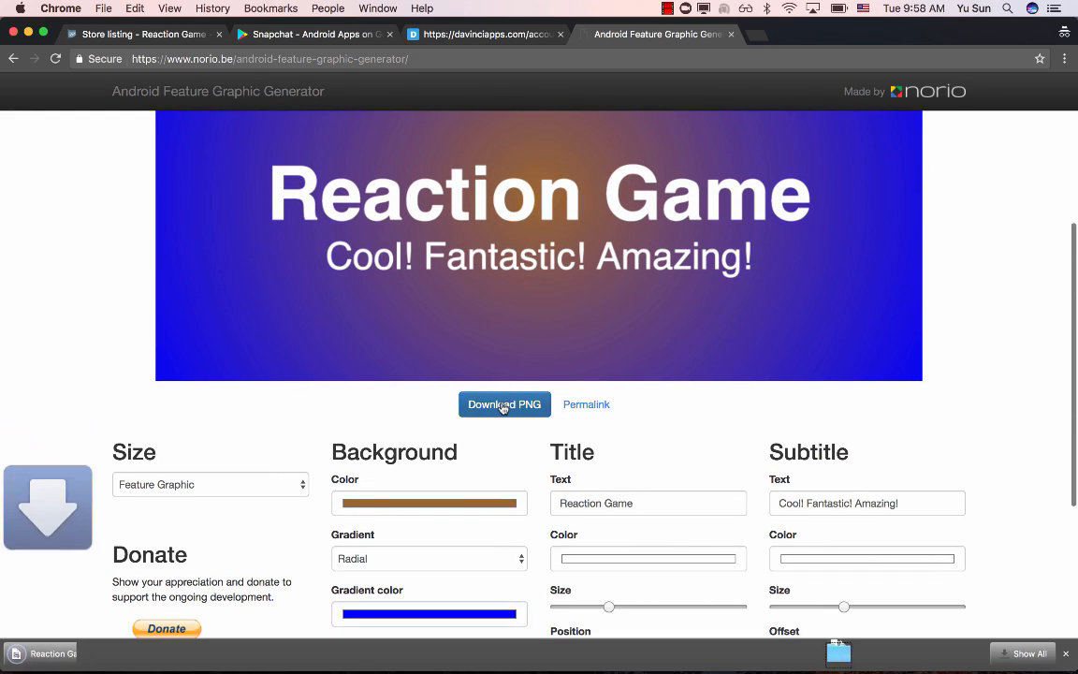
pyautogui.click(281, 33)
pyautogui.click(174, 37)
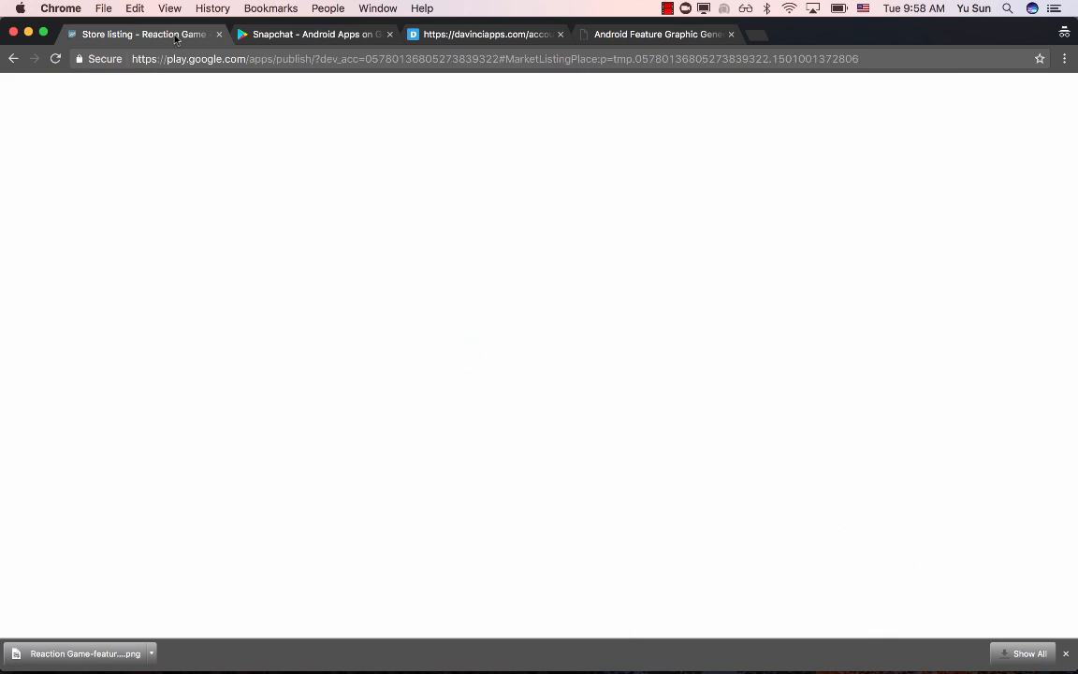
pyautogui.click(637, 462)
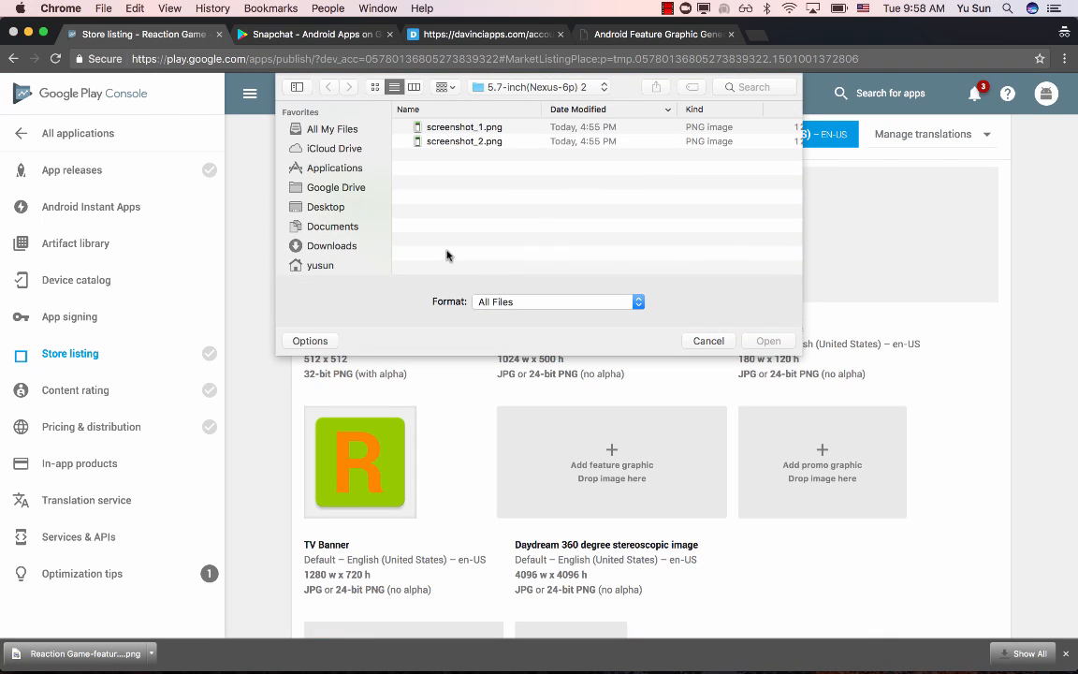
pyautogui.click(336, 245)
pyautogui.doubleClick(477, 128)
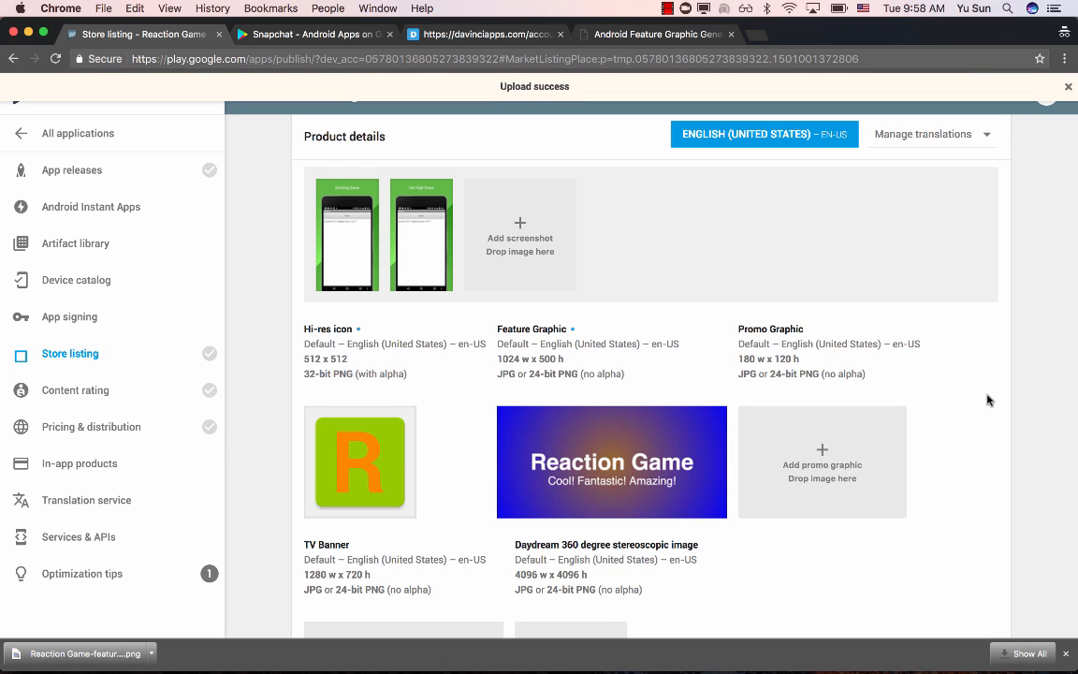
# - Set the application type to Games in the store listing's categorization
pyautogui.scroll(10, 987, 401)
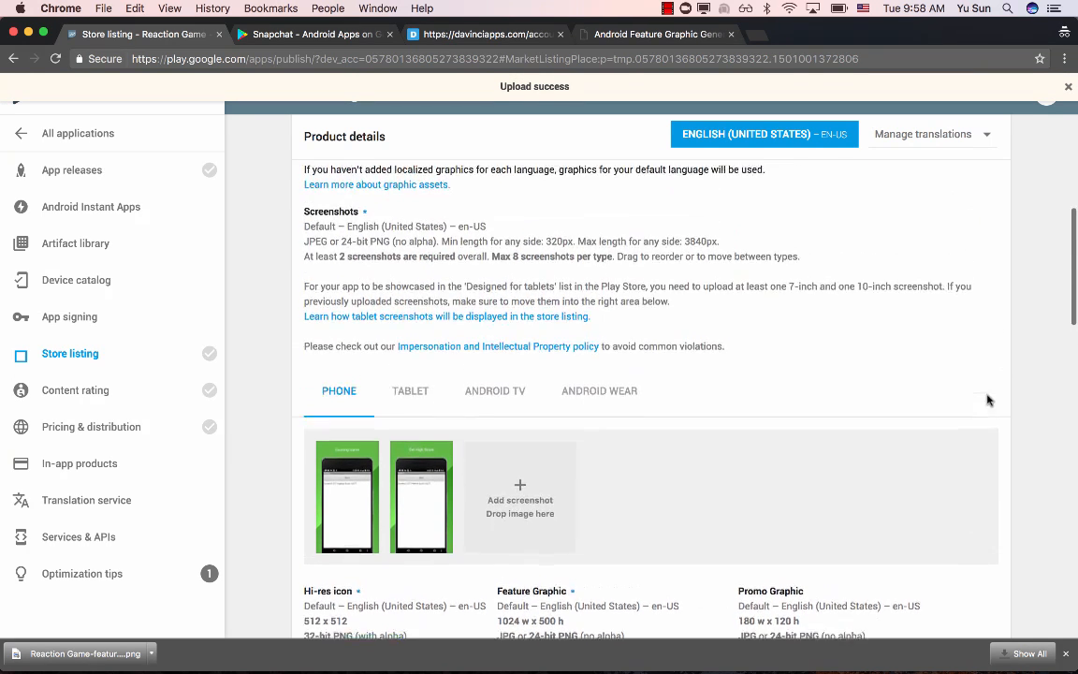
pyautogui.scroll(3, 986, 400)
pyautogui.scroll(-12, 987, 400)
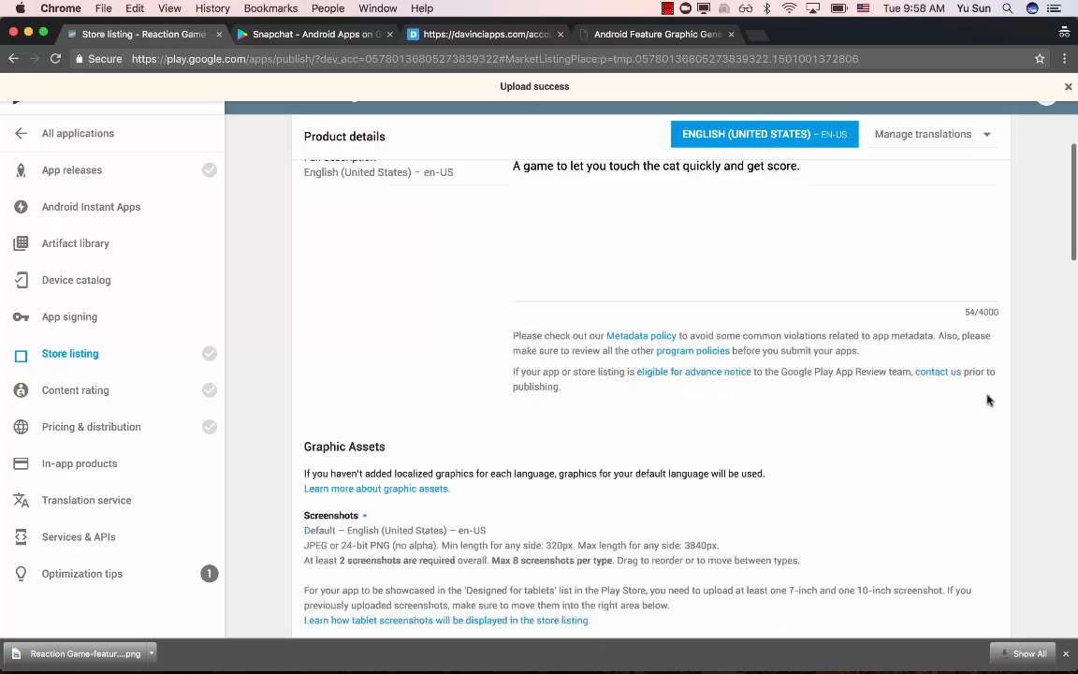
pyautogui.scroll(-5, 987, 400)
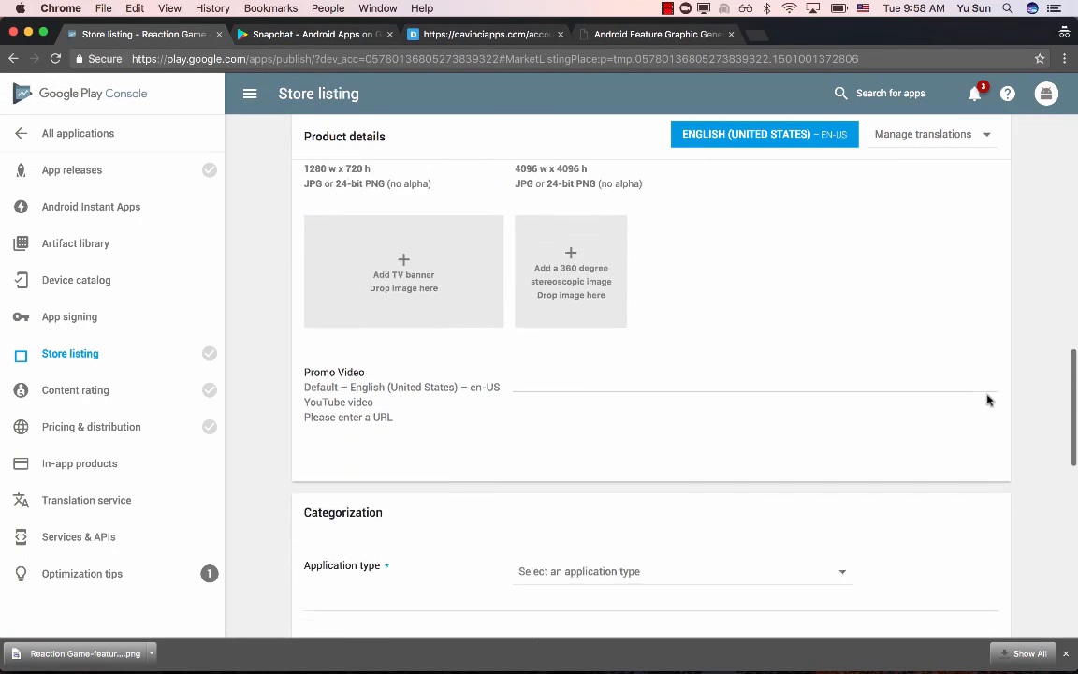
pyautogui.click(580, 304)
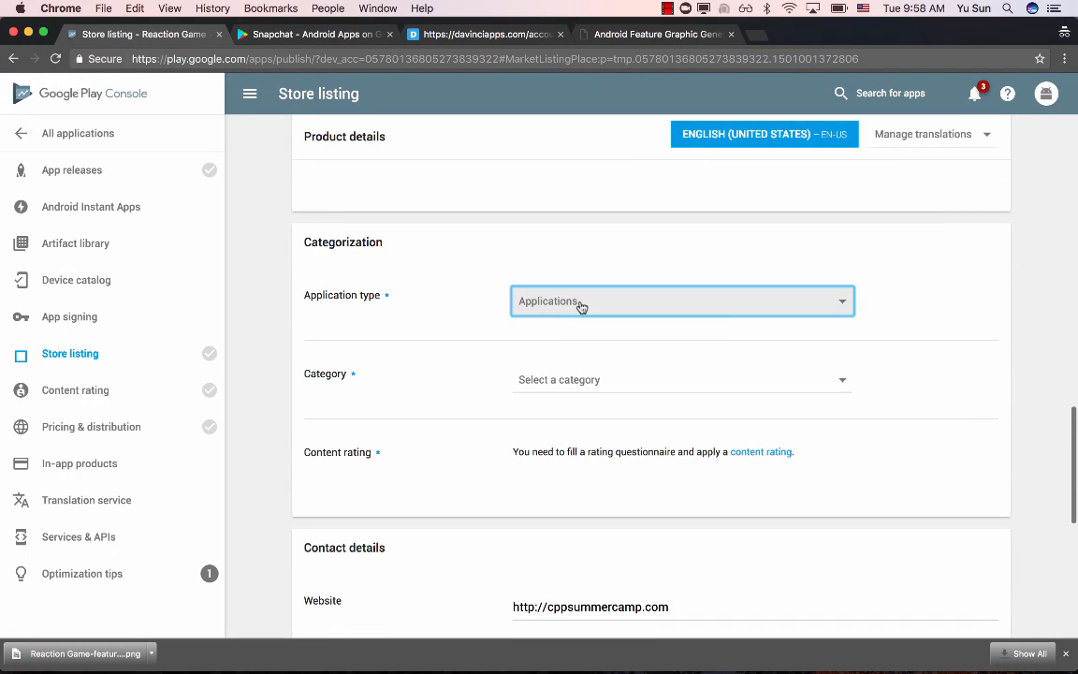
pyautogui.click(578, 327)
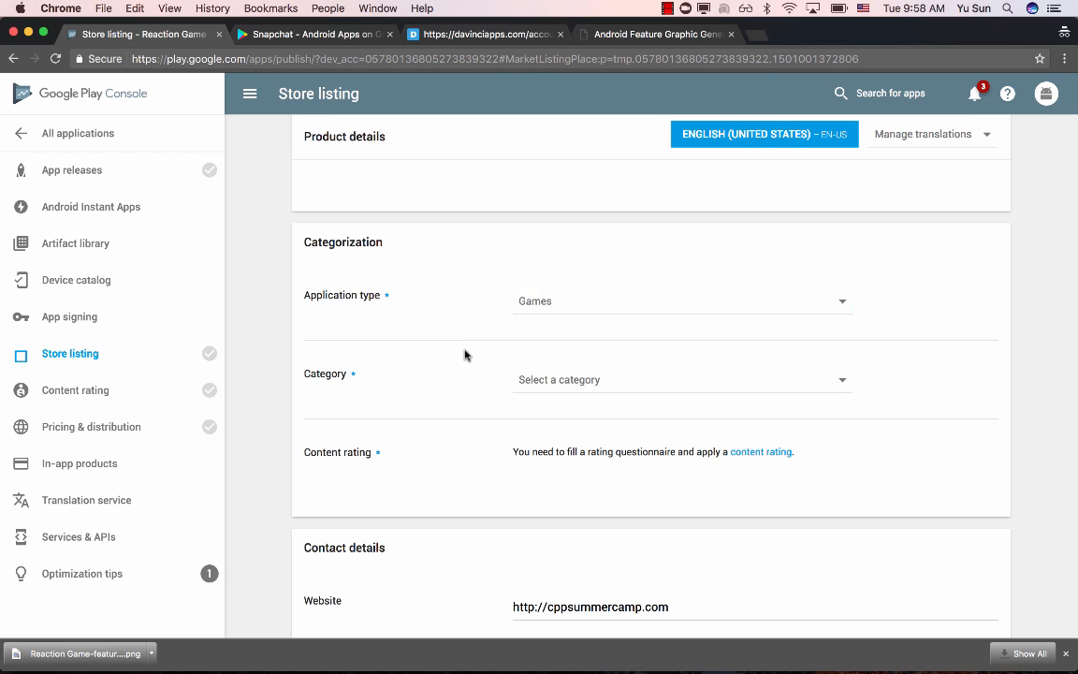
# - Choose Racing as the game's category in the store listing
pyautogui.scroll(-1, 464, 353)
pyautogui.click(580, 356)
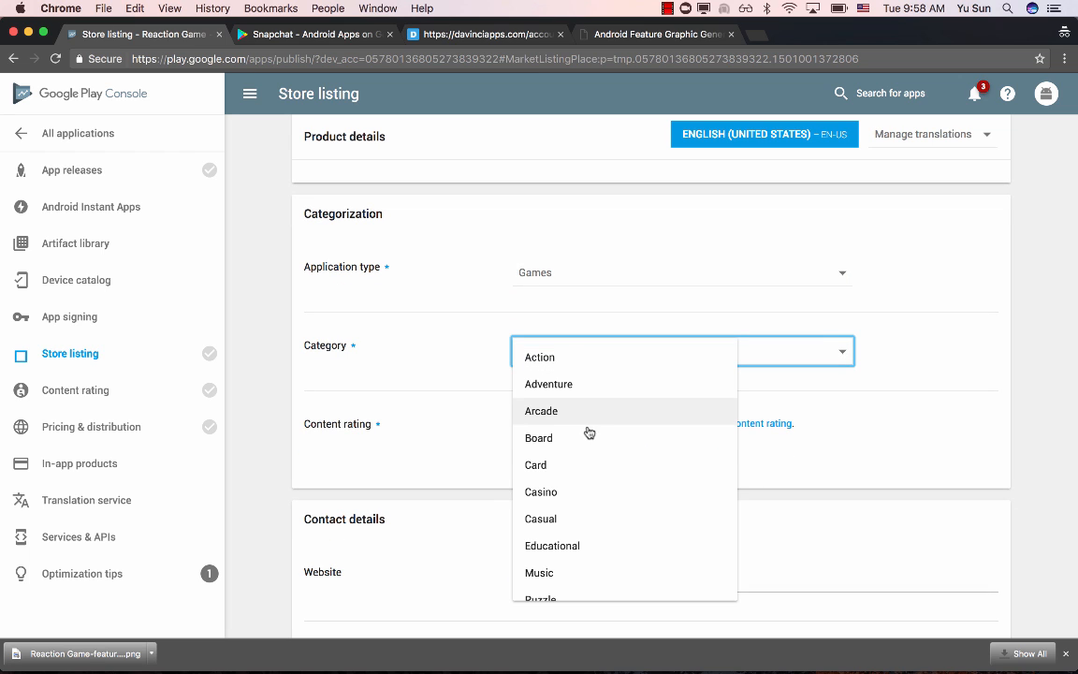
pyautogui.scroll(-4, 587, 430)
pyautogui.scroll(-3, 589, 432)
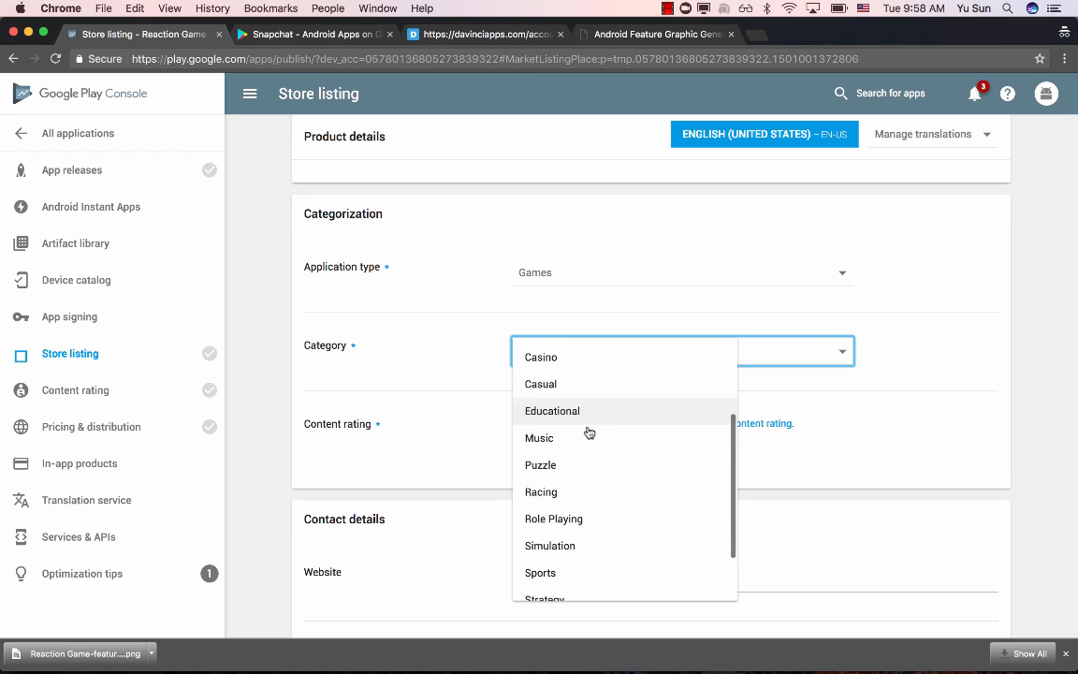
pyautogui.scroll(-3, 597, 478)
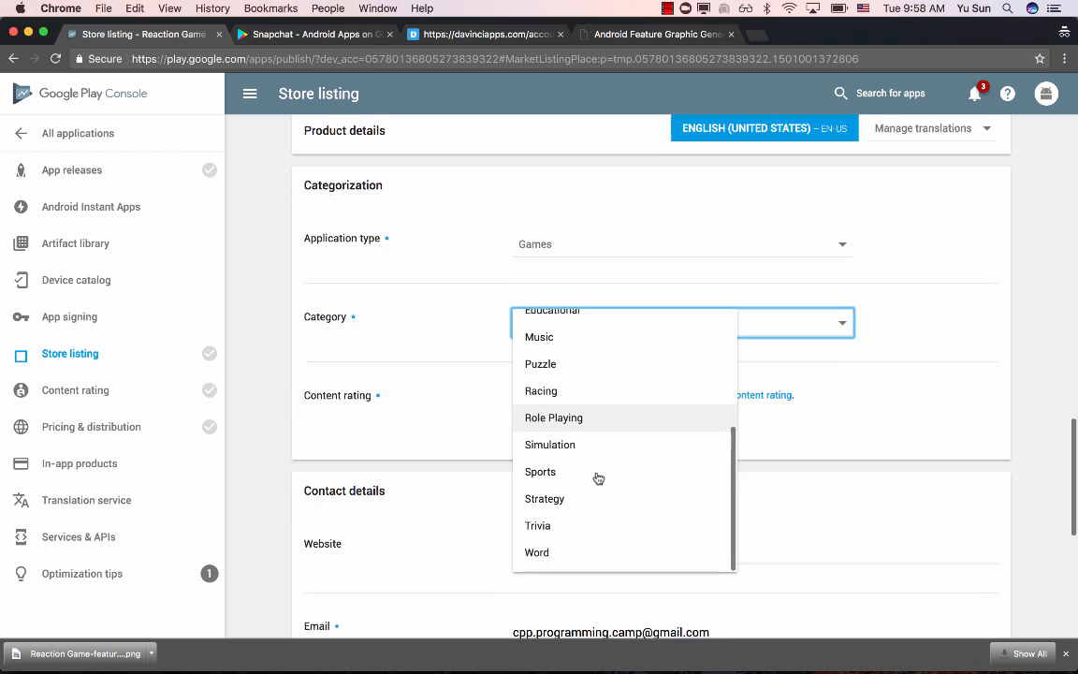
pyautogui.scroll(2, 599, 482)
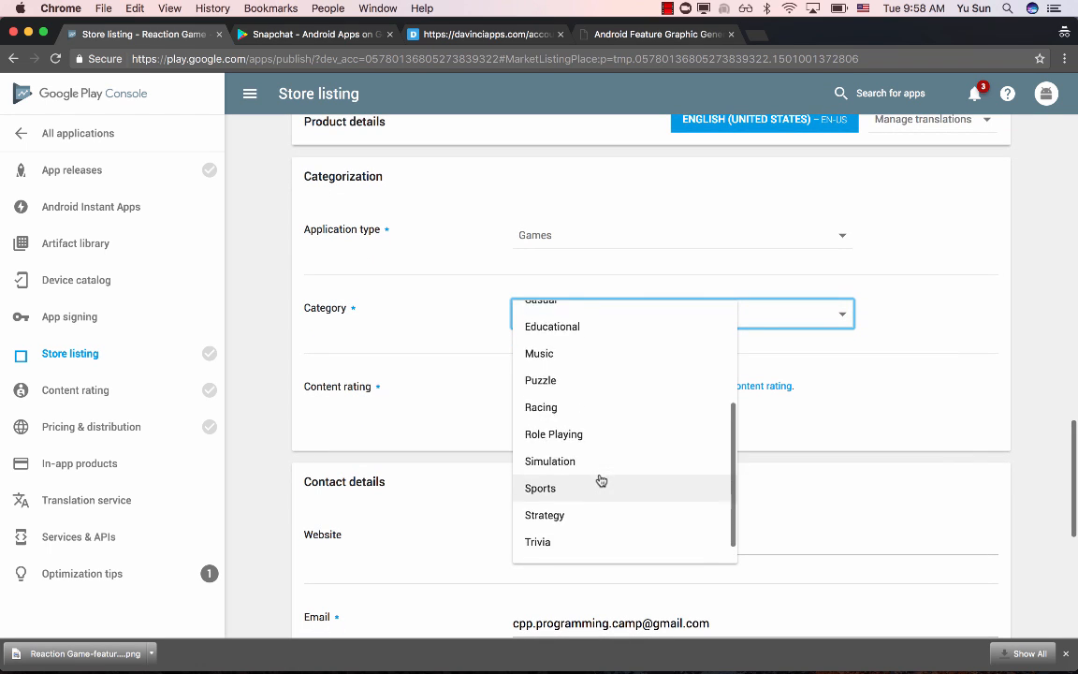
pyautogui.click(597, 421)
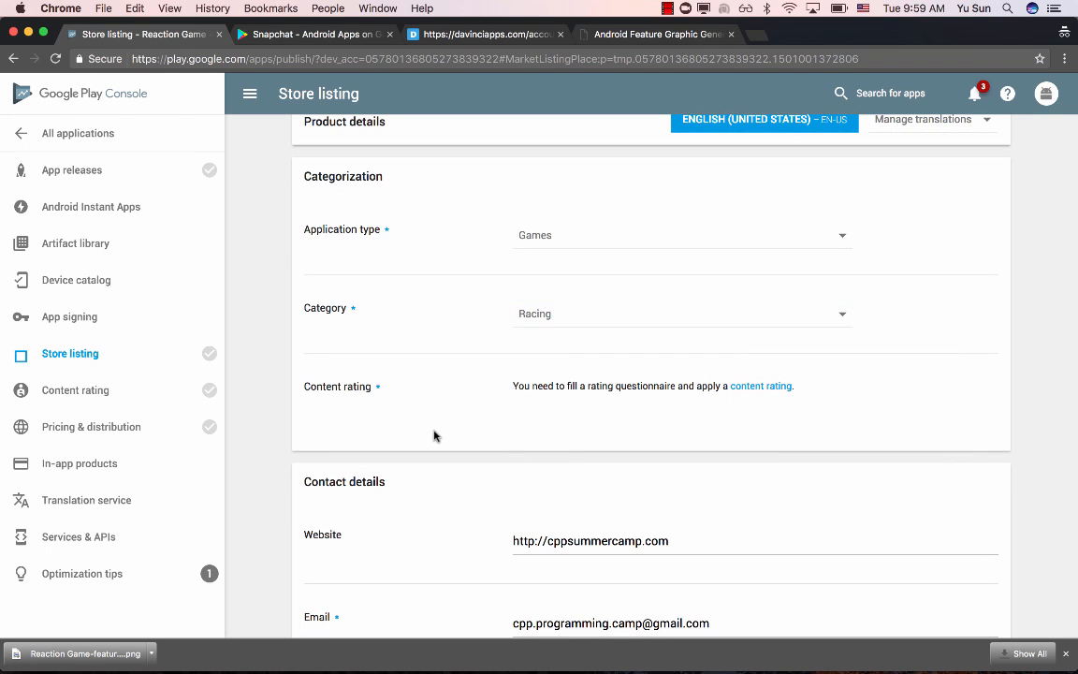
# - Review the contact details and opt out of submitting a privacy policy URL at this time
pyautogui.scroll(-1, 422, 413)
pyautogui.scroll(-5, 422, 412)
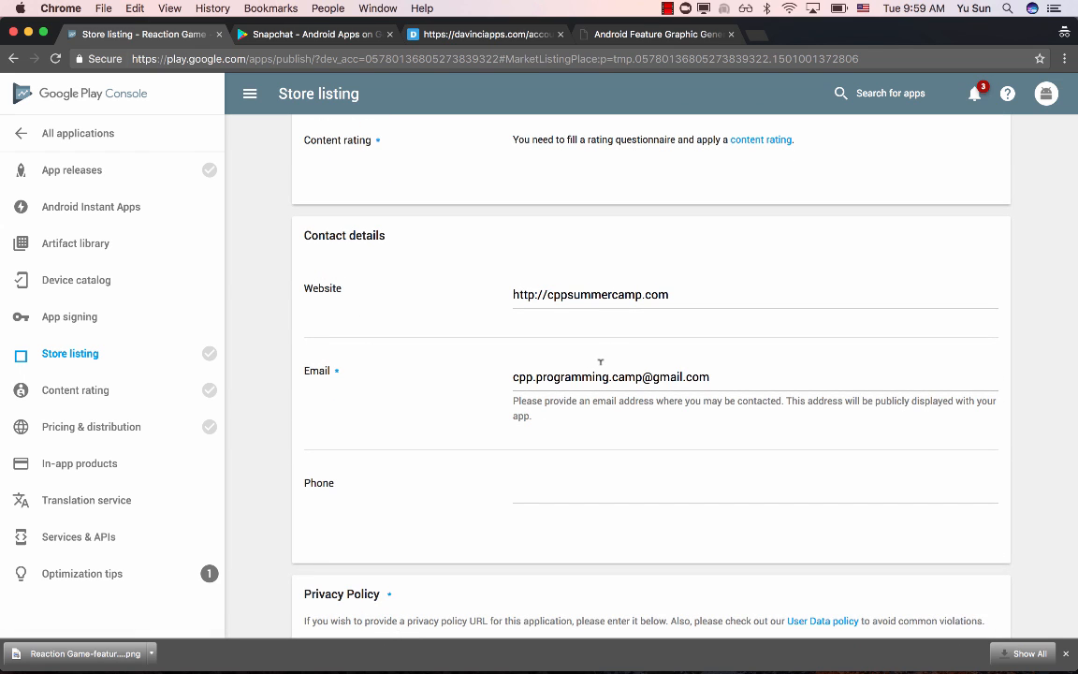
pyautogui.scroll(-5, 600, 361)
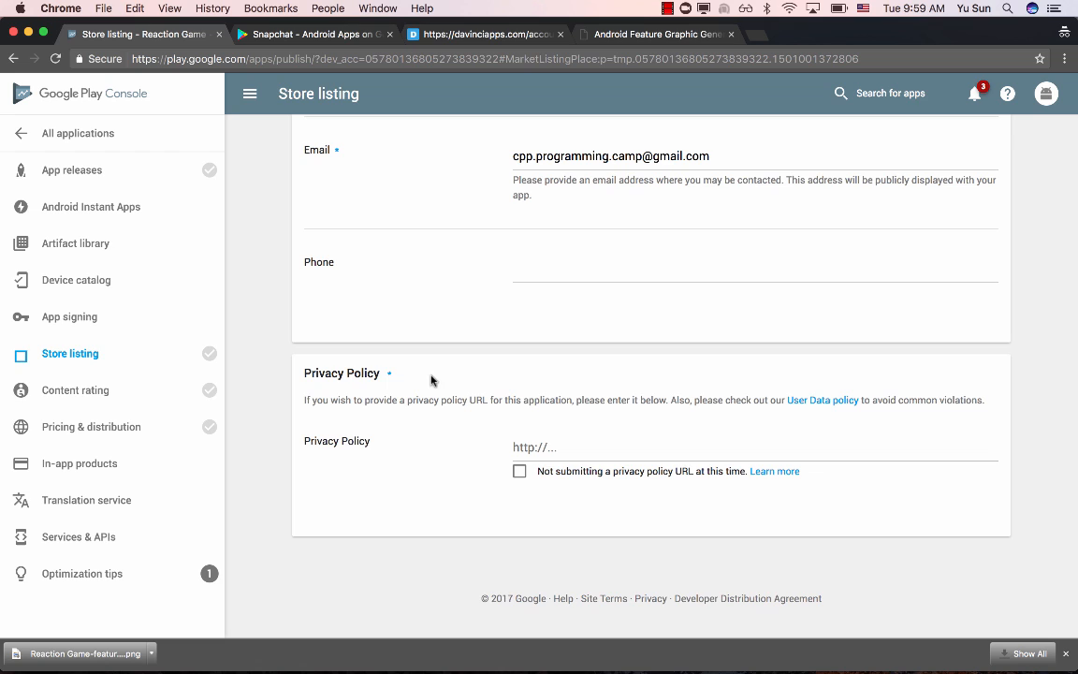
pyautogui.scroll(-1, 486, 379)
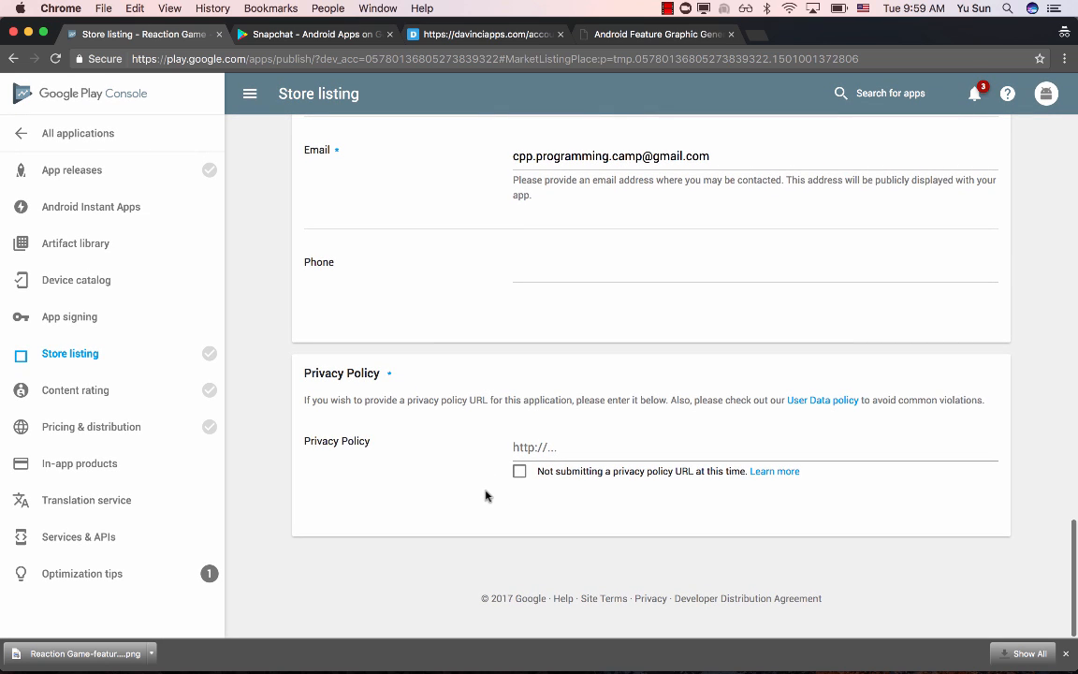
pyautogui.click(518, 473)
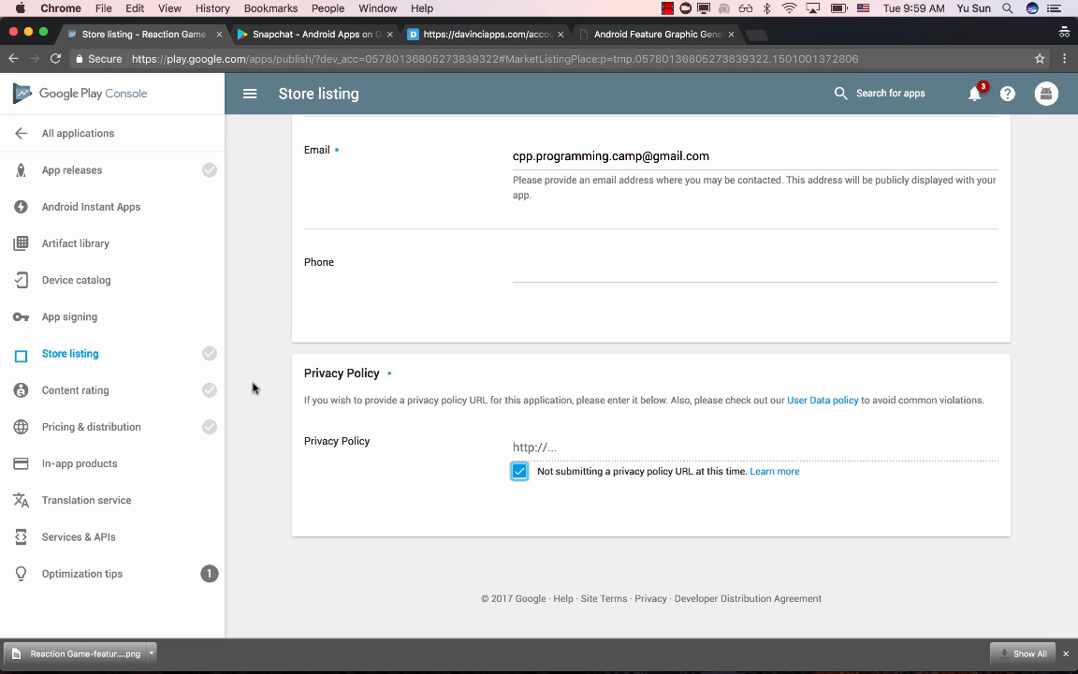
# - Save the completed store listing as a draft
pyautogui.scroll(20, 251, 386)
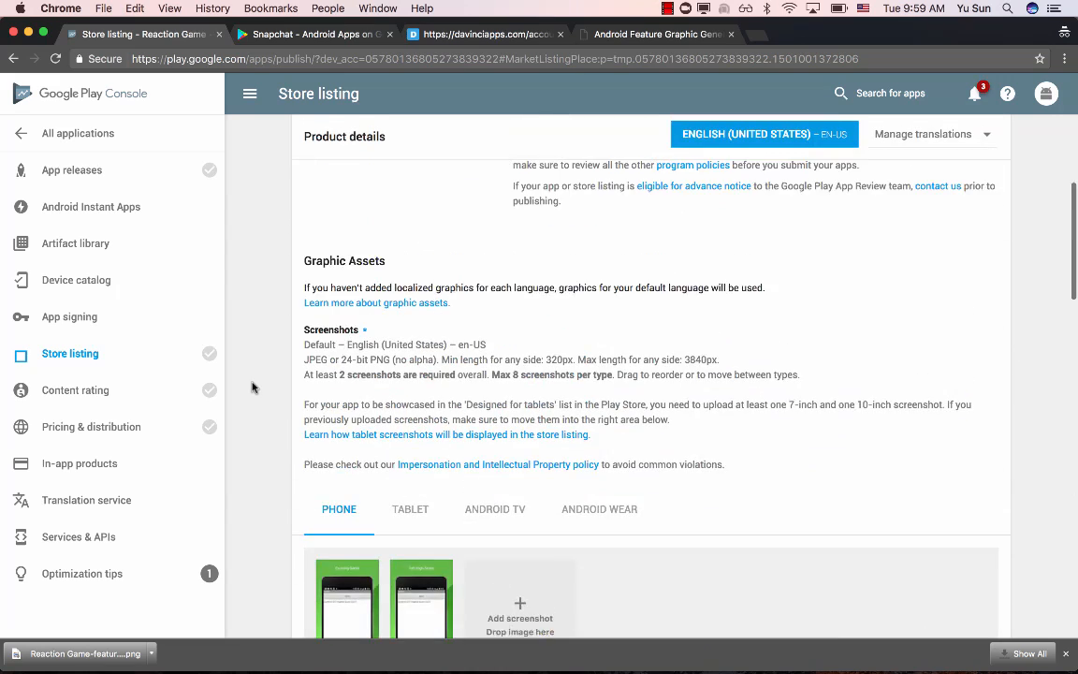
pyautogui.scroll(3, 252, 386)
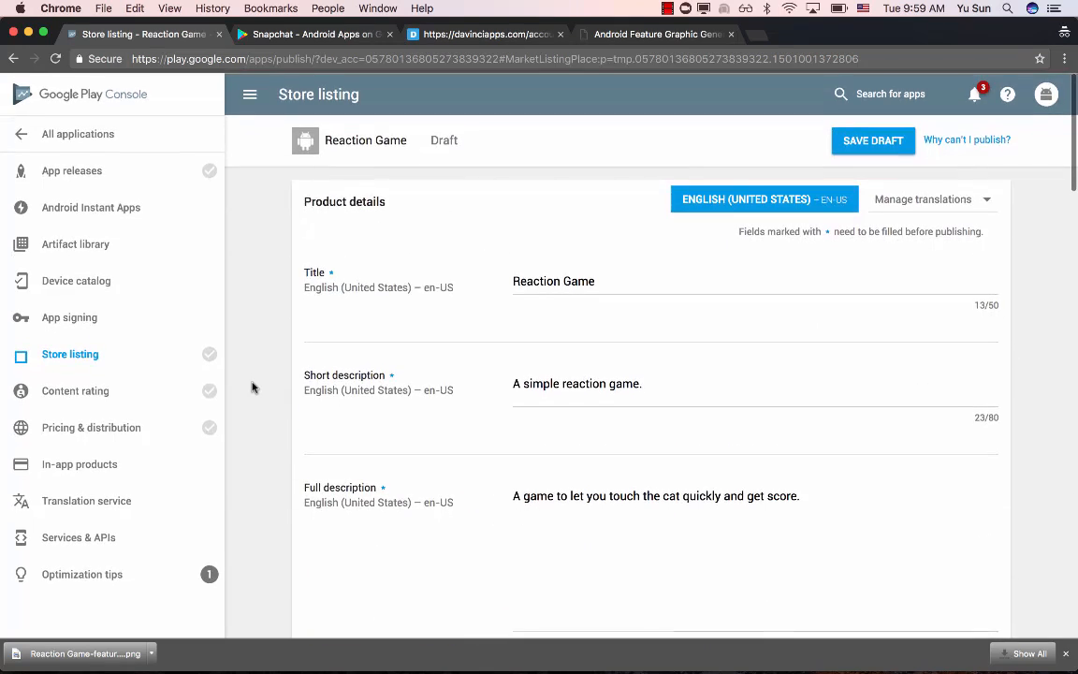
pyautogui.click(873, 140)
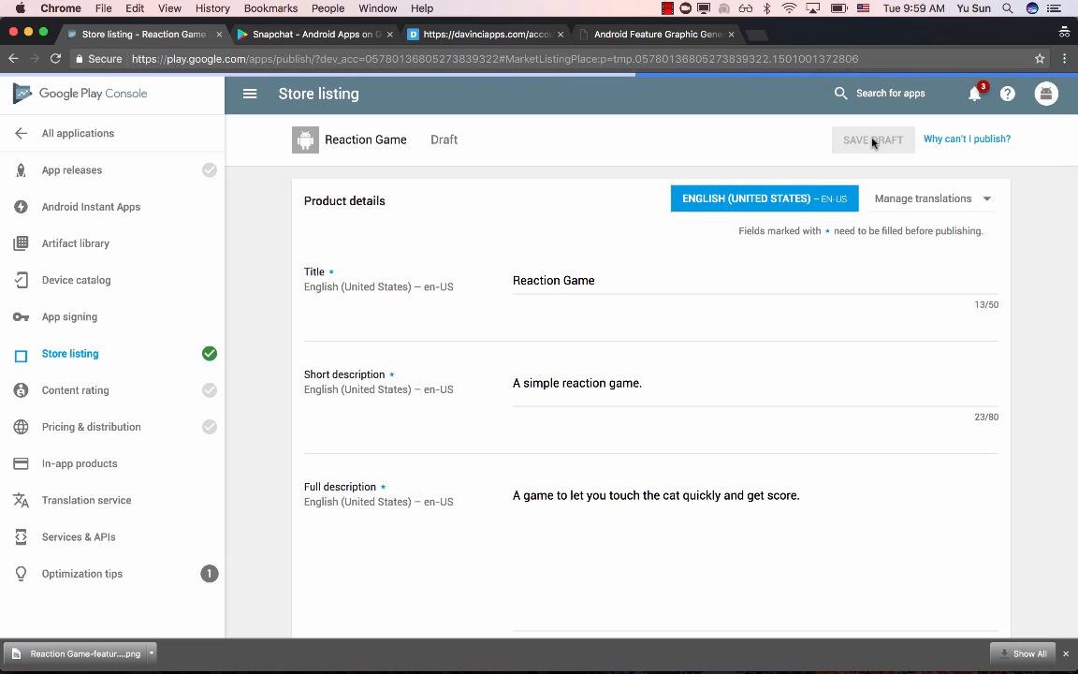
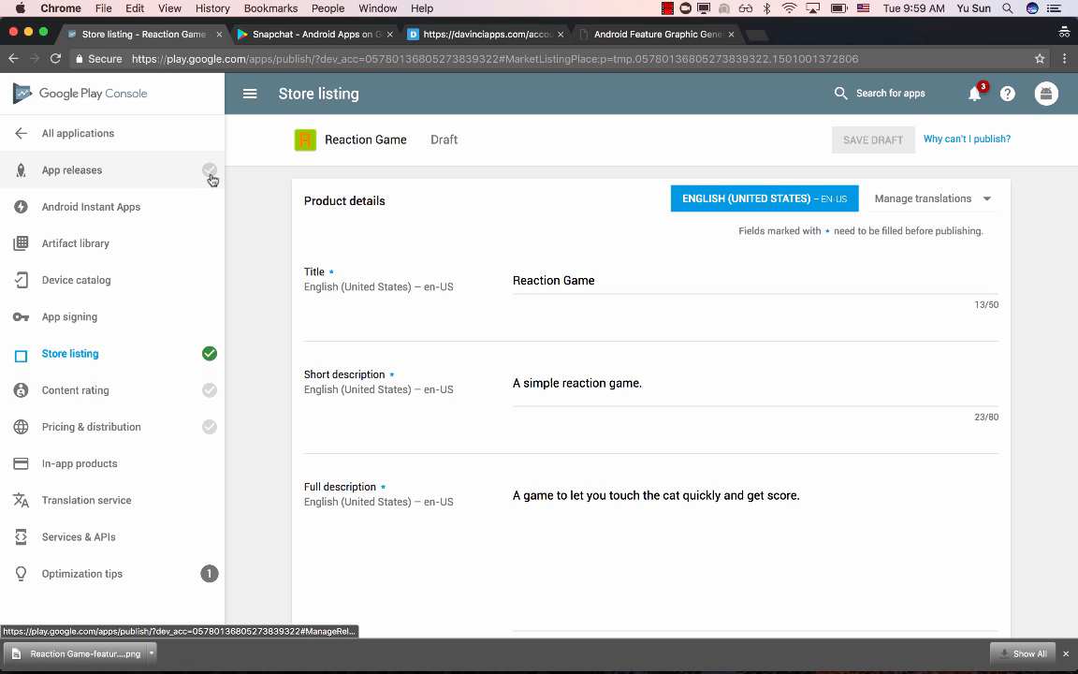
# - Open the app releases overview and examine the Production, Beta and Alpha release tracks
pyautogui.click(124, 172)
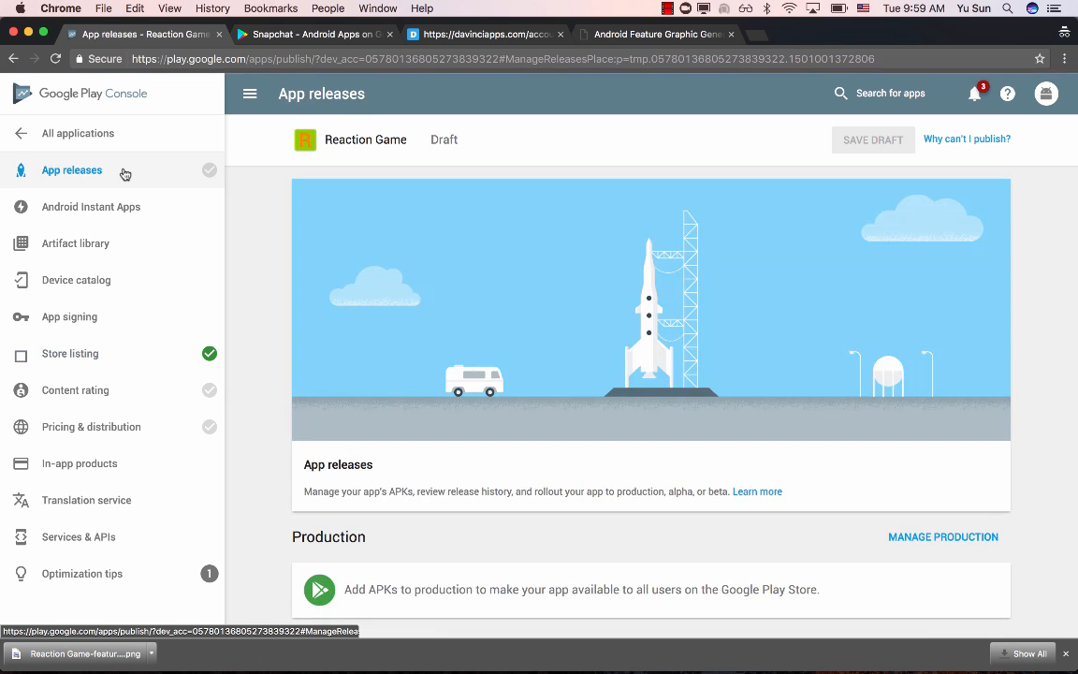
pyautogui.scroll(-4, 264, 331)
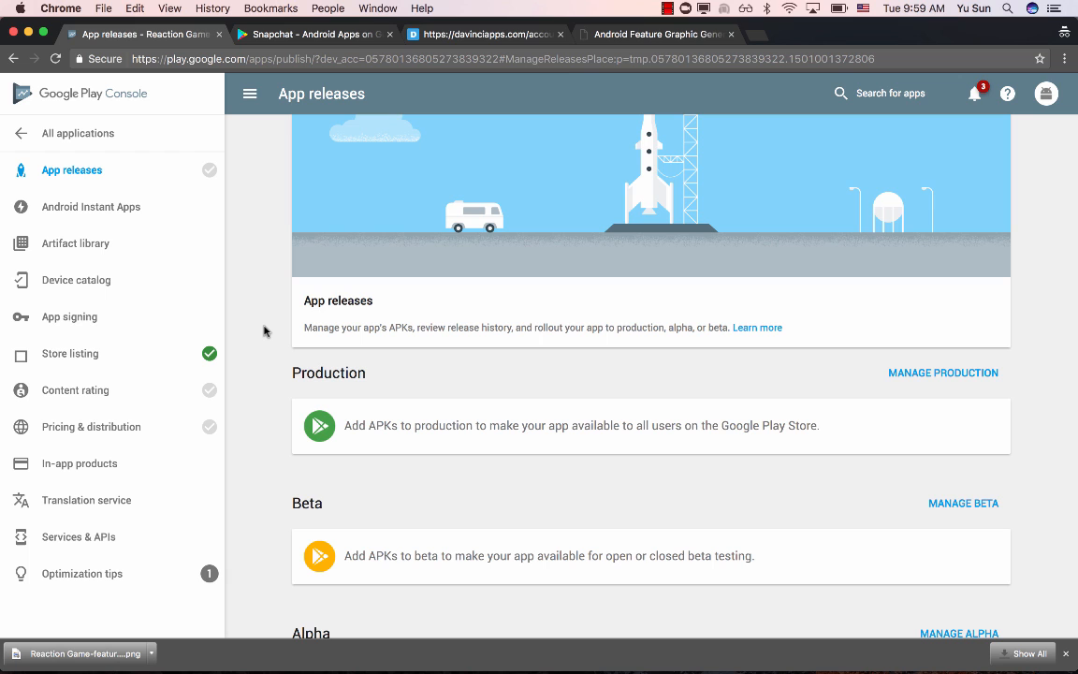
pyautogui.scroll(-3, 263, 330)
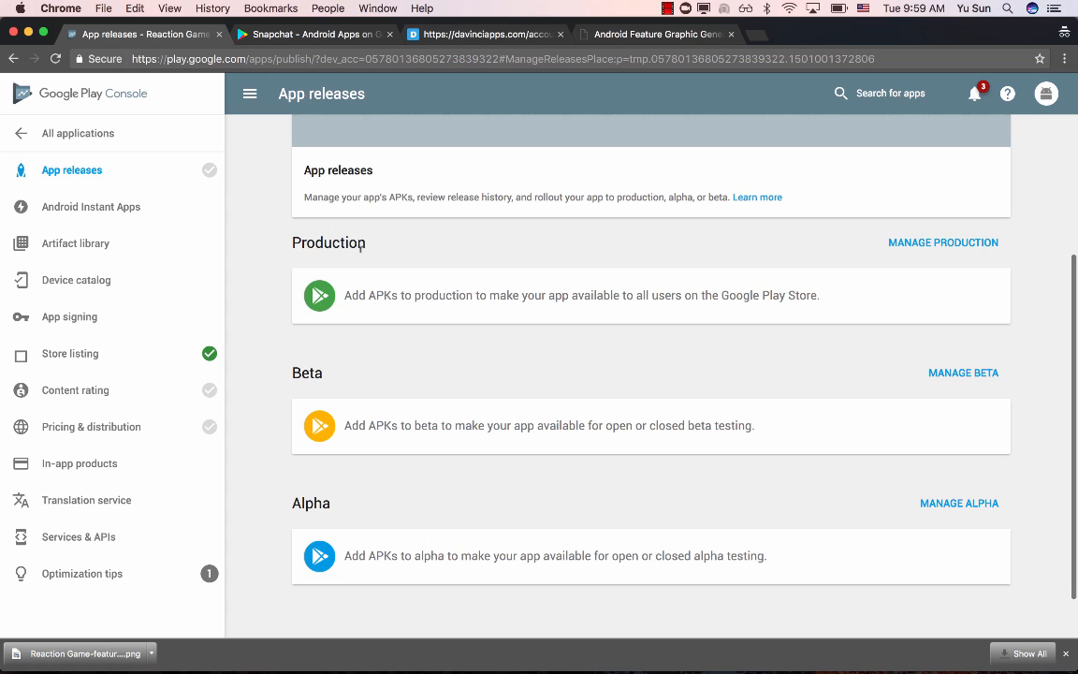
pyautogui.doubleClick(334, 241)
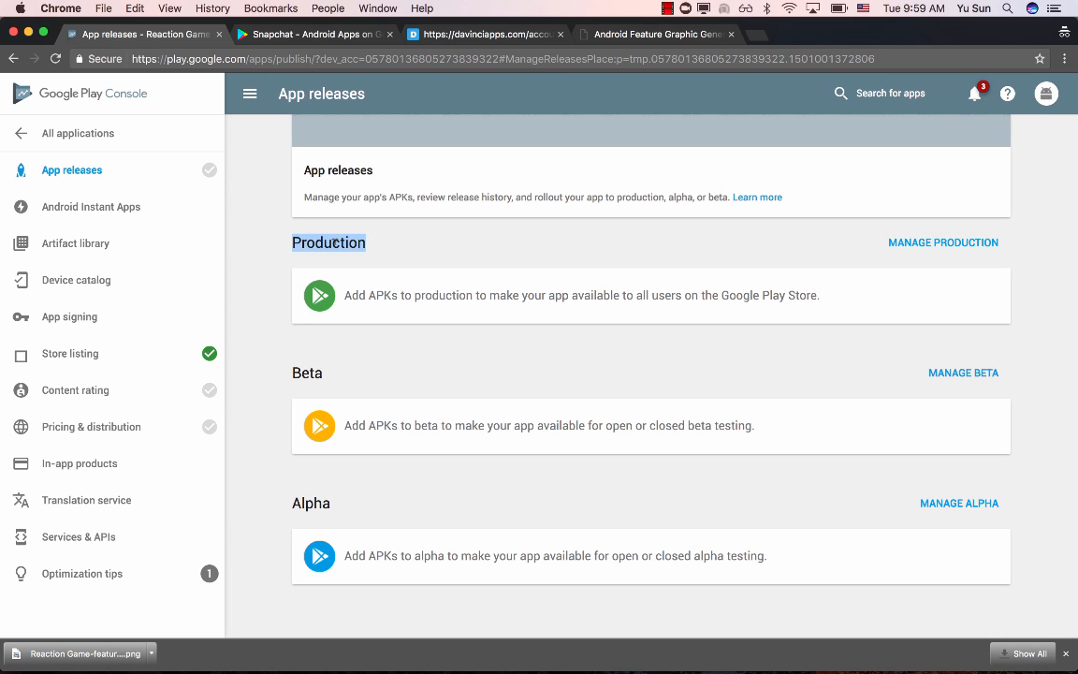
pyautogui.doubleClick(317, 503)
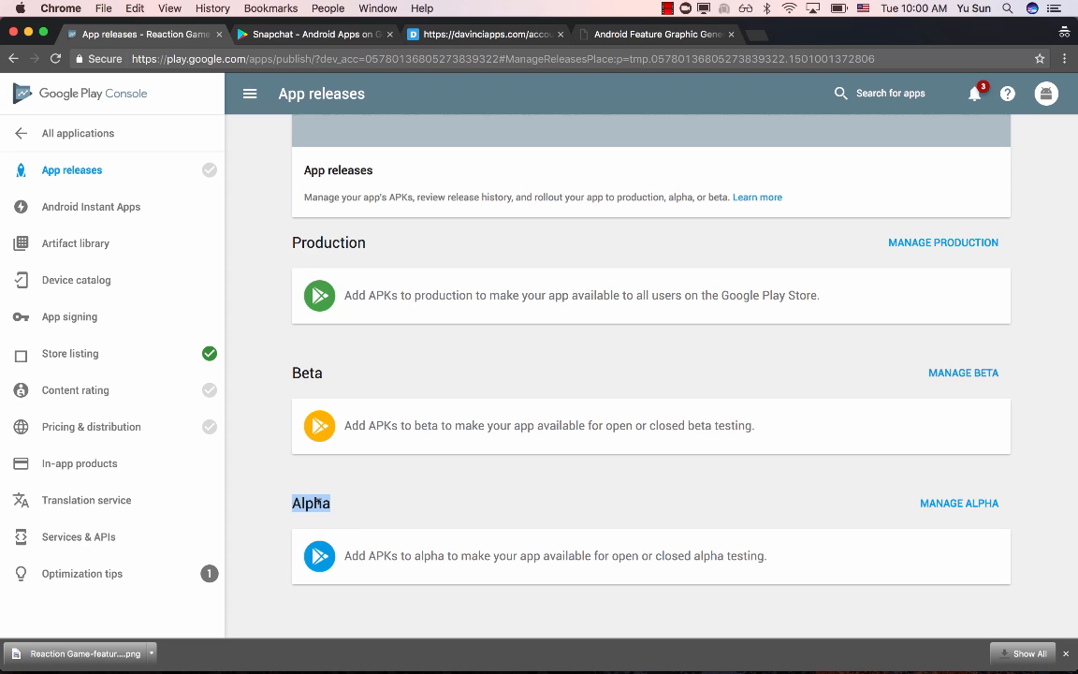
pyautogui.click(310, 501)
pyautogui.doubleClick(308, 372)
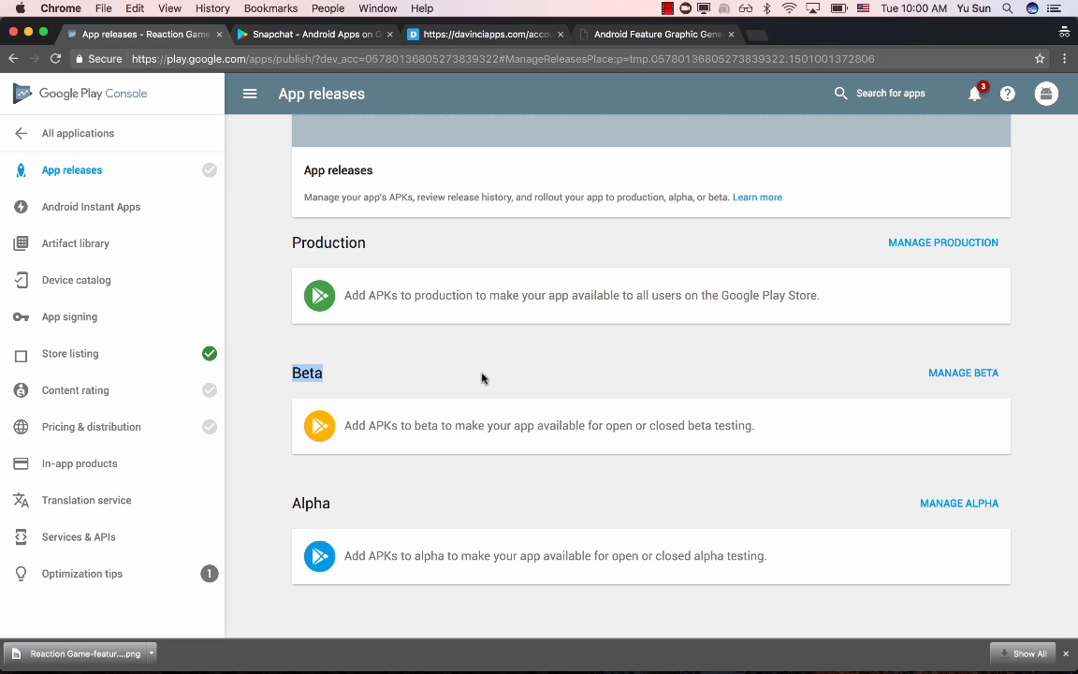
pyautogui.click(395, 385)
pyautogui.moveTo(295, 372); pyautogui.dragTo(391, 375)
pyautogui.click(391, 374)
pyautogui.scroll(1, 391, 374)
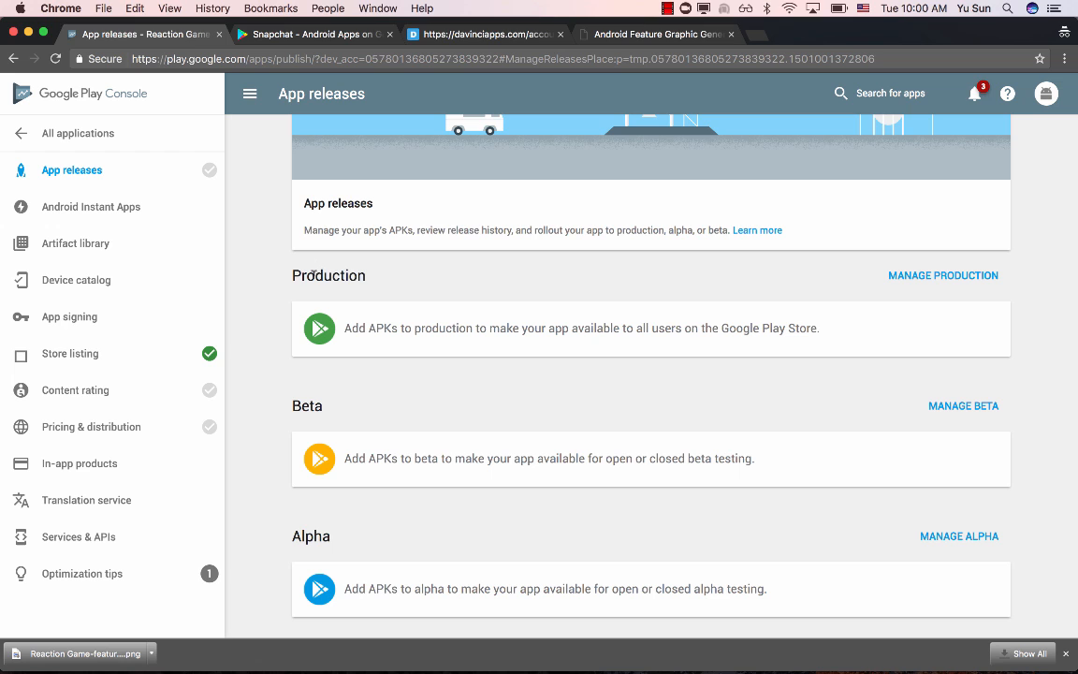
pyautogui.doubleClick(313, 272)
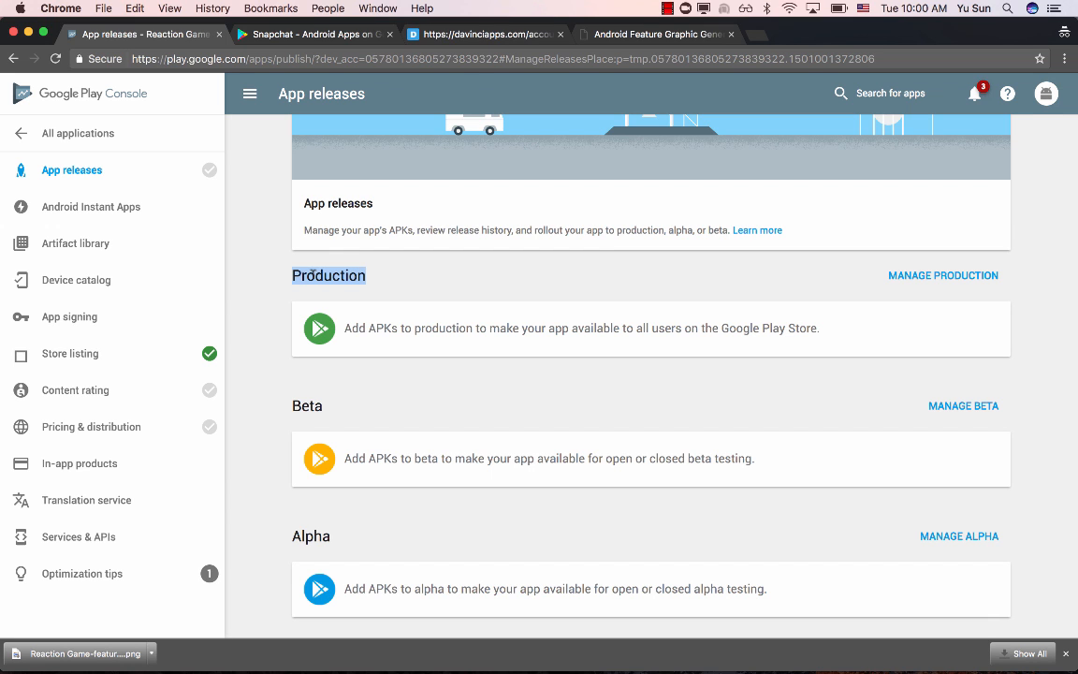
# - Create a new release on the Production track and decline Google Play App Signing for now
pyautogui.click(961, 275)
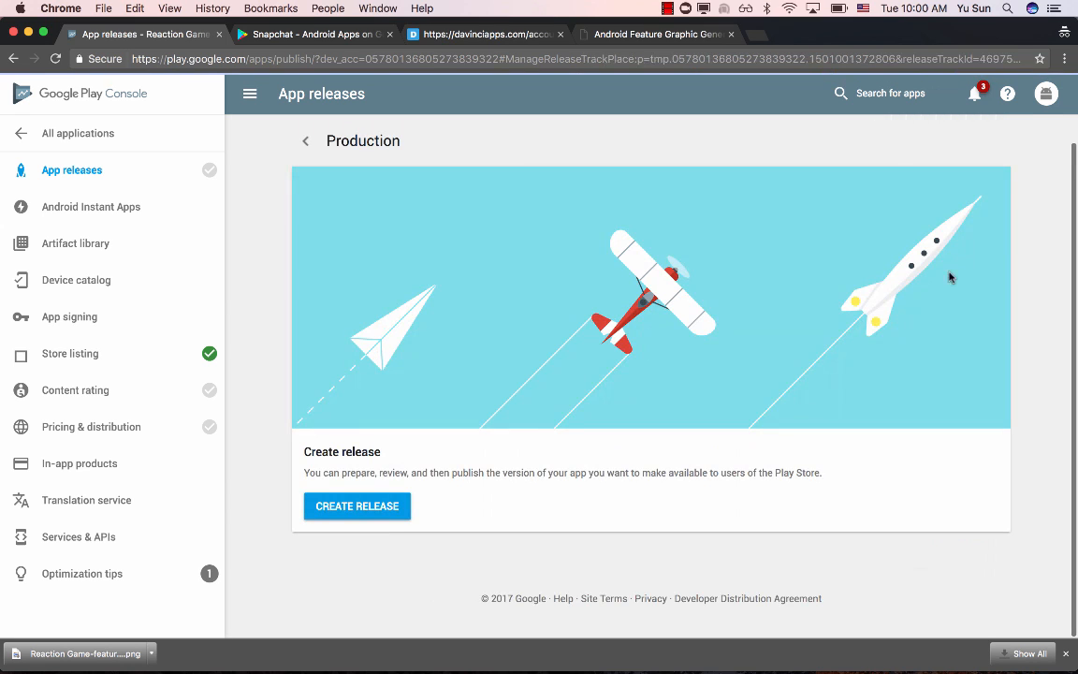
pyautogui.click(364, 517)
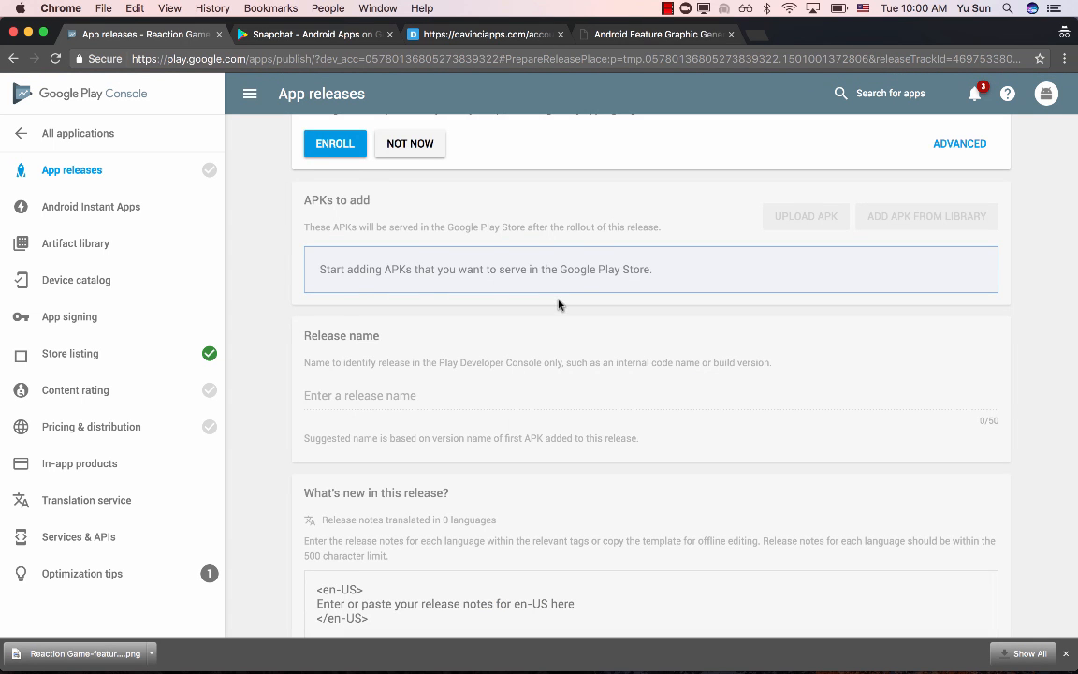
pyautogui.scroll(-3, 558, 304)
pyautogui.scroll(5, 559, 303)
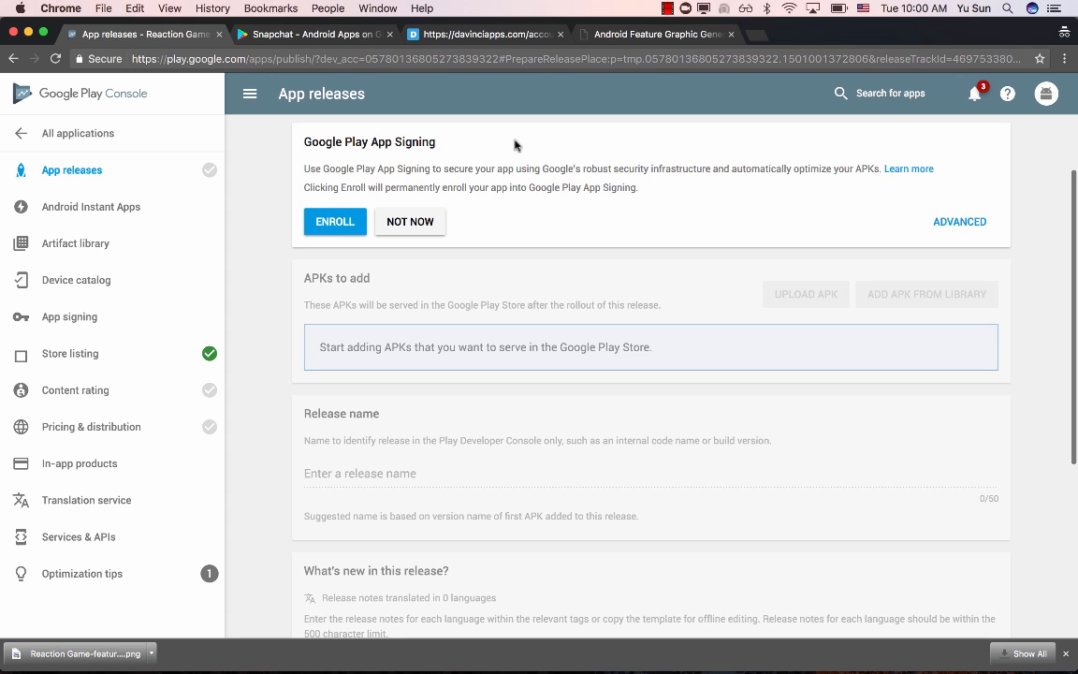
pyautogui.click(416, 223)
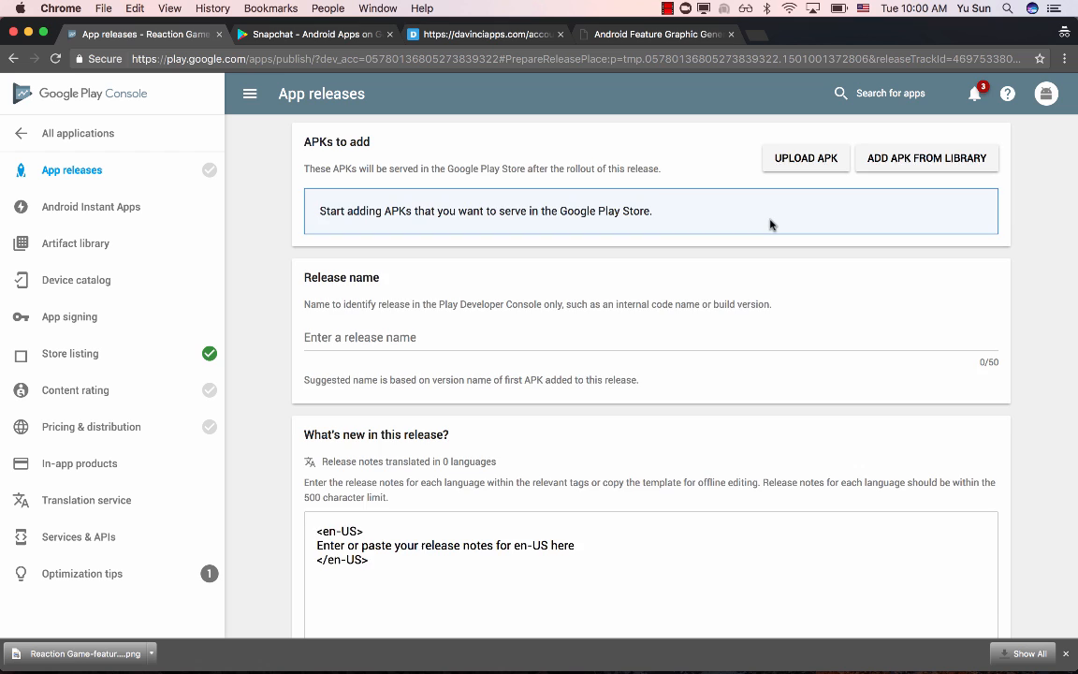
# - Upload the file ReactionGame (1).apk from the Downloads folder to the production release
pyautogui.click(805, 189)
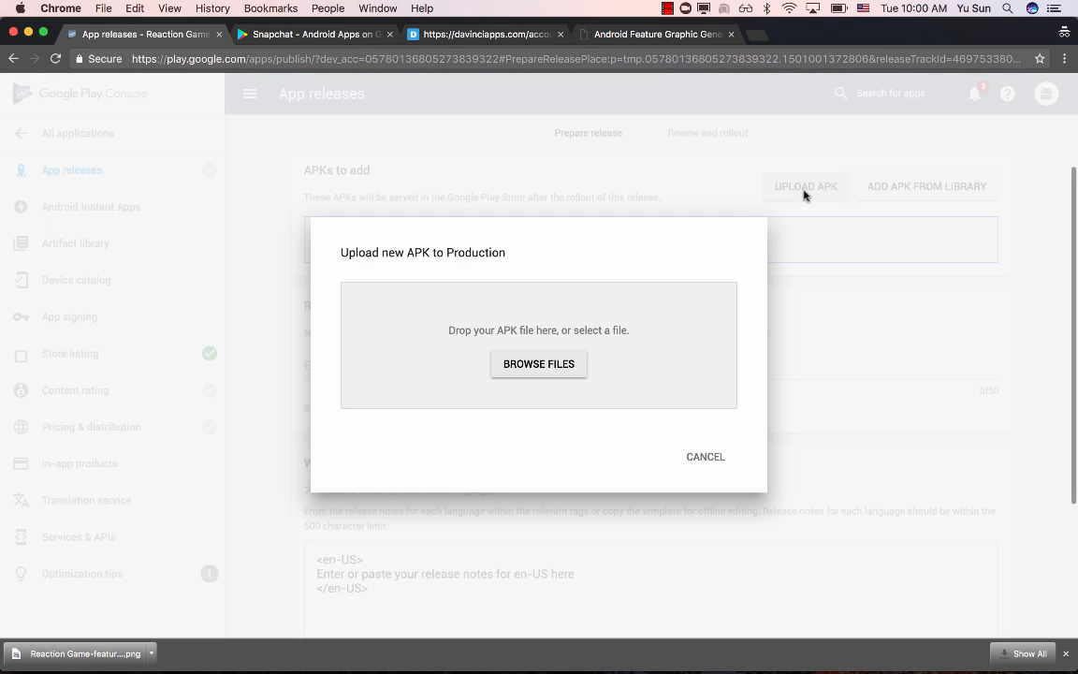
pyautogui.click(540, 371)
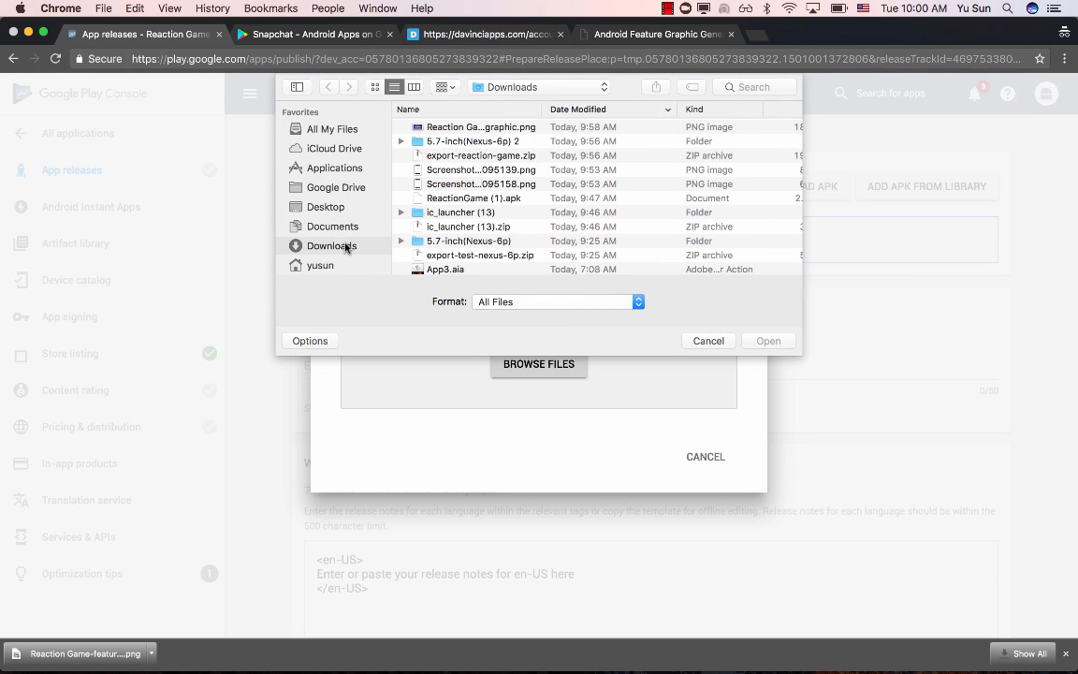
pyautogui.click(457, 201)
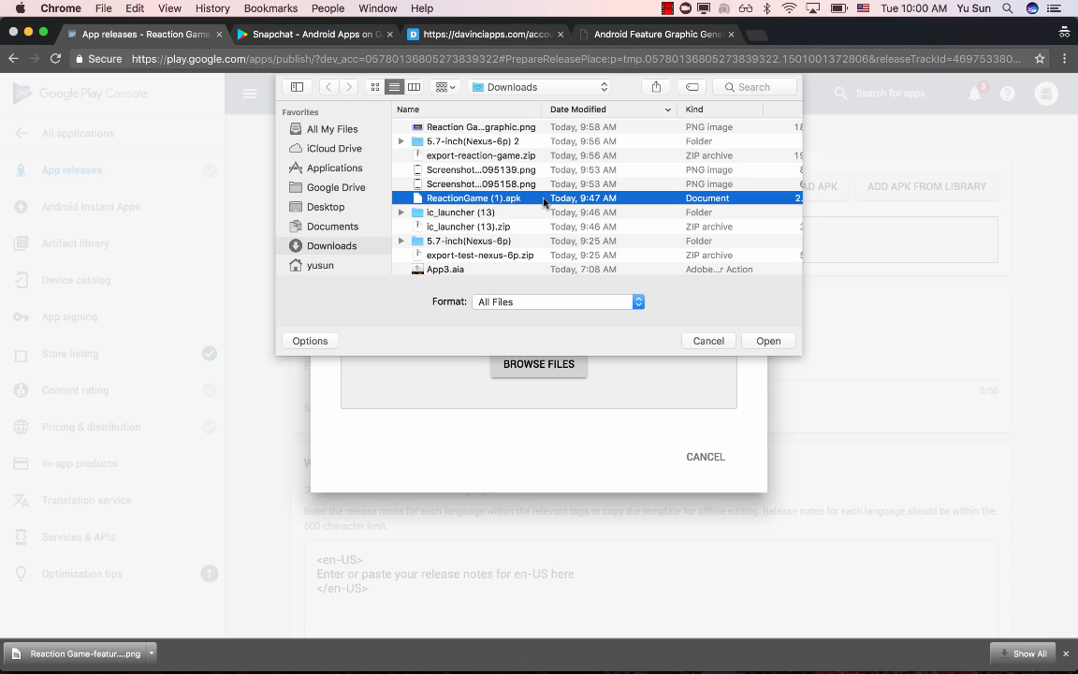
pyautogui.doubleClick(488, 203)
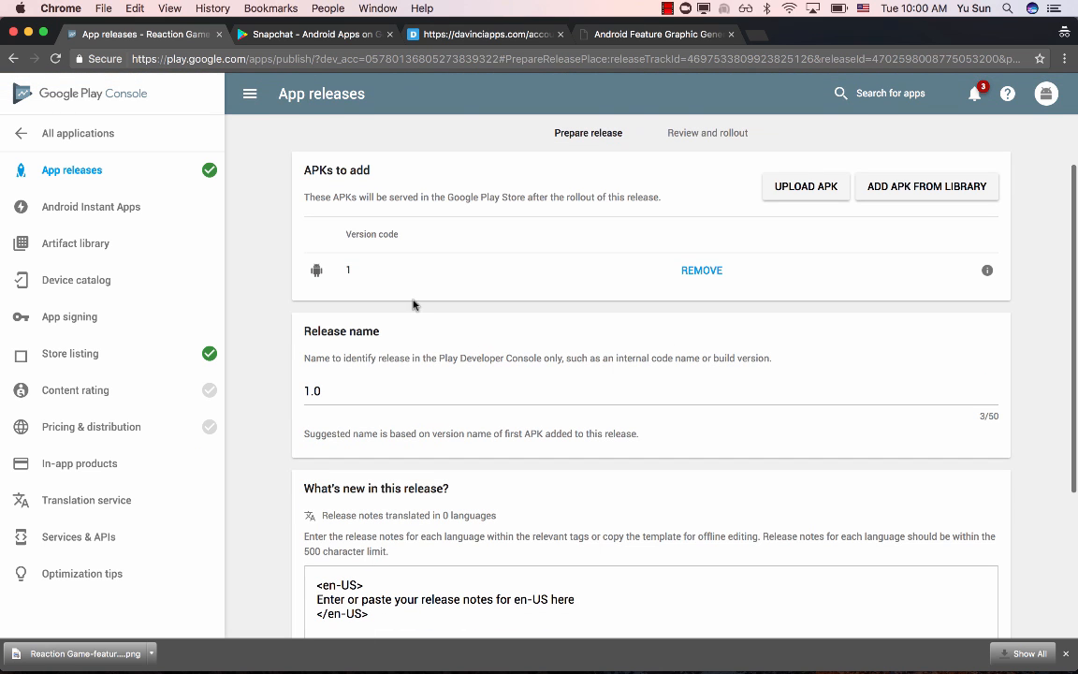
# - Replace the en-US release notes placeholder with "The V1.0 of the reaction game.", keeping the closing tag on its own line
pyautogui.scroll(-2, 376, 273)
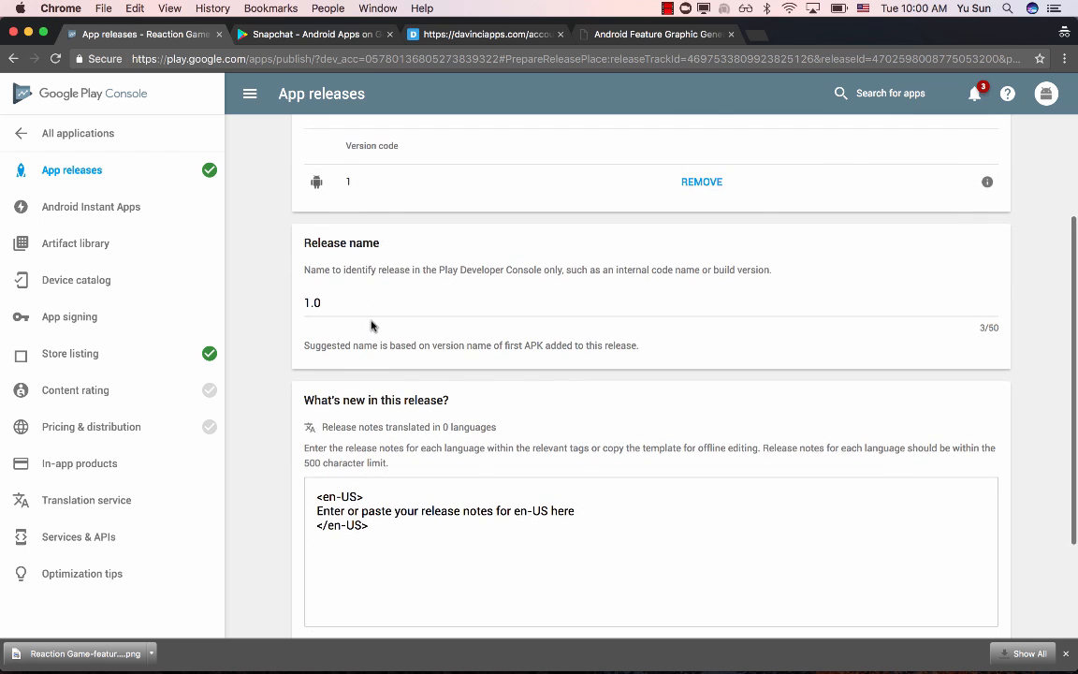
pyautogui.scroll(-3, 371, 323)
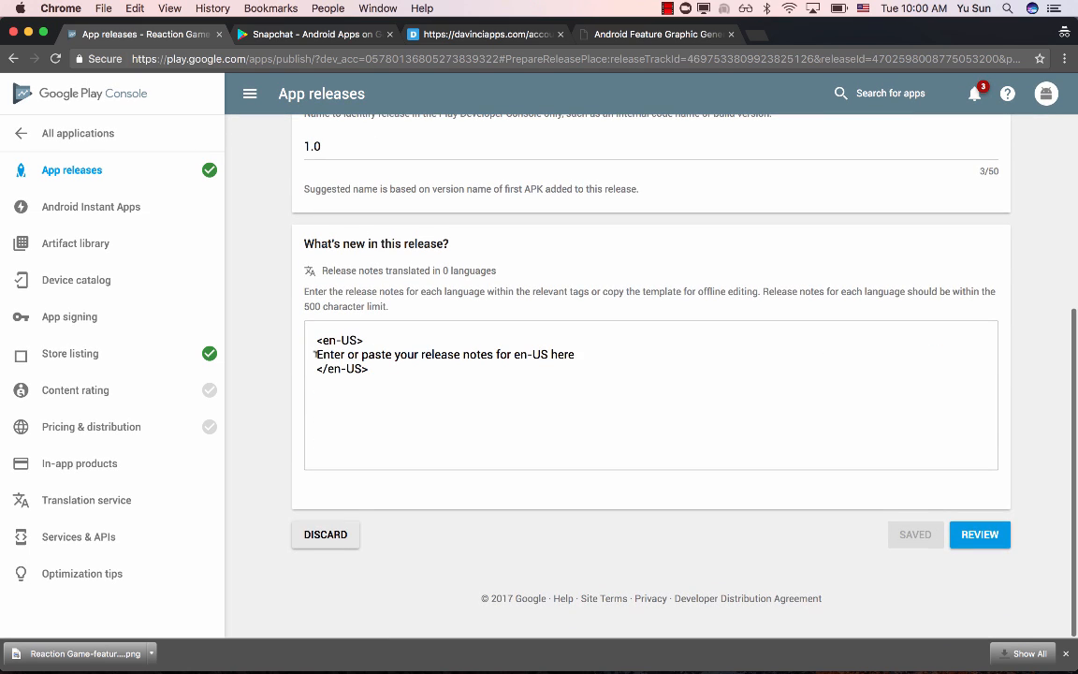
pyautogui.tripleClick(577, 354)
pyautogui.write('The ')
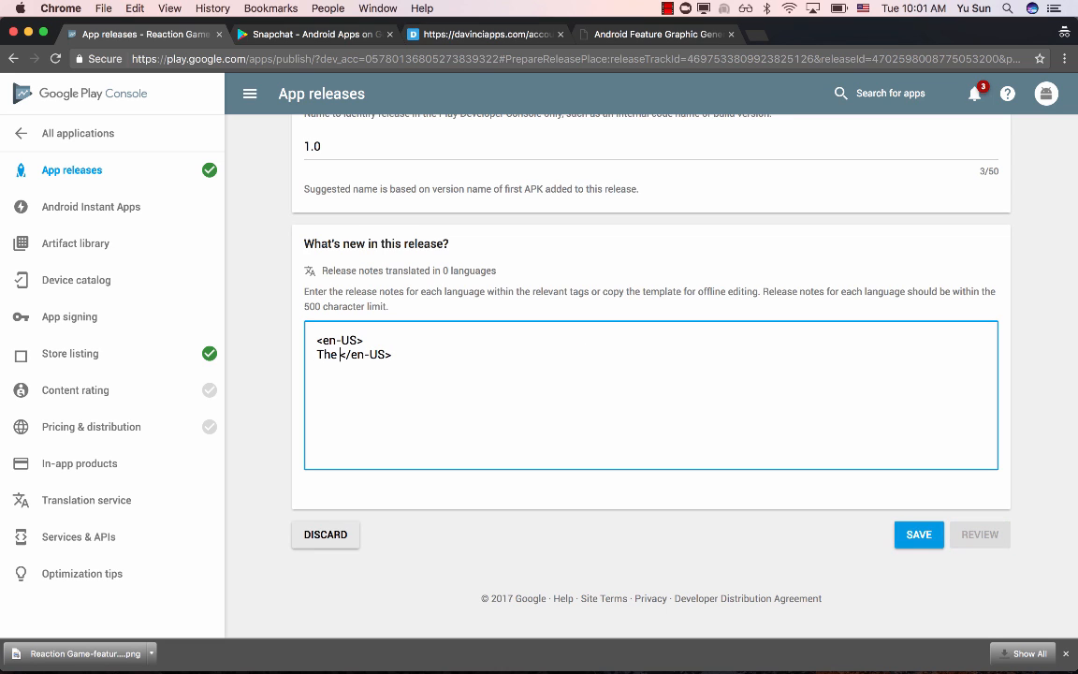
pyautogui.write('V')
pyautogui.press('BackSpace')
pyautogui.write('V1.0 of the reaction g')
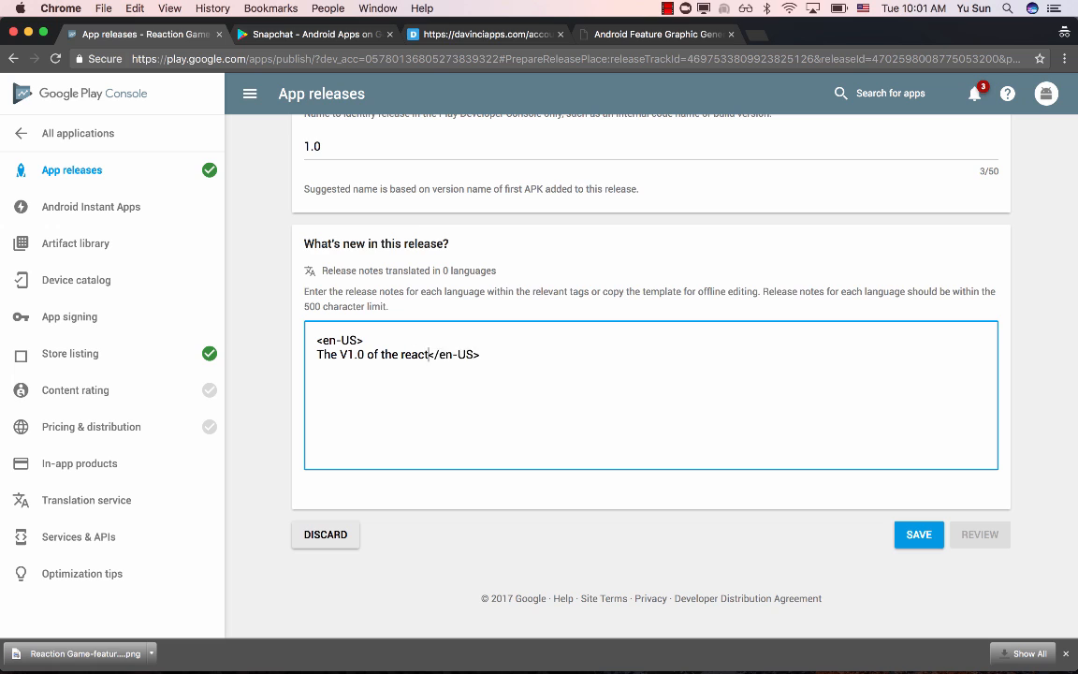
pyautogui.write('ame.')
pyautogui.press('Return')
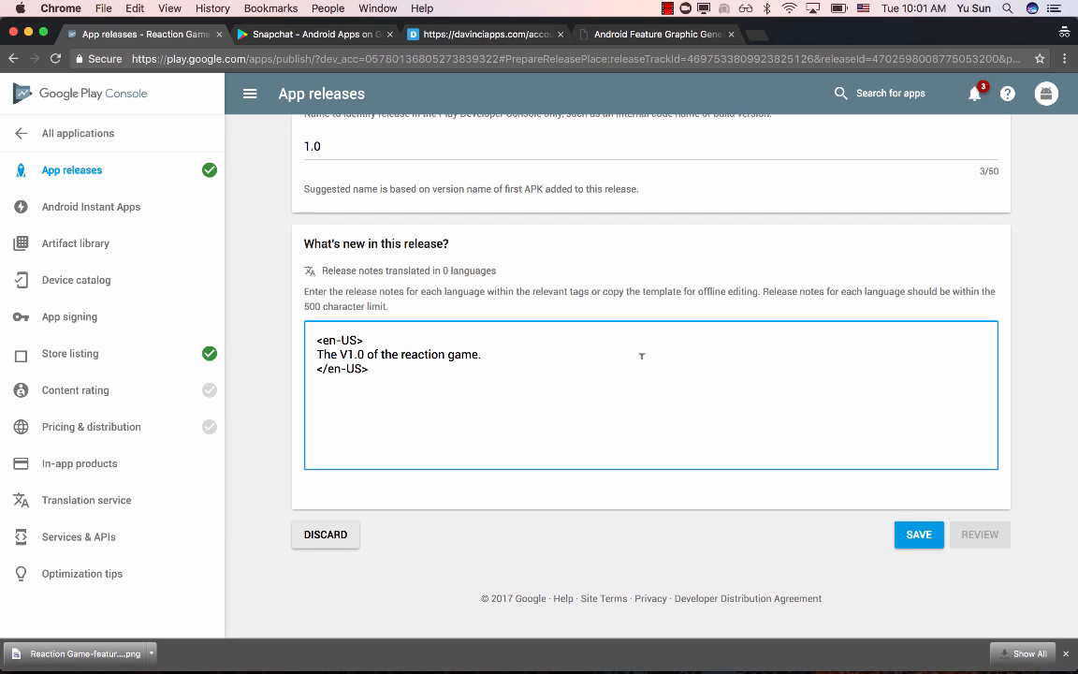
# - Save the production release and review its rollout summary
pyautogui.click(919, 535)
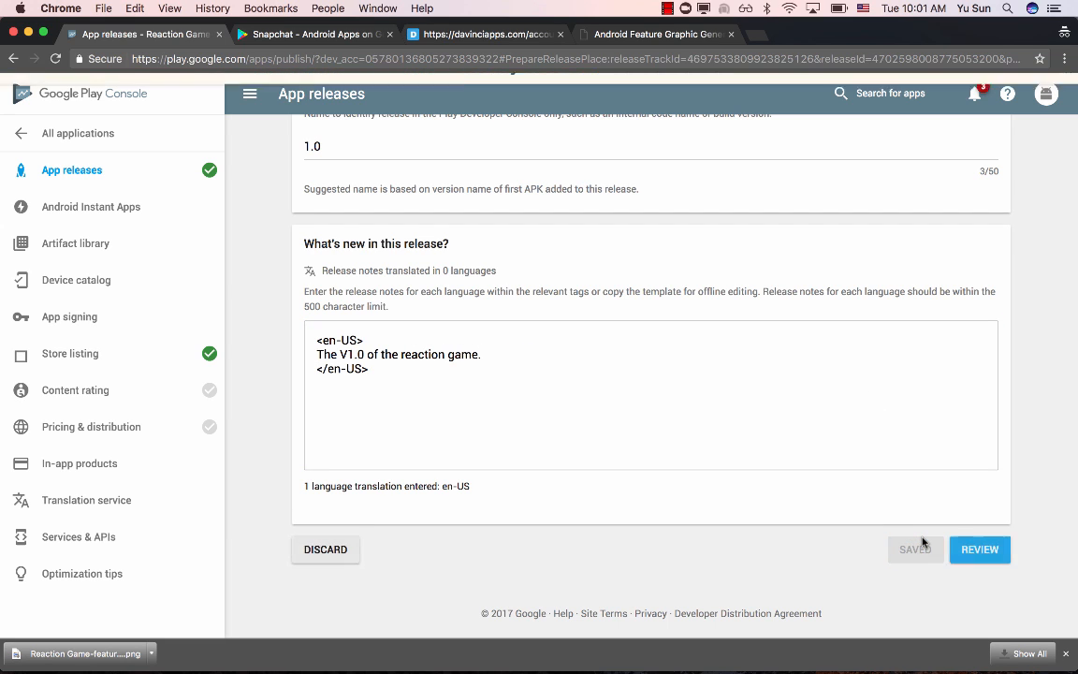
pyautogui.click(979, 549)
pyautogui.scroll(2, 611, 398)
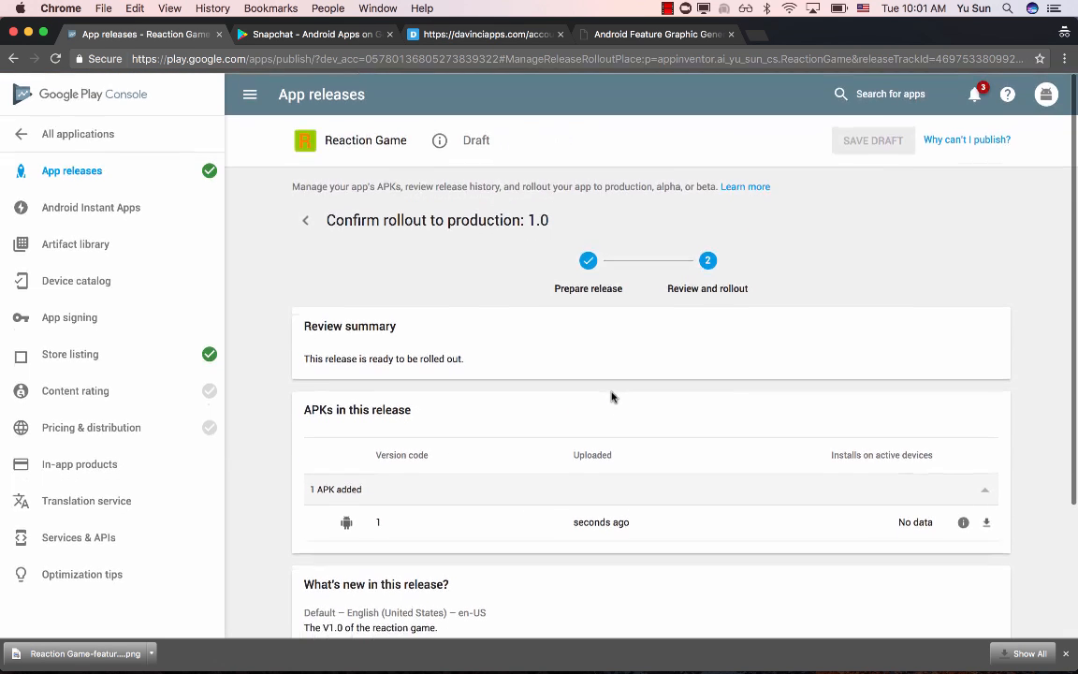
pyautogui.scroll(-3, 611, 397)
pyautogui.scroll(3, 611, 398)
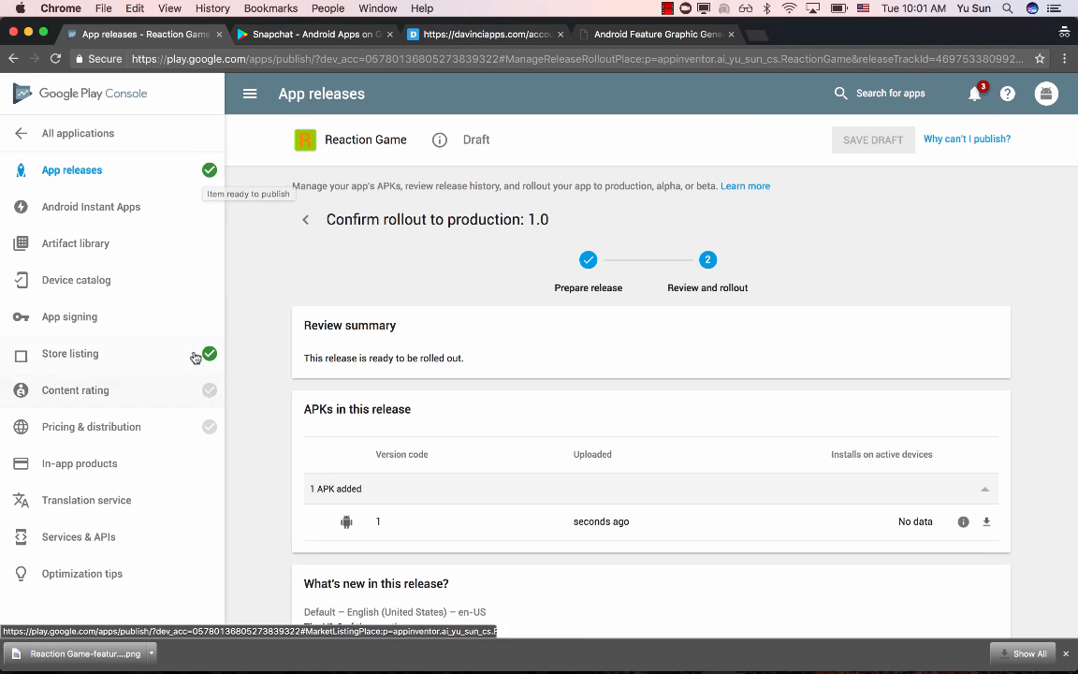
# - Start the content rating questionnaire, then enter and confirm the contact email address
pyautogui.click(192, 400)
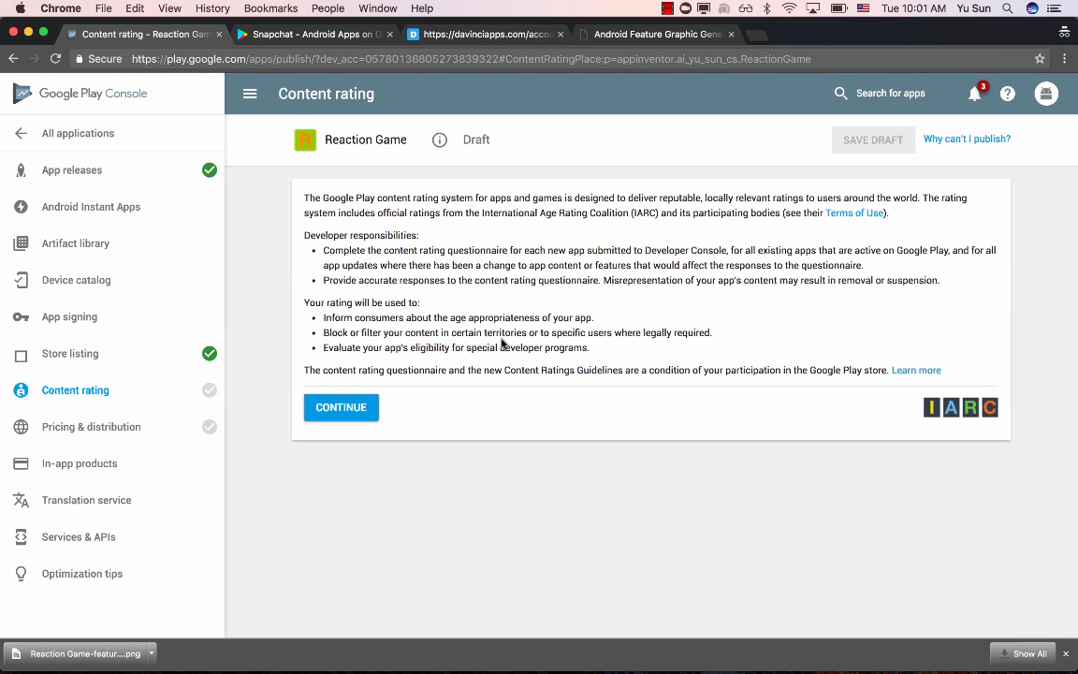
pyautogui.click(337, 407)
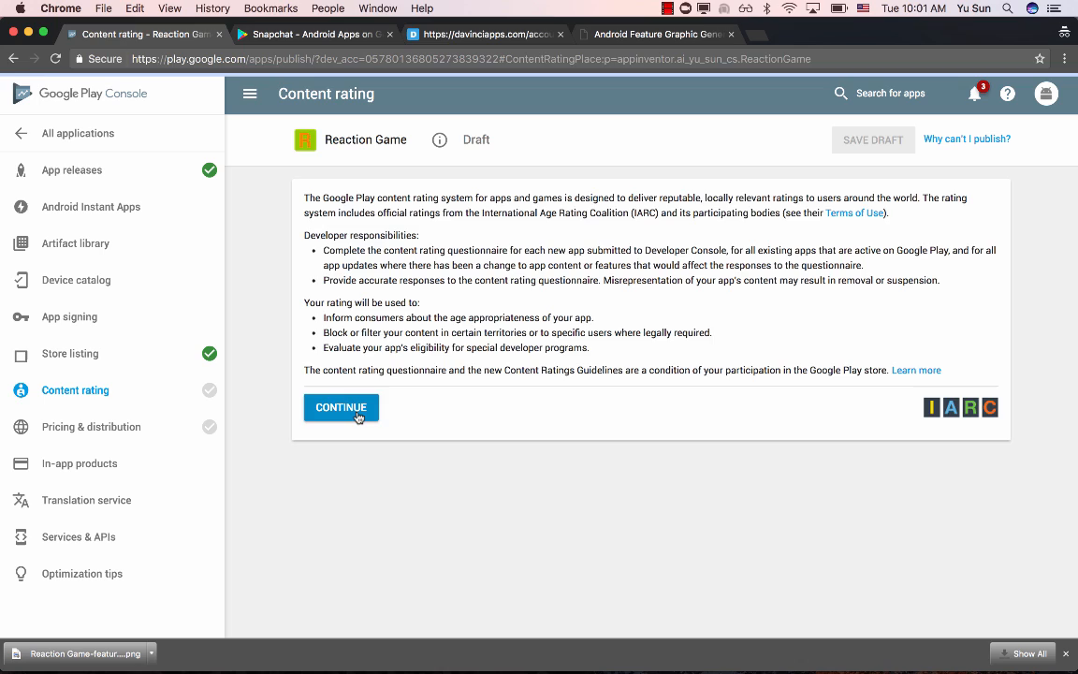
pyautogui.scroll(-3, 581, 369)
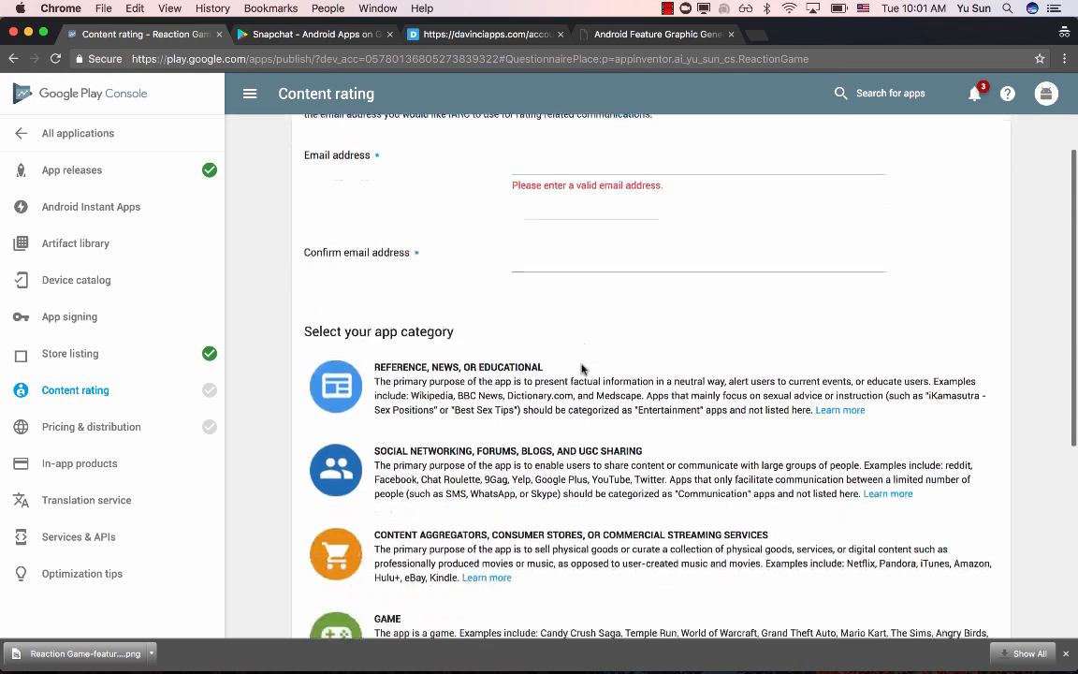
pyautogui.scroll(3, 581, 369)
pyautogui.click(562, 297)
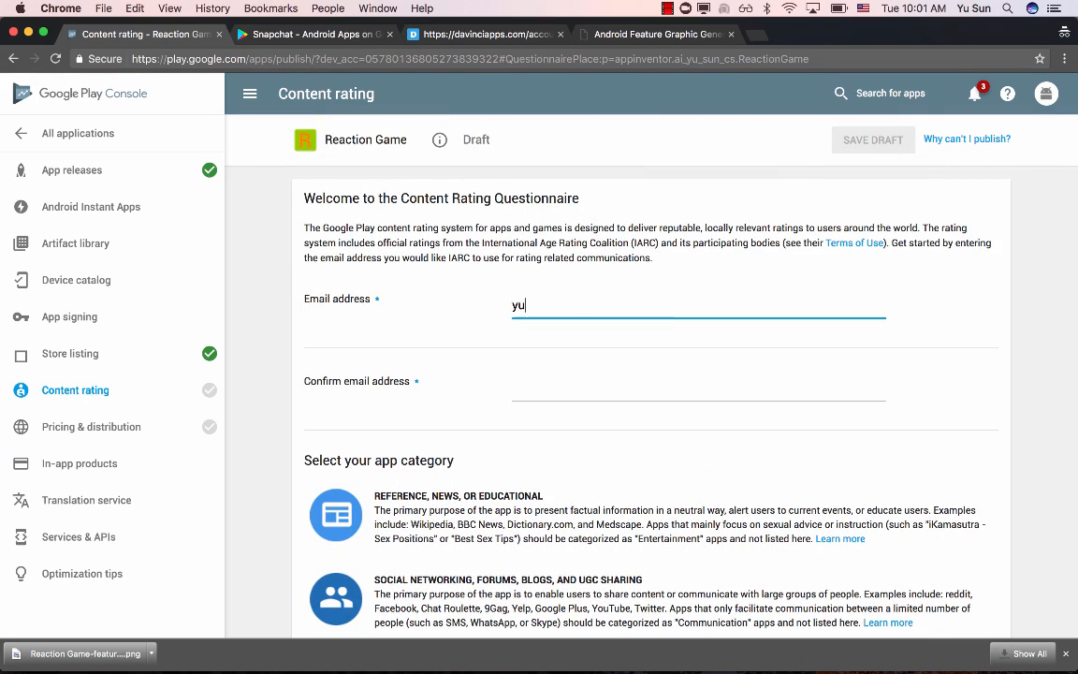
pyautogui.press('Tab')
pyautogui.write('y')
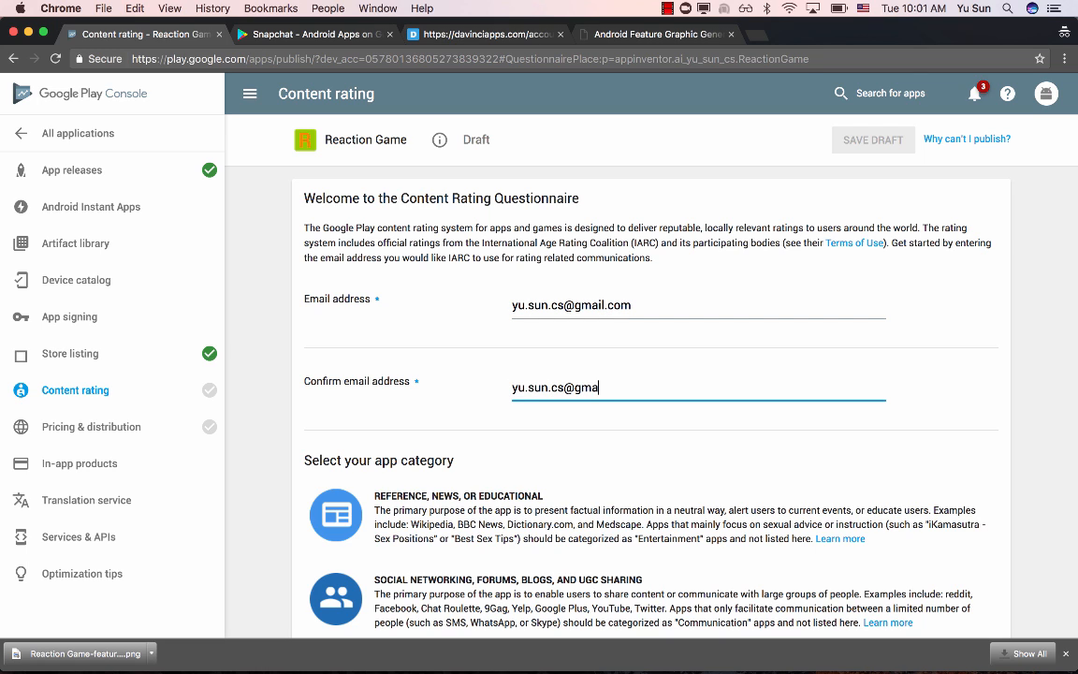
# - Choose Game as the app category in the content rating questionnaire
pyautogui.scroll(-5, 516, 333)
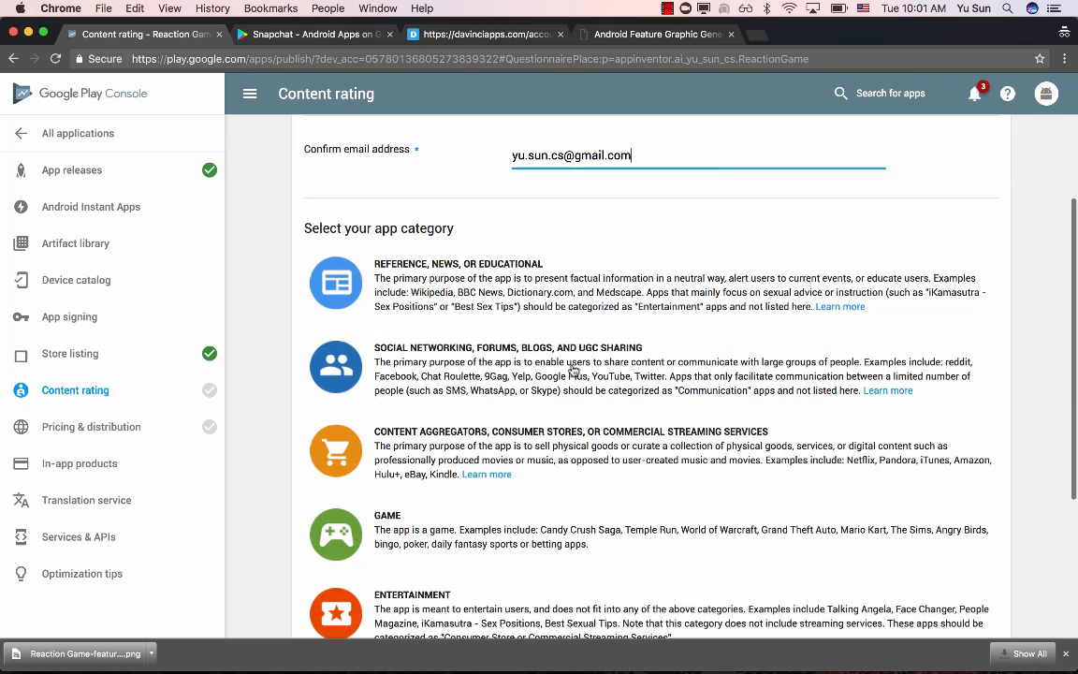
pyautogui.scroll(-3, 409, 329)
pyautogui.click(451, 379)
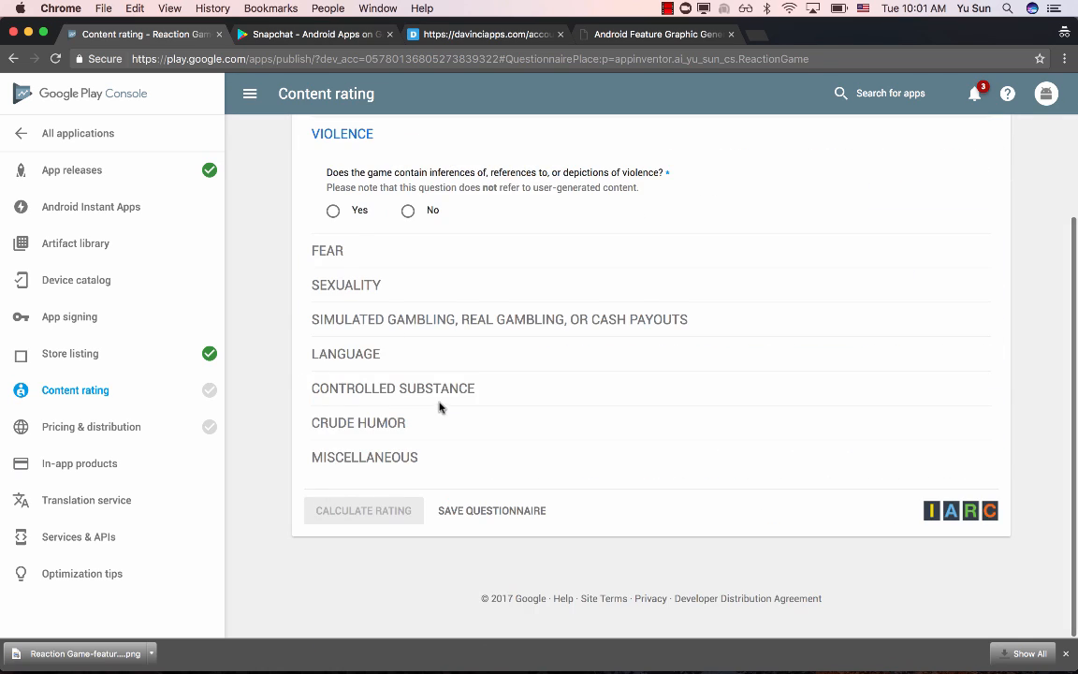
# - Answer No to the violence, fear, sexuality, gambling, language, controlled substance and crude humor questions in the content rating questionnaire
pyautogui.scroll(1, 468, 181)
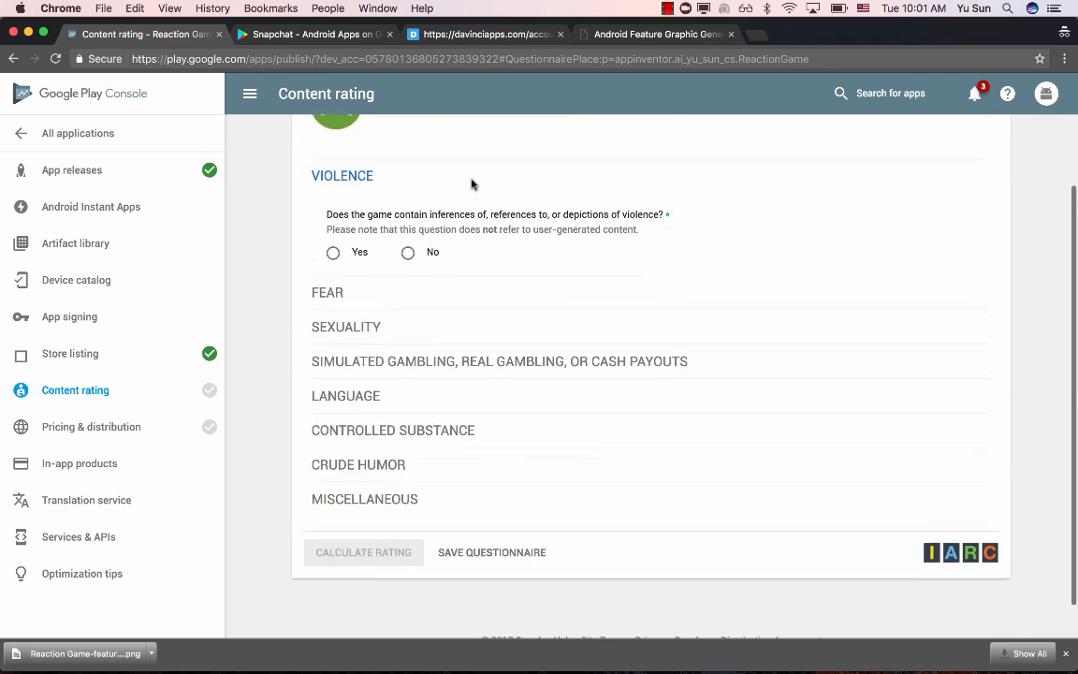
pyautogui.click(409, 253)
pyautogui.click(409, 371)
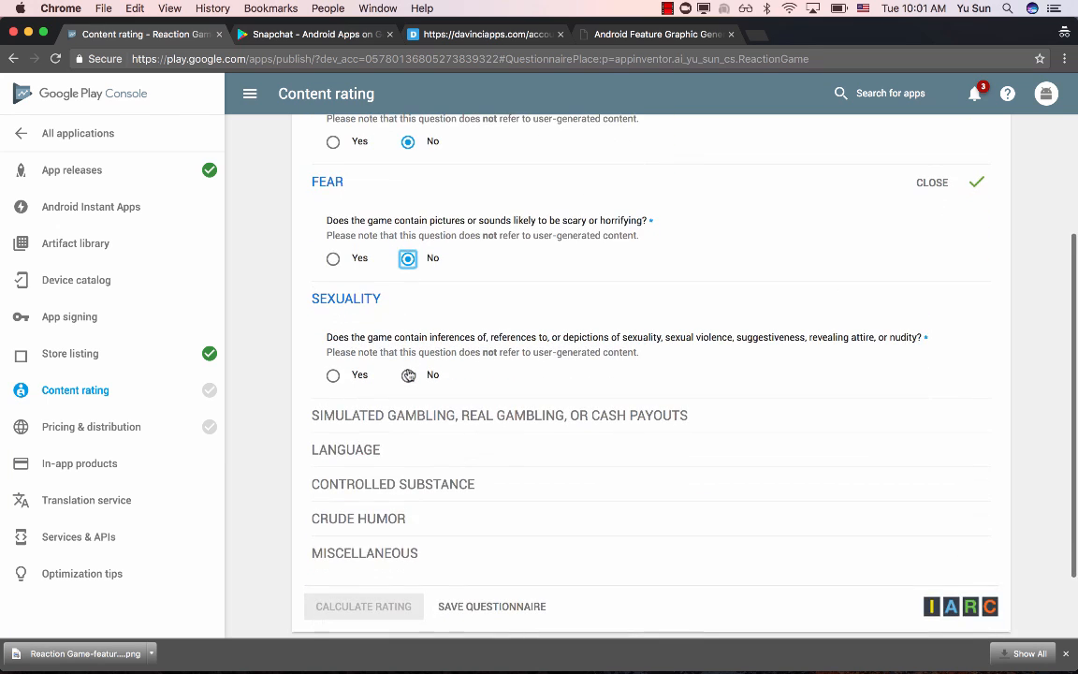
pyautogui.click(409, 372)
pyautogui.click(409, 370)
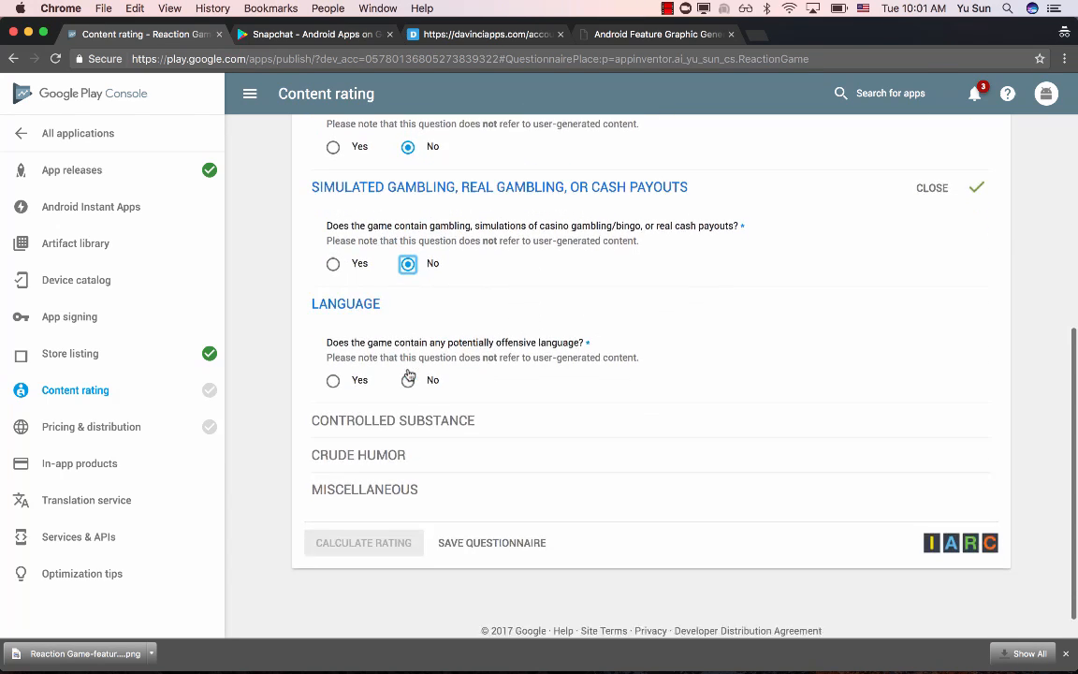
pyautogui.click(409, 372)
pyautogui.click(409, 373)
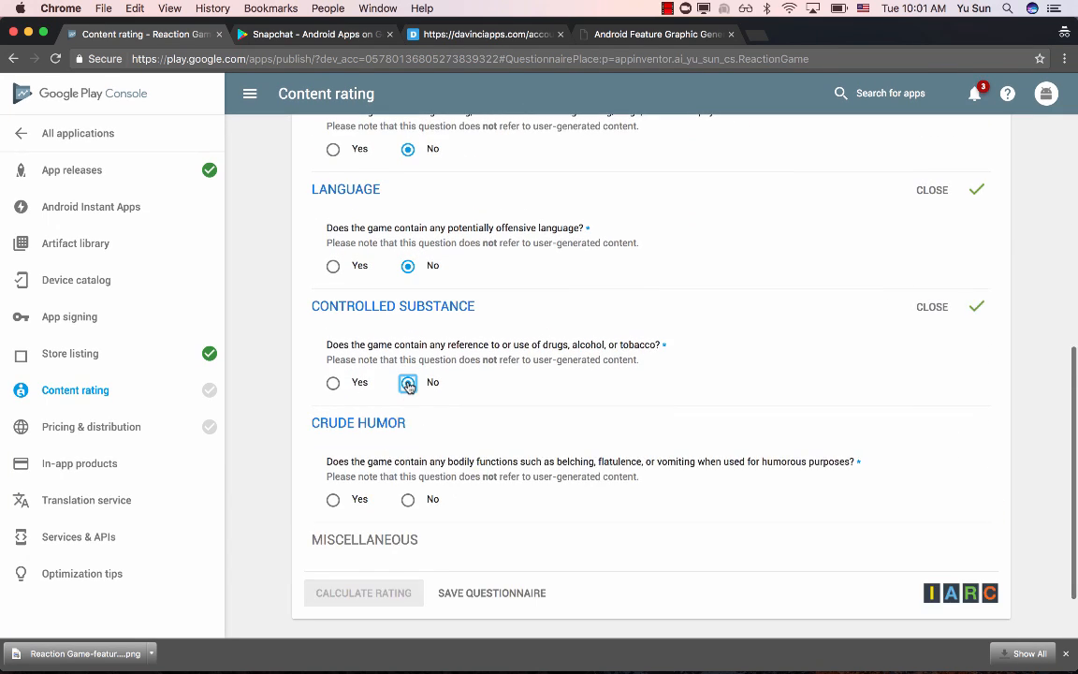
pyautogui.click(408, 417)
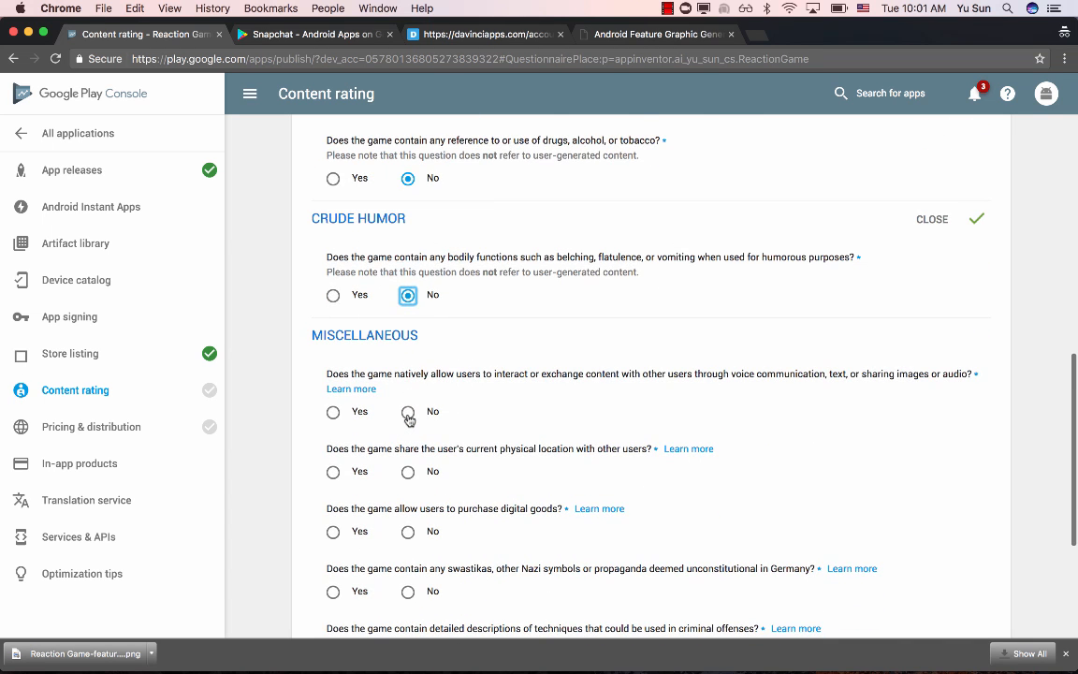
# - Answer No to all six Miscellaneous questions, from user interaction and location sharing through to advocating terrorism
pyautogui.click(408, 412)
pyautogui.click(408, 395)
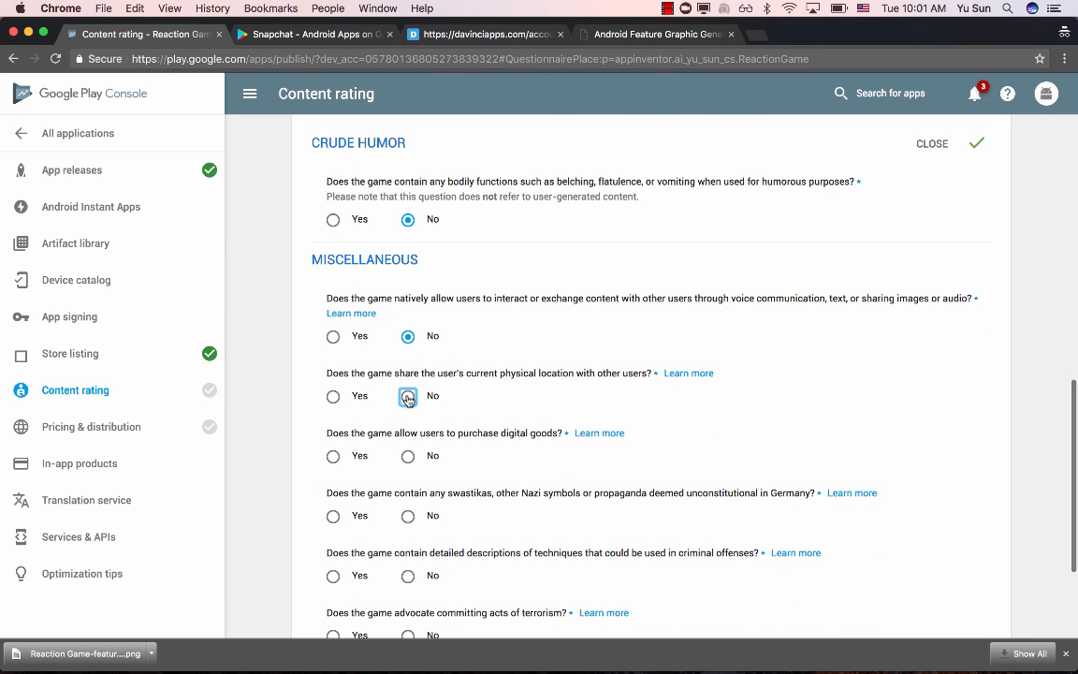
pyautogui.click(408, 455)
pyautogui.click(408, 518)
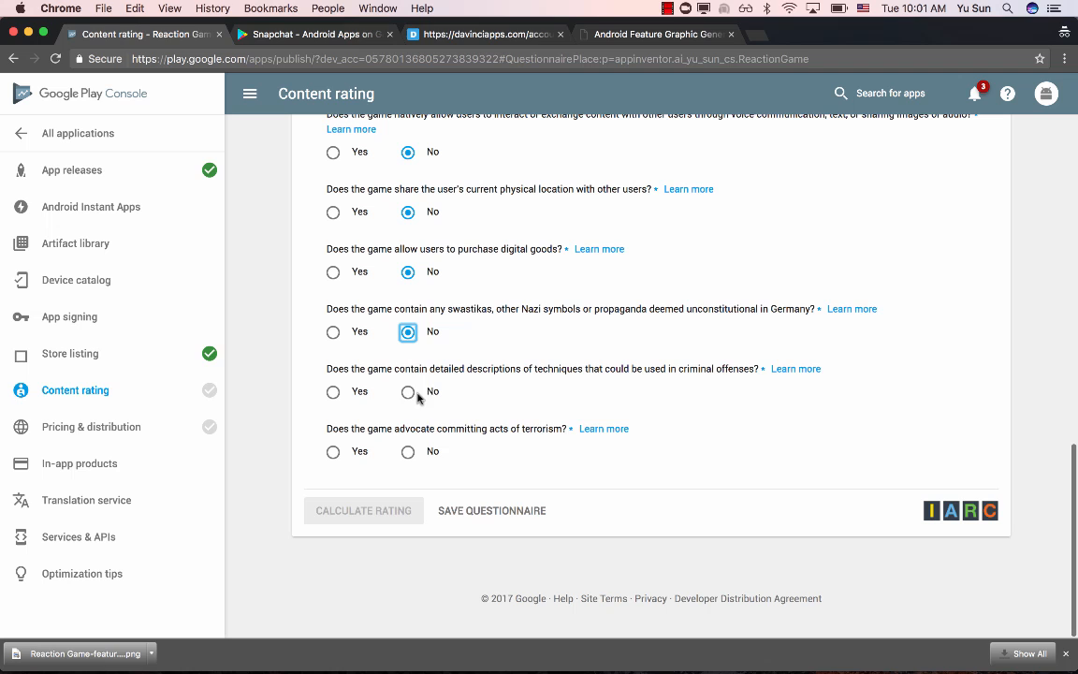
pyautogui.click(408, 391)
pyautogui.click(408, 451)
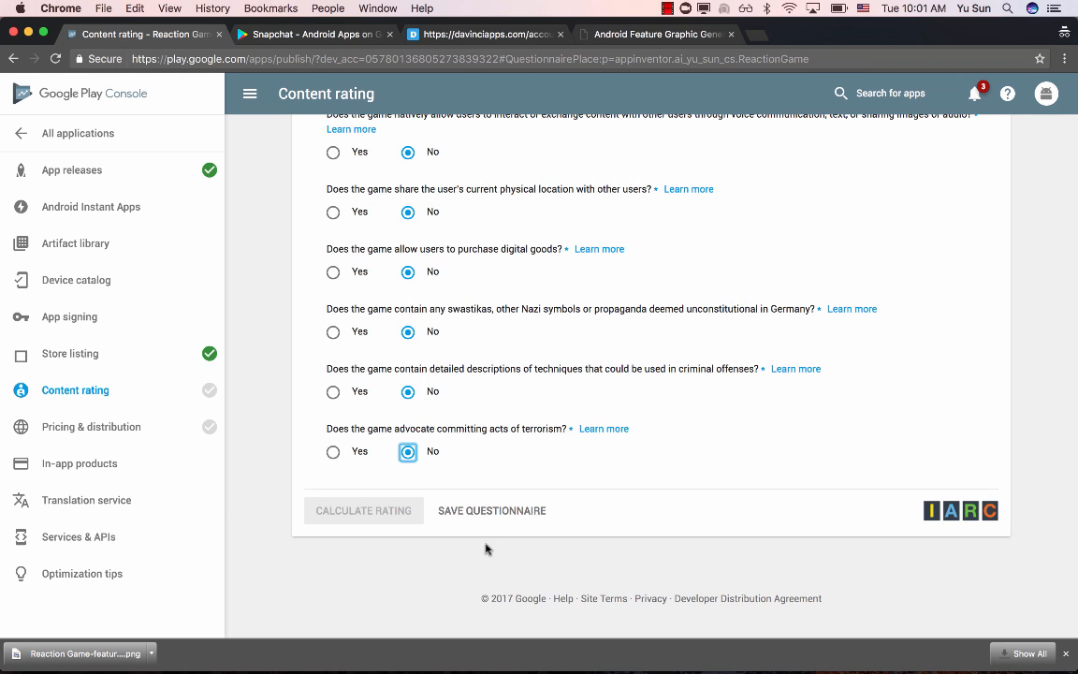
# - Save the completed questionnaire, calculate the content rating and apply it to the app
pyautogui.click(472, 513)
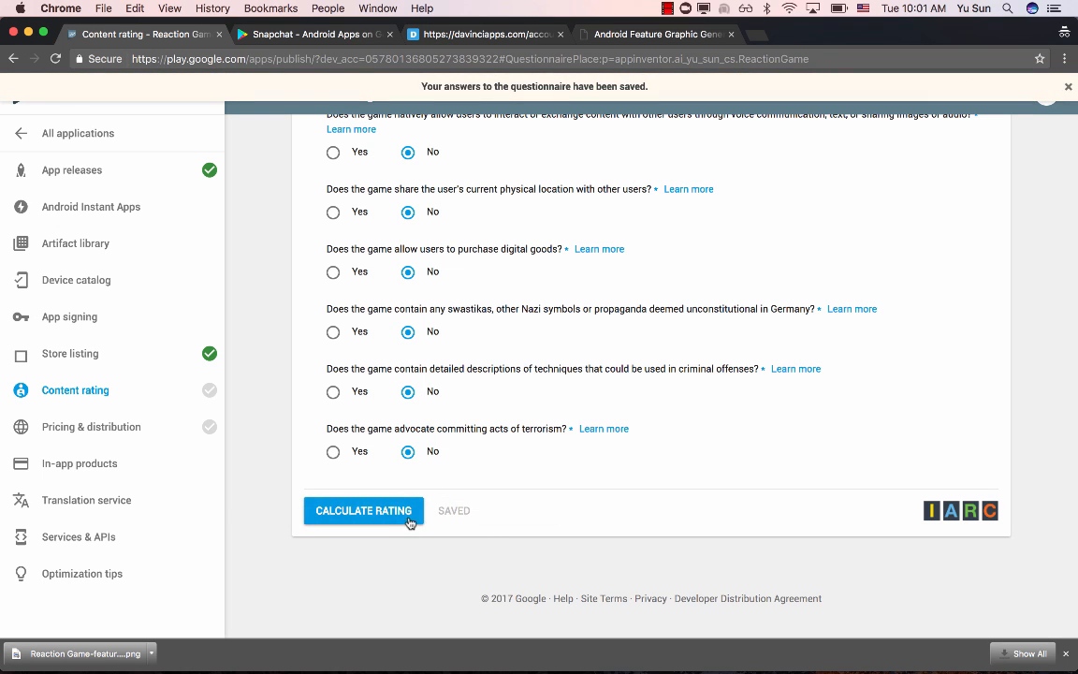
pyautogui.click(408, 513)
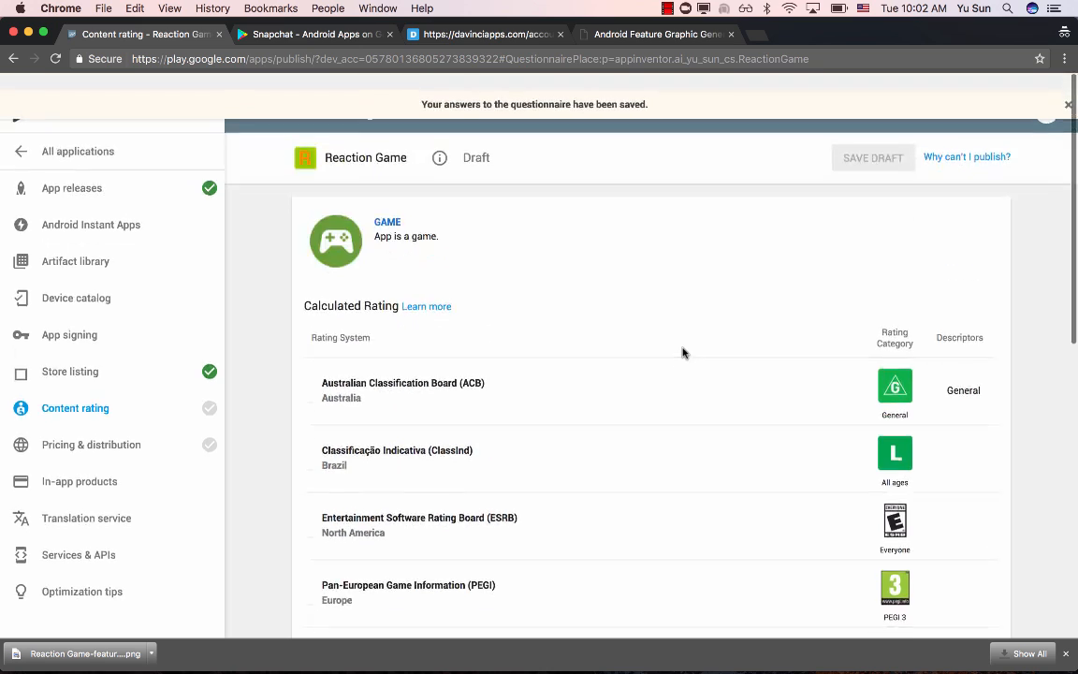
pyautogui.scroll(-10, 682, 352)
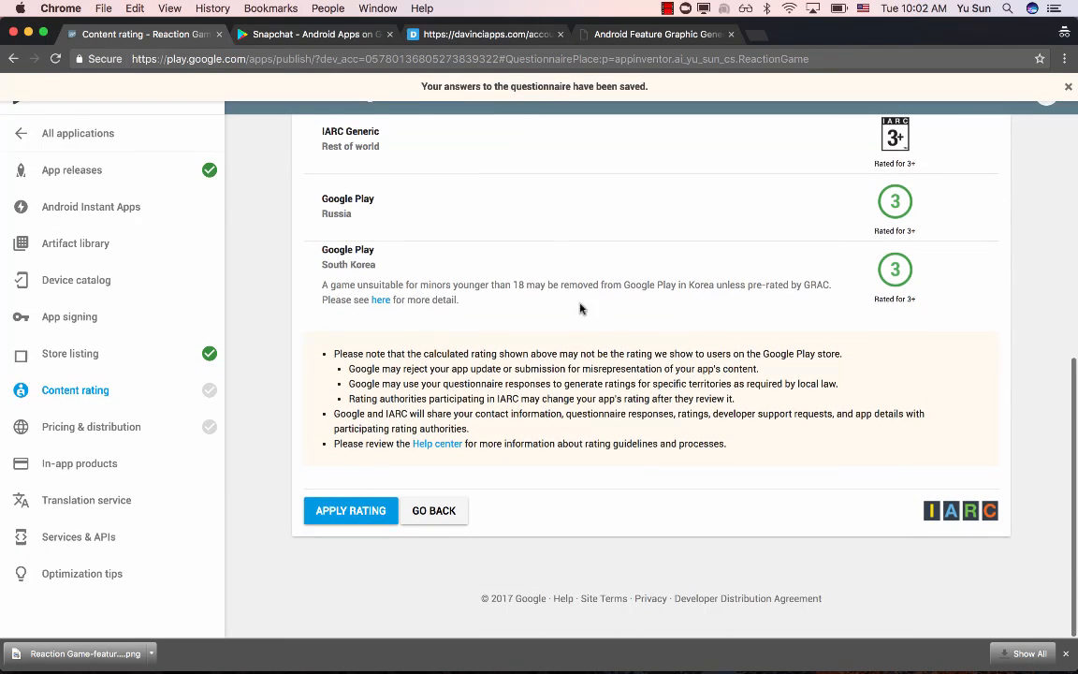
pyautogui.click(349, 514)
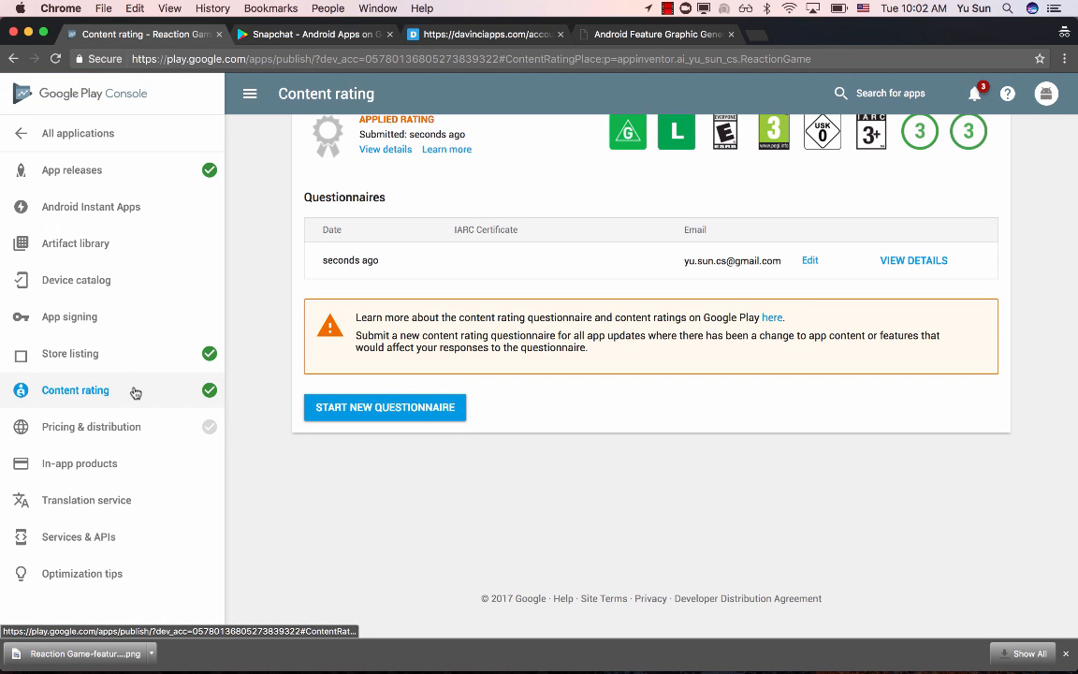
# - In the pricing and distribution settings, make the free app available in all countries at once
pyautogui.click(159, 431)
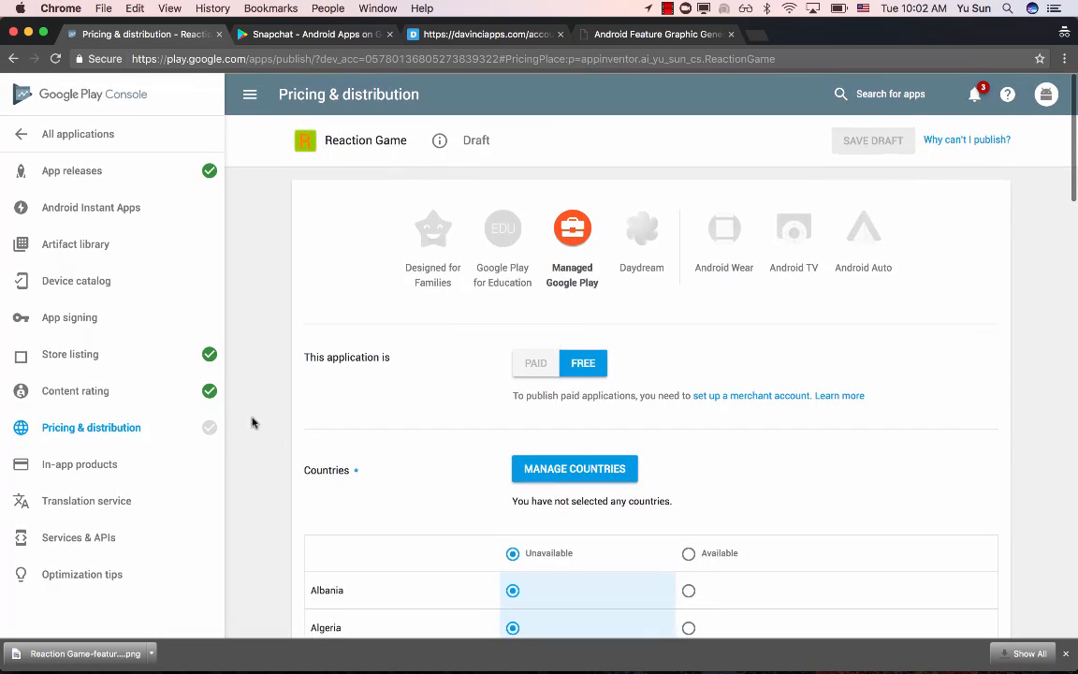
pyautogui.scroll(-1, 587, 323)
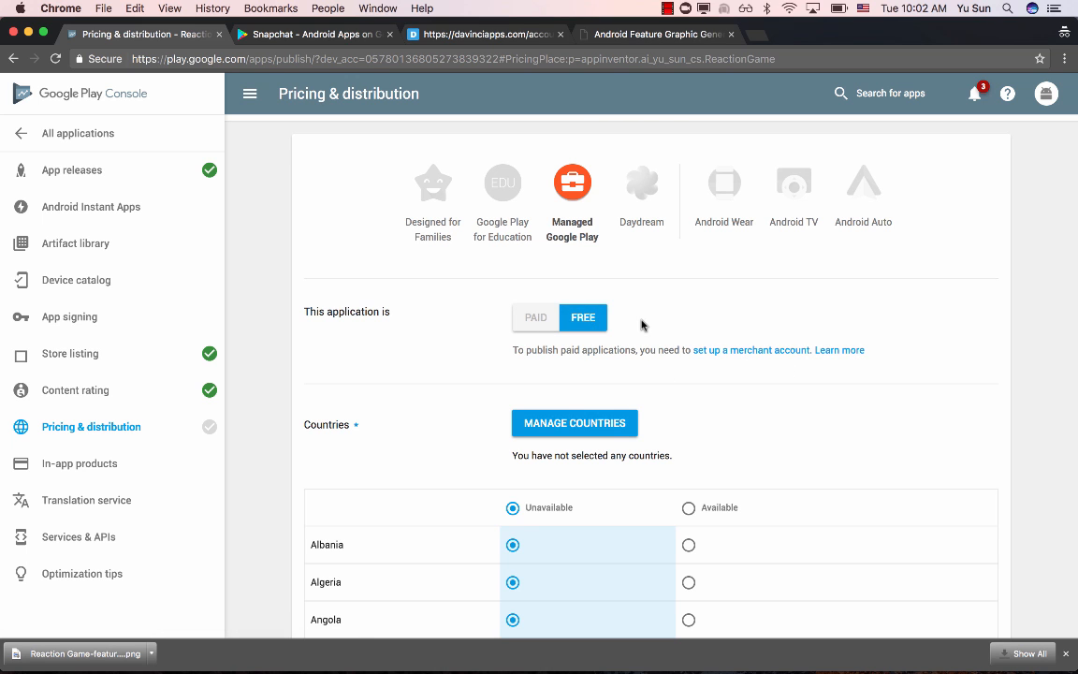
pyautogui.scroll(-5, 641, 325)
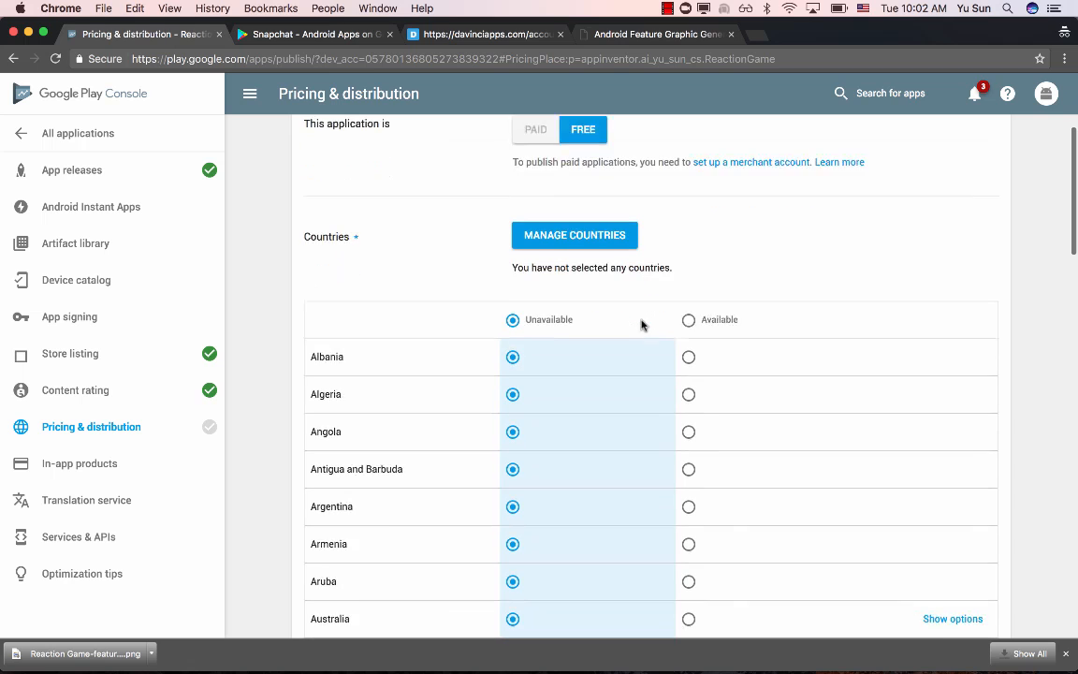
pyautogui.scroll(-1, 642, 325)
pyautogui.scroll(1, 641, 325)
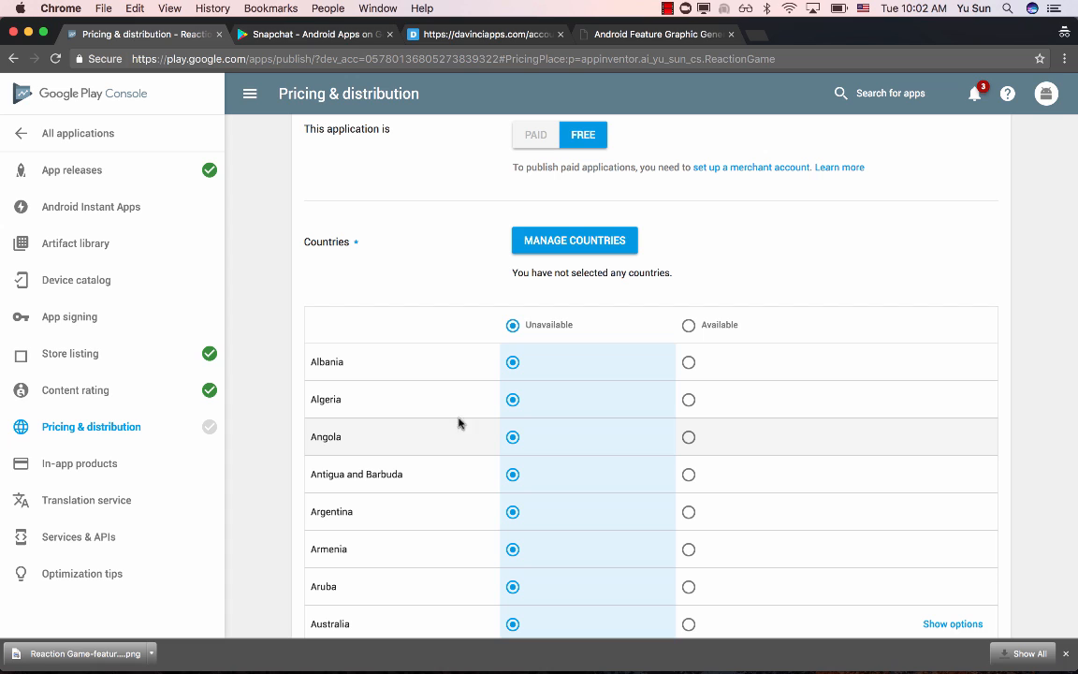
pyautogui.click(690, 324)
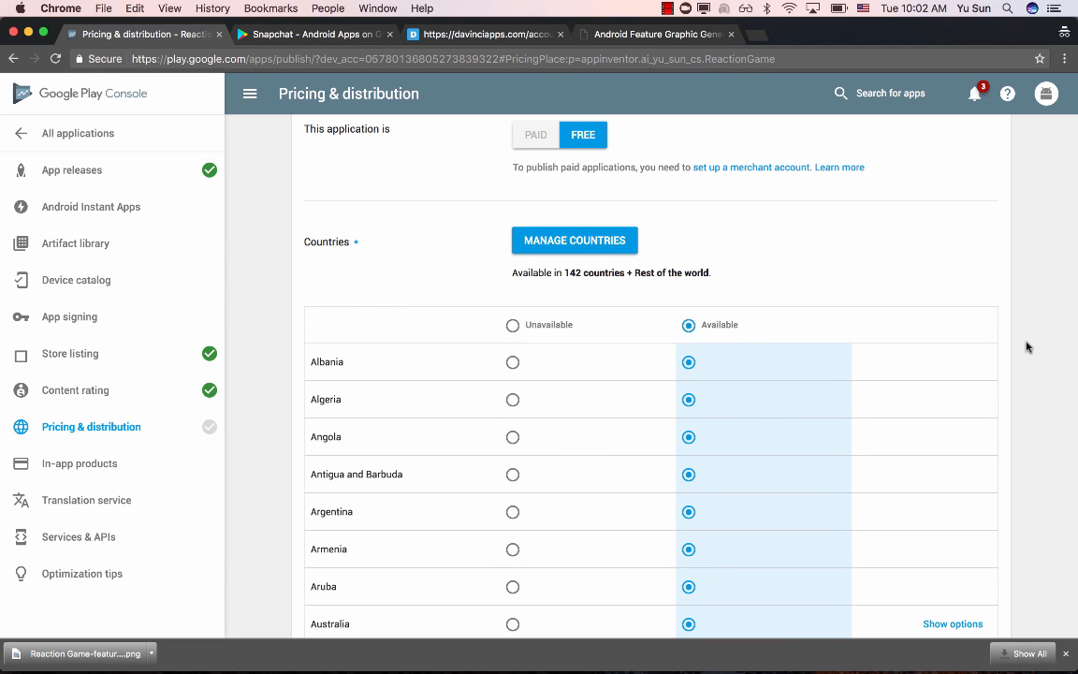
# - Declare that the application contains no ads
pyautogui.scroll(-5, 1026, 347)
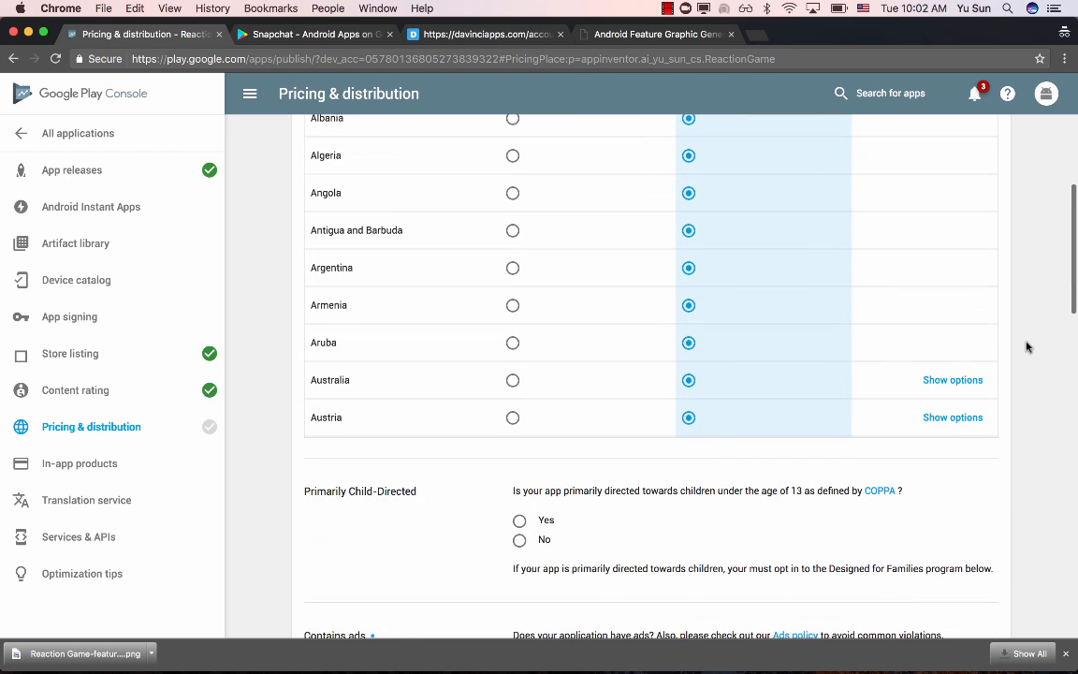
pyautogui.scroll(-10, 842, 285)
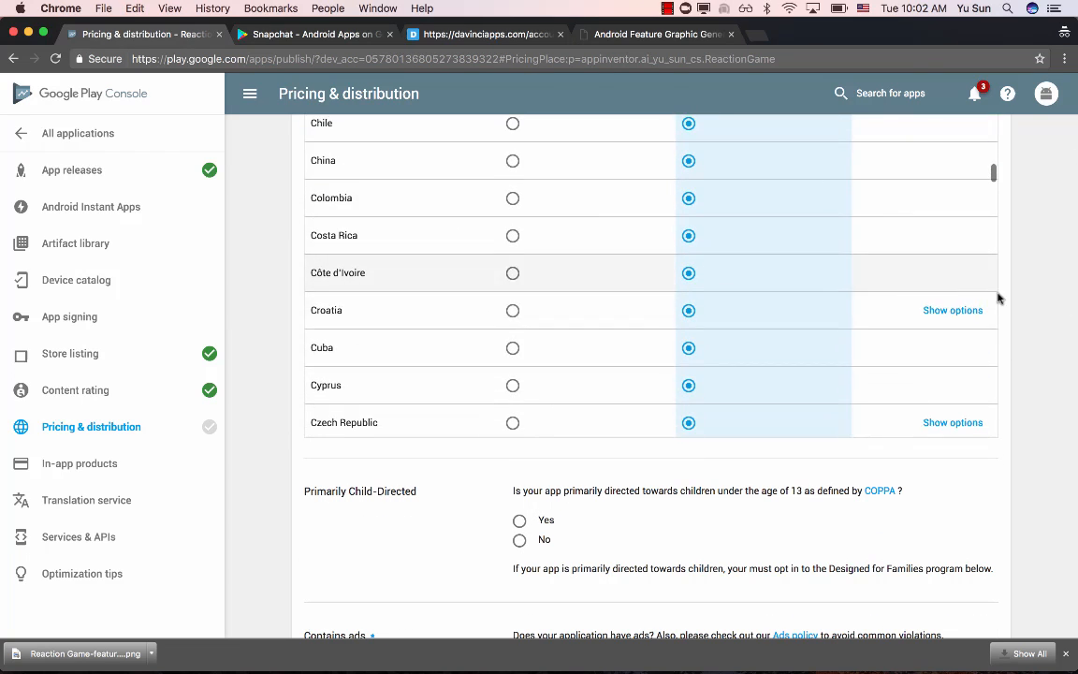
pyautogui.scroll(-5, 1052, 310)
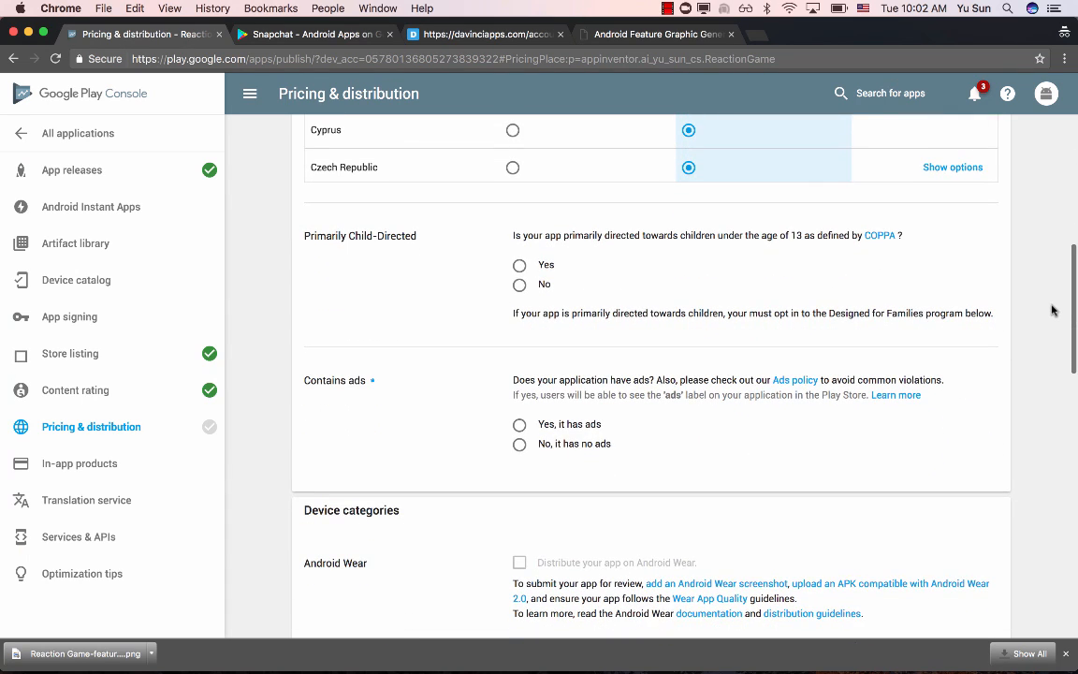
pyautogui.scroll(-1, 596, 293)
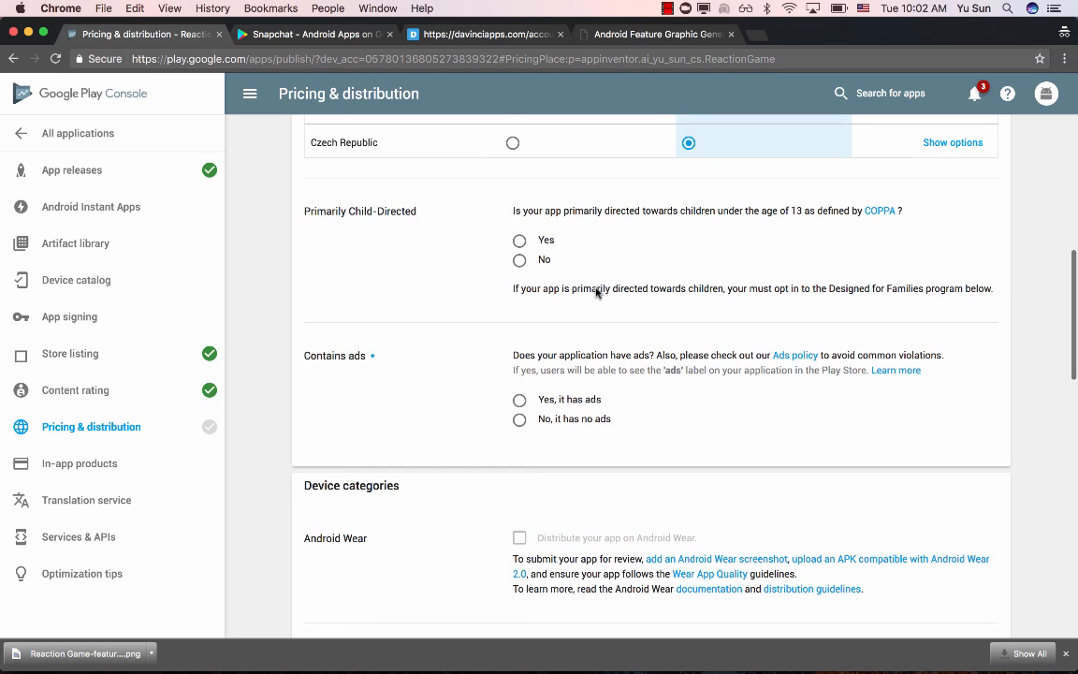
pyautogui.scroll(-1, 468, 335)
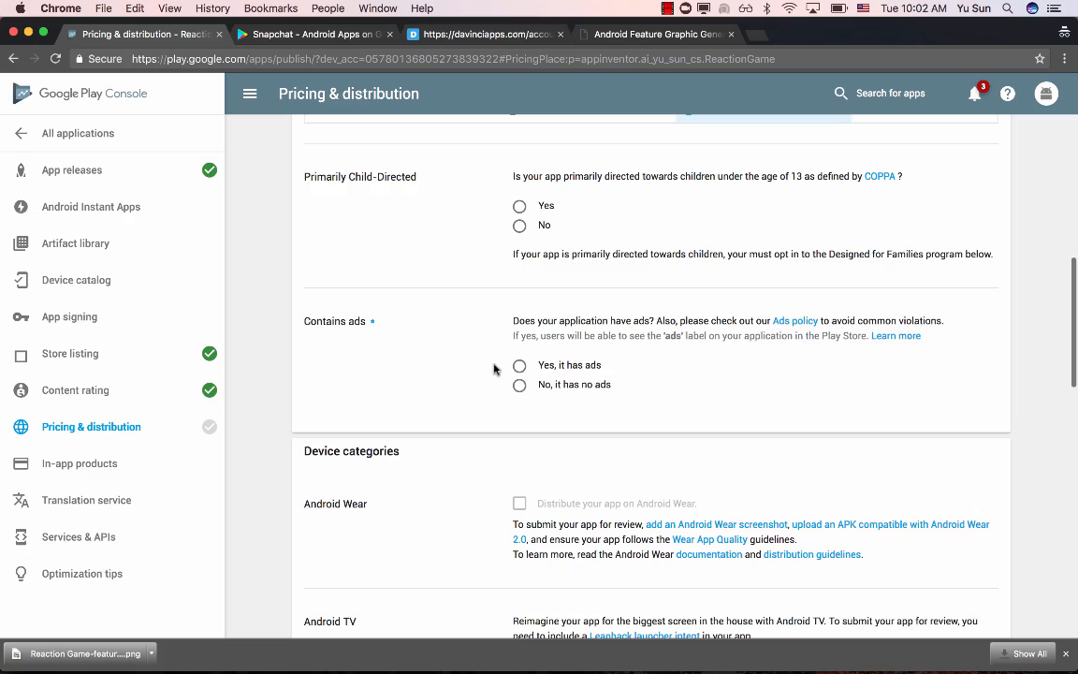
pyautogui.click(520, 386)
# - Give consent to the Android Content Guidelines and the US export laws
pyautogui.scroll(-5, 418, 390)
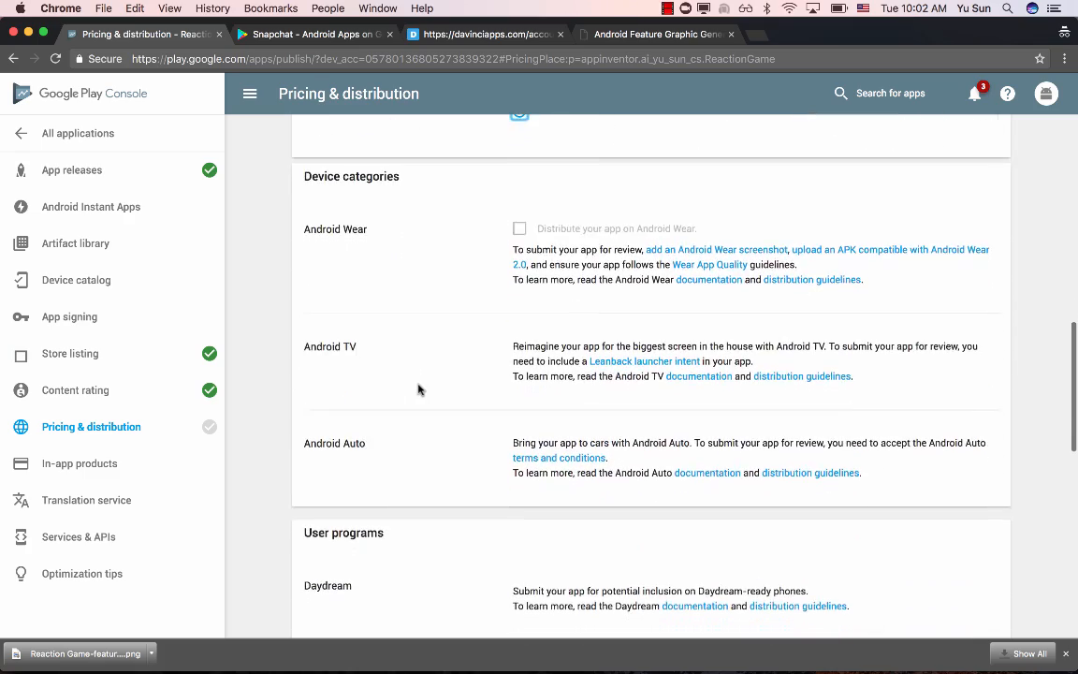
pyautogui.scroll(-8, 418, 389)
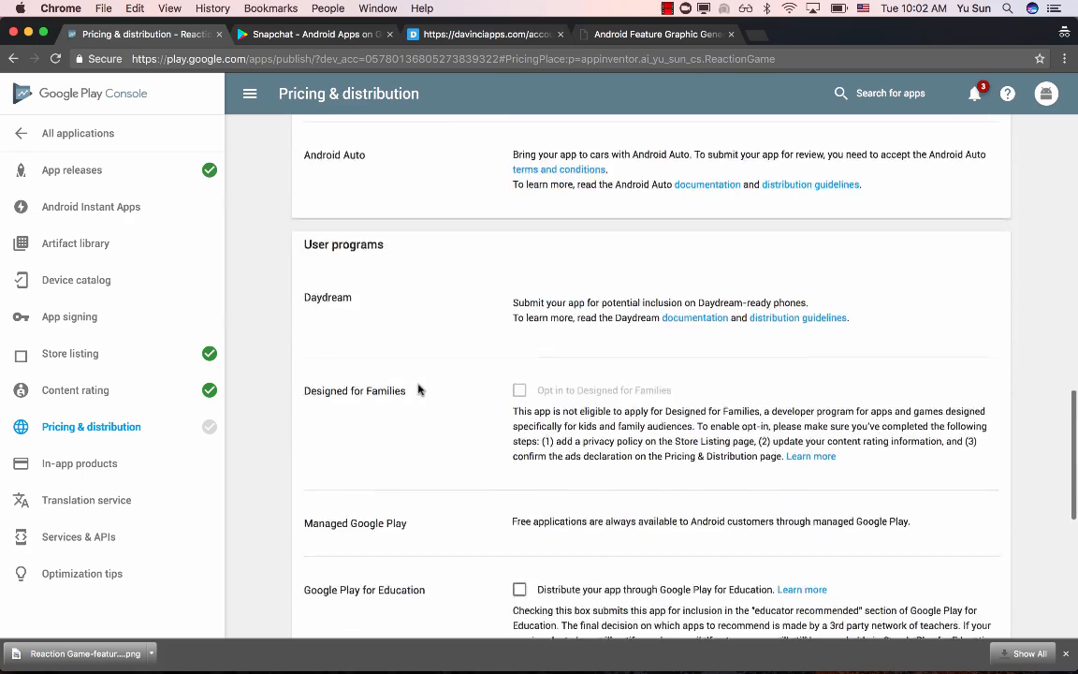
pyautogui.scroll(-7, 418, 389)
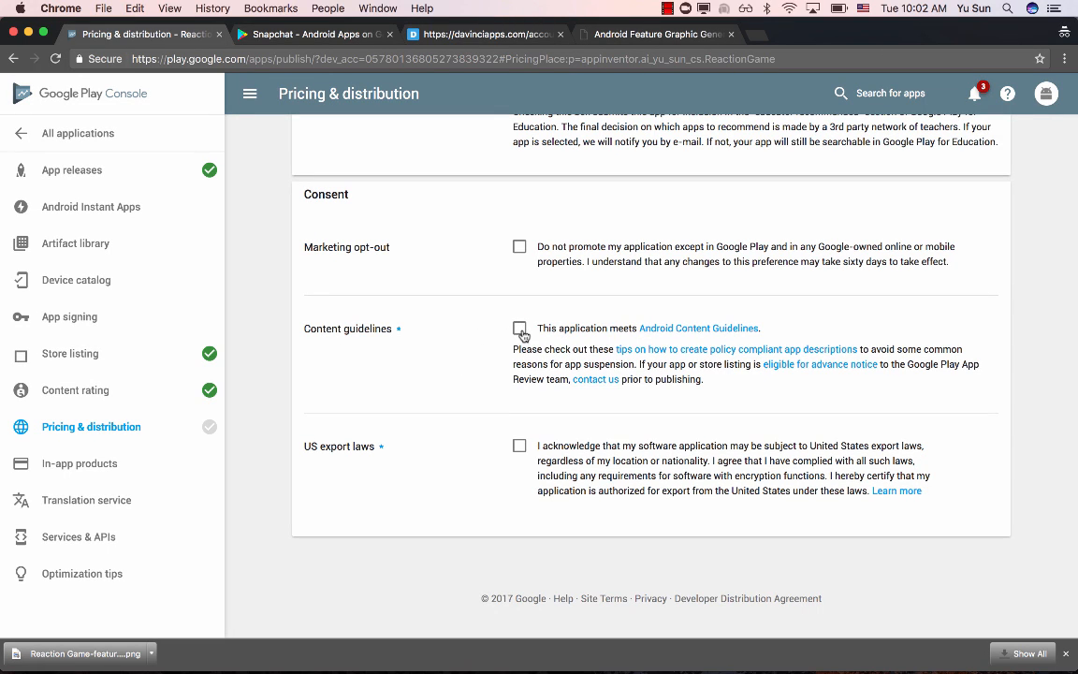
pyautogui.click(520, 331)
pyautogui.click(520, 448)
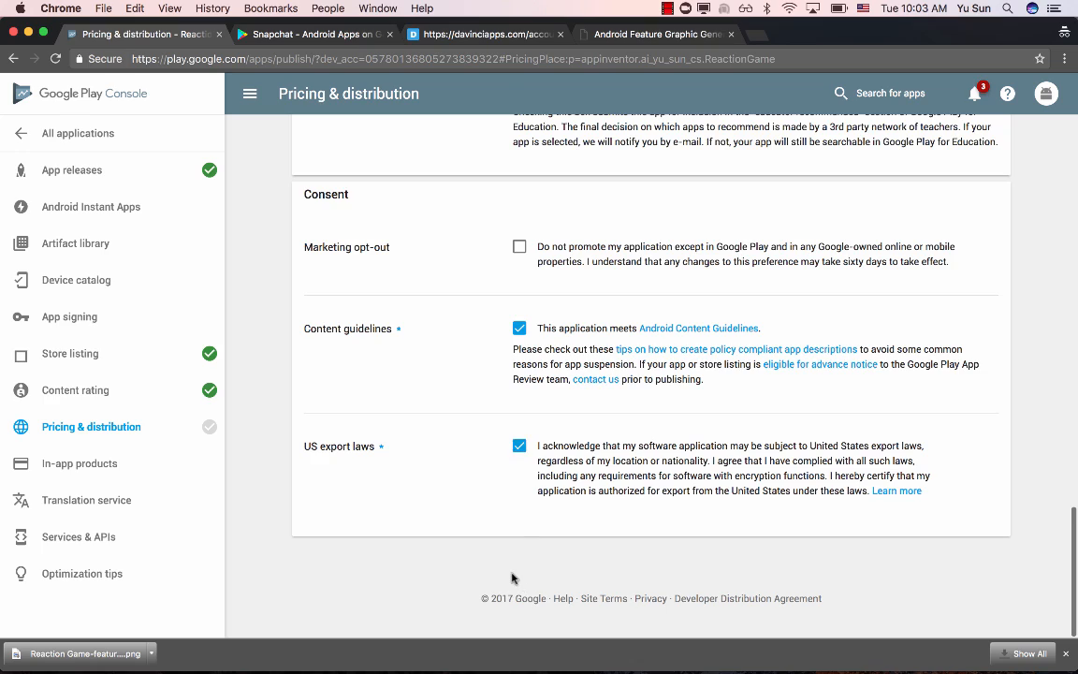
# - Save the pricing and distribution settings as a draft
pyautogui.scroll(10, 513, 577)
pyautogui.scroll(15, 512, 577)
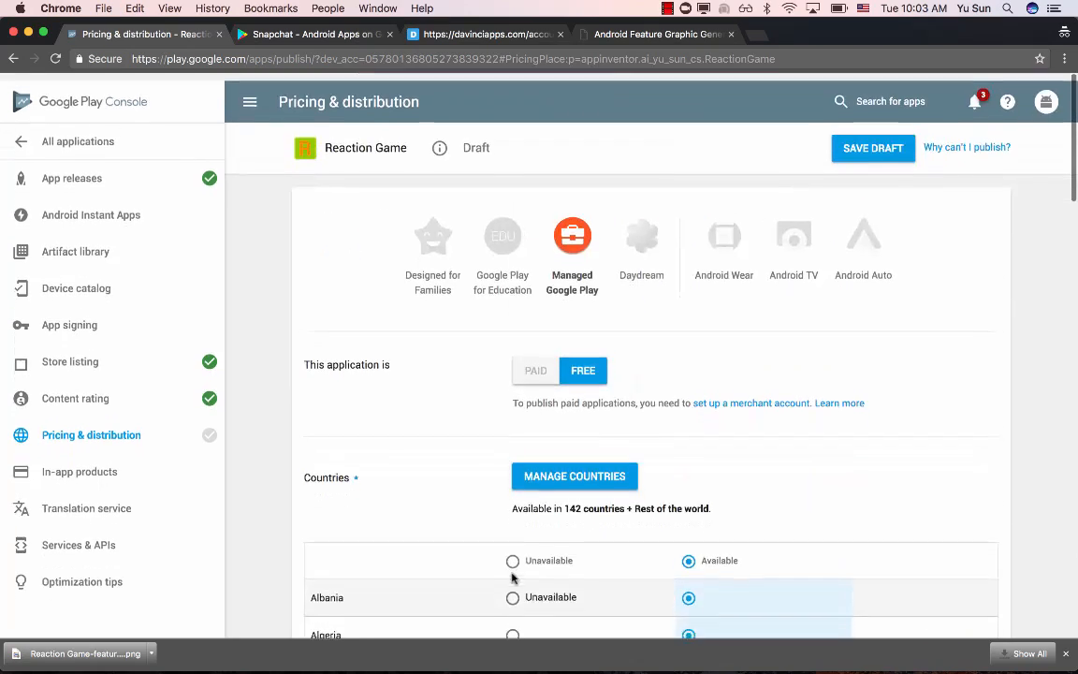
pyautogui.click(870, 139)
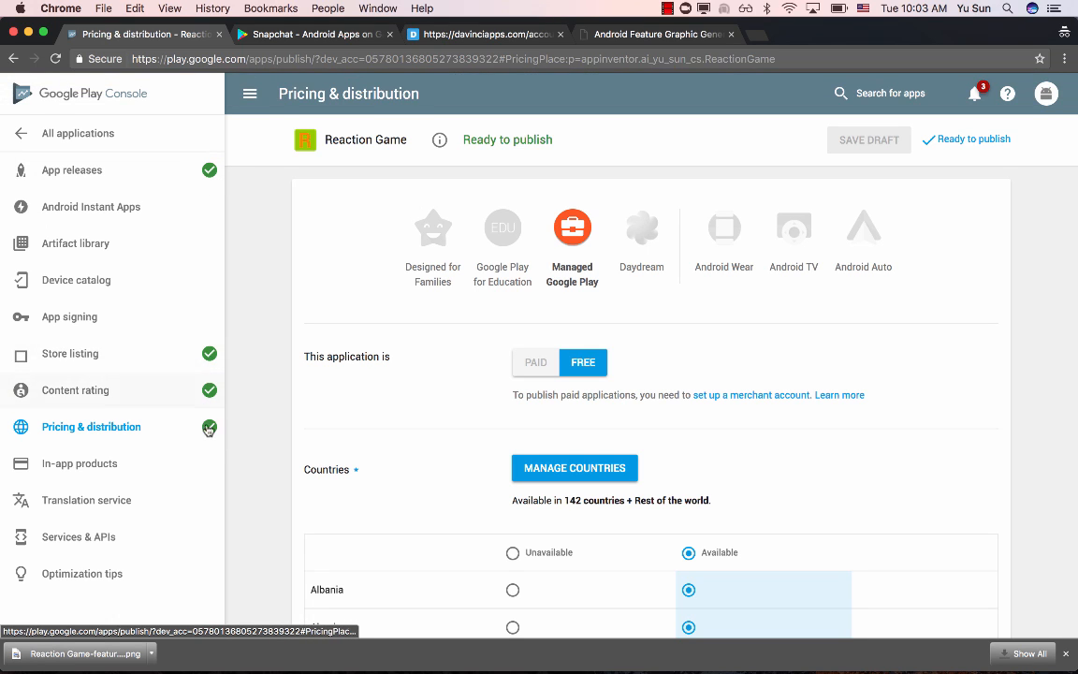
# - Go from the ready-to-publish notice to the app's releases and open the pending production release for editing
pyautogui.click(974, 140)
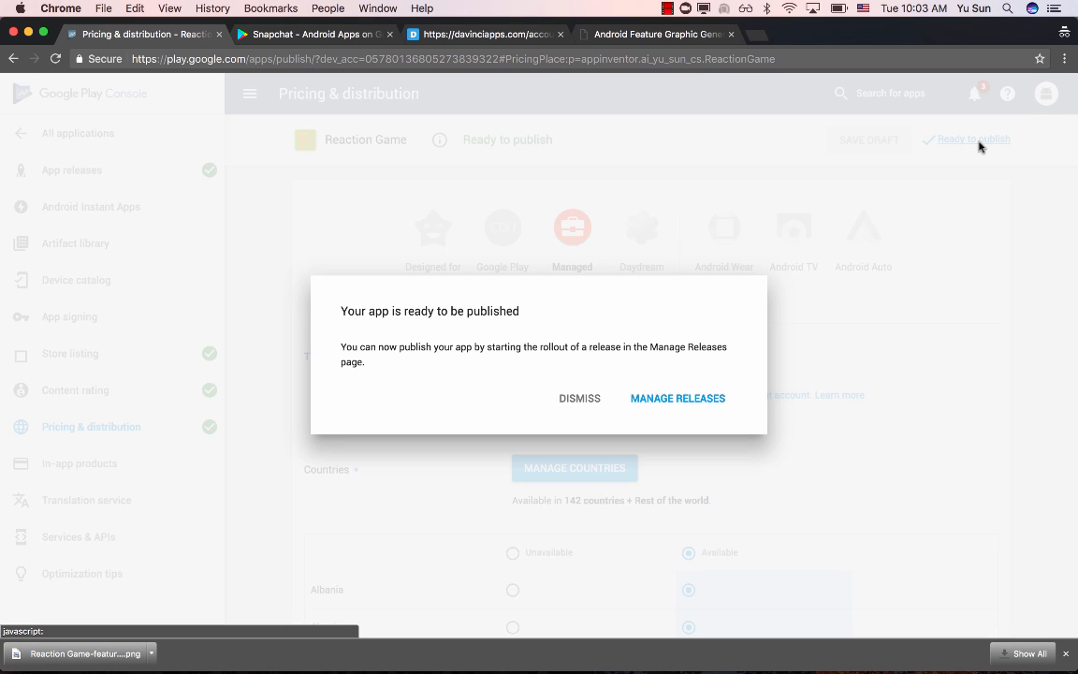
pyautogui.click(665, 401)
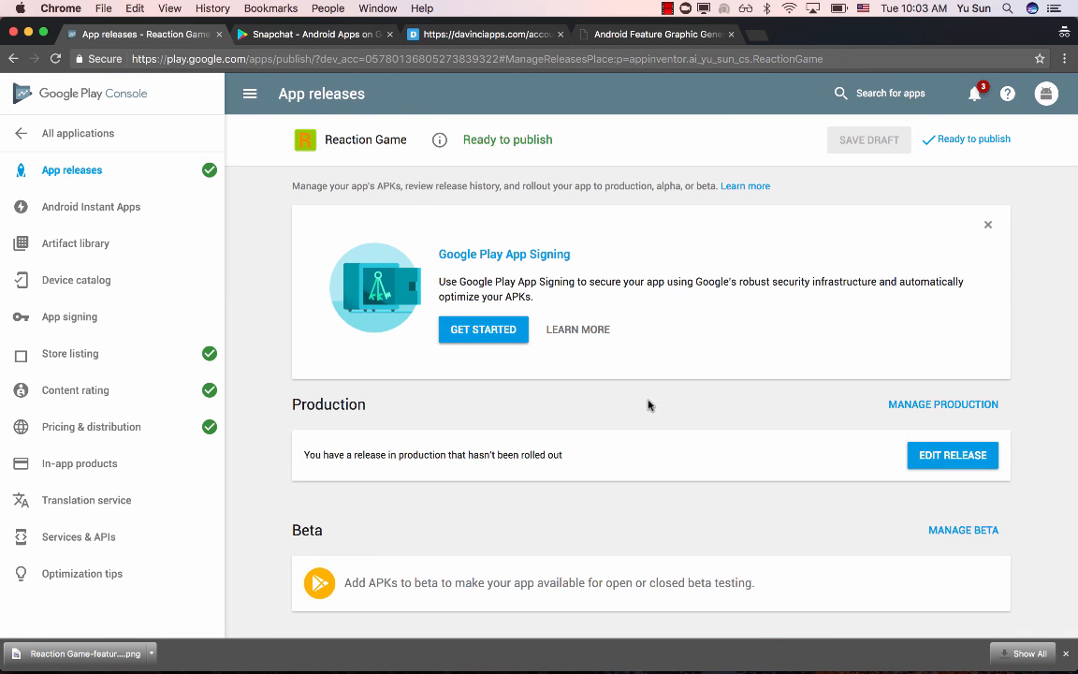
pyautogui.scroll(-3, 647, 404)
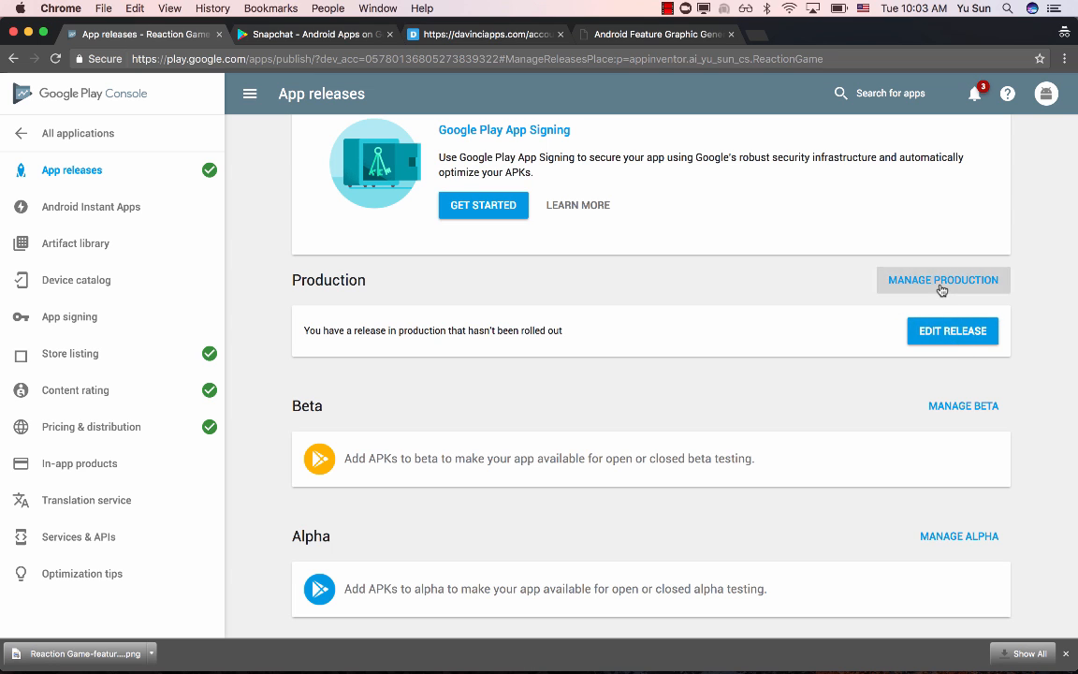
pyautogui.click(940, 281)
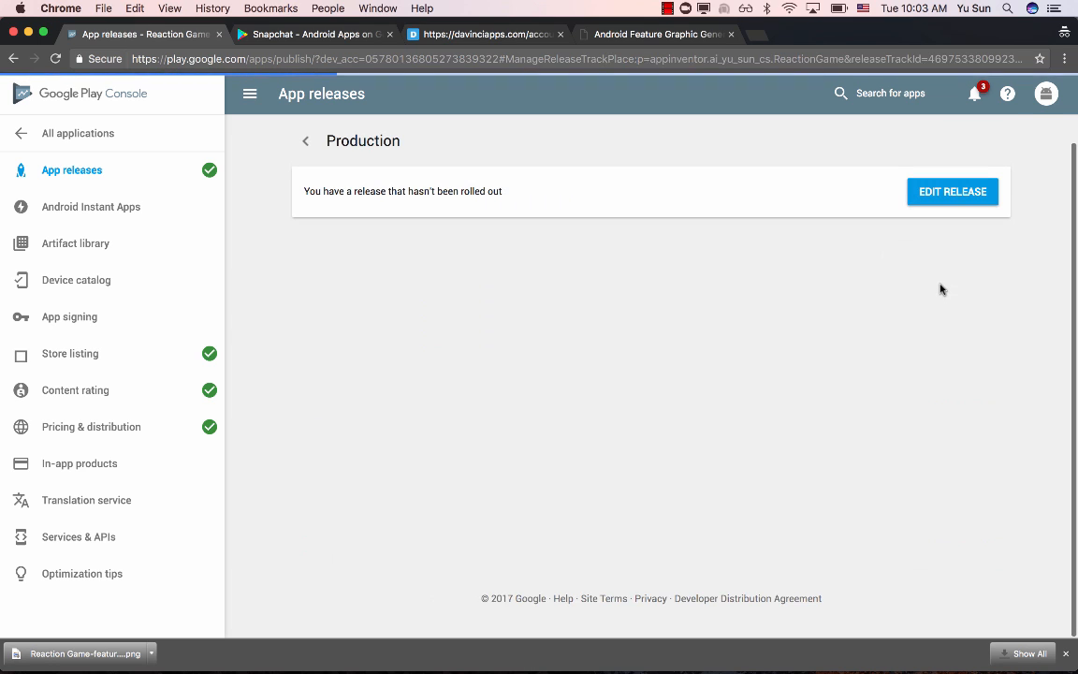
pyautogui.click(968, 199)
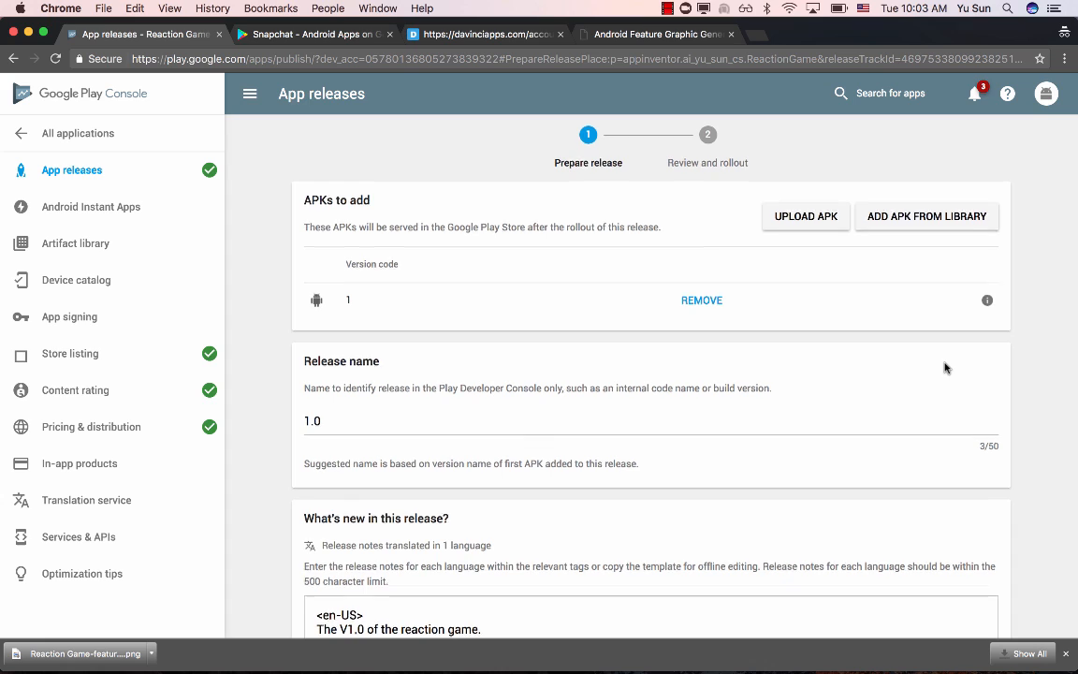
# - Check the production release's name and notes, and proceed to its review and rollout summary
pyautogui.scroll(-5, 946, 367)
pyautogui.scroll(8, 946, 367)
pyautogui.scroll(-10, 944, 367)
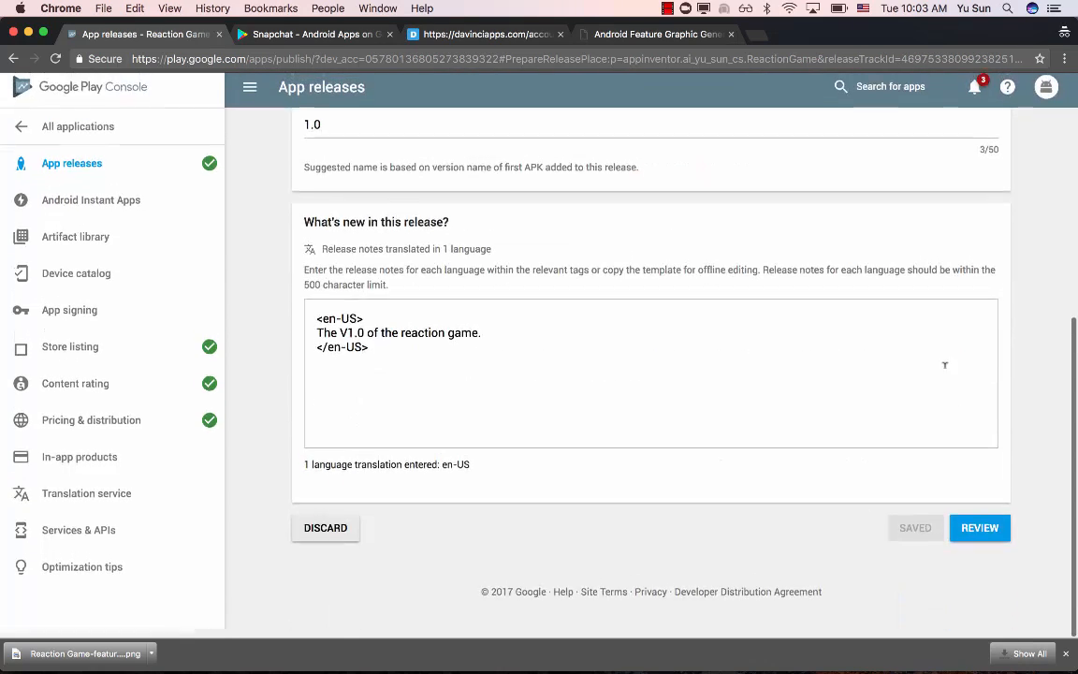
pyautogui.click(987, 534)
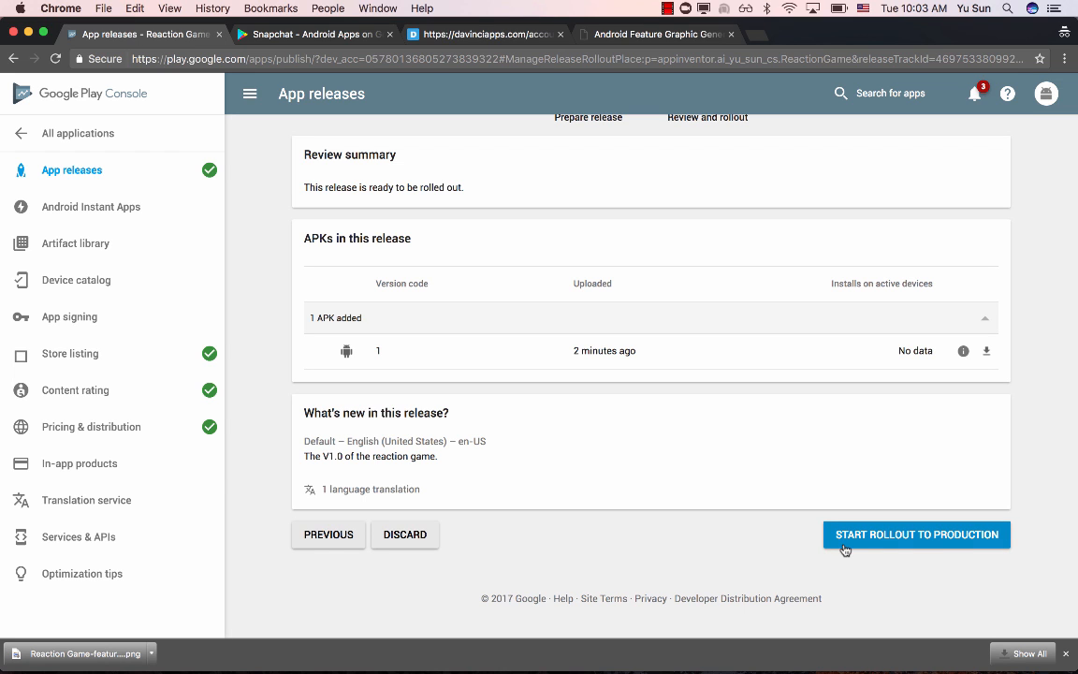
# - Roll out the Reaction Game release to production for all Play Store users and check the app's publication status
pyautogui.click(943, 547)
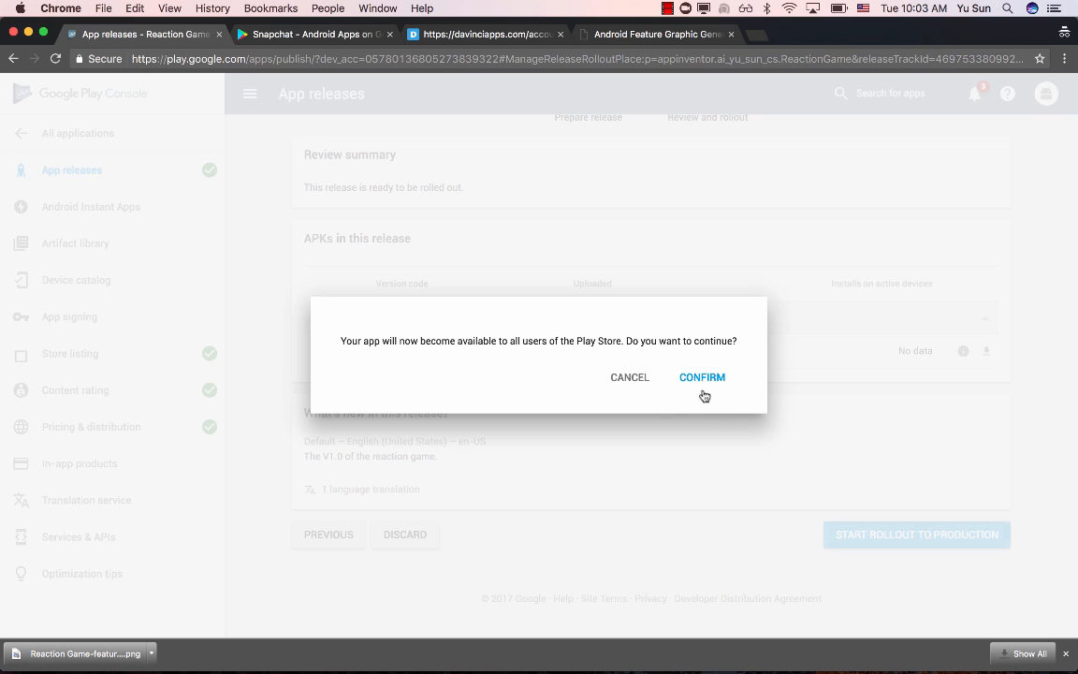
pyautogui.click(700, 379)
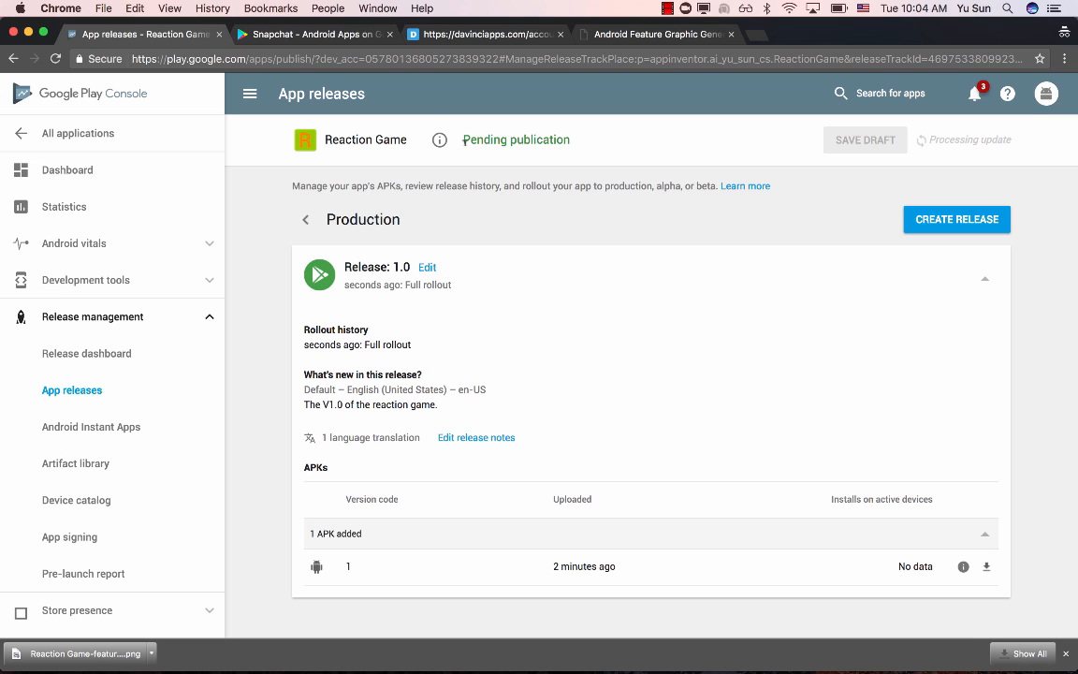
pyautogui.moveTo(463, 140); pyautogui.dragTo(583, 136)
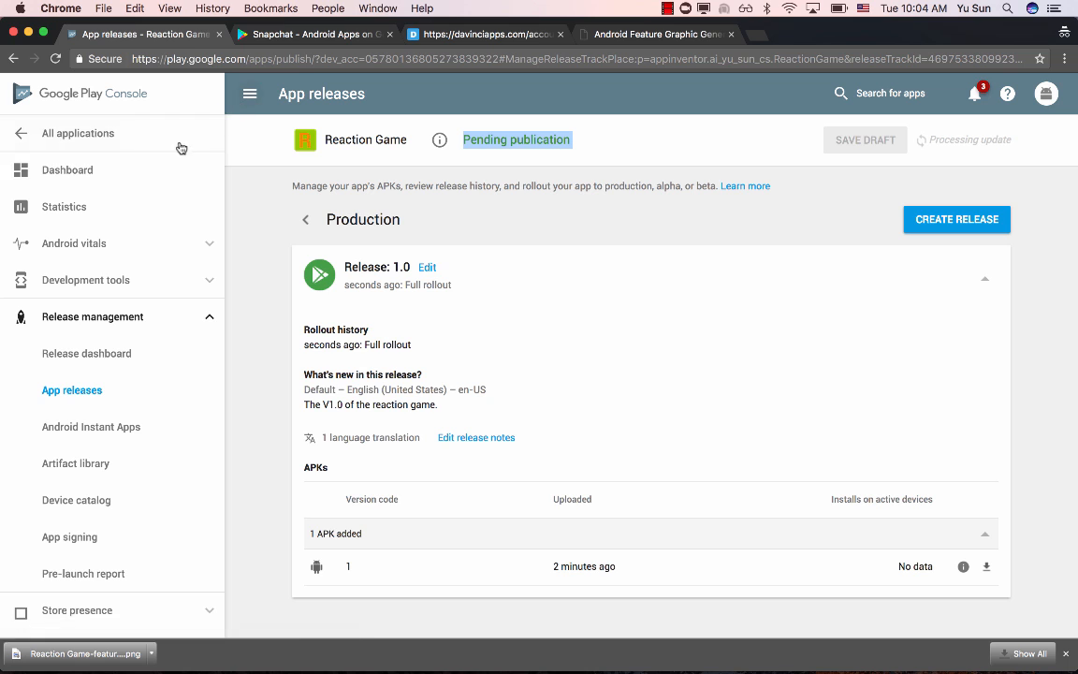
# - Return to the list of all applications and open the dashboard of the Walk Tracker app
pyautogui.click(79, 133)
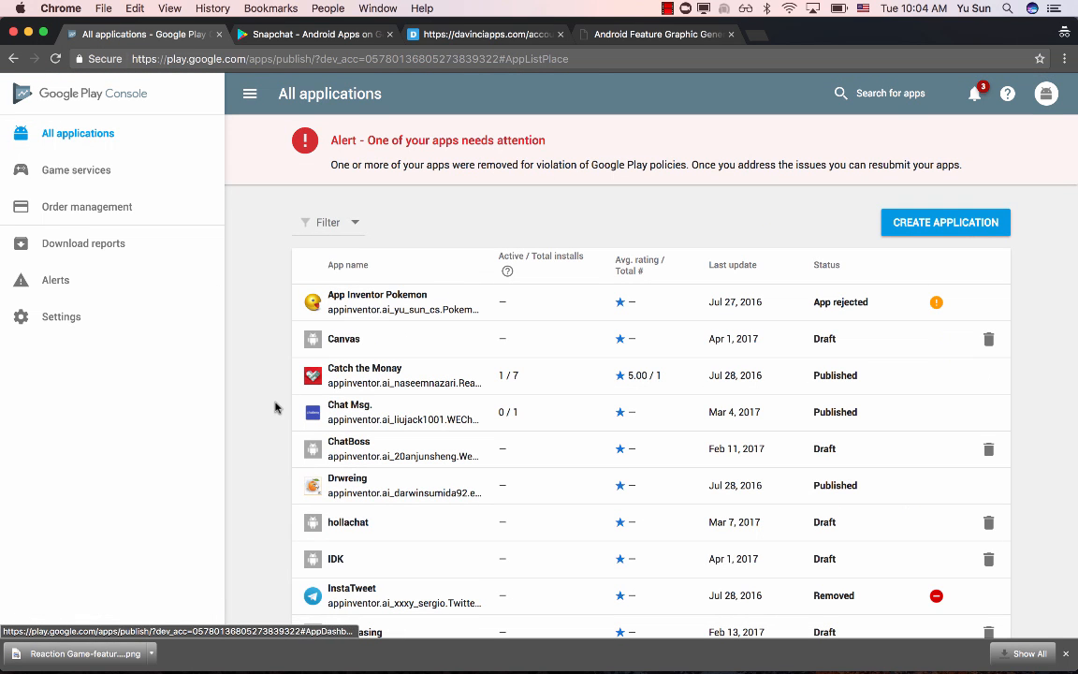
pyautogui.scroll(-10, 268, 406)
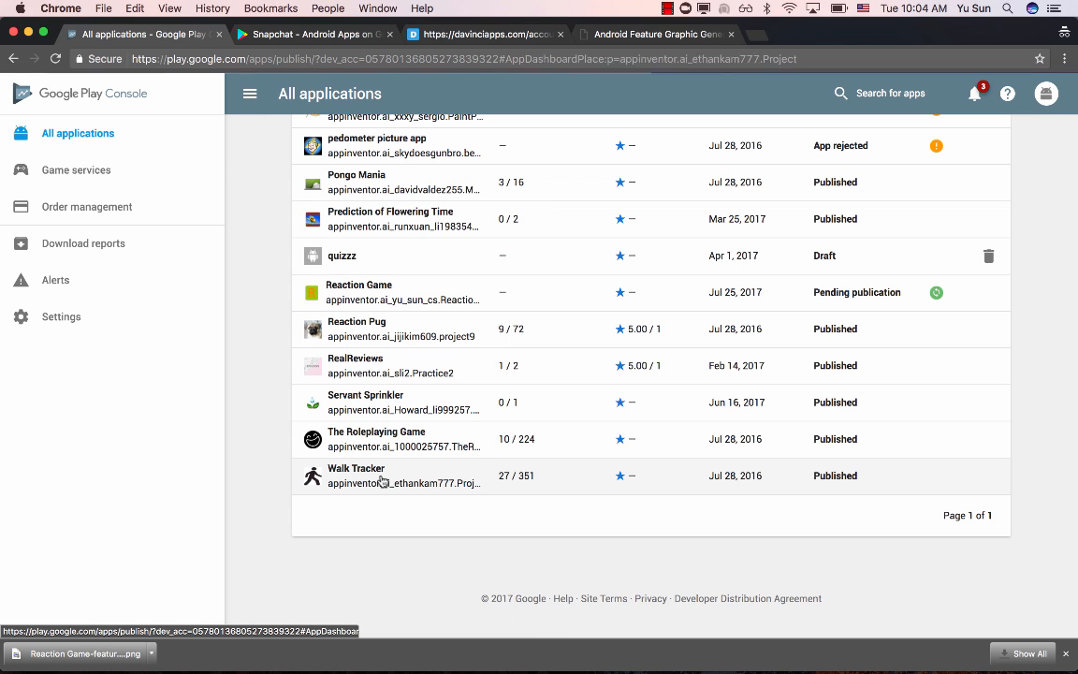
pyautogui.click(380, 479)
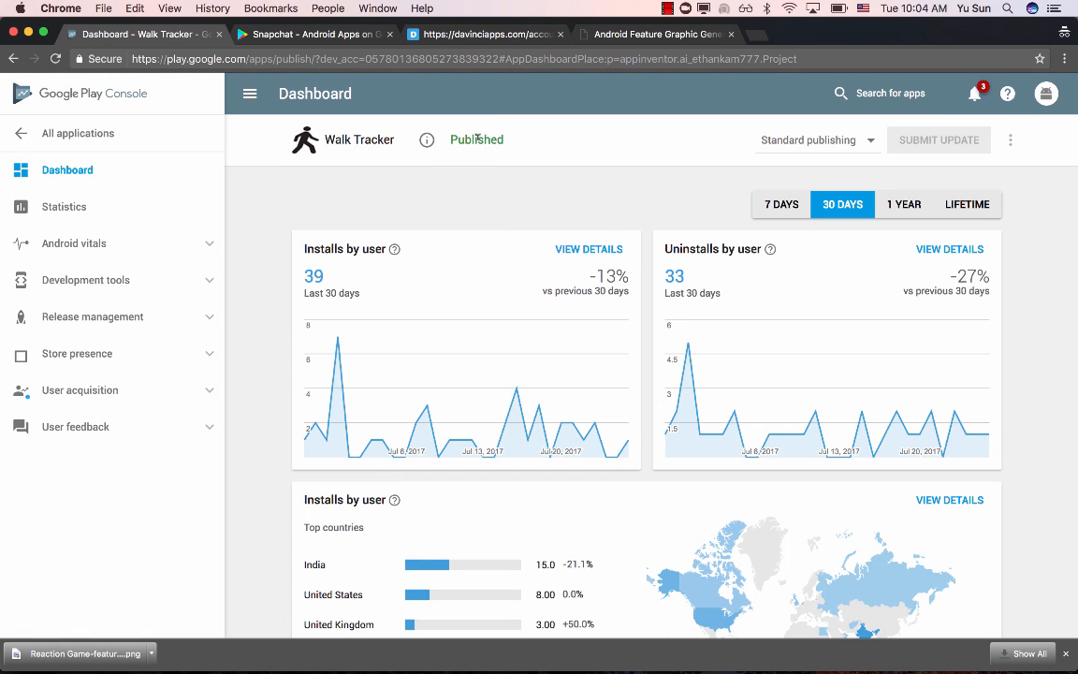
# - View Walk Tracker's public Play Store page and look over its screenshots, description and additional information
pyautogui.moveTo(431, 145)
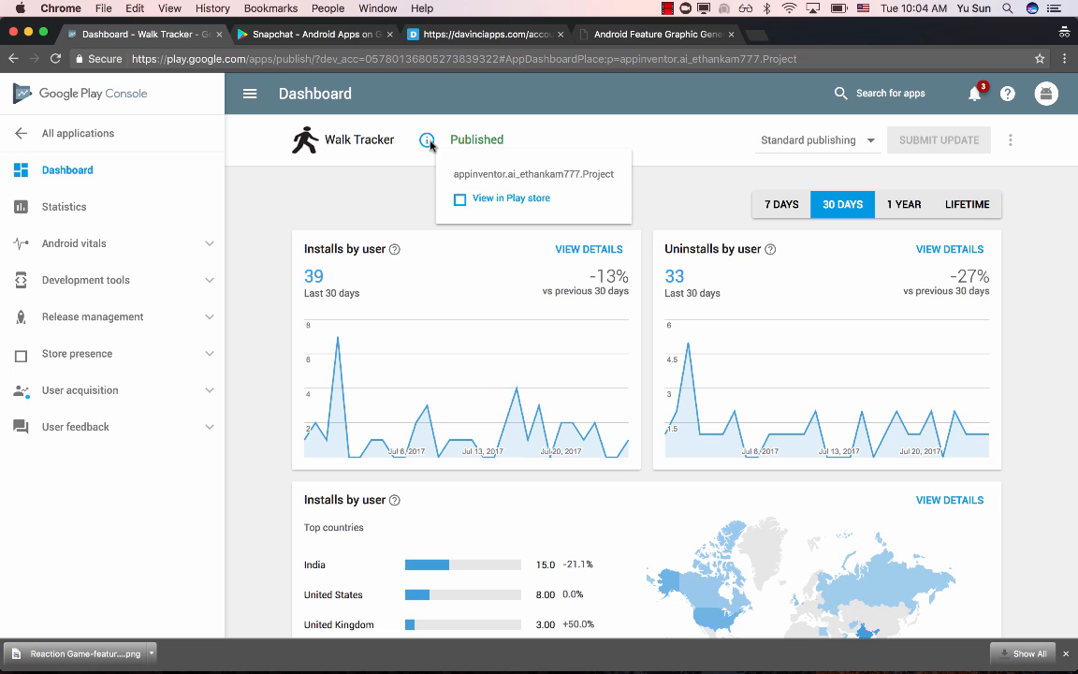
pyautogui.click(493, 199)
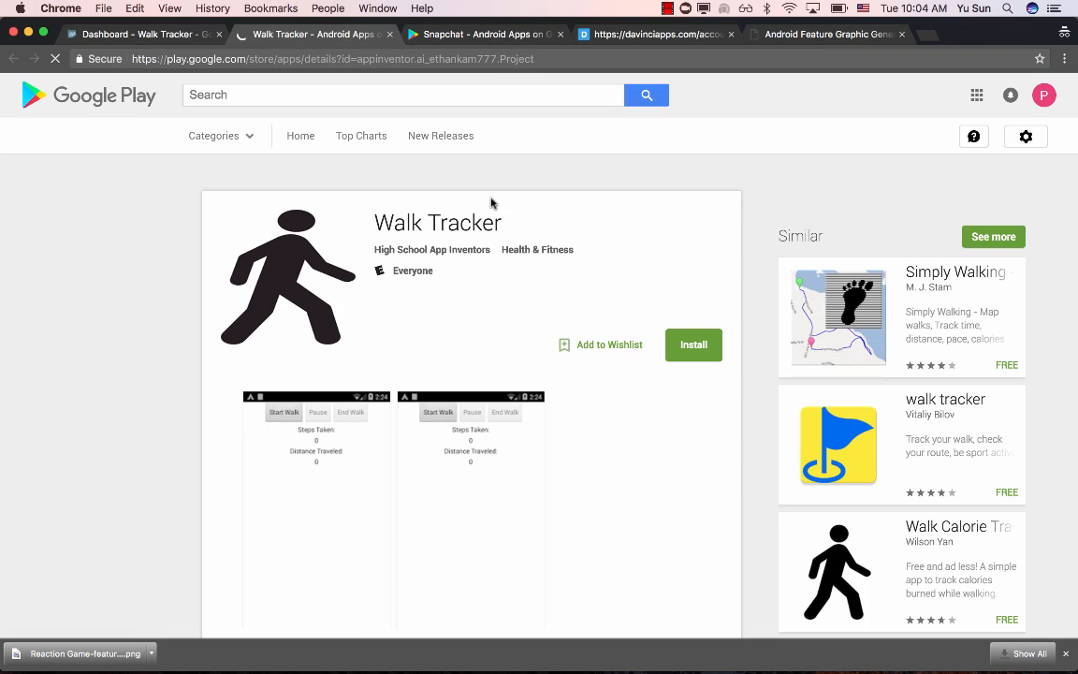
pyautogui.scroll(-15, 482, 270)
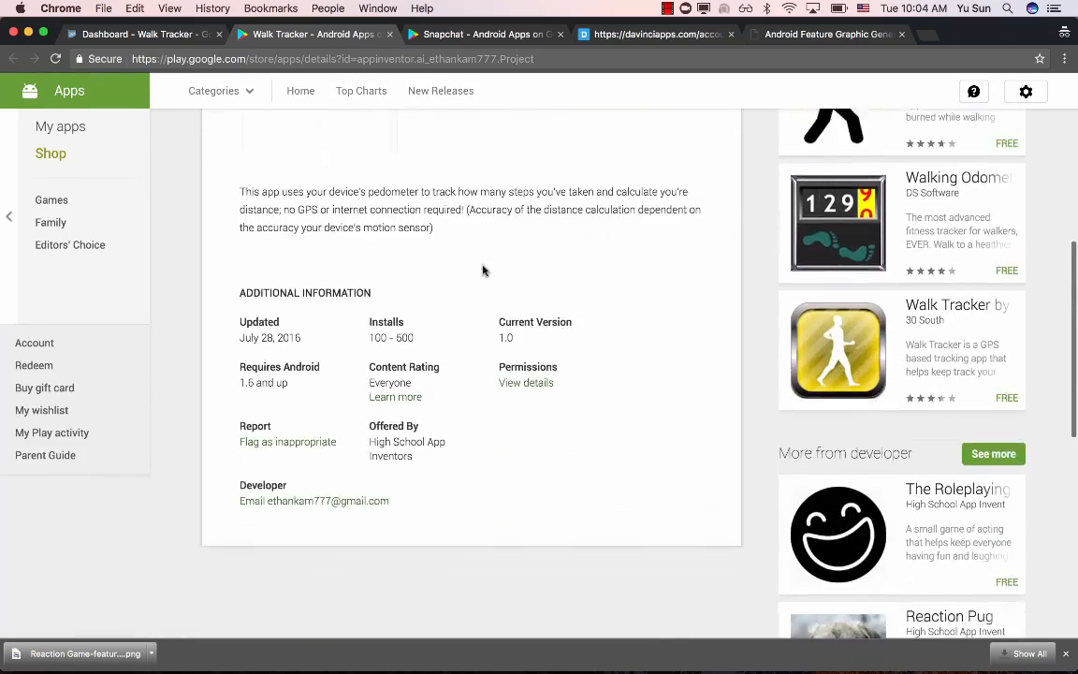
pyautogui.scroll(10, 483, 270)
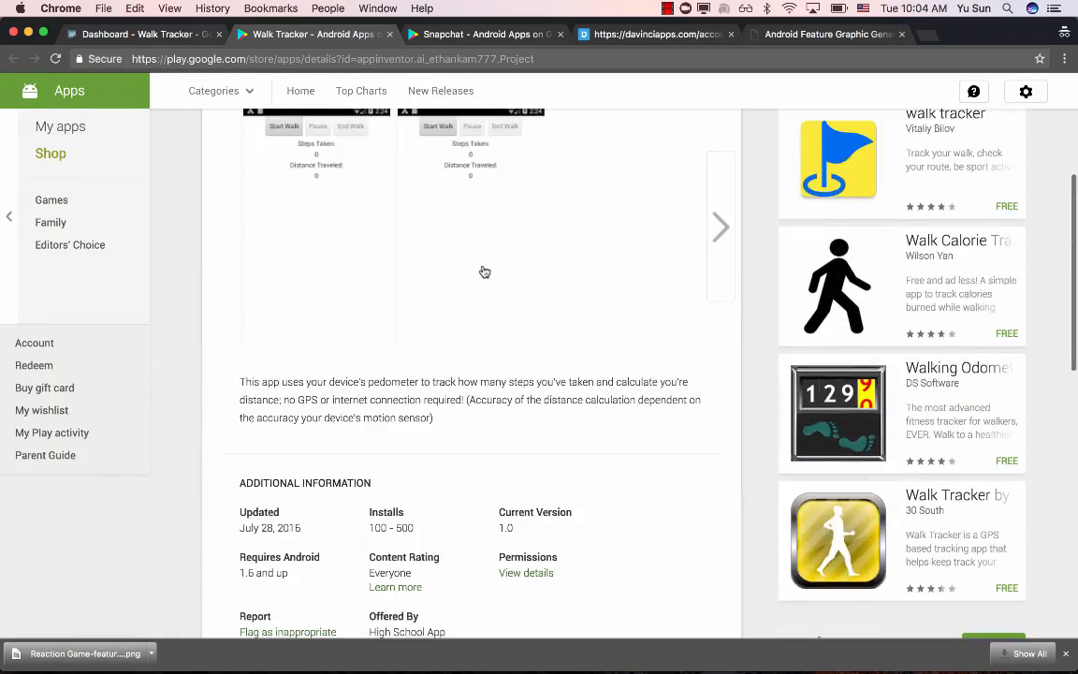
pyautogui.scroll(5, 484, 271)
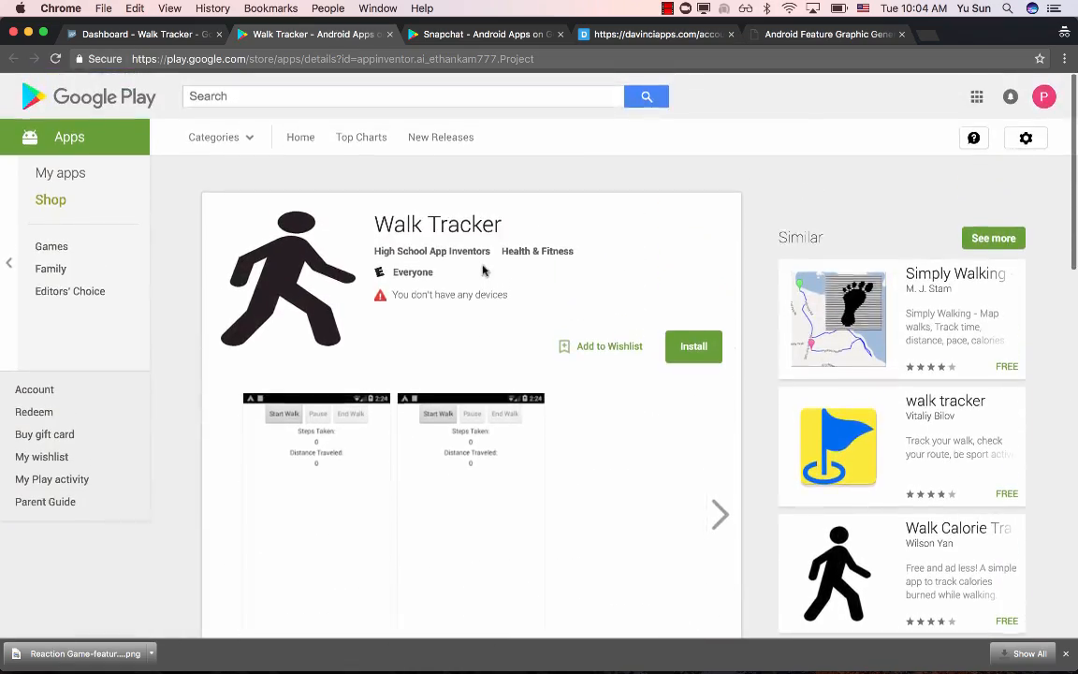